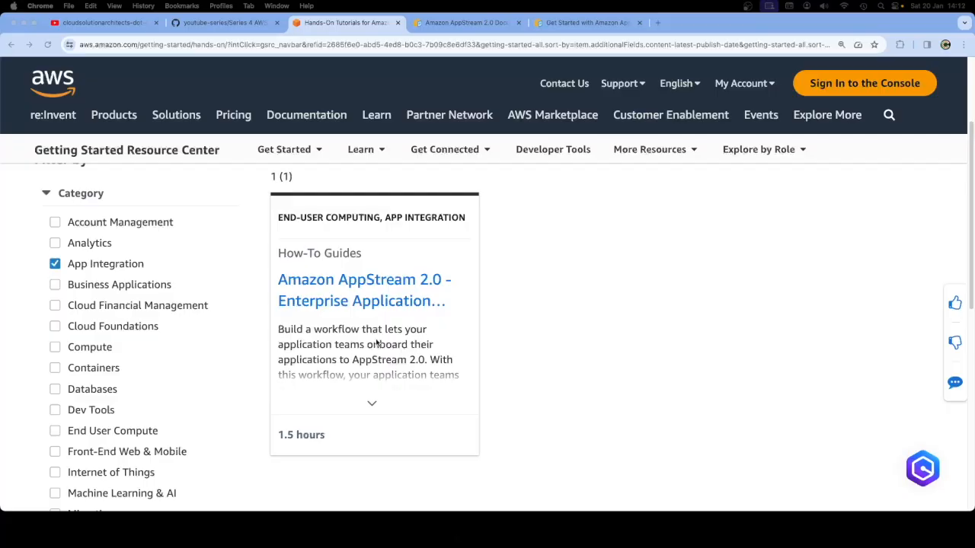
# Read the AppStream 2.0 documentation overview's introduction, then return to the Hands-on Tutorials page
pyautogui.scroll(1, 489, 297)
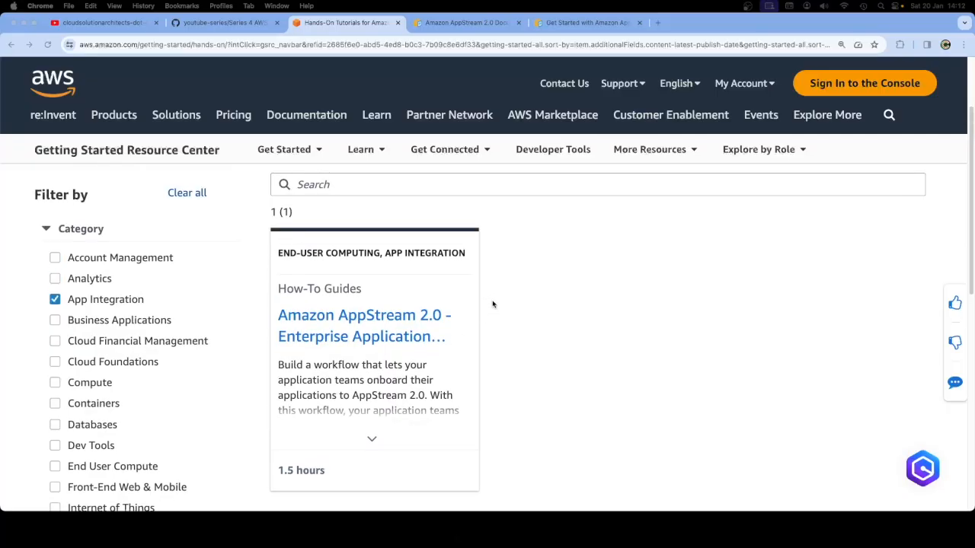
pyautogui.scroll(-1, 492, 305)
pyautogui.scroll(-1, 492, 305)
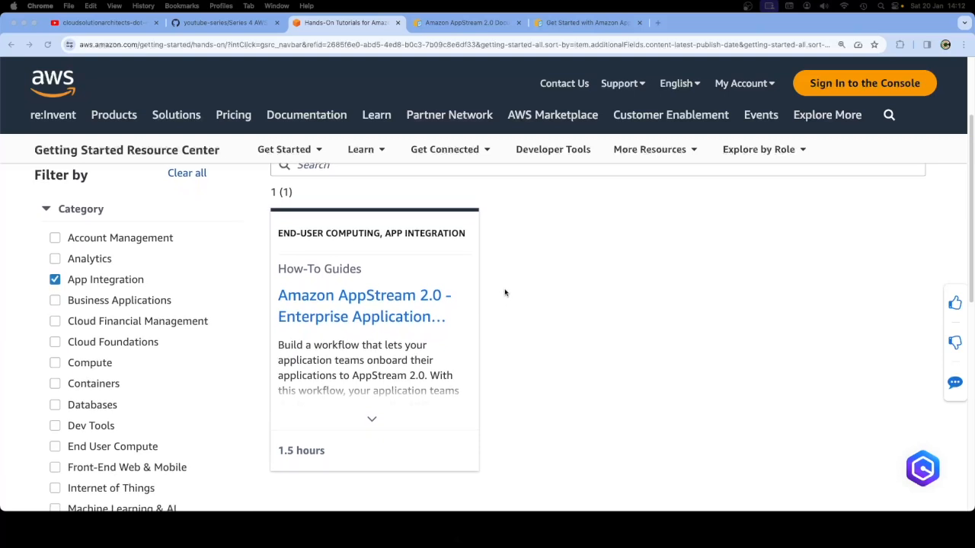
pyautogui.scroll(-1, 509, 308)
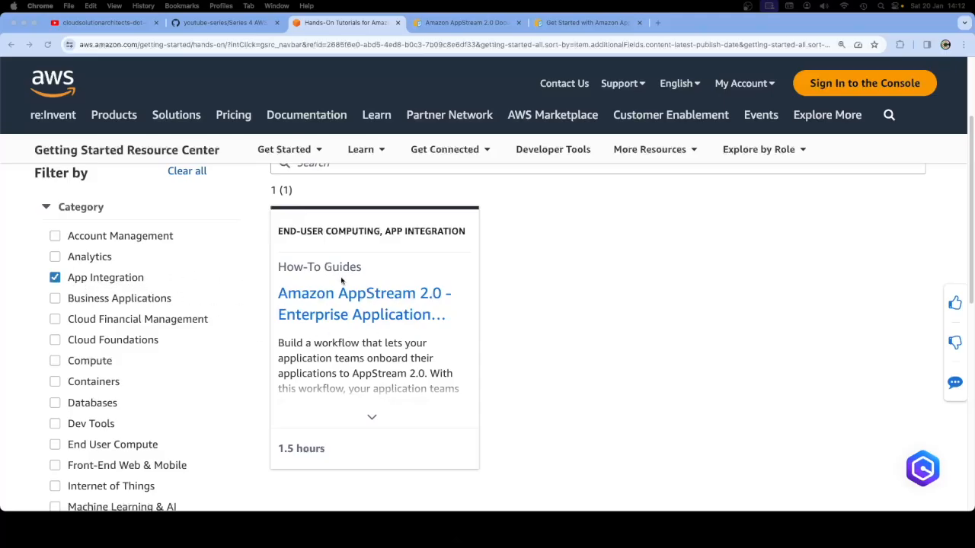
pyautogui.scroll(2, 381, 290)
pyautogui.scroll(2, 396, 285)
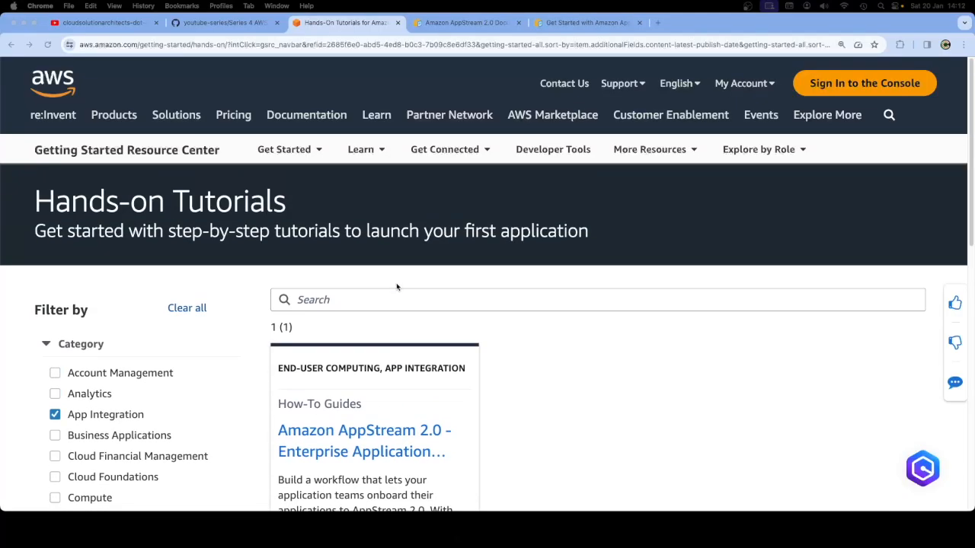
pyautogui.scroll(-2, 430, 284)
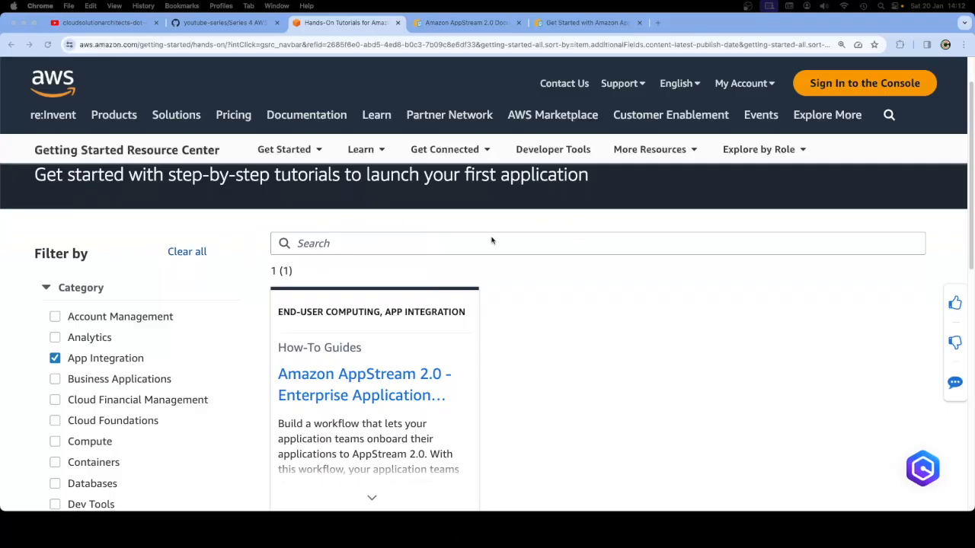
pyautogui.click(455, 28)
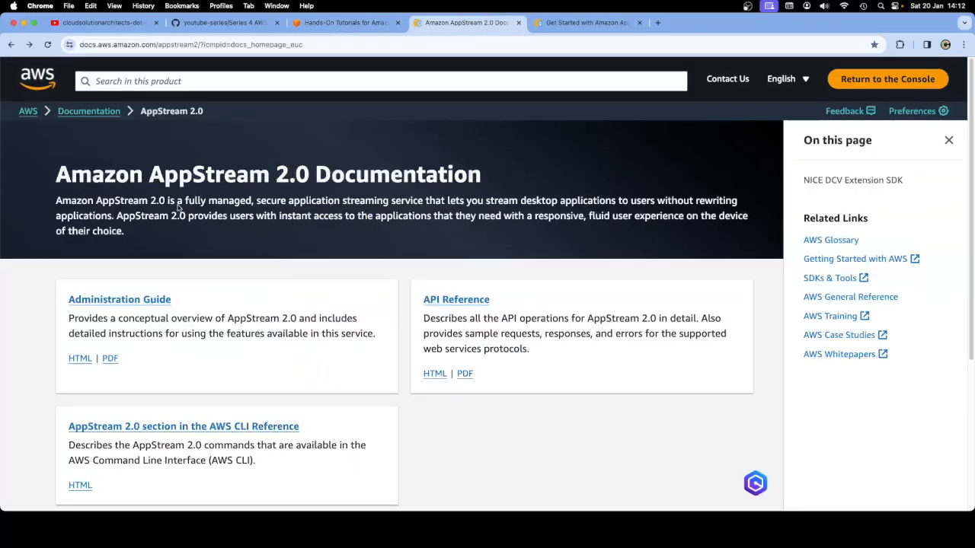
pyautogui.moveTo(55, 200); pyautogui.dragTo(115, 216)
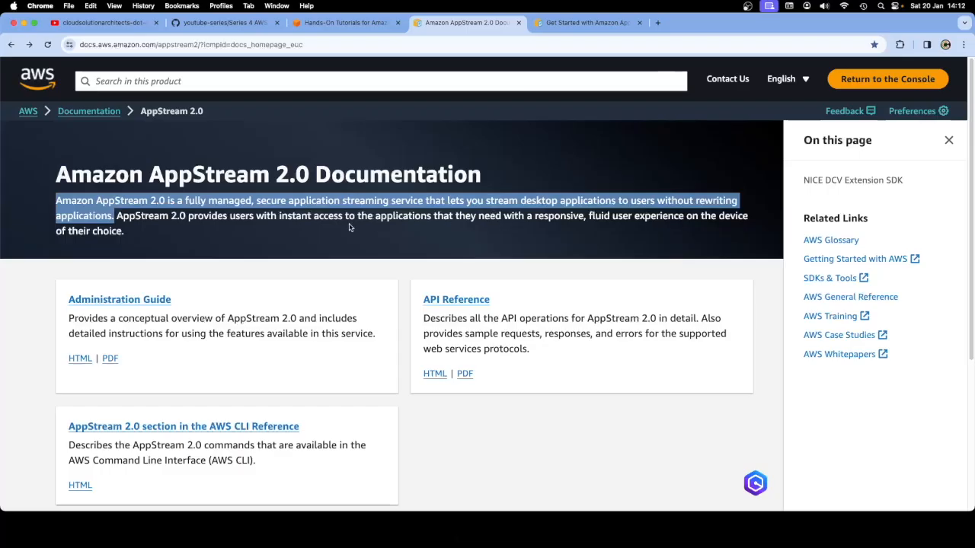
pyautogui.moveTo(147, 231); pyautogui.dragTo(56, 200)
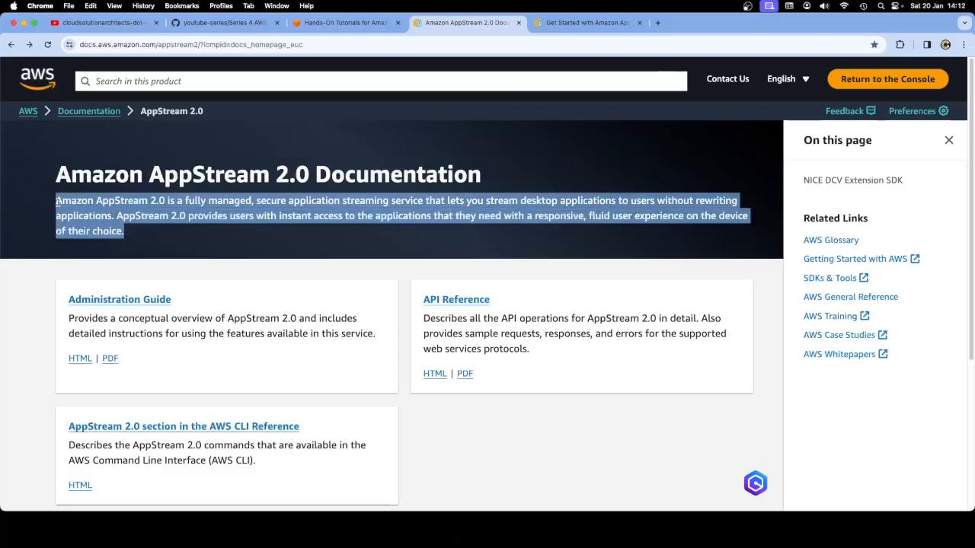
pyautogui.click(79, 211)
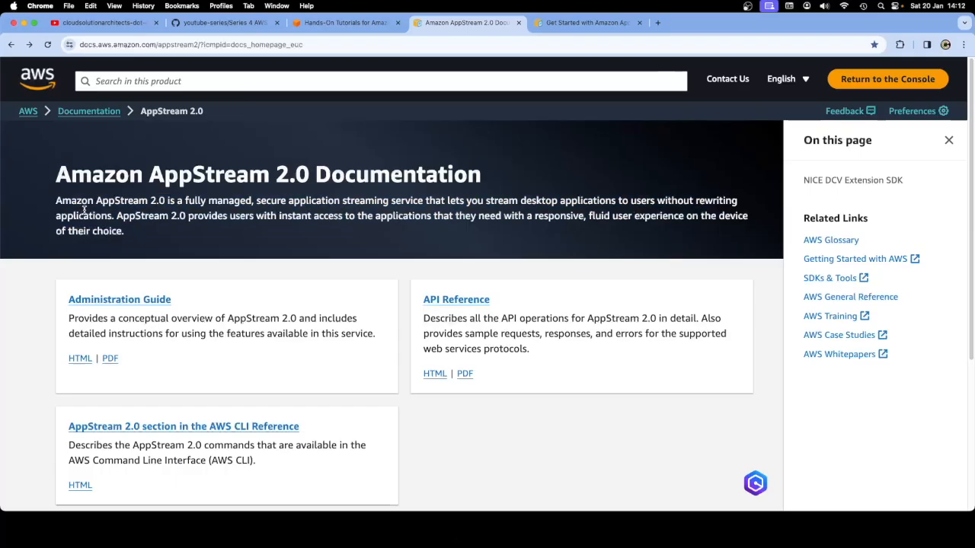
pyautogui.click(328, 26)
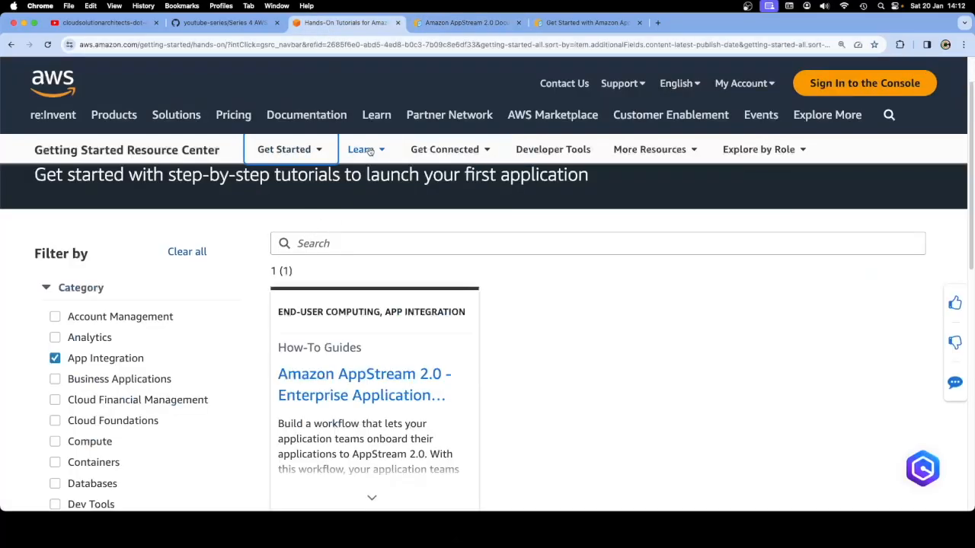
# In the Get Started guide, review the sentence about fleets, stacks and images
pyautogui.click(583, 22)
pyautogui.scroll(-1, 398, 247)
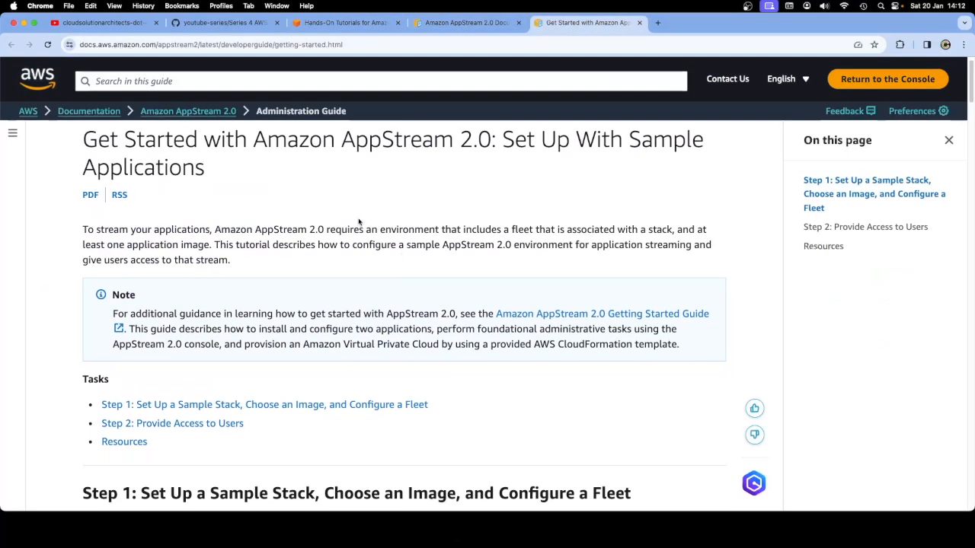
pyautogui.scroll(-2, 360, 228)
pyautogui.scroll(-3, 362, 250)
pyautogui.scroll(2, 319, 220)
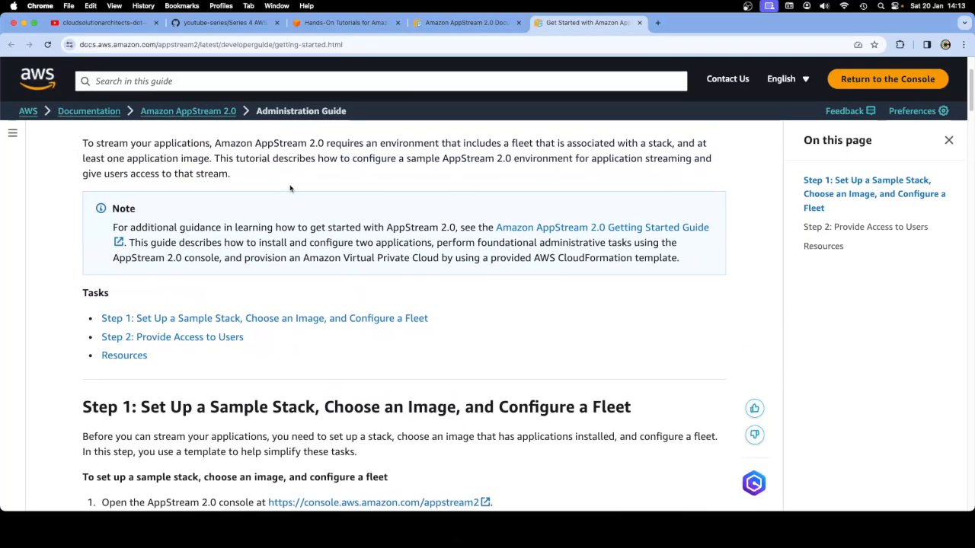
pyautogui.moveTo(328, 143); pyautogui.dragTo(211, 161)
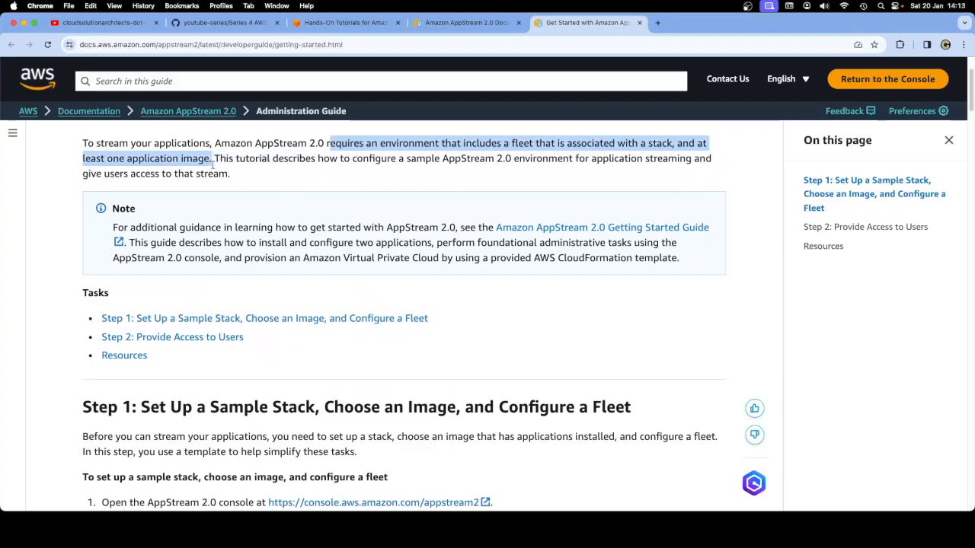
pyautogui.click(236, 175)
# Open the Step 1 AppStream 2.0 console link in a new tab
pyautogui.scroll(-1, 257, 310)
pyautogui.scroll(-5, 256, 311)
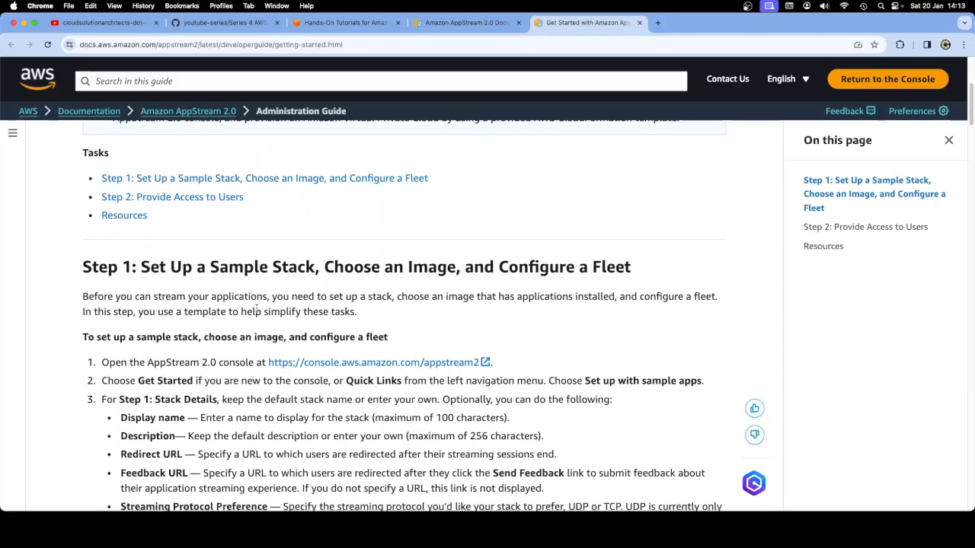
pyautogui.scroll(-3, 256, 297)
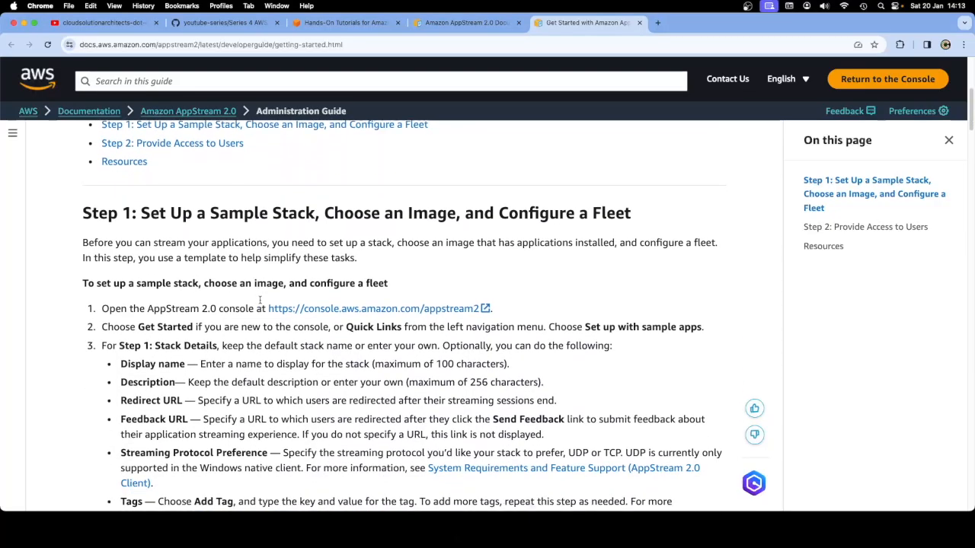
pyautogui.scroll(-2, 307, 306)
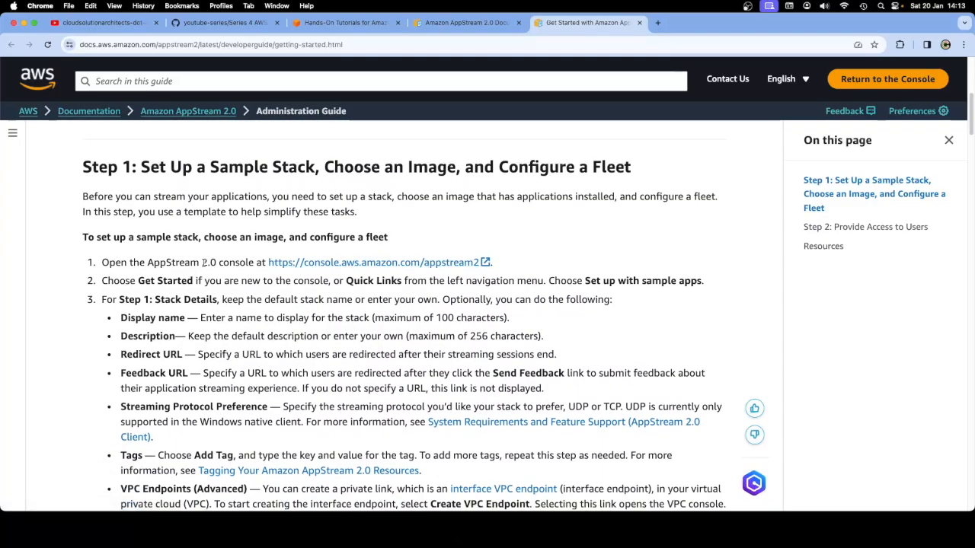
pyautogui.rightClick(302, 264)
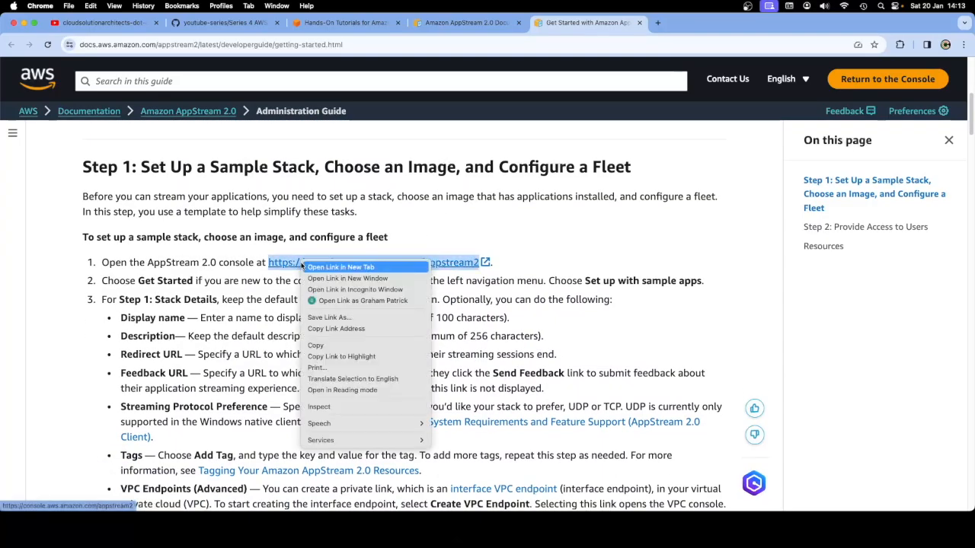
pyautogui.click(341, 267)
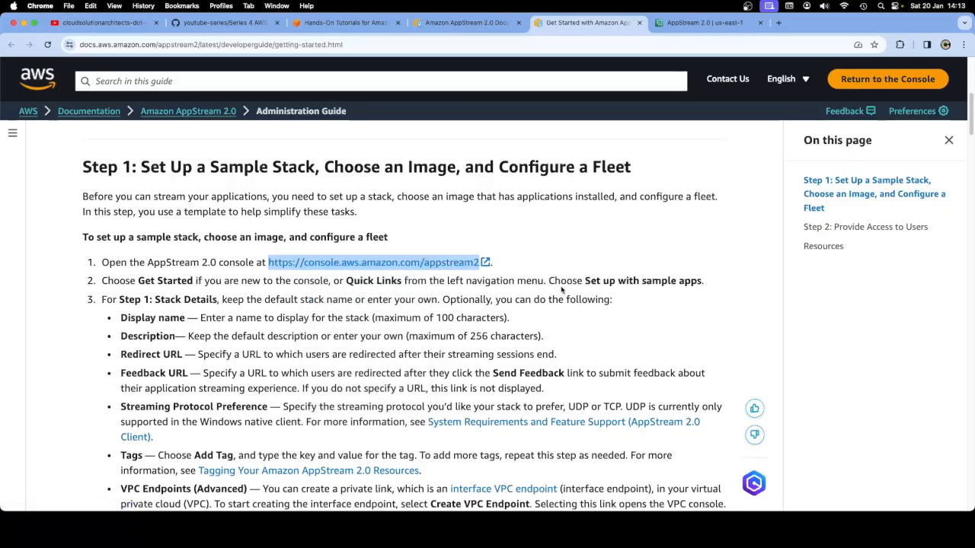
# Look over the new AppStream 2.0 console welcome page, ending back at its top
pyautogui.click(716, 24)
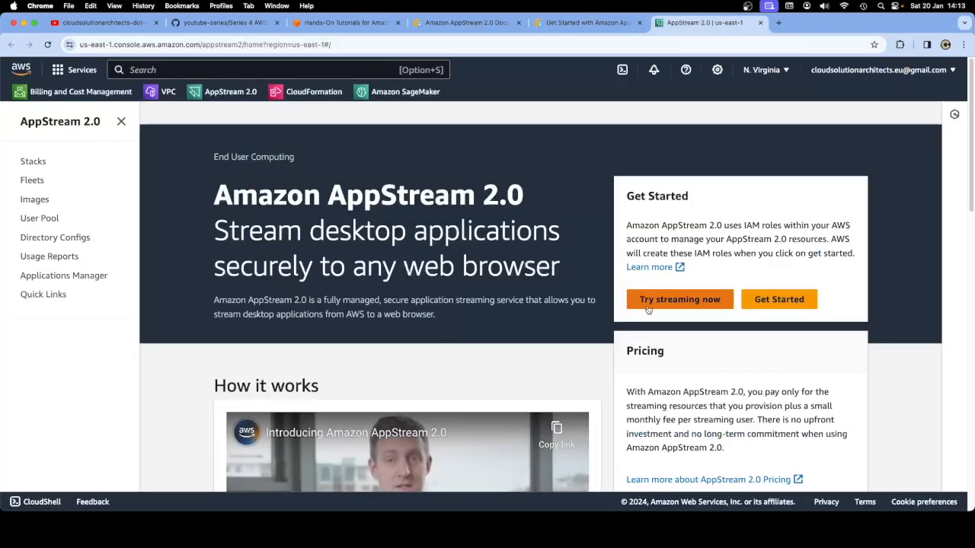
pyautogui.scroll(-8, 602, 350)
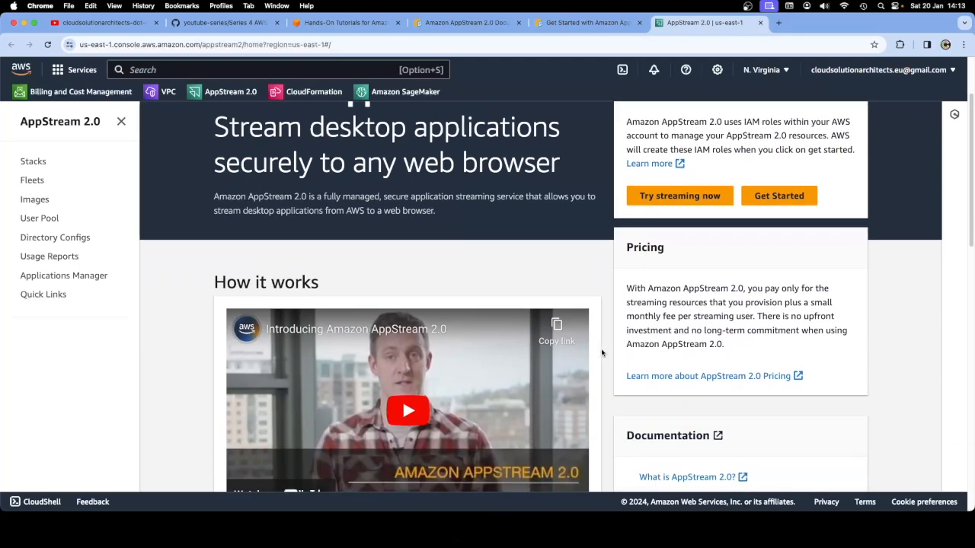
pyautogui.scroll(-8, 601, 355)
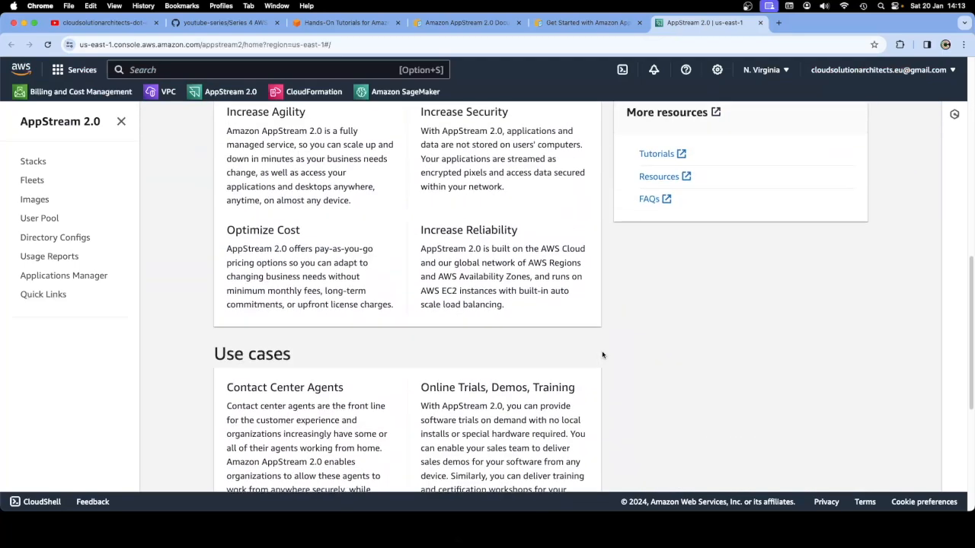
pyautogui.scroll(15, 601, 354)
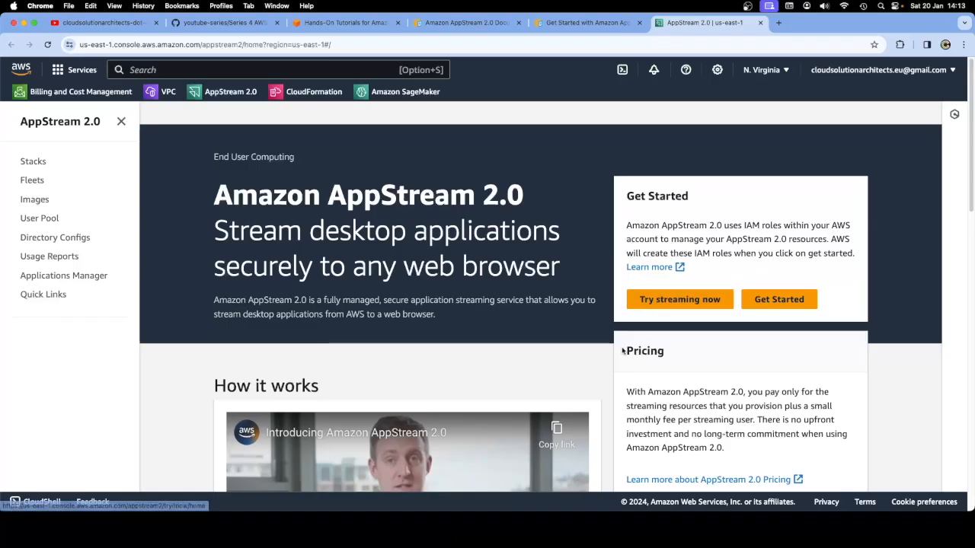
pyautogui.scroll(-5, 584, 359)
pyautogui.scroll(-9, 584, 358)
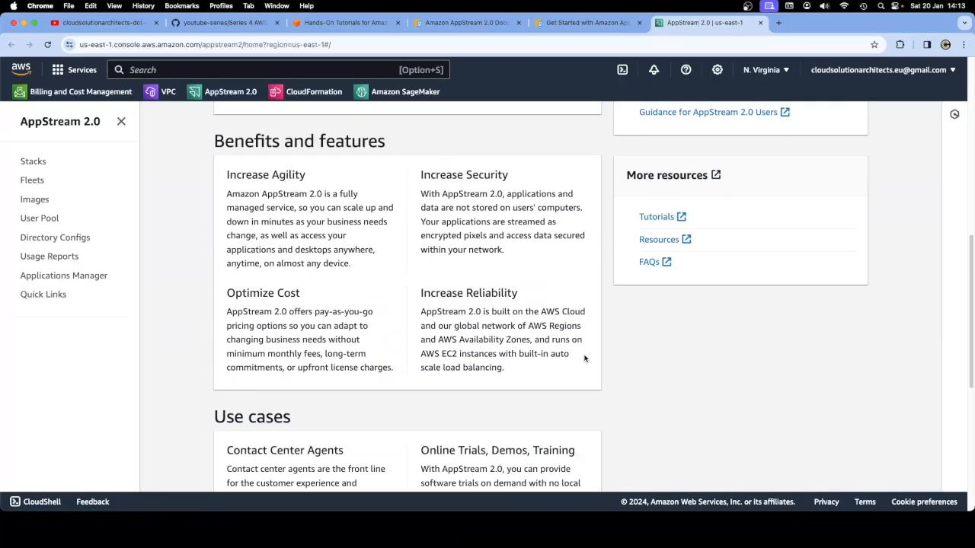
pyautogui.press('Home')
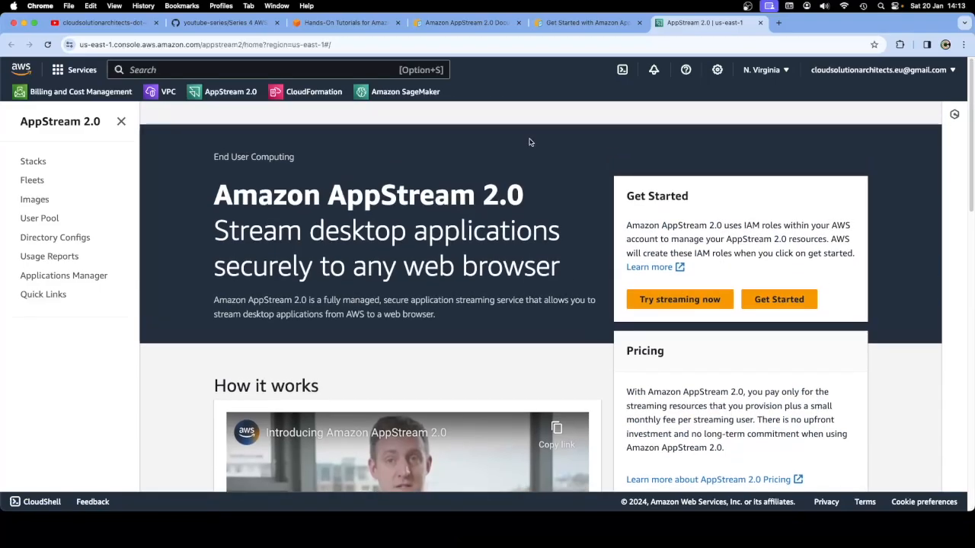
# Search the page for 'Sampl', then close the extra Amazon AppStream 2.0 tab
pyautogui.press('super+f')
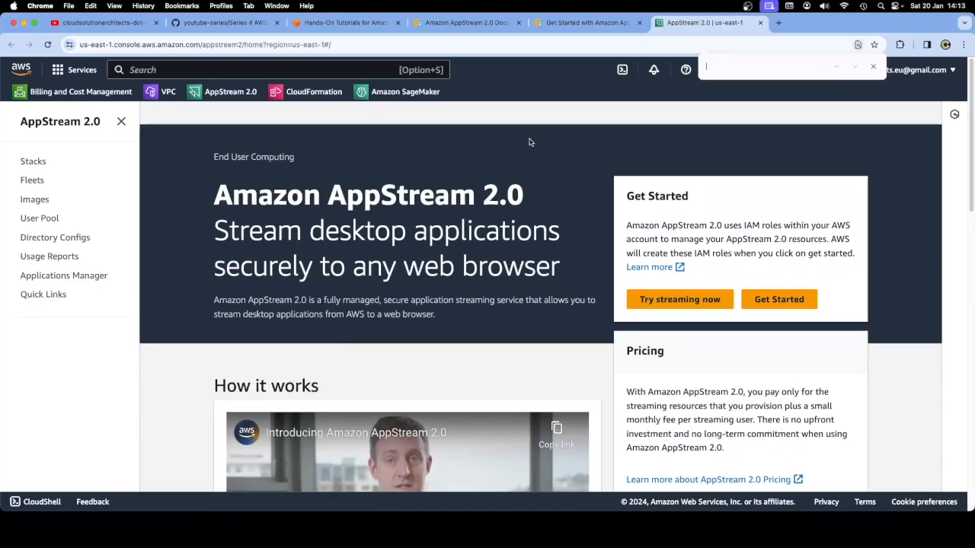
pyautogui.write('Samep')
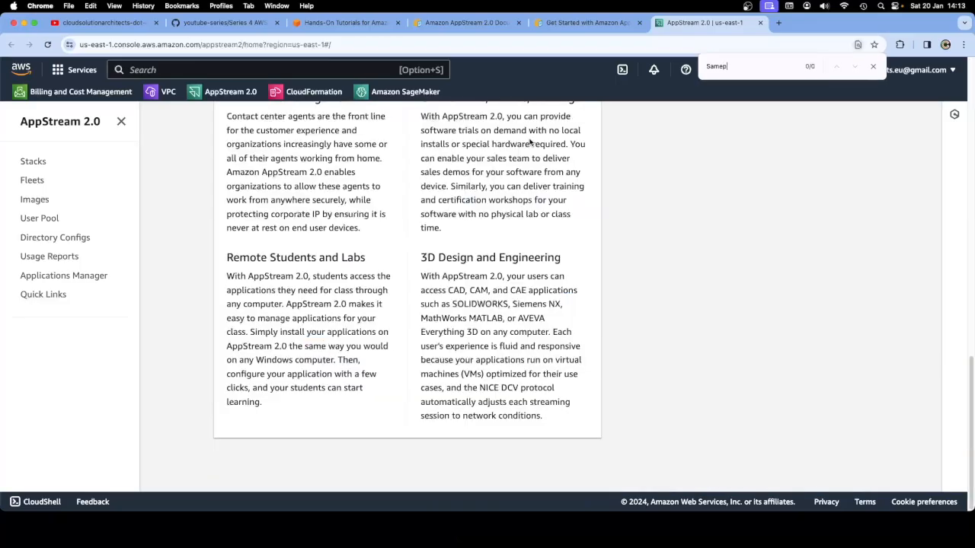
pyautogui.press('BackSpace')
pyautogui.press('BackSpace')
pyautogui.write('pl')
pyautogui.click(873, 66)
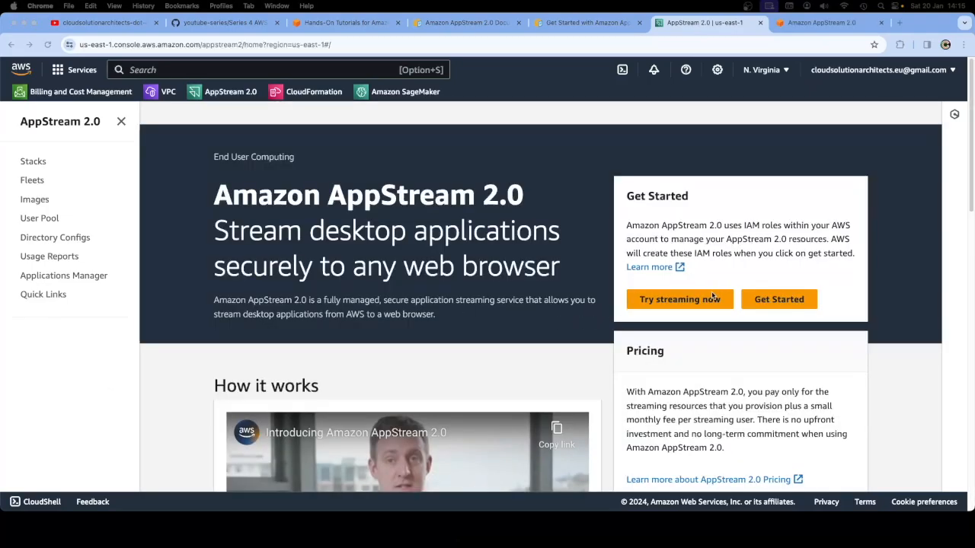
pyautogui.click(879, 23)
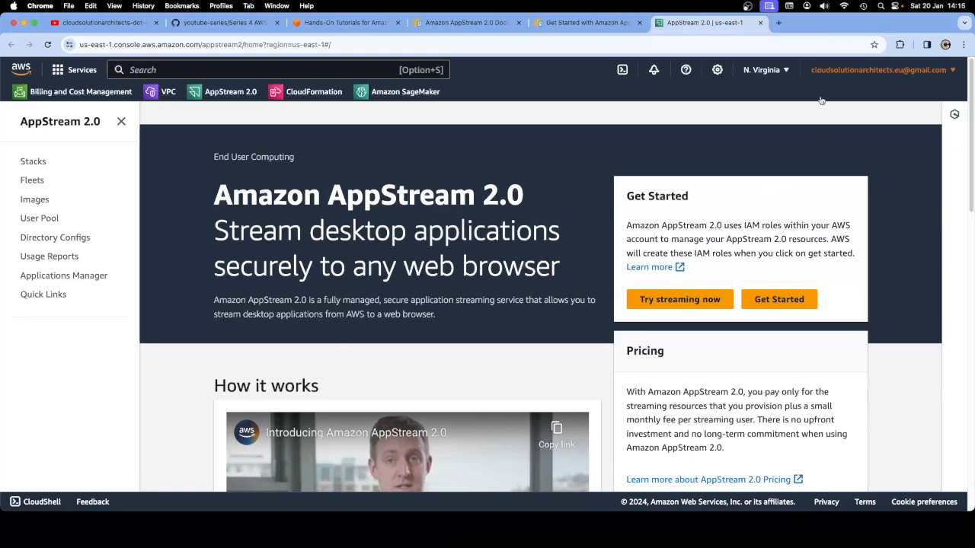
# Launch Try It Now and review the guide's Get Started and Stack Details instructions
pyautogui.click(677, 302)
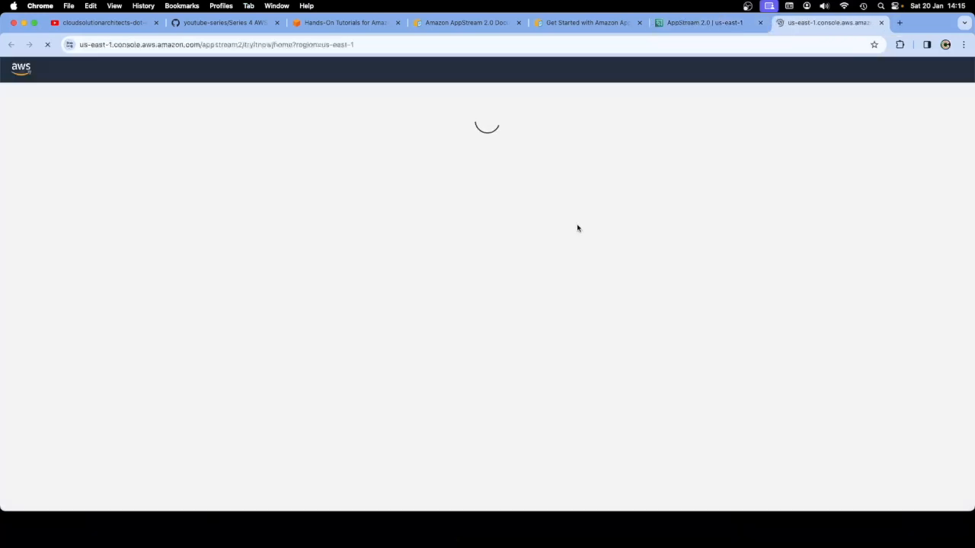
pyautogui.click(582, 22)
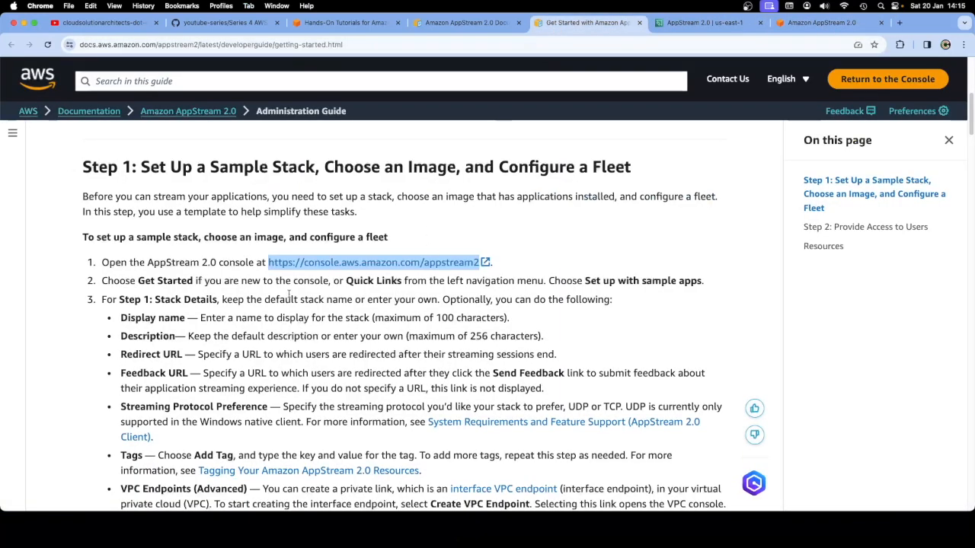
pyautogui.moveTo(138, 281); pyautogui.dragTo(551, 280)
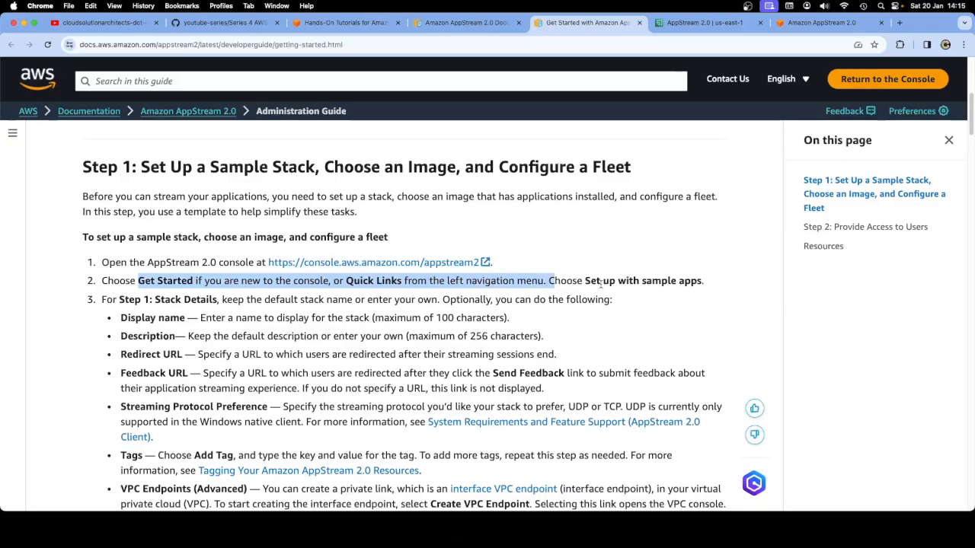
pyautogui.click(631, 326)
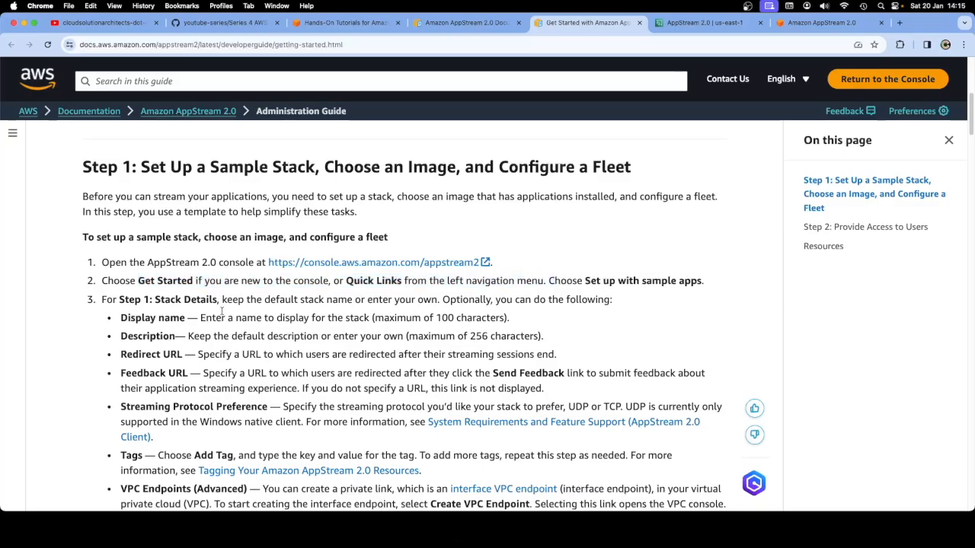
pyautogui.moveTo(152, 299); pyautogui.dragTo(434, 302)
# Accept the Try It Now terms to see the sample app catalog, then return to the console
pyautogui.click(823, 23)
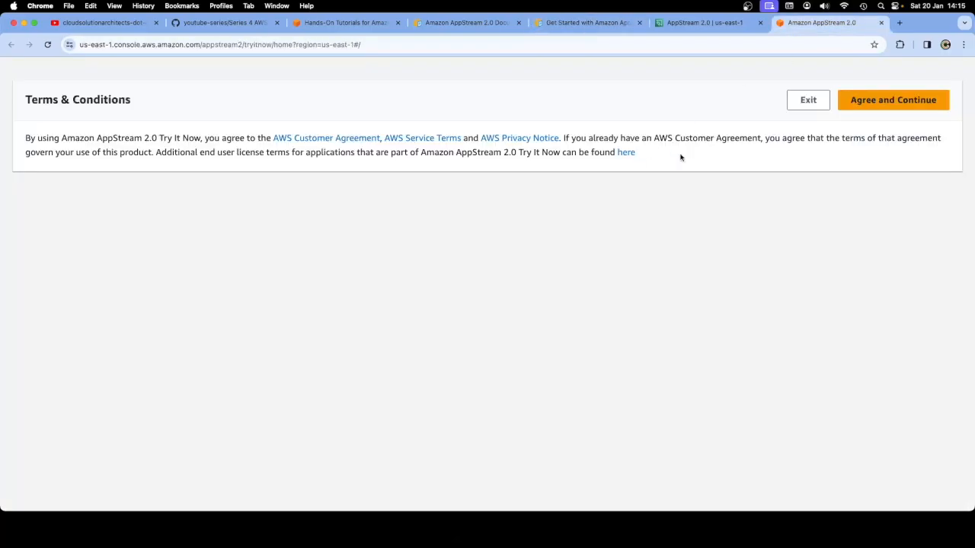
pyautogui.click(883, 100)
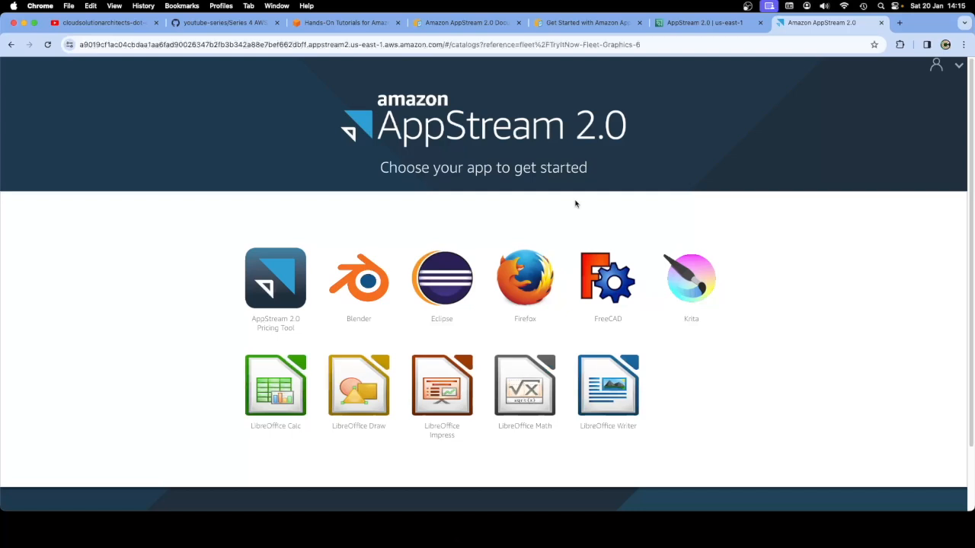
pyautogui.scroll(-2, 576, 203)
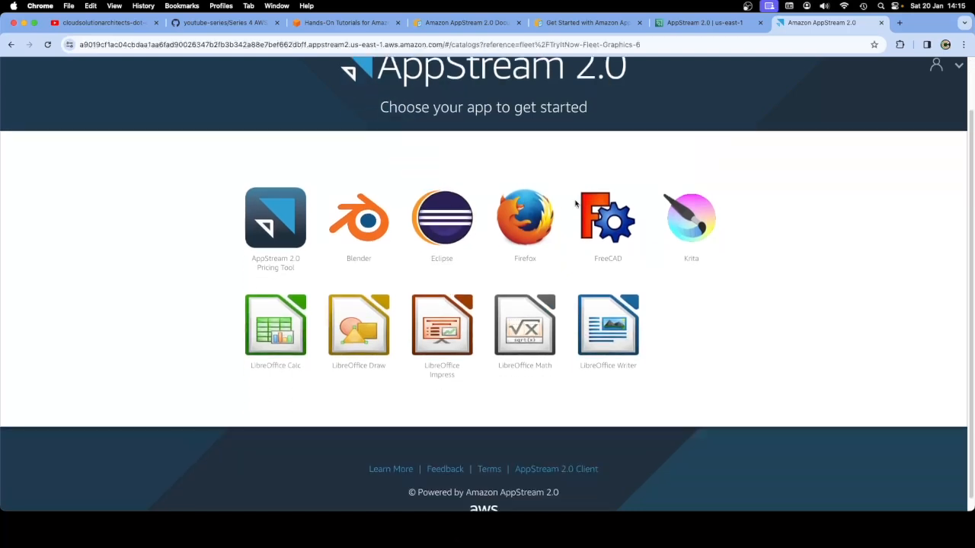
pyautogui.scroll(2, 575, 203)
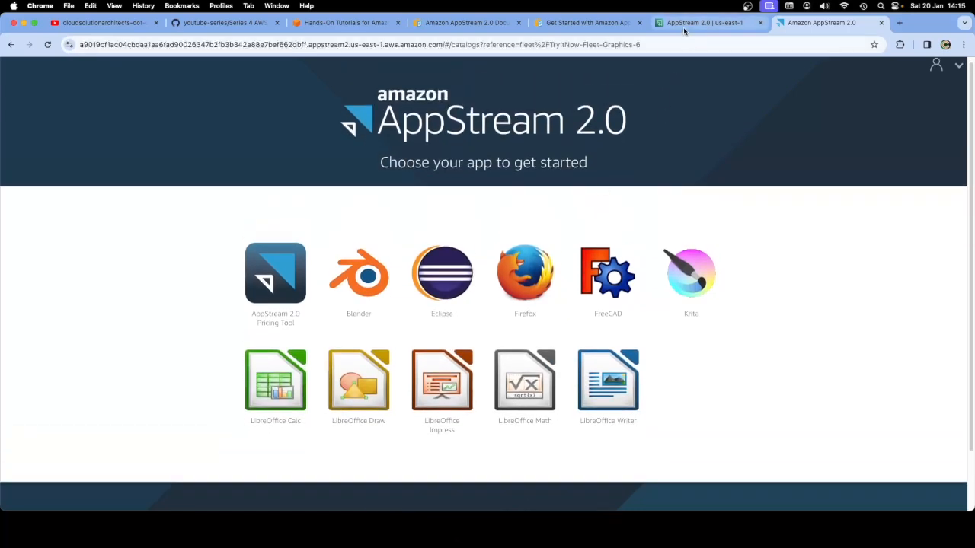
pyautogui.click(684, 29)
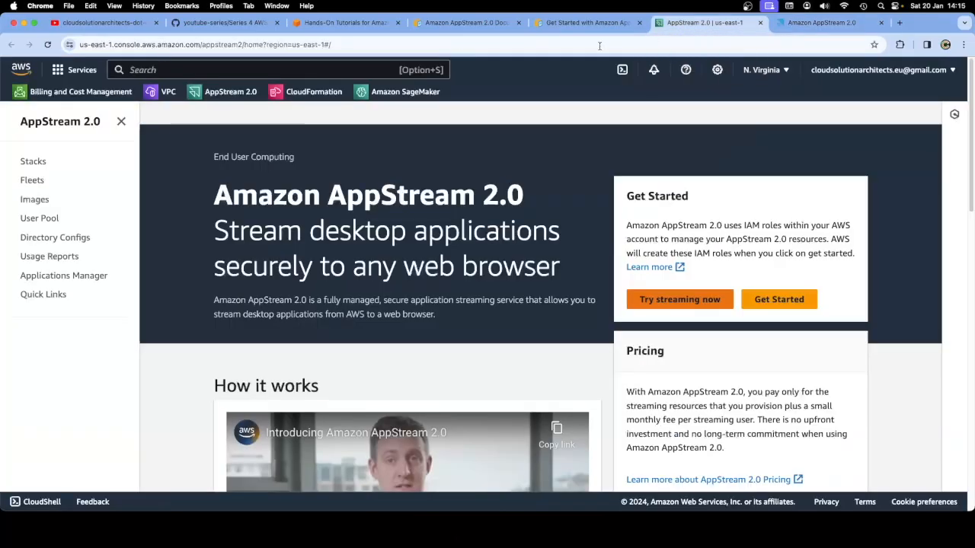
# Go from Stacks to the Quick Links page, with the navigation pane restored
pyautogui.click(31, 162)
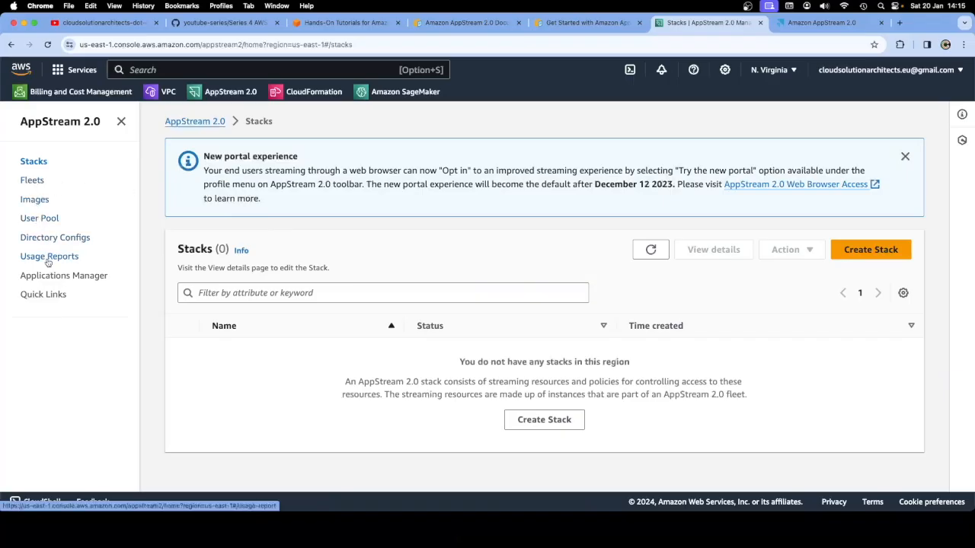
pyautogui.click(44, 295)
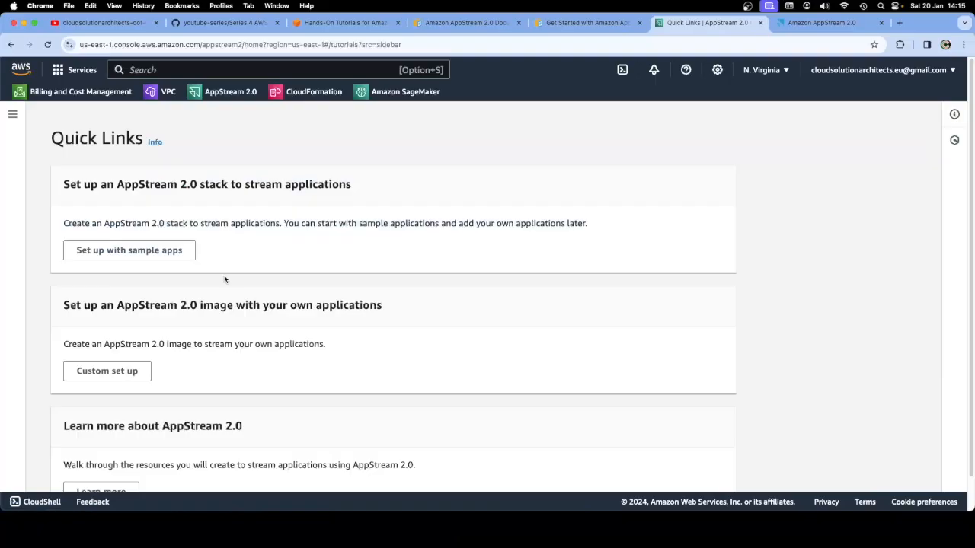
pyautogui.click(12, 115)
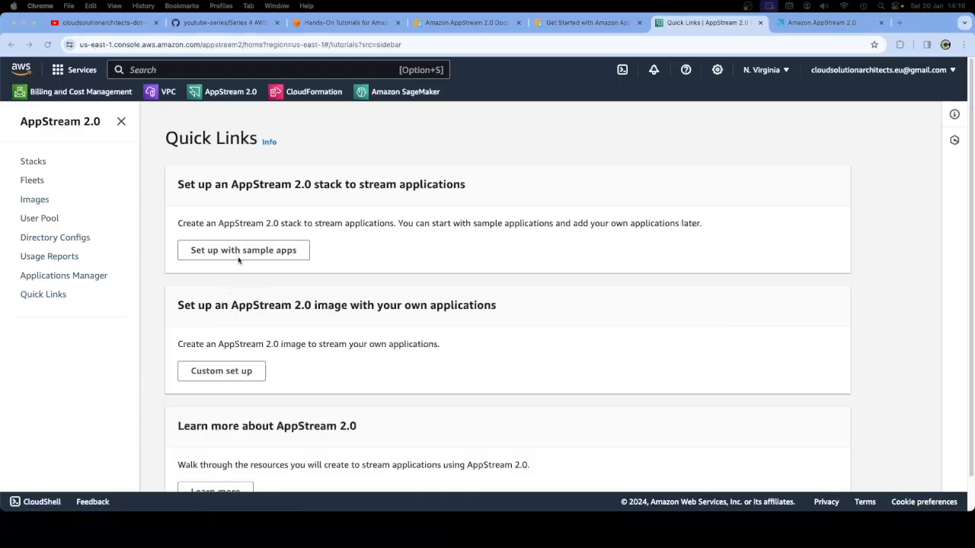
pyautogui.click(239, 255)
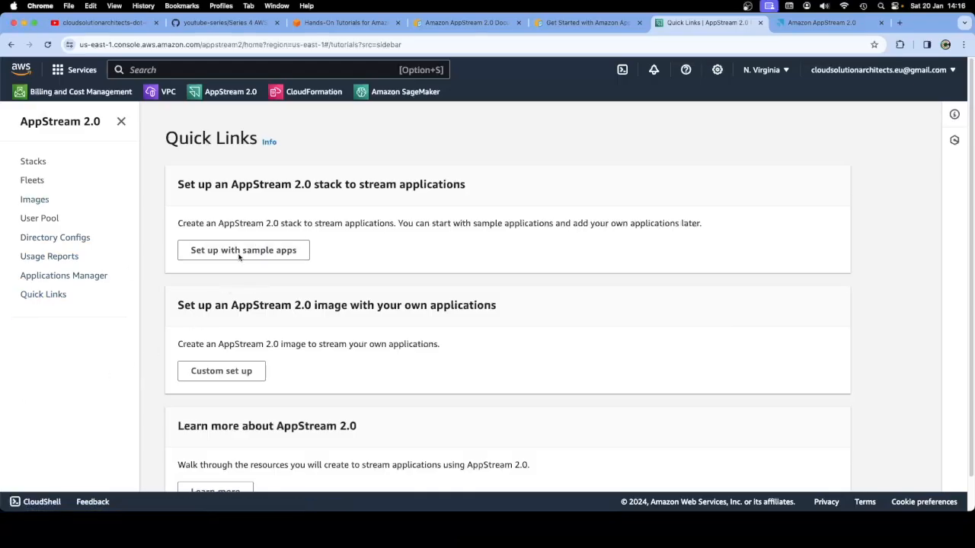
# Start a sample-apps stack prefilled as ExampleStack, then scroll the guide to Stack Details
pyautogui.click(252, 254)
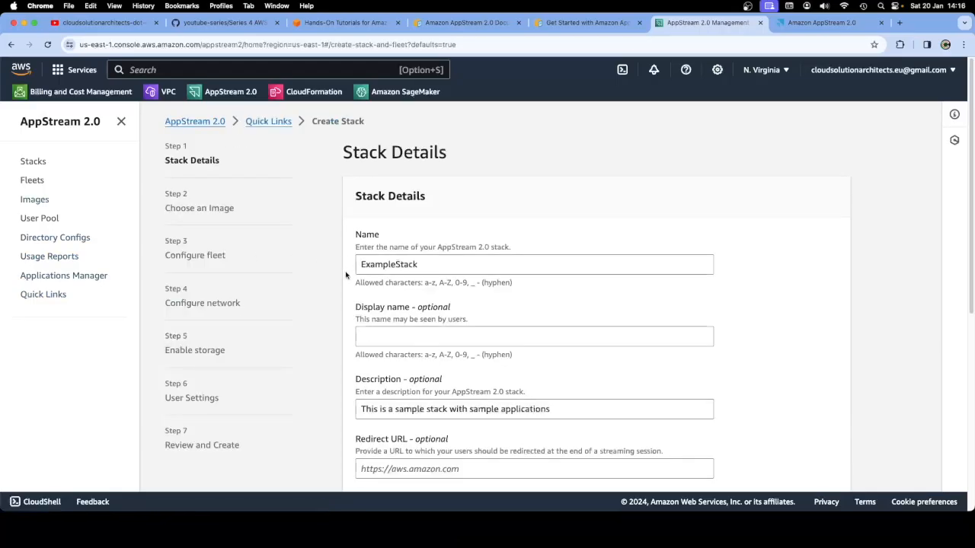
pyautogui.click(576, 24)
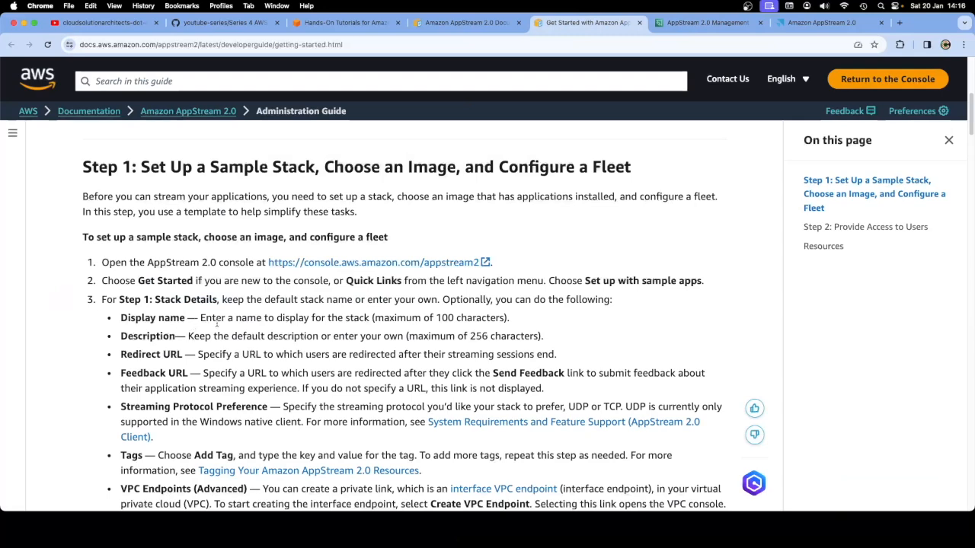
pyautogui.hotkey('ctrl', 'Tab')
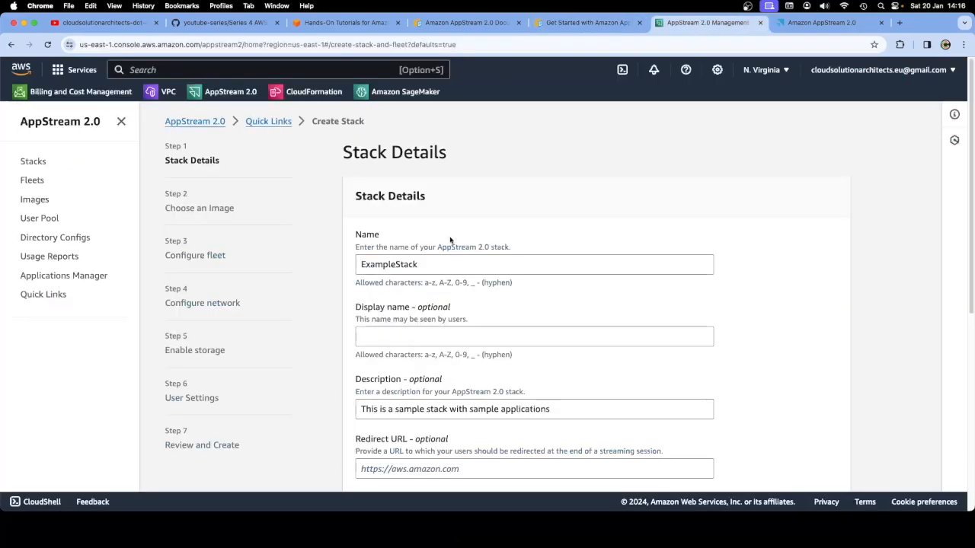
pyautogui.click(375, 264)
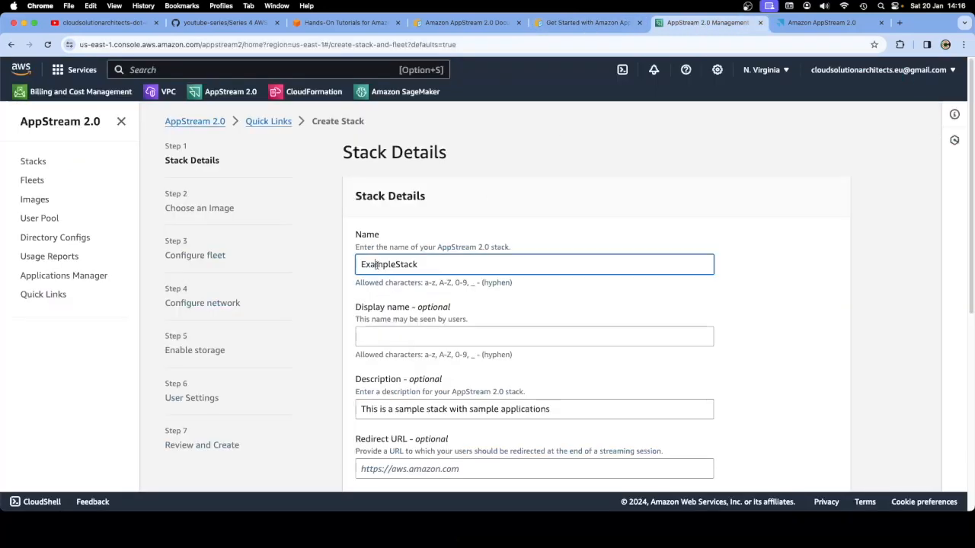
pyautogui.click(564, 23)
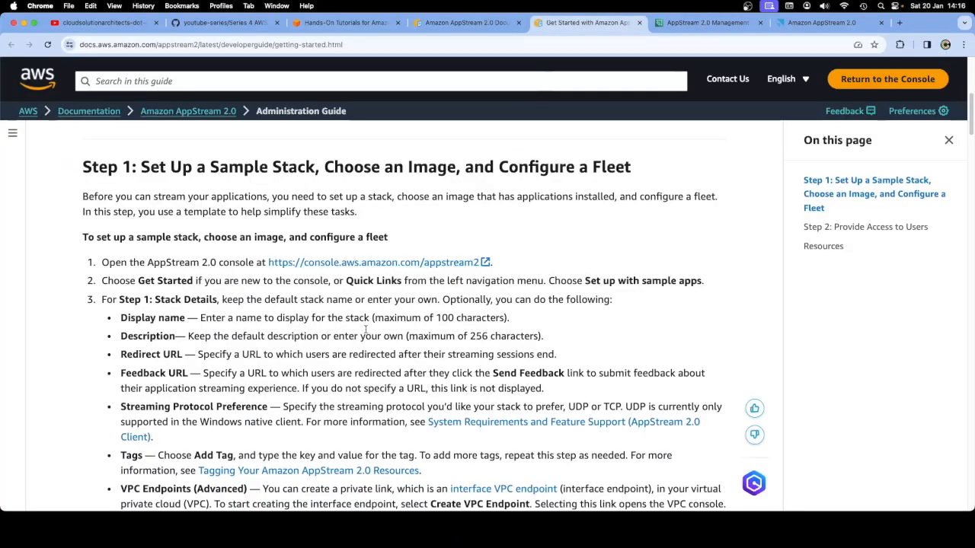
pyautogui.scroll(-2, 366, 330)
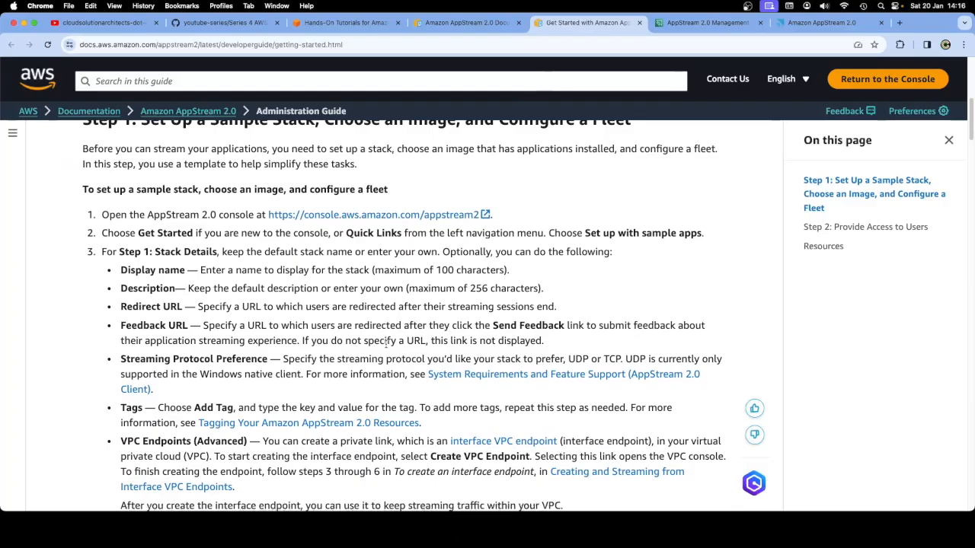
pyautogui.scroll(-4, 387, 343)
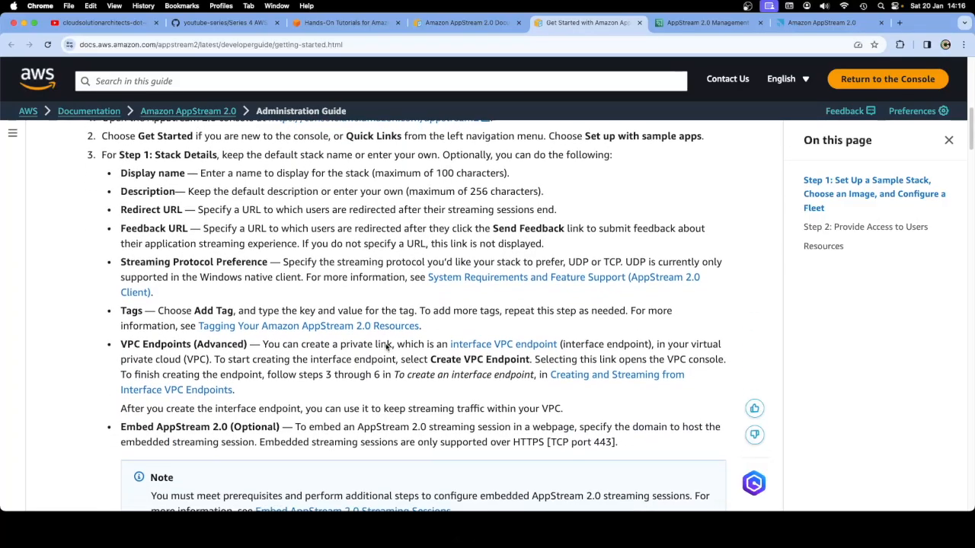
# In the guide, review the VPC Endpoints description
pyautogui.scroll(-1, 386, 345)
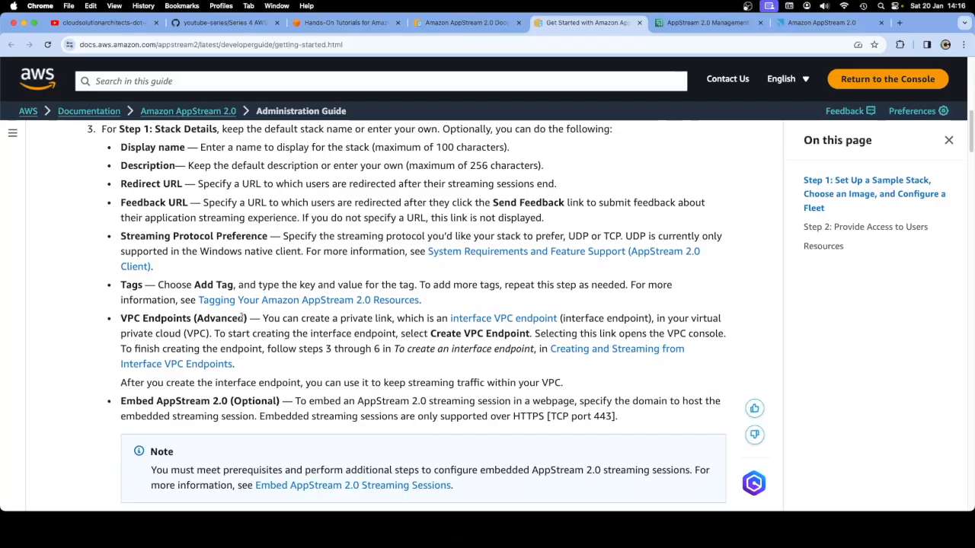
pyautogui.moveTo(263, 318); pyautogui.dragTo(441, 320)
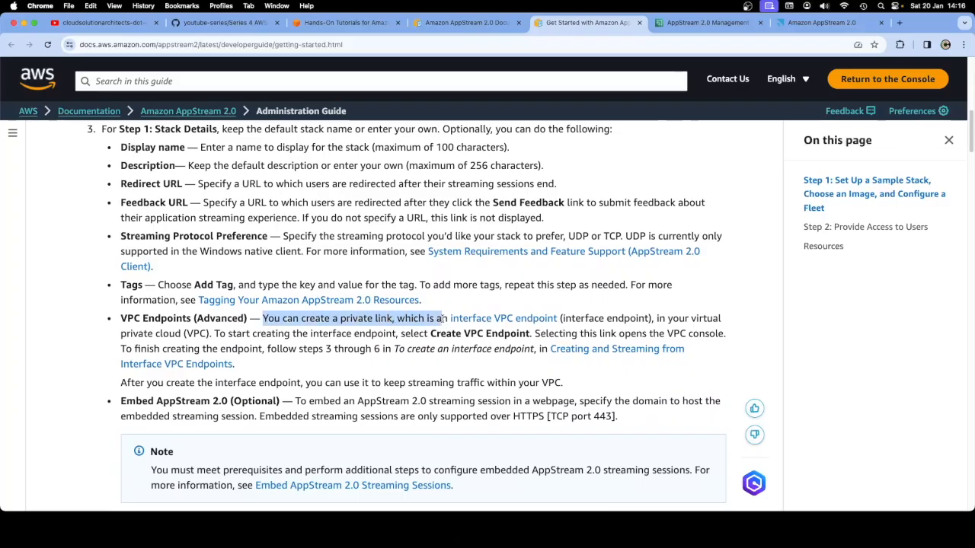
pyautogui.moveTo(441, 319); pyautogui.dragTo(447, 320)
pyautogui.scroll(-4, 497, 369)
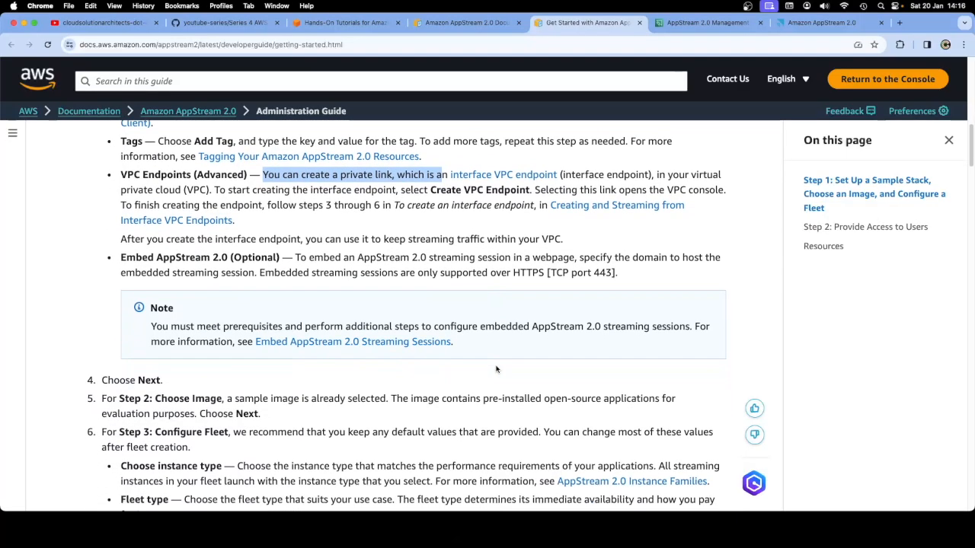
# Scroll through the Create Stack form's optional details
pyautogui.click(822, 22)
pyautogui.click(716, 23)
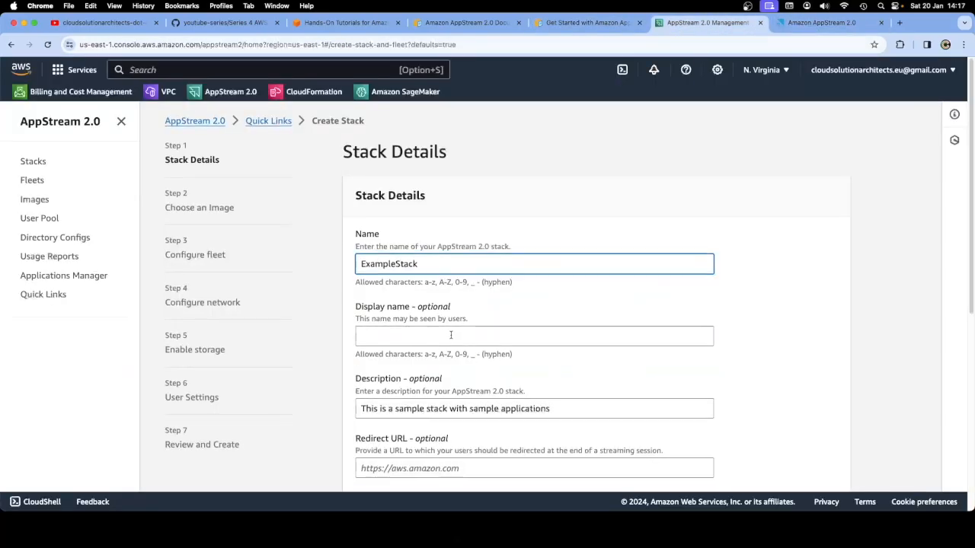
pyautogui.scroll(-2, 450, 335)
pyautogui.scroll(-2, 431, 350)
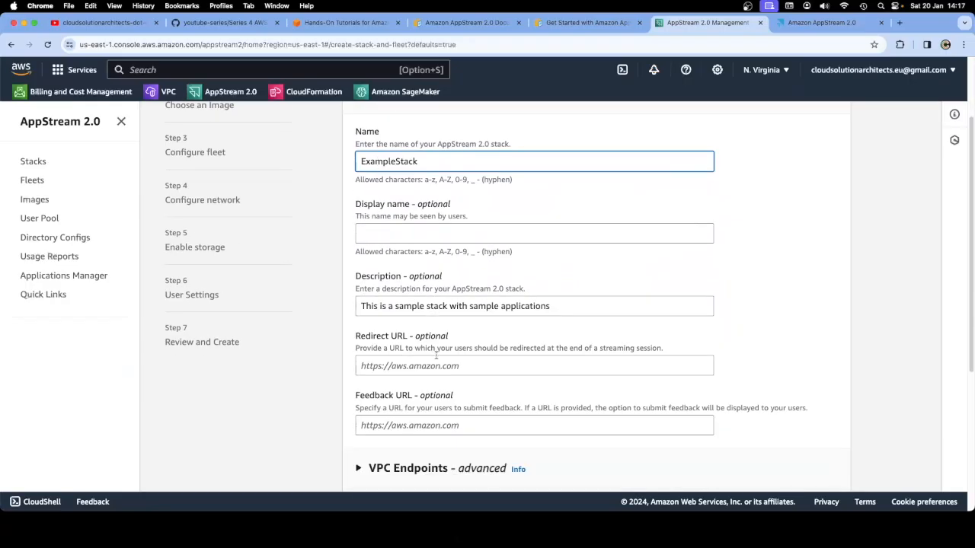
pyautogui.scroll(-3, 435, 366)
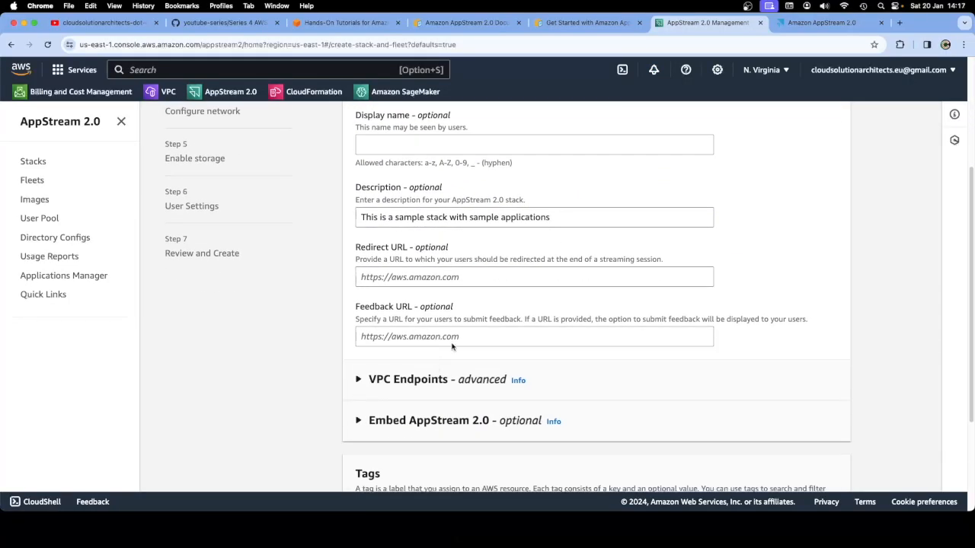
# Reread the guide's VPC Endpoints (Advanced) paragraph, then return to the stack form
pyautogui.click(585, 23)
pyautogui.click(388, 306)
pyautogui.scroll(1, 390, 293)
pyautogui.scroll(4, 390, 293)
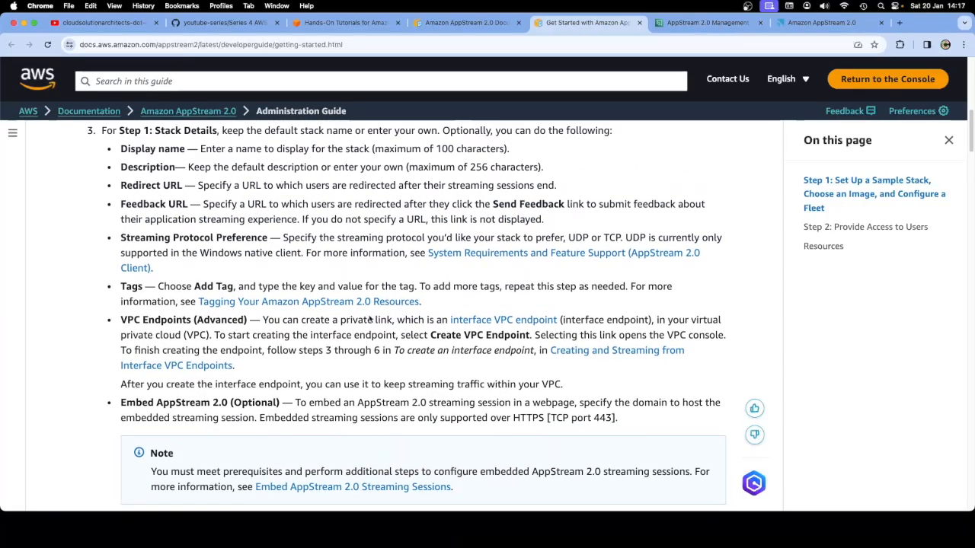
pyautogui.scroll(1, 374, 345)
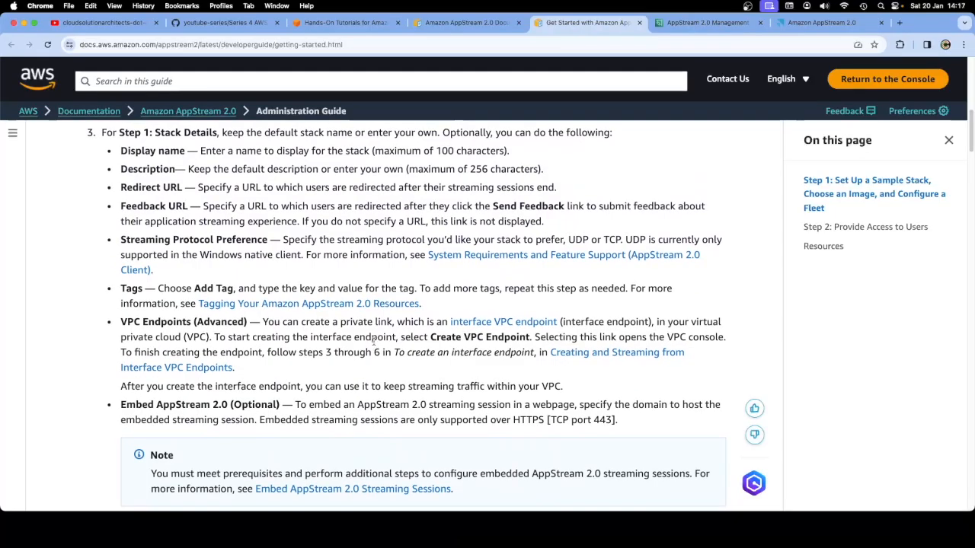
pyautogui.scroll(-5, 374, 342)
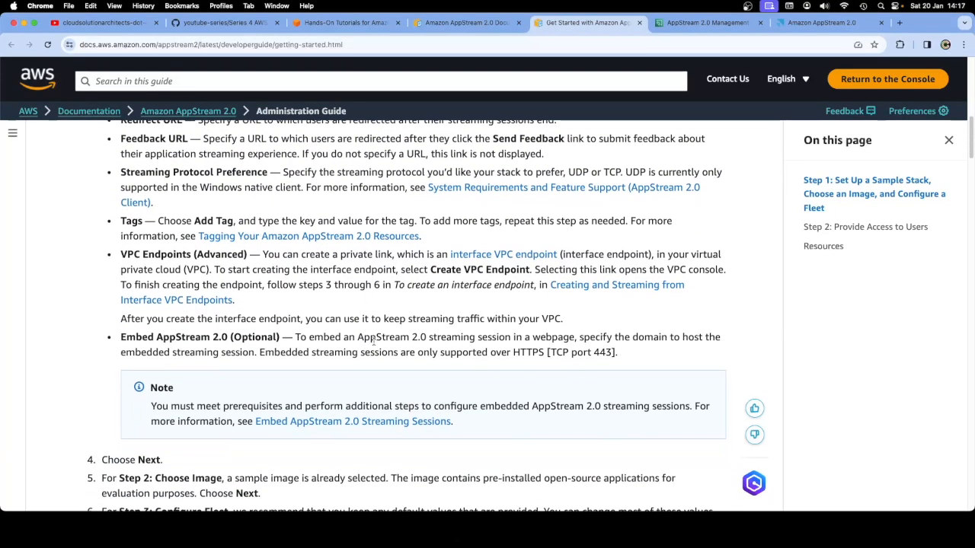
pyautogui.scroll(-4, 374, 343)
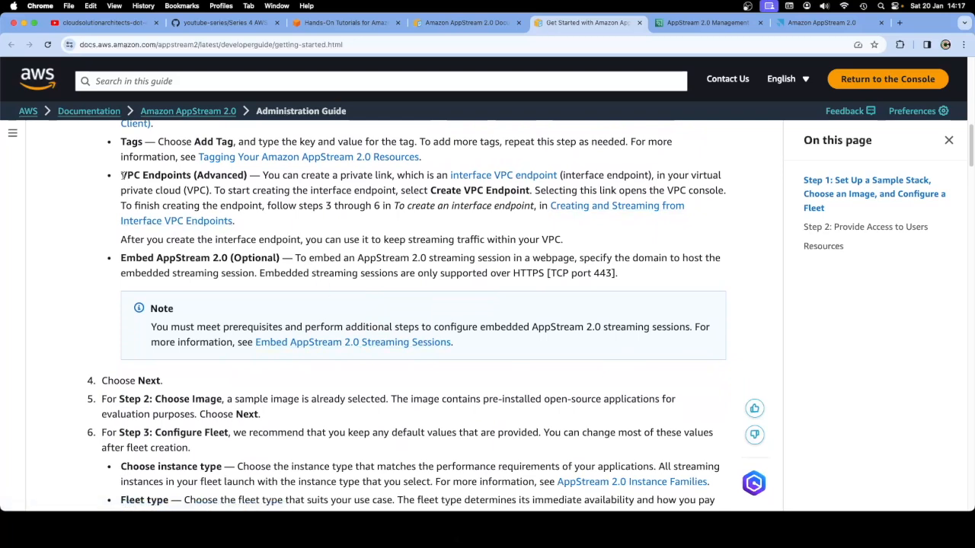
pyautogui.moveTo(122, 175); pyautogui.dragTo(263, 221)
pyautogui.click(271, 228)
pyautogui.scroll(-4, 304, 287)
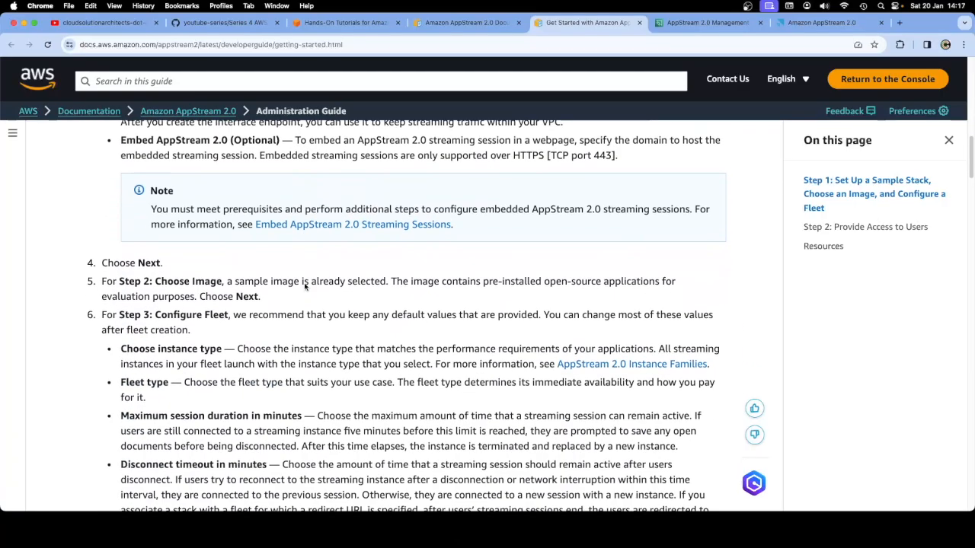
pyautogui.click(724, 24)
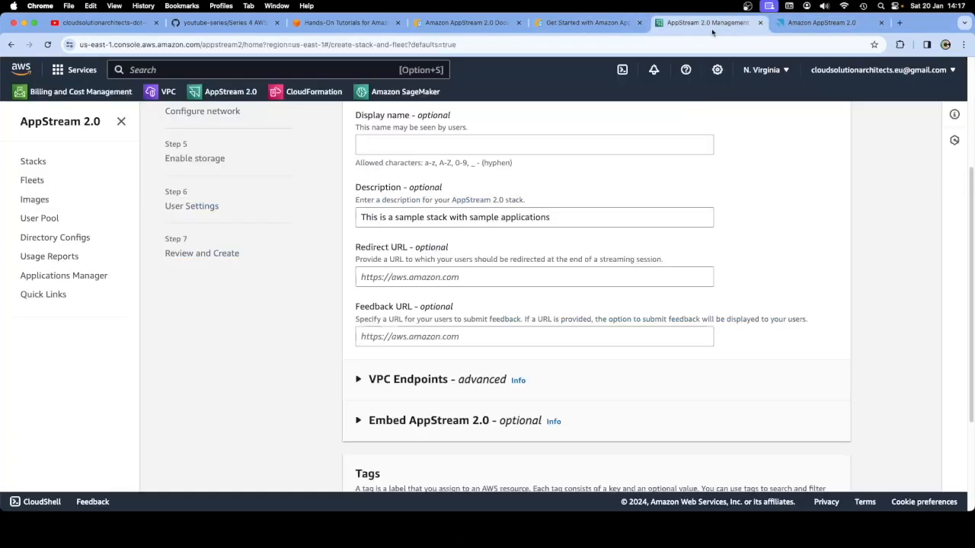
# Expand the VPC Endpoints and Embed AppStream 2.0 sections, then advance to Choose an Image
pyautogui.click(356, 385)
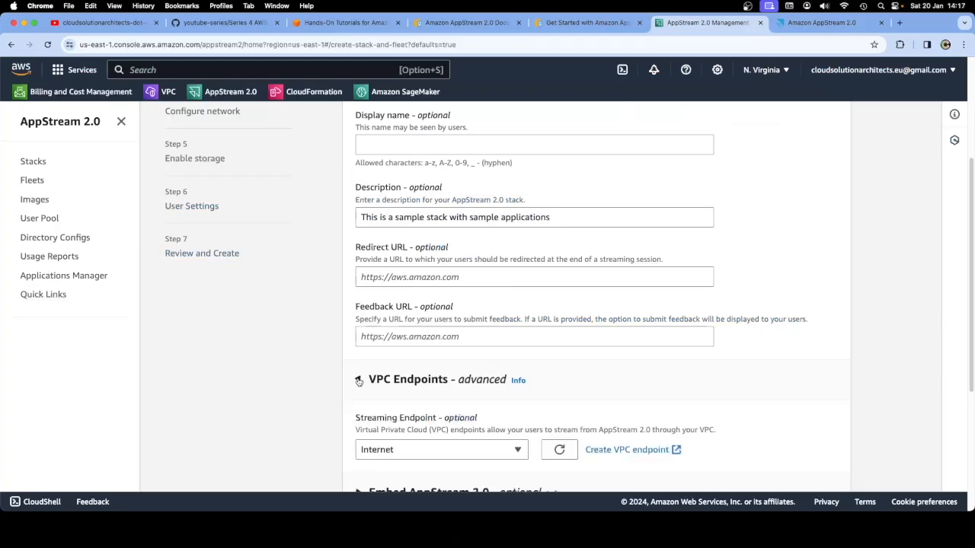
pyautogui.scroll(-5, 358, 384)
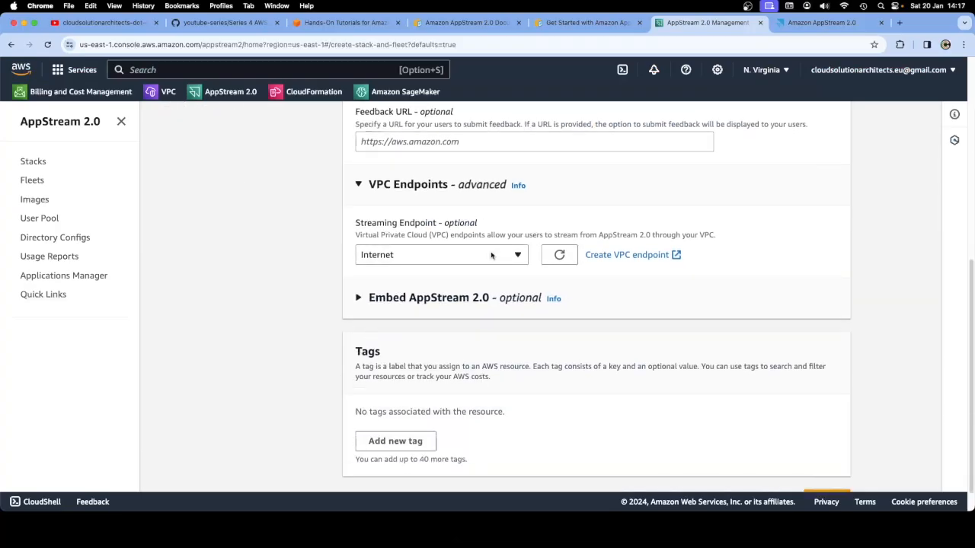
pyautogui.click(358, 301)
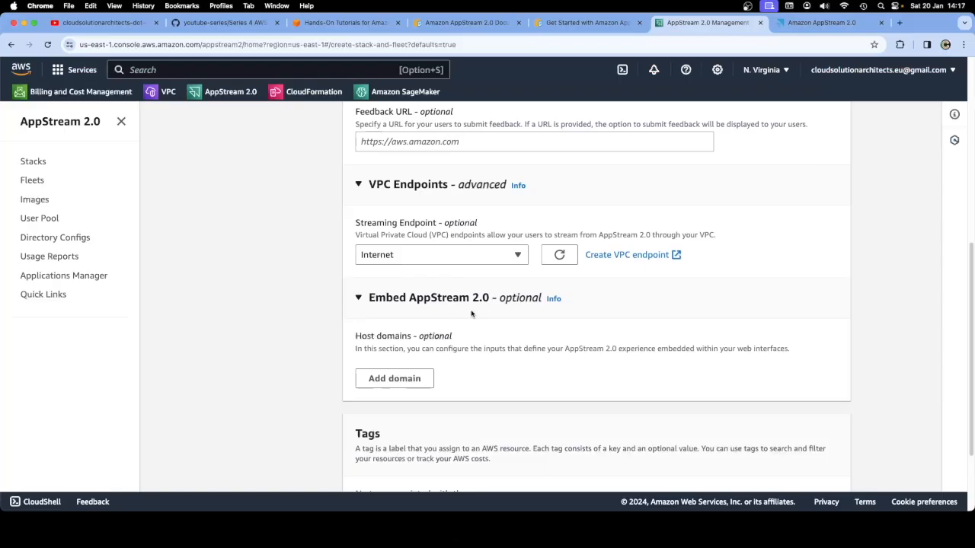
pyautogui.scroll(-2, 478, 330)
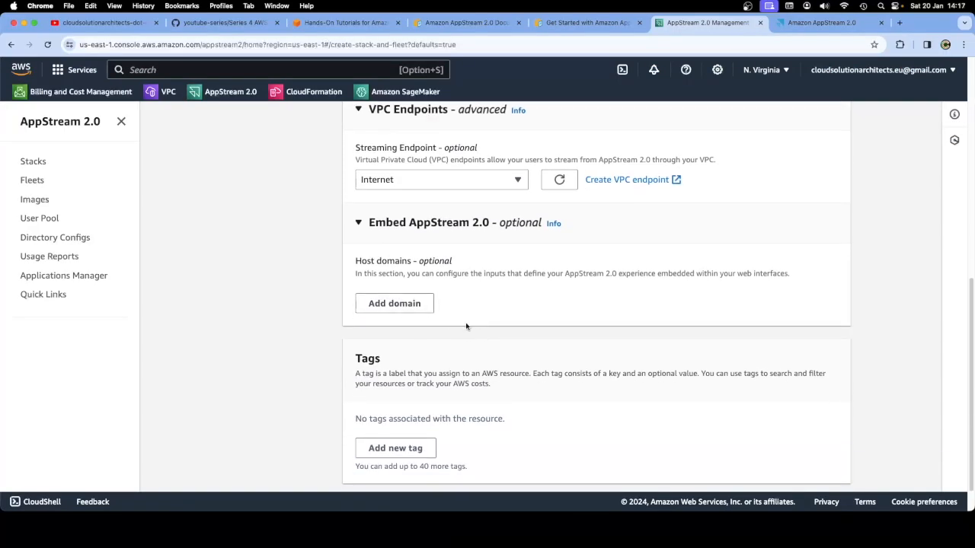
pyautogui.scroll(-1, 467, 327)
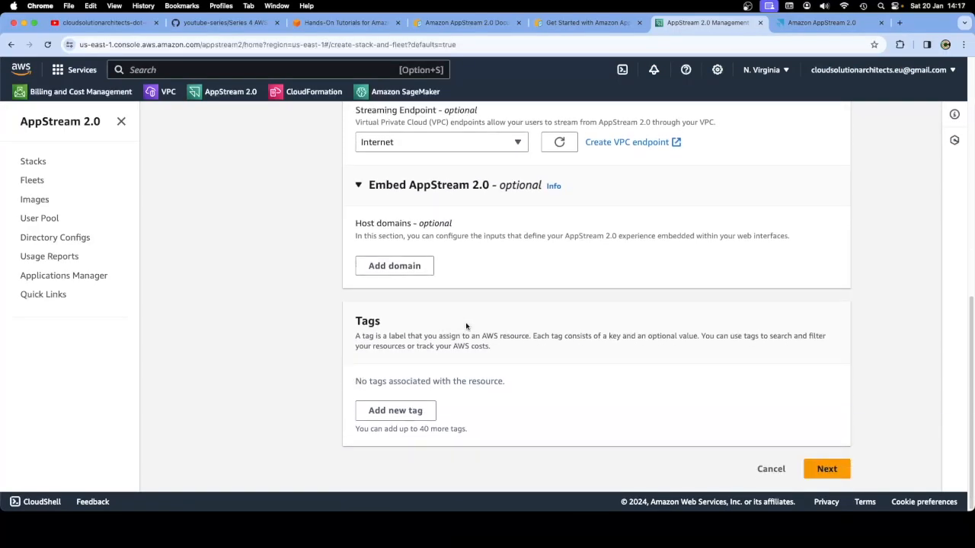
pyautogui.click(826, 470)
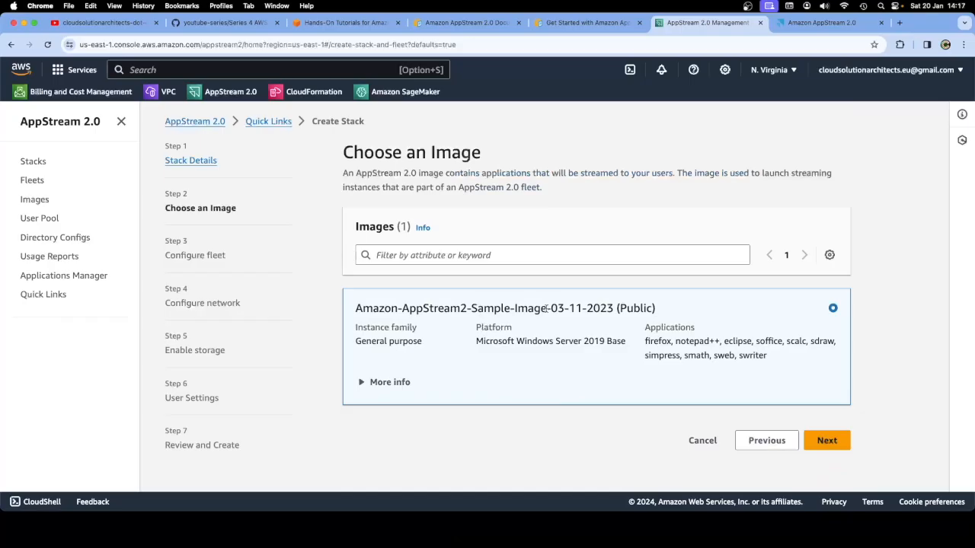
# Check the guide's note that the sample image is preselected, reading on through the next steps
pyautogui.moveTo(658, 308); pyautogui.dragTo(361, 309)
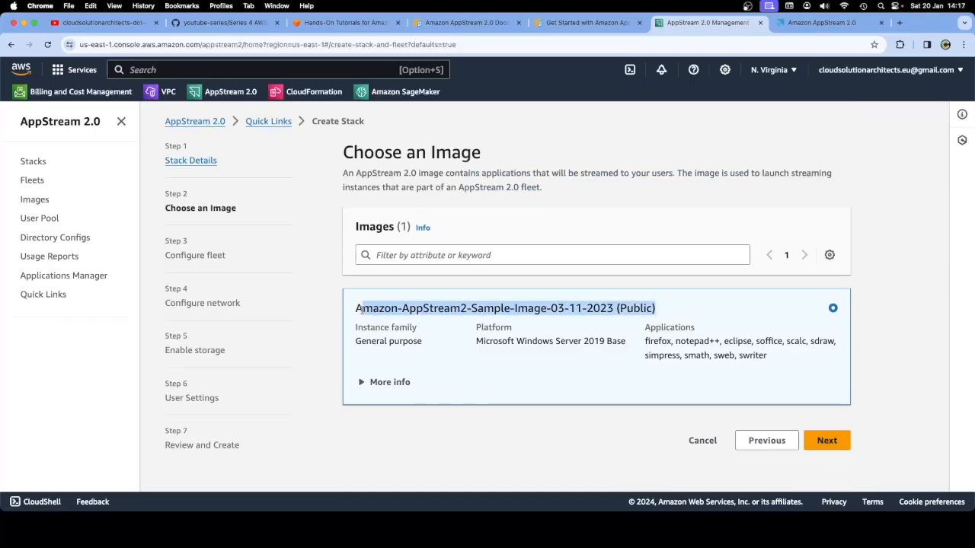
pyautogui.click(588, 23)
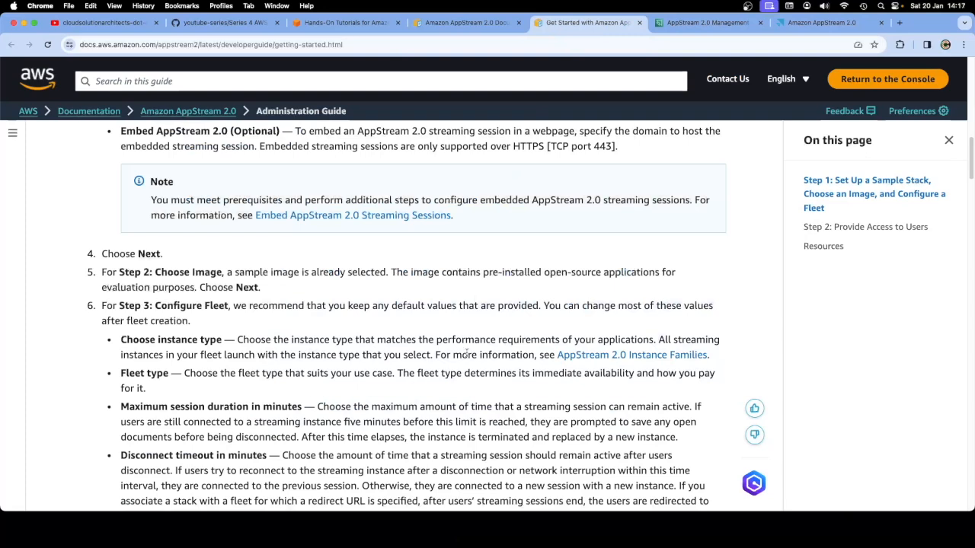
pyautogui.scroll(-1, 405, 338)
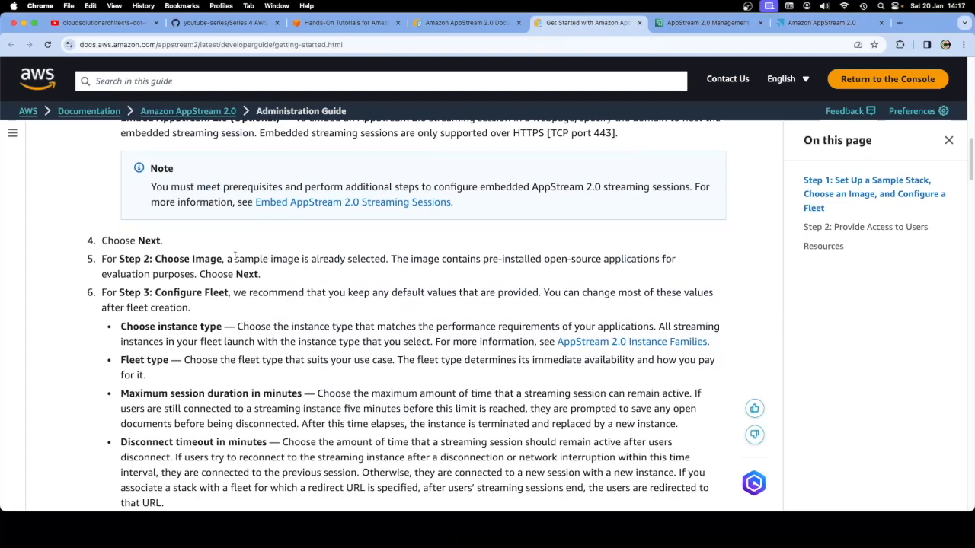
pyautogui.moveTo(386, 259); pyautogui.dragTo(235, 261)
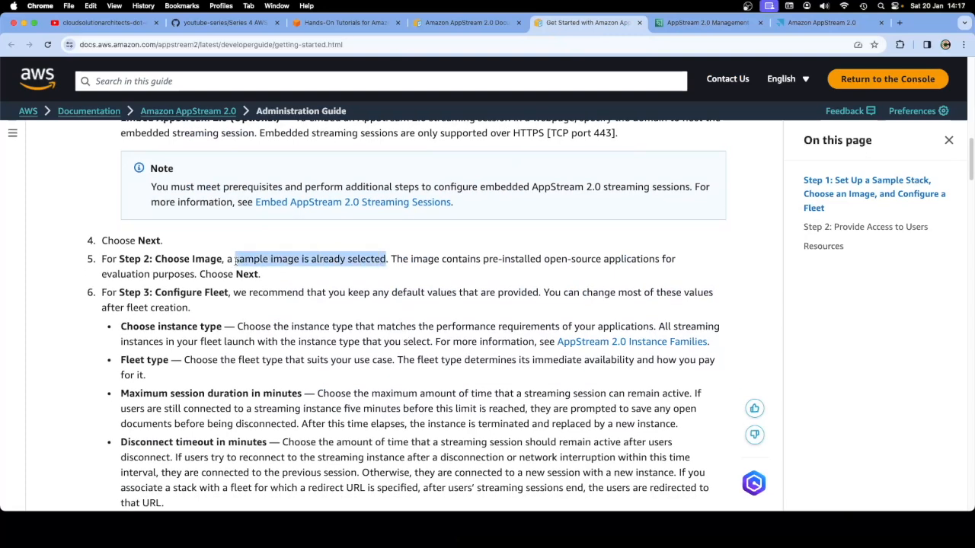
pyautogui.click(308, 317)
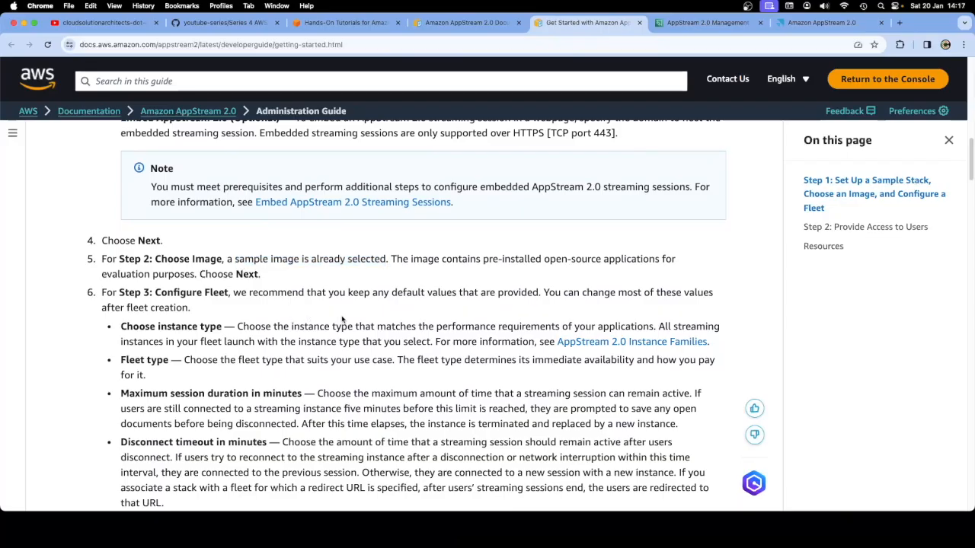
pyautogui.scroll(-3, 349, 331)
pyautogui.scroll(-3, 348, 330)
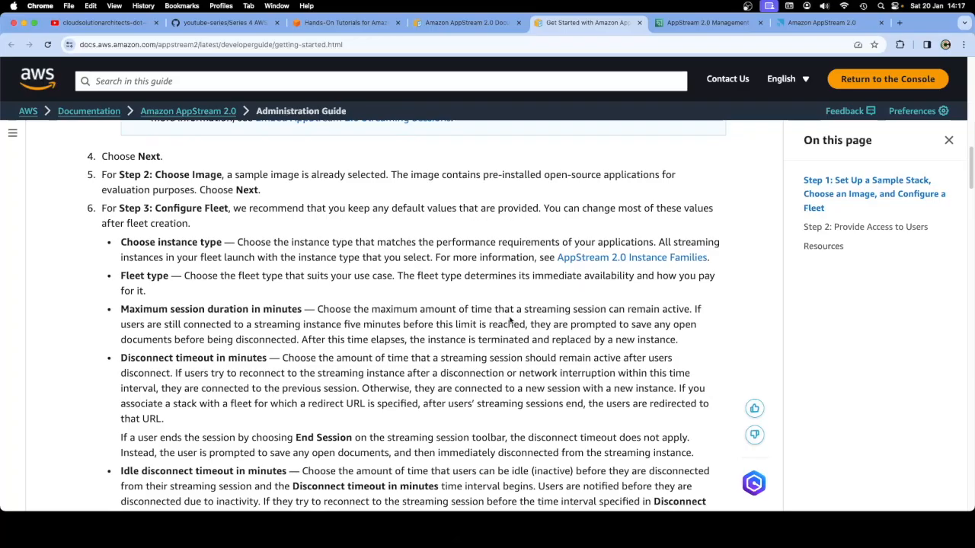
pyautogui.scroll(-5, 510, 322)
pyautogui.scroll(2, 342, 243)
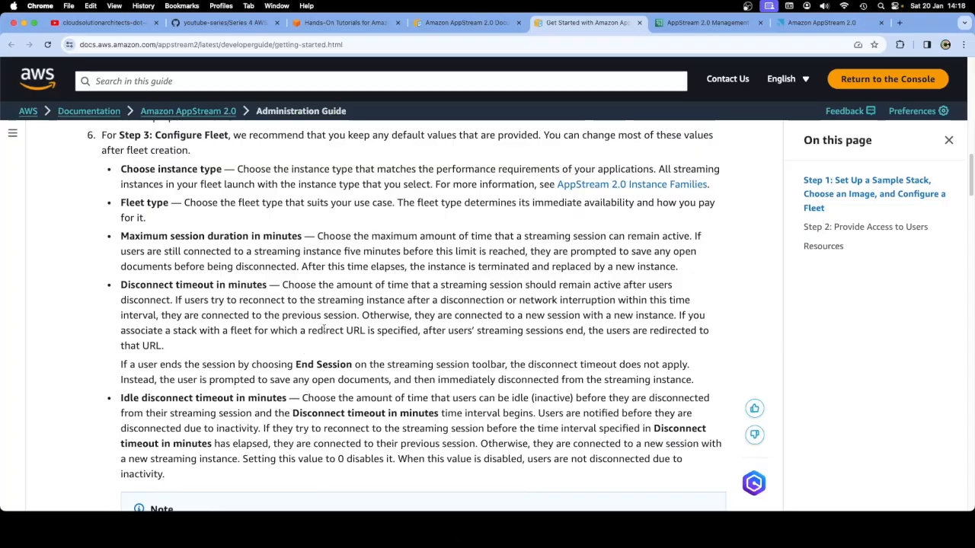
pyautogui.scroll(-10, 350, 324)
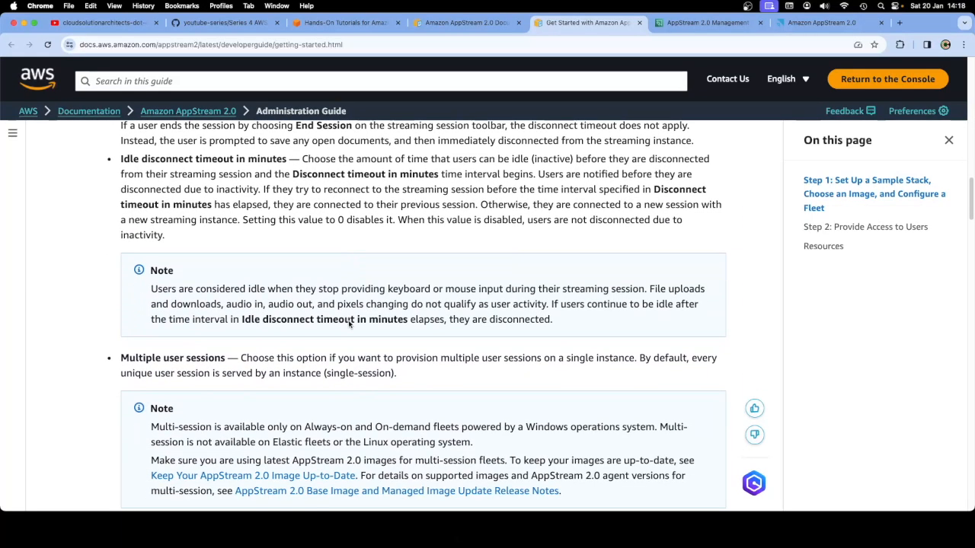
pyautogui.scroll(-10, 350, 324)
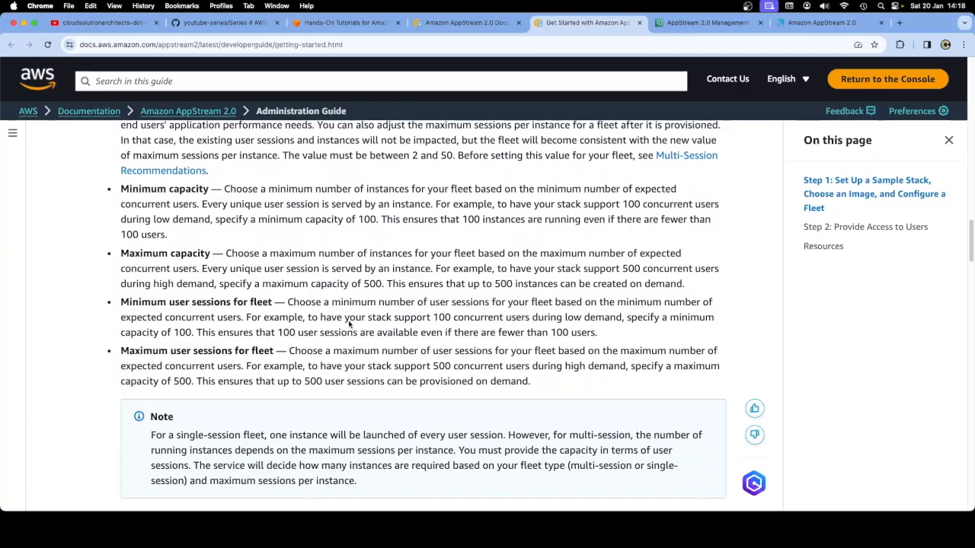
pyautogui.scroll(-8, 349, 325)
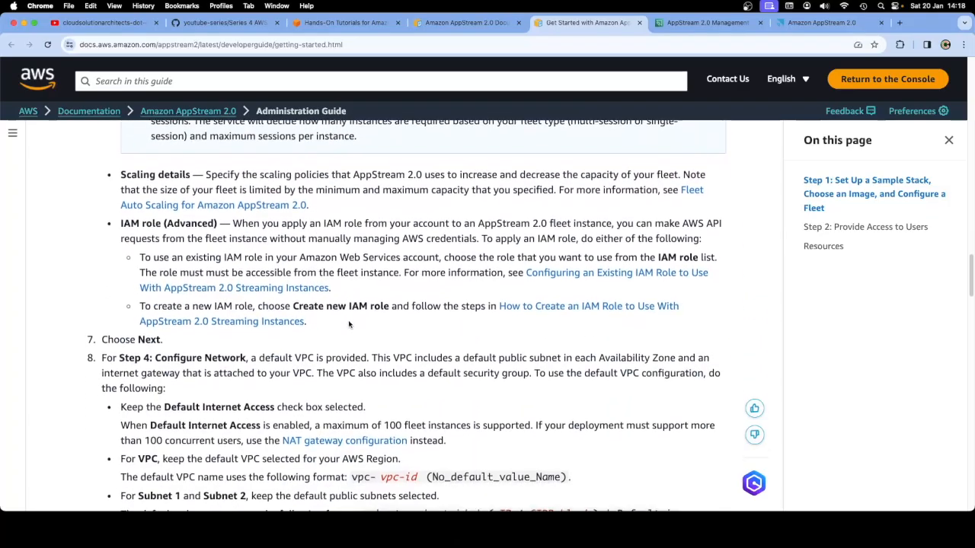
# Review the sample image's applications and More info (agent version LATEST), then advance to Configure fleet
pyautogui.click(707, 26)
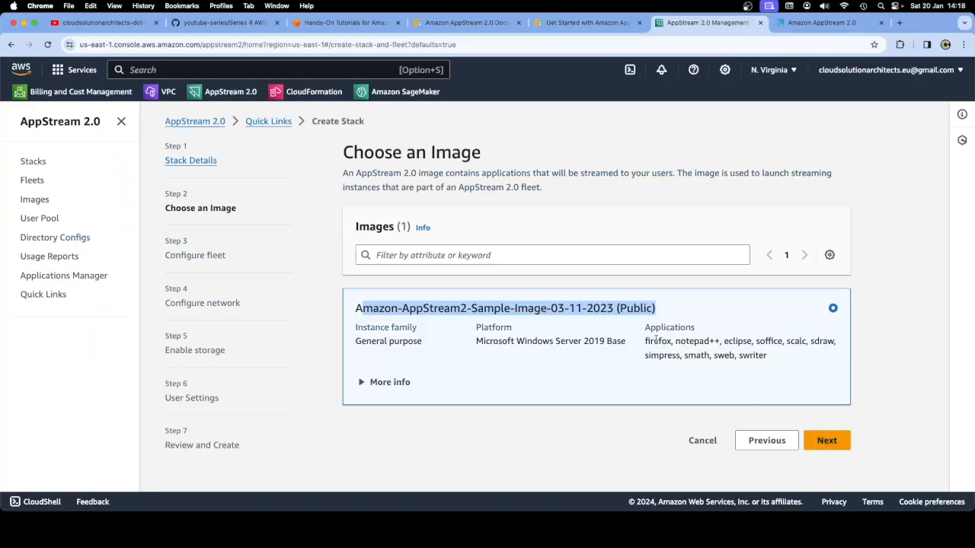
pyautogui.moveTo(646, 341)
pyautogui.mouseDown()
pyautogui.moveTo(740, 341)
pyautogui.moveTo(767, 357)
pyautogui.moveTo(646, 341)
pyautogui.mouseUp()
pyautogui.click(767, 356)
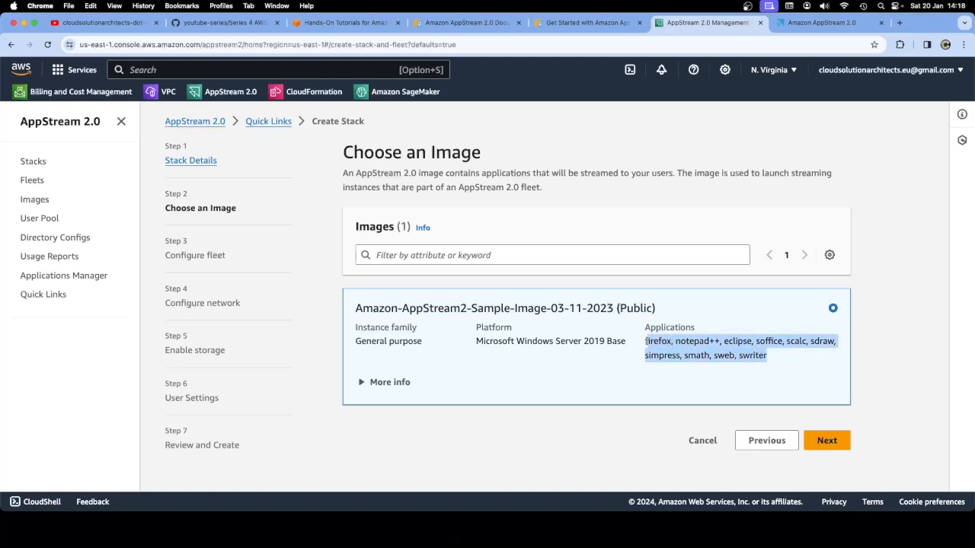
pyautogui.click(646, 341)
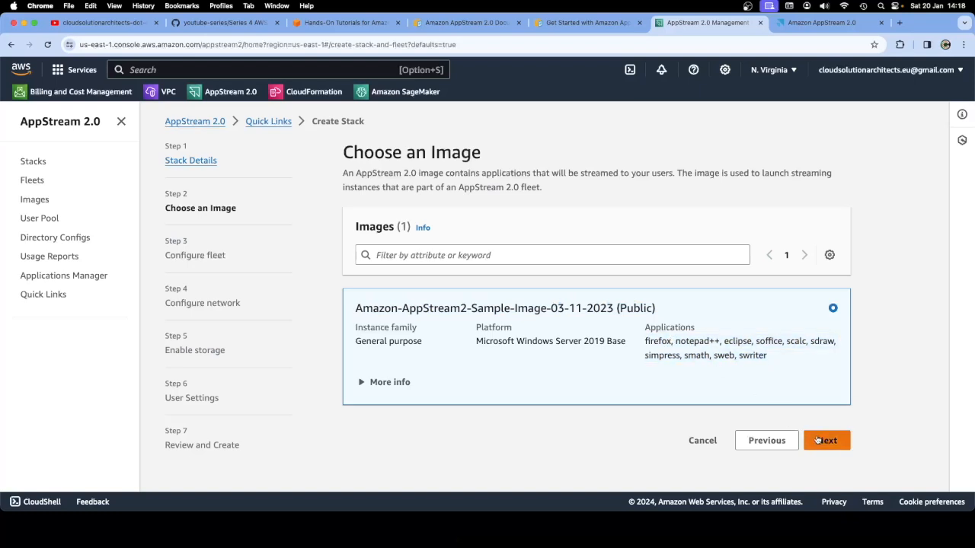
pyautogui.click(362, 382)
pyautogui.scroll(-2, 466, 367)
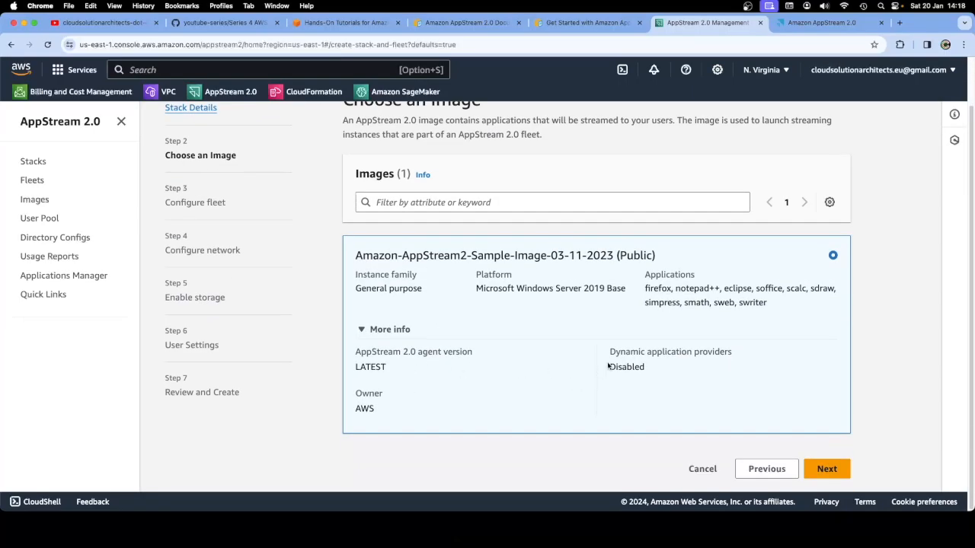
pyautogui.doubleClick(381, 368)
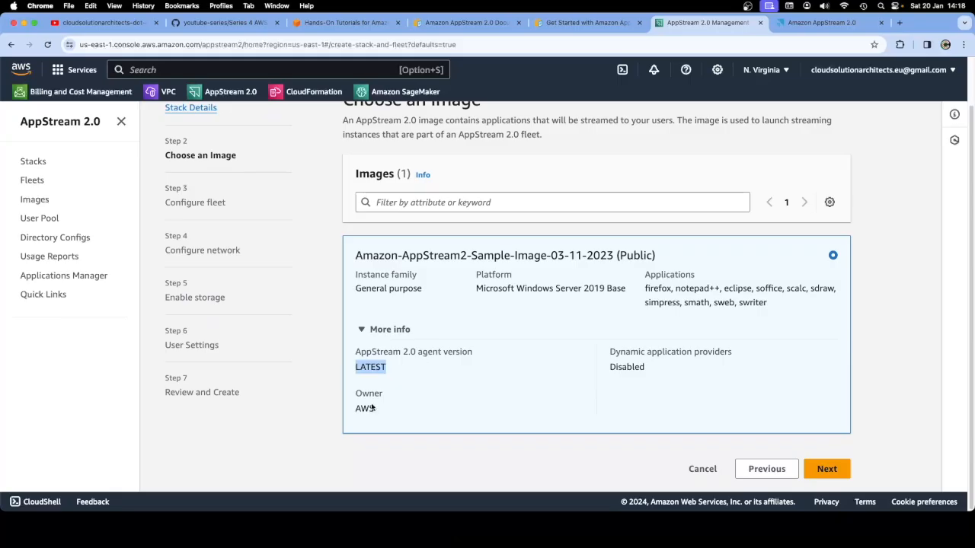
pyautogui.click(681, 340)
pyautogui.click(827, 468)
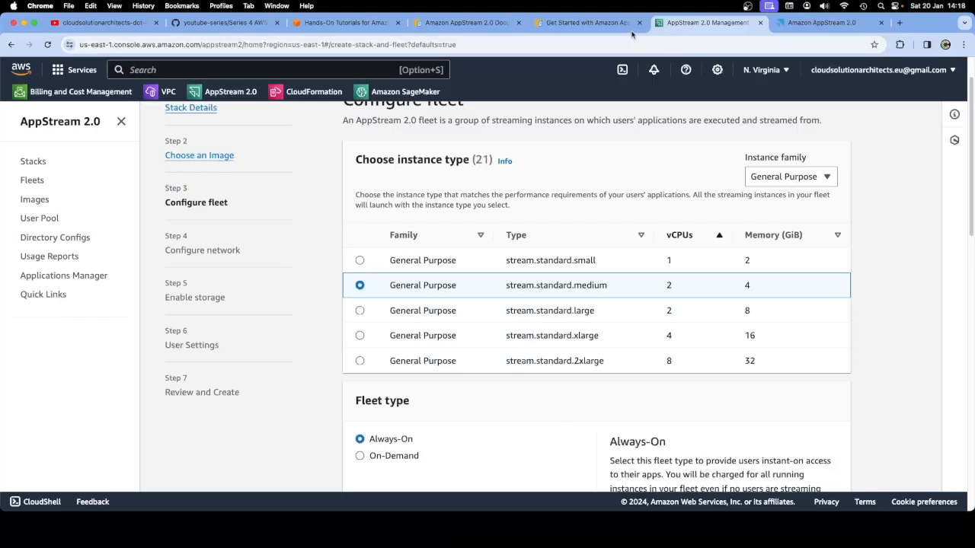
# Read the guide's network, Enable Storage and User Settings steps, then return to the fleet form
pyautogui.click(619, 24)
pyautogui.scroll(-1, 457, 357)
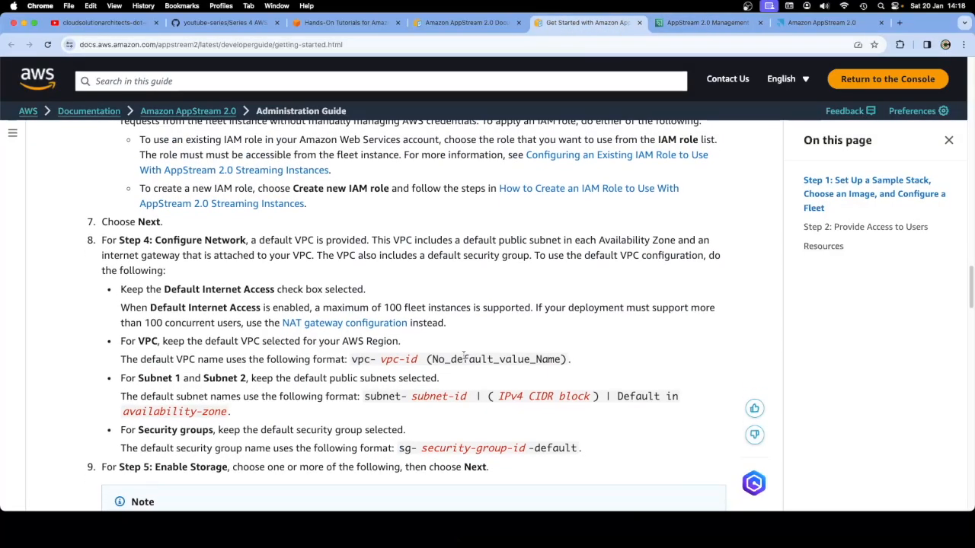
pyautogui.scroll(-2, 463, 356)
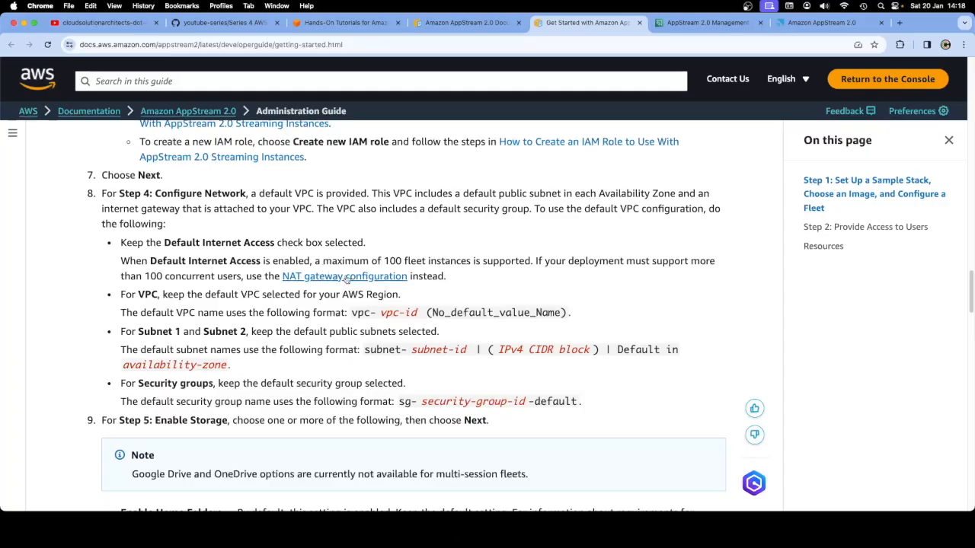
pyautogui.scroll(-3, 464, 294)
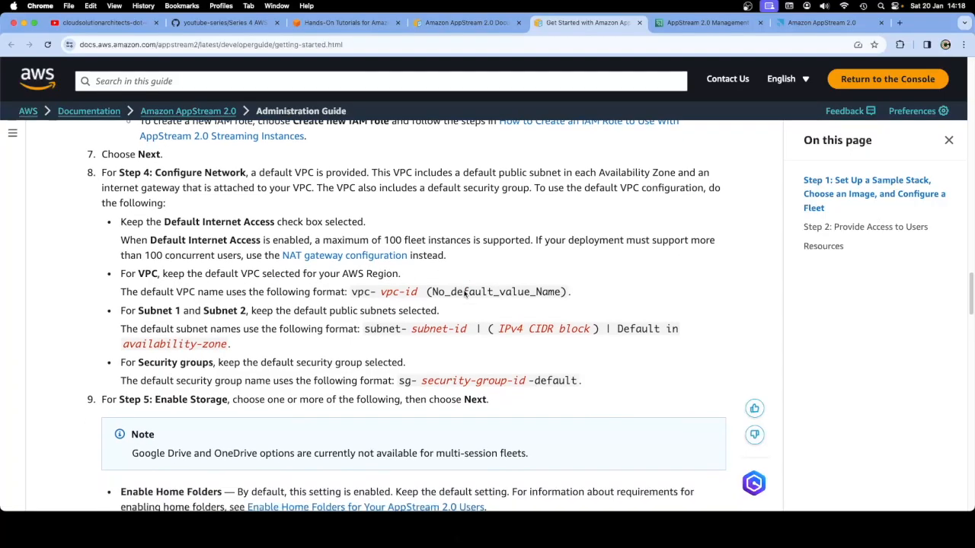
pyautogui.scroll(-5, 464, 294)
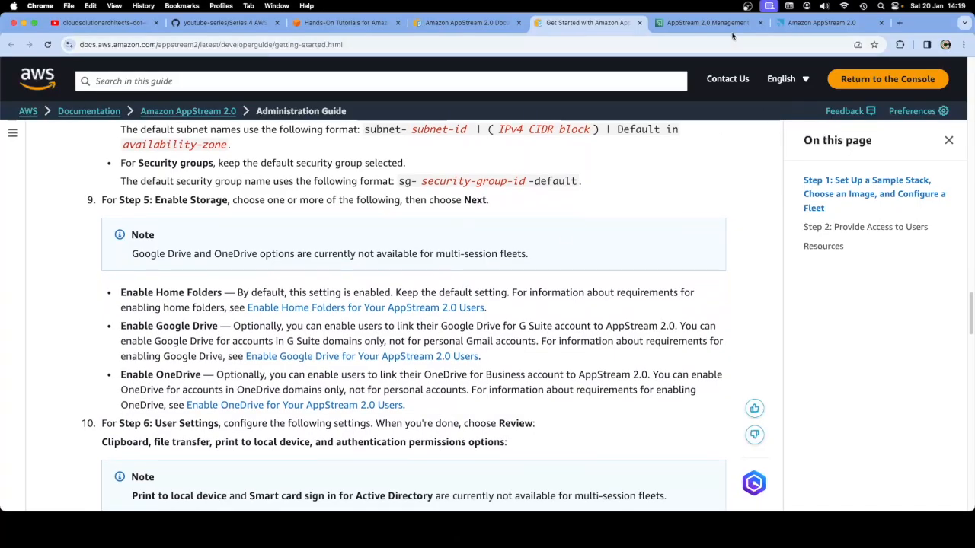
pyautogui.click(708, 22)
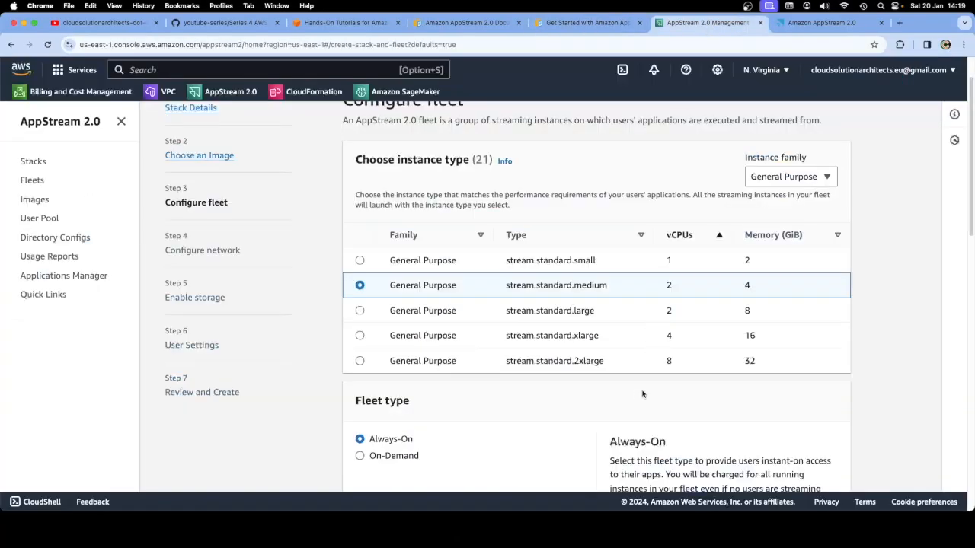
# Keep stream.standard.medium as the fleet instance type and scroll down the form
pyautogui.click(361, 260)
pyautogui.click(361, 284)
pyautogui.scroll(-4, 568, 405)
pyautogui.scroll(-6, 568, 408)
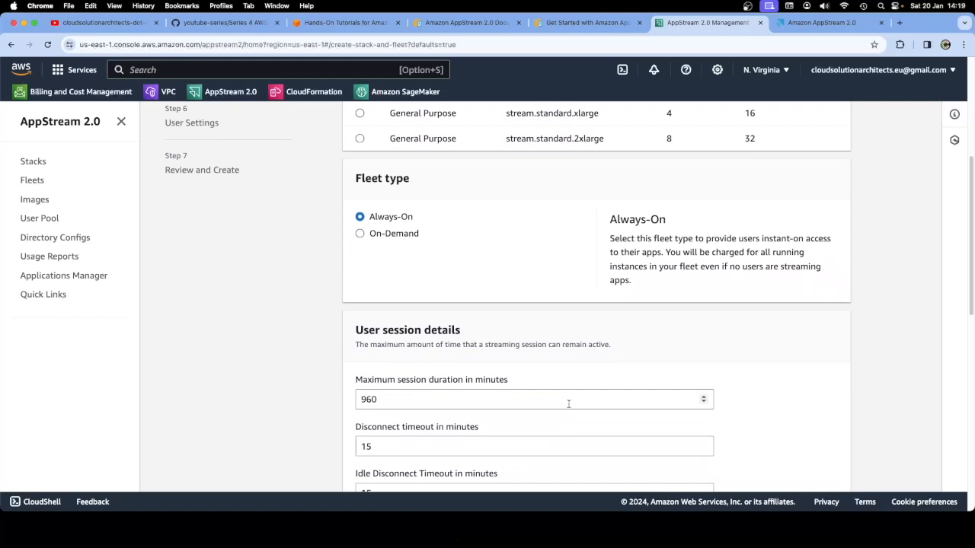
pyautogui.scroll(-6, 568, 404)
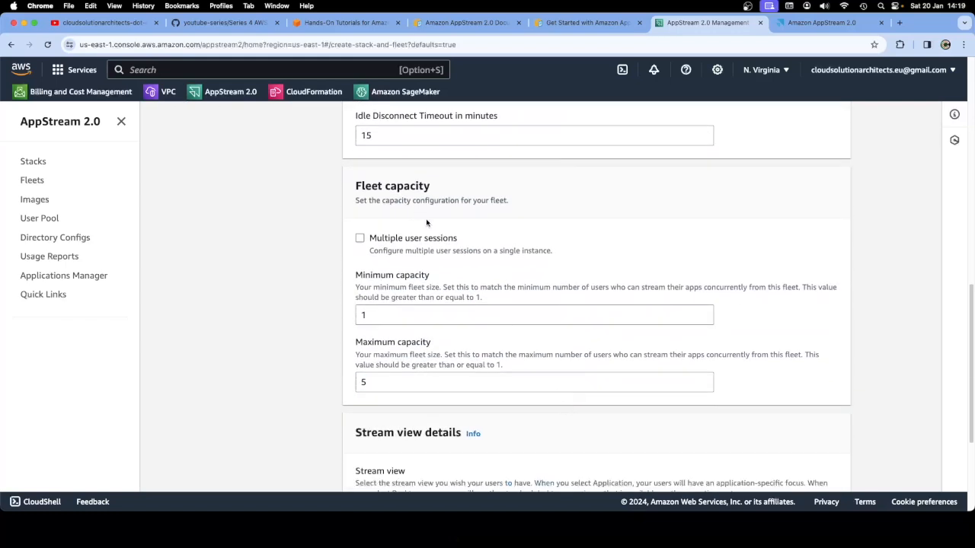
pyautogui.scroll(-5, 536, 272)
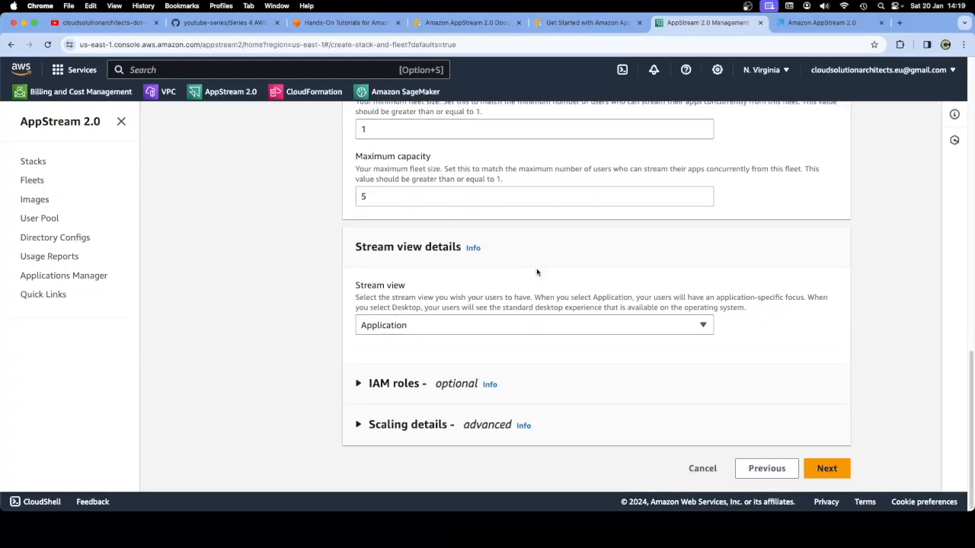
# Expand the IAM role settings, view the available roles without choosing one, and collapse them
pyautogui.click(359, 384)
pyautogui.scroll(-1, 447, 352)
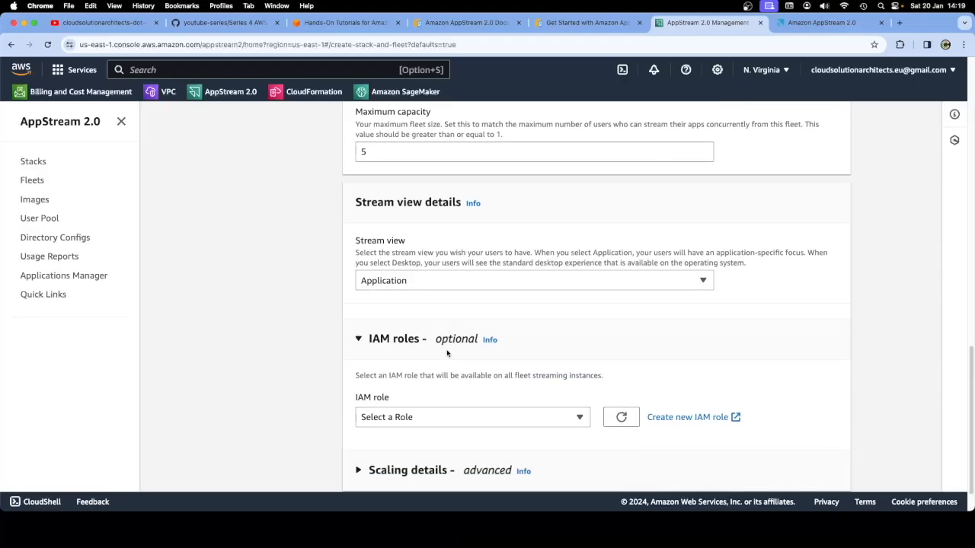
pyautogui.scroll(-1, 447, 352)
pyautogui.click(459, 372)
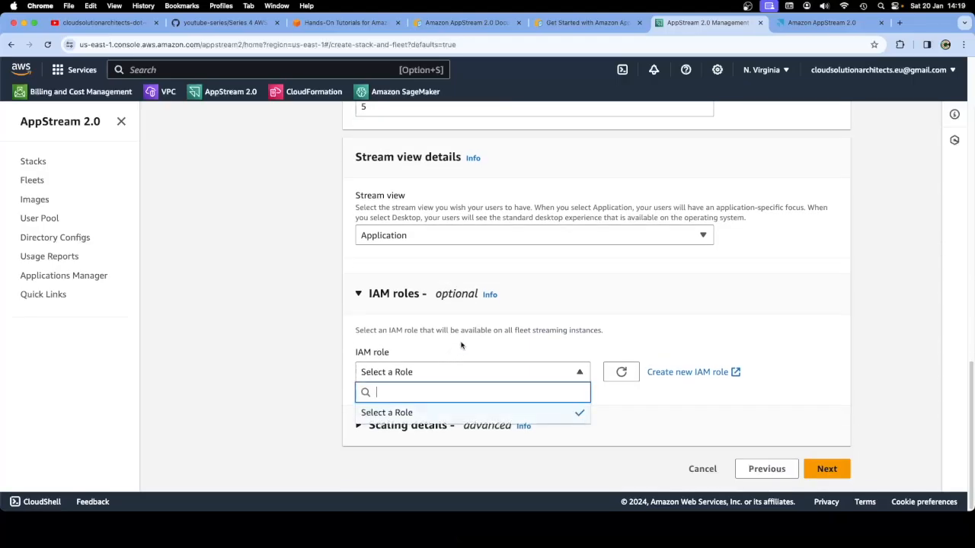
pyautogui.click(461, 344)
pyautogui.click(358, 294)
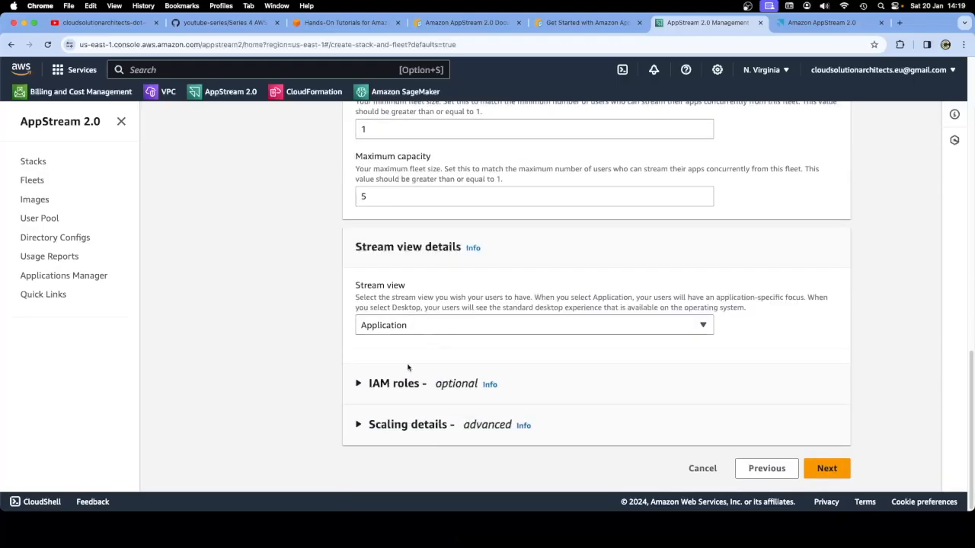
# Expand Scaling details to review the default scale-out and scale-in policies
pyautogui.click(358, 424)
pyautogui.scroll(-1, 457, 389)
pyautogui.scroll(-2, 469, 383)
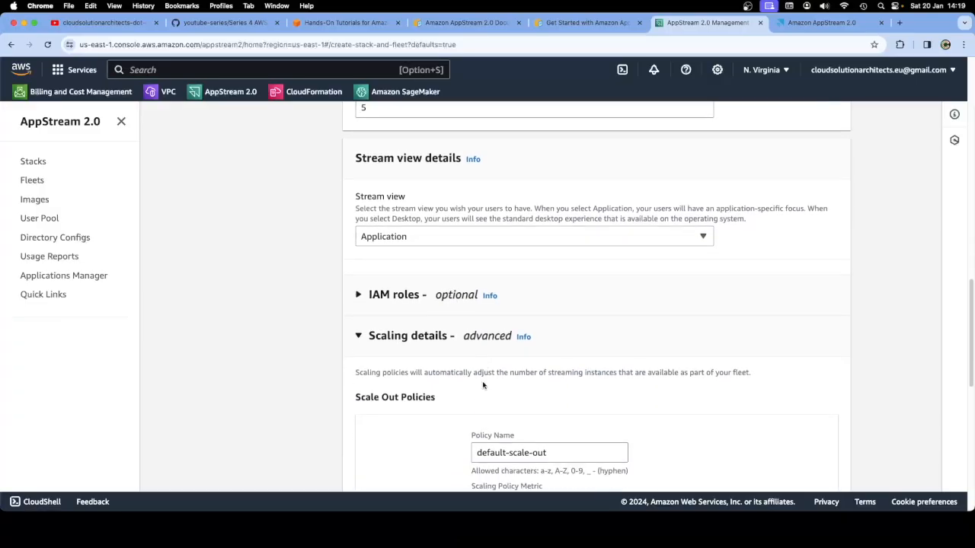
pyautogui.scroll(-1, 470, 380)
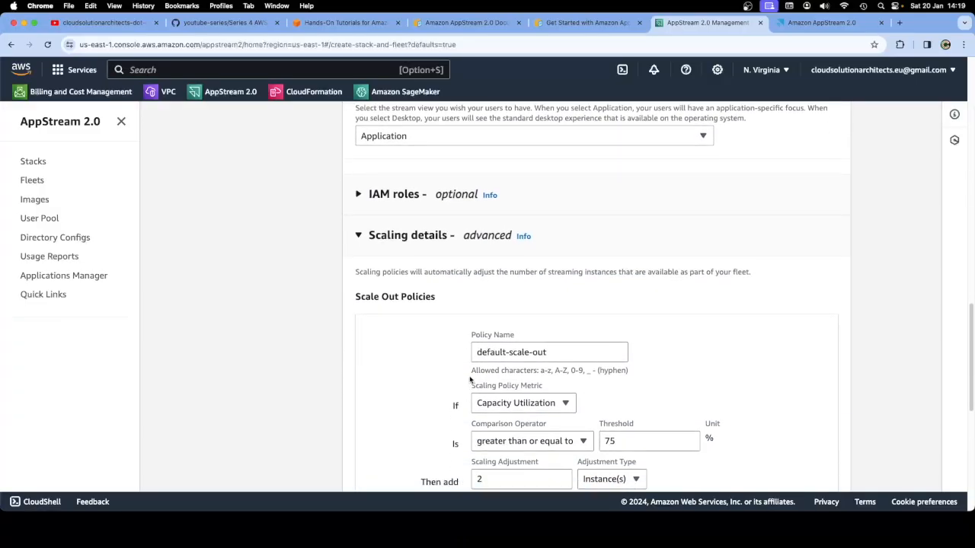
pyautogui.scroll(-3, 469, 379)
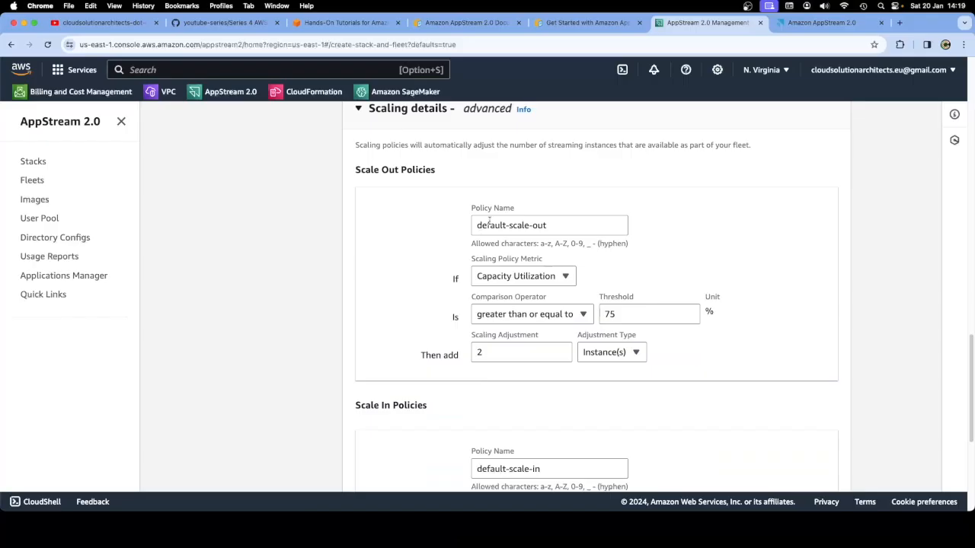
pyautogui.scroll(-3, 441, 297)
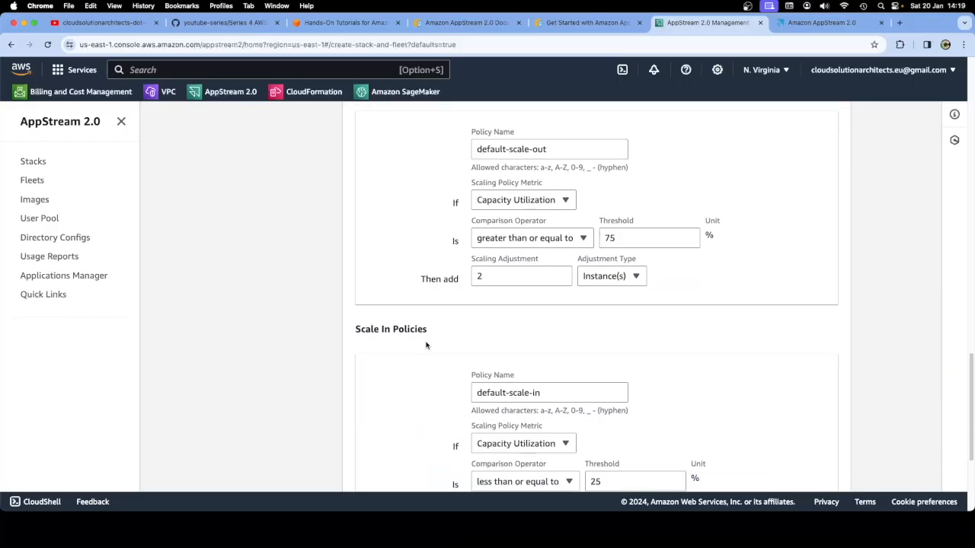
pyautogui.scroll(-5, 425, 345)
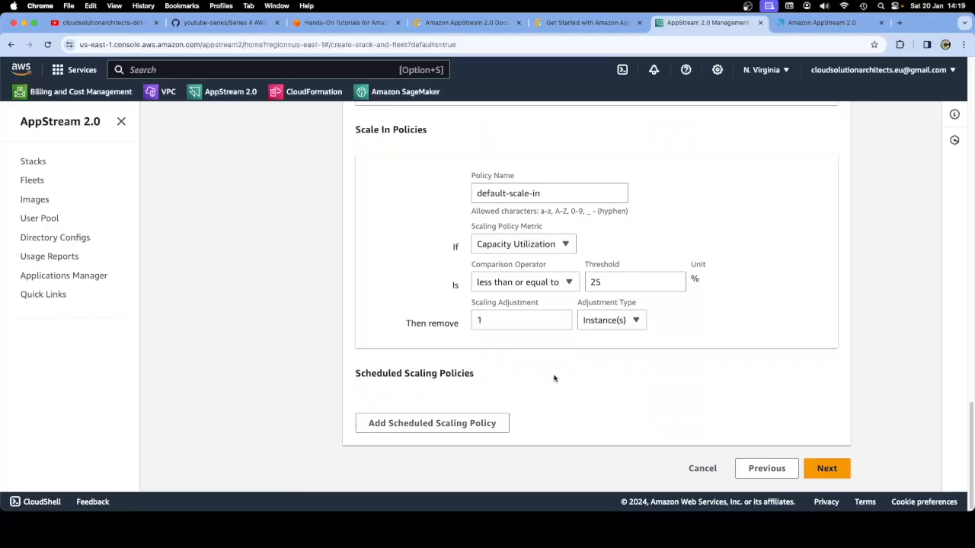
pyautogui.scroll(10, 626, 315)
pyautogui.scroll(15, 626, 316)
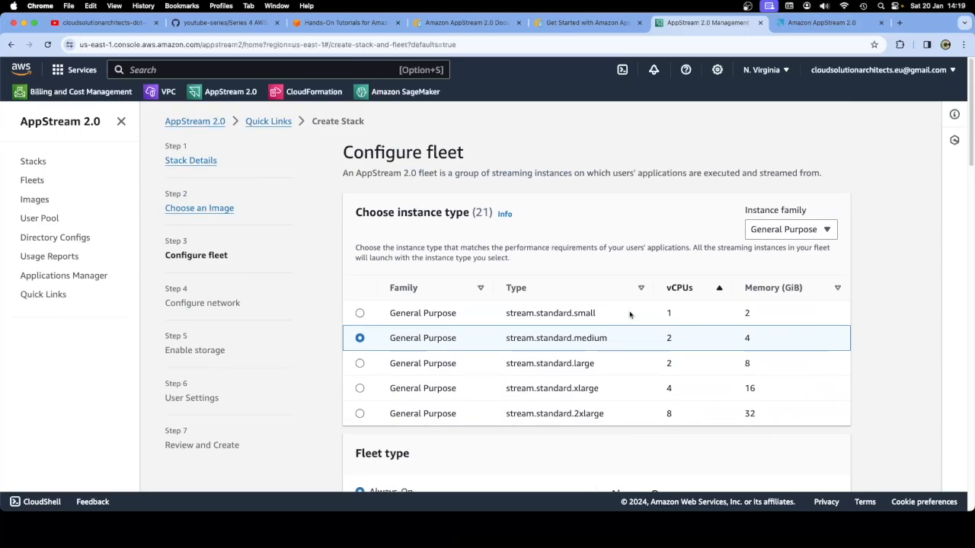
# Read the guide's User Settings Clipboard and File transfer options
pyautogui.click(583, 23)
pyautogui.scroll(5, 492, 255)
pyautogui.scroll(-5, 493, 257)
pyautogui.scroll(-5, 494, 258)
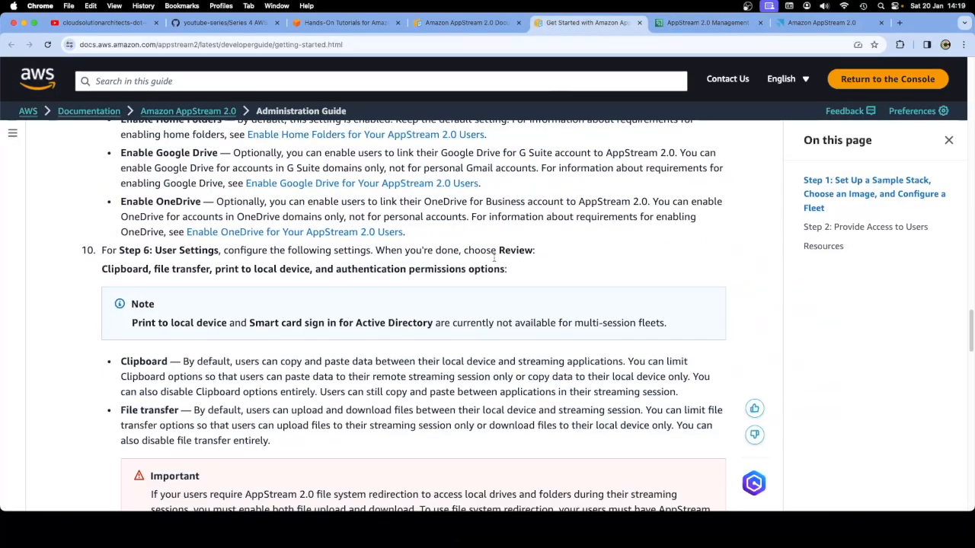
# Read the guide's fleet Scaling and IAM role notes, then switch back to the console's Configure fleet step
pyautogui.scroll(-3, 493, 257)
pyautogui.scroll(-6, 493, 259)
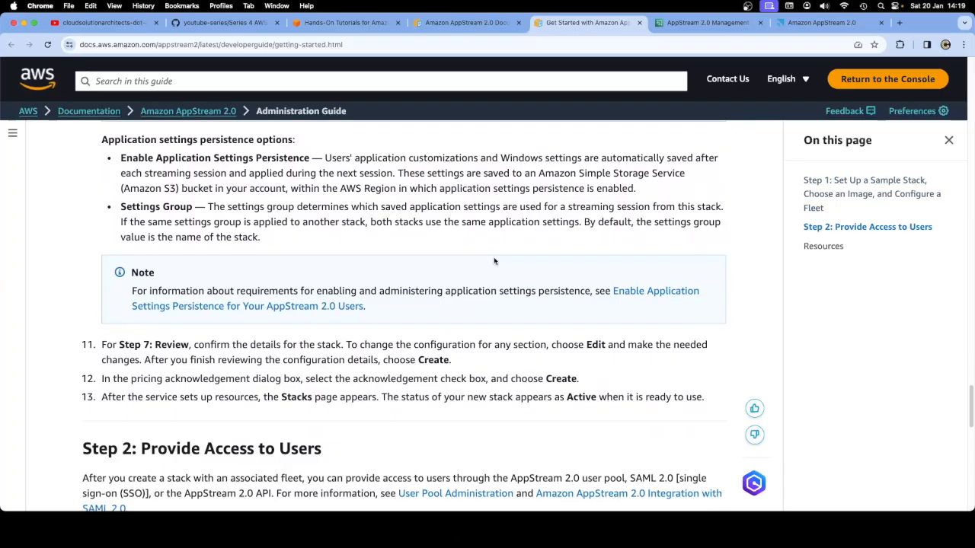
pyautogui.scroll(-3, 493, 257)
pyautogui.scroll(-1, 493, 261)
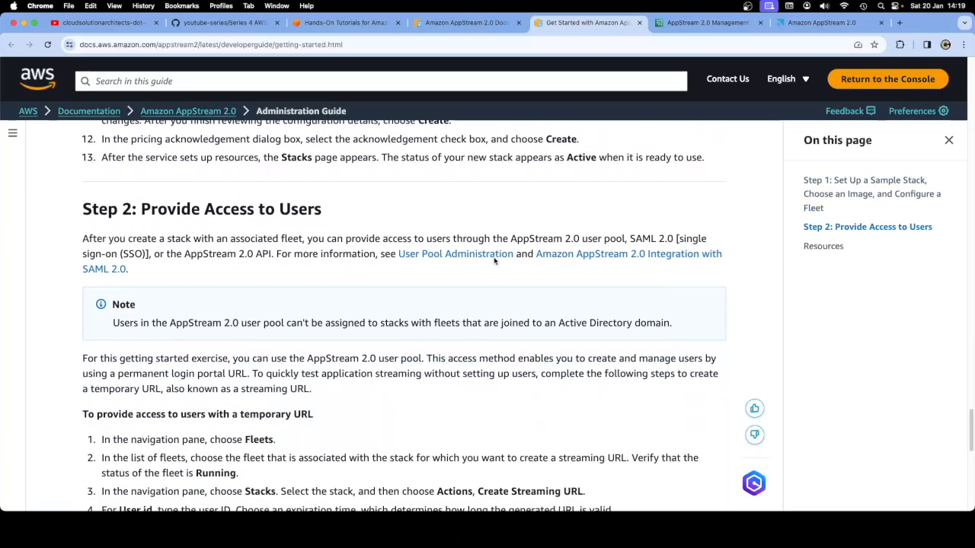
pyautogui.scroll(15, 493, 261)
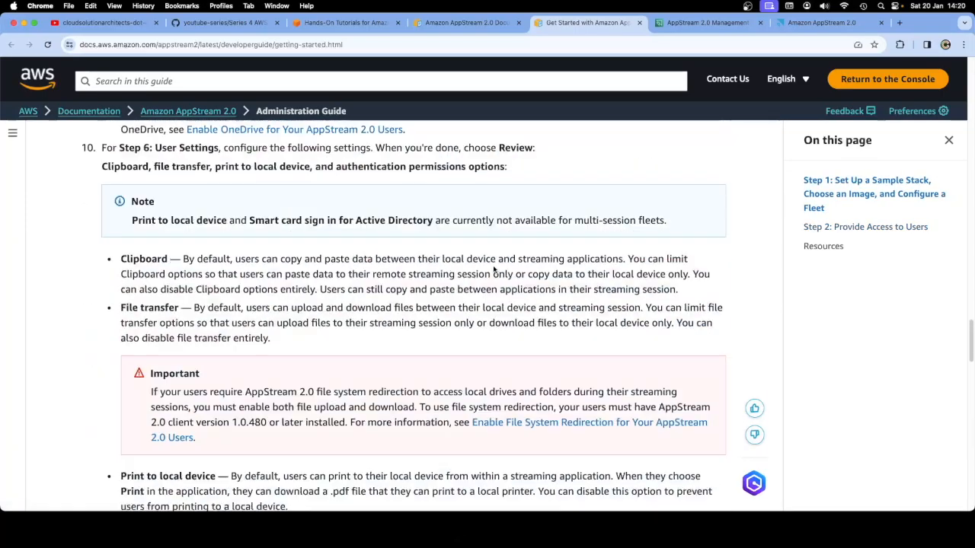
pyautogui.scroll(1, 494, 270)
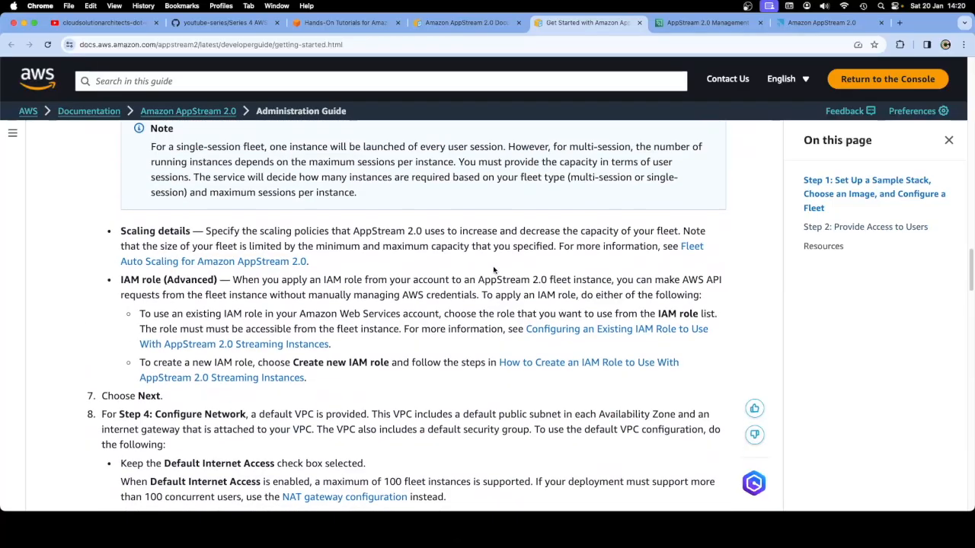
pyautogui.click(697, 22)
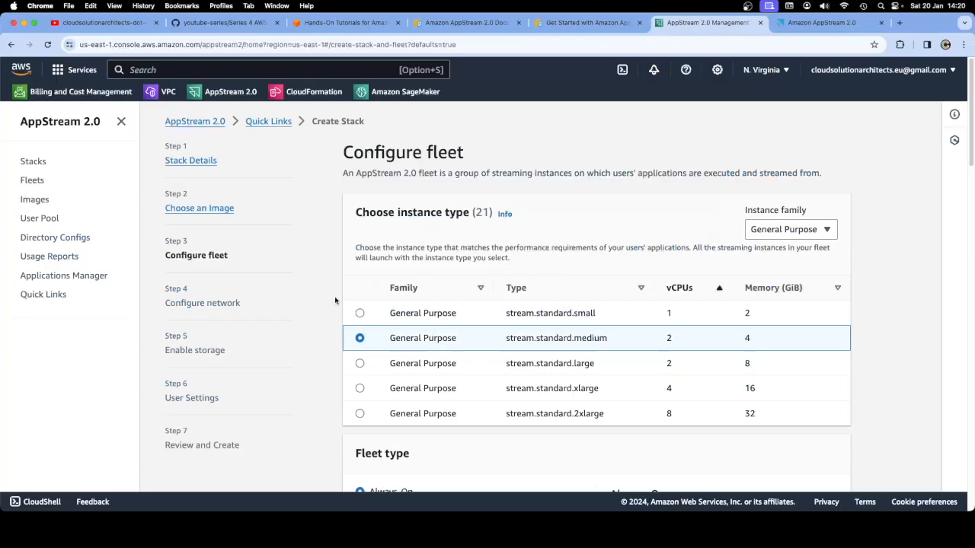
# Review the default scale-out and scale-in policies on Configure fleet, unchanged, and continue
pyautogui.scroll(-1, 873, 335)
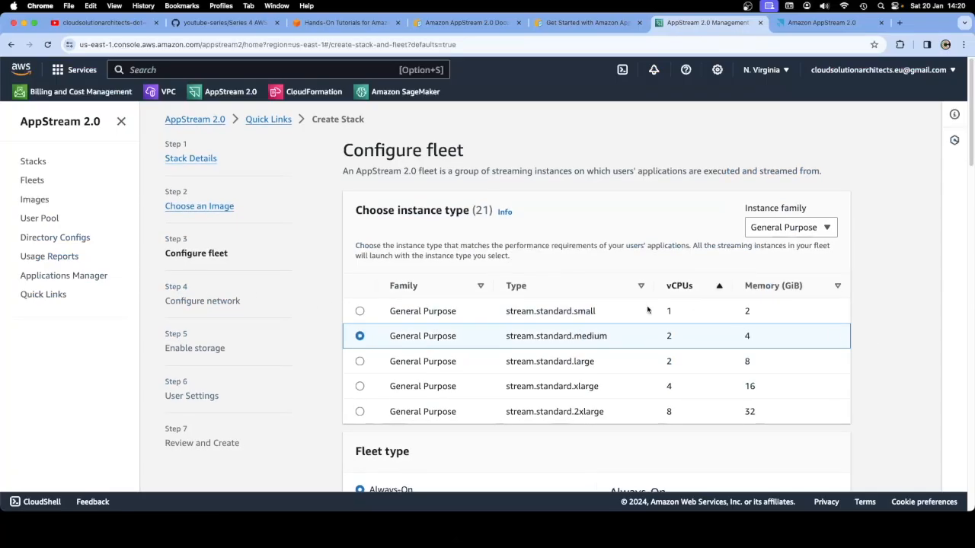
pyautogui.scroll(-5, 617, 301)
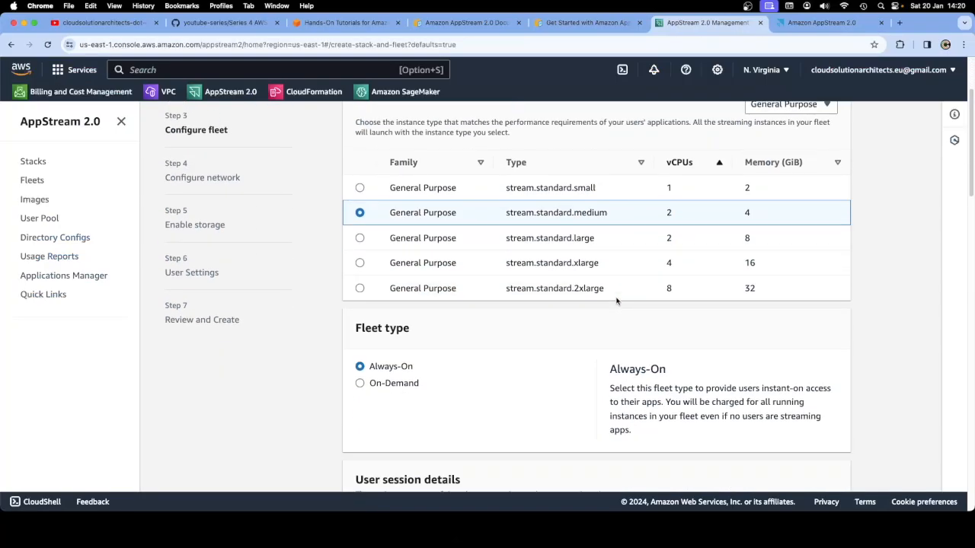
pyautogui.scroll(-10, 617, 300)
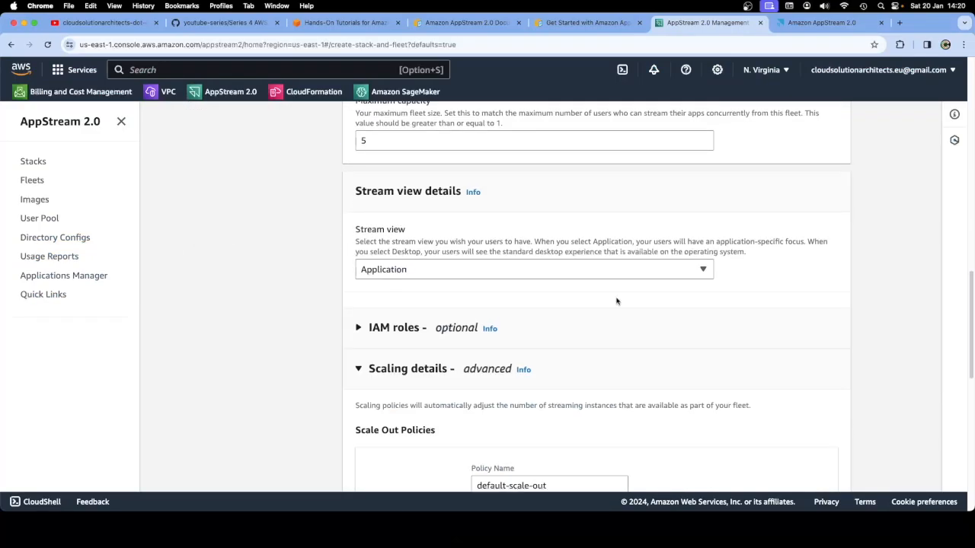
pyautogui.scroll(3, 617, 301)
pyautogui.scroll(3, 617, 303)
pyautogui.scroll(-4, 617, 303)
pyautogui.scroll(10, 617, 303)
pyautogui.scroll(2, 615, 304)
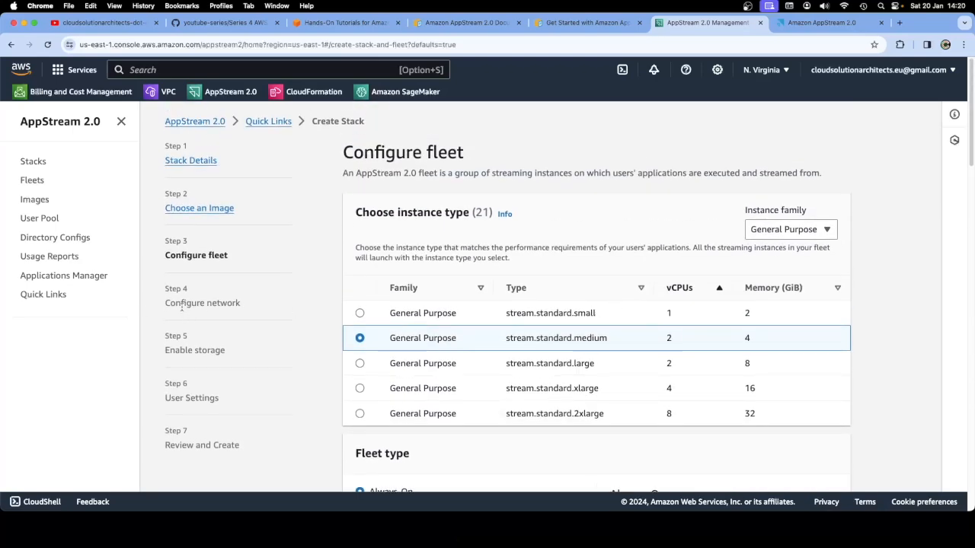
pyautogui.scroll(-3, 567, 360)
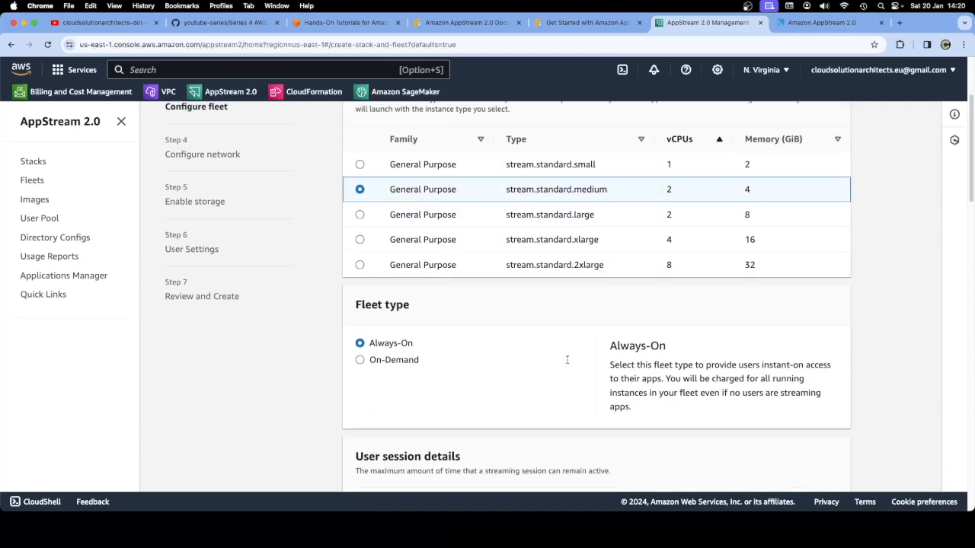
pyautogui.scroll(1, 567, 359)
pyautogui.scroll(-10, 567, 359)
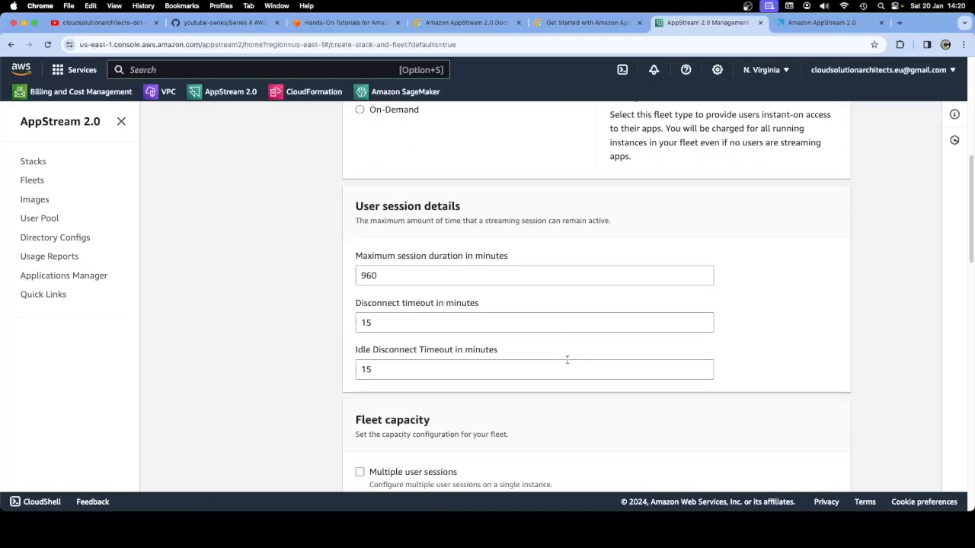
pyautogui.scroll(-9, 566, 360)
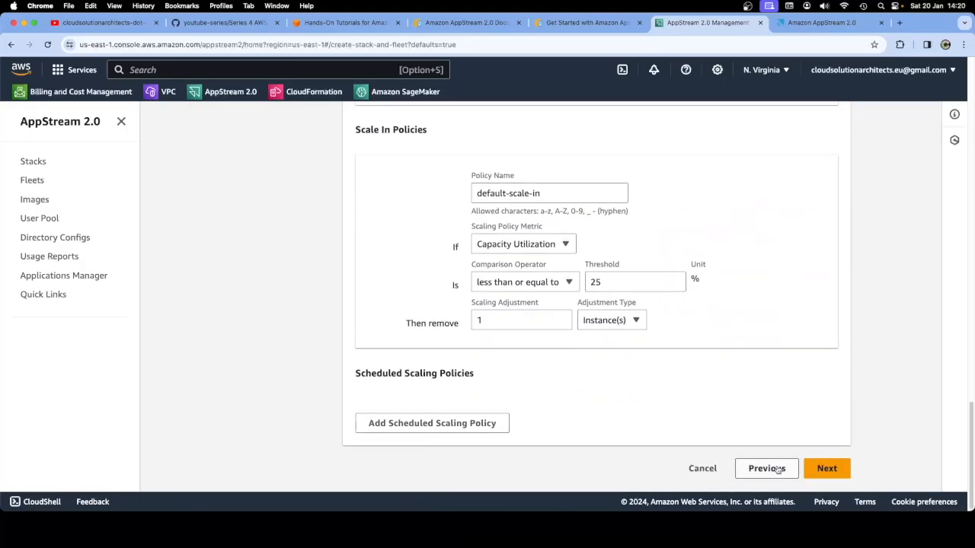
pyautogui.click(824, 468)
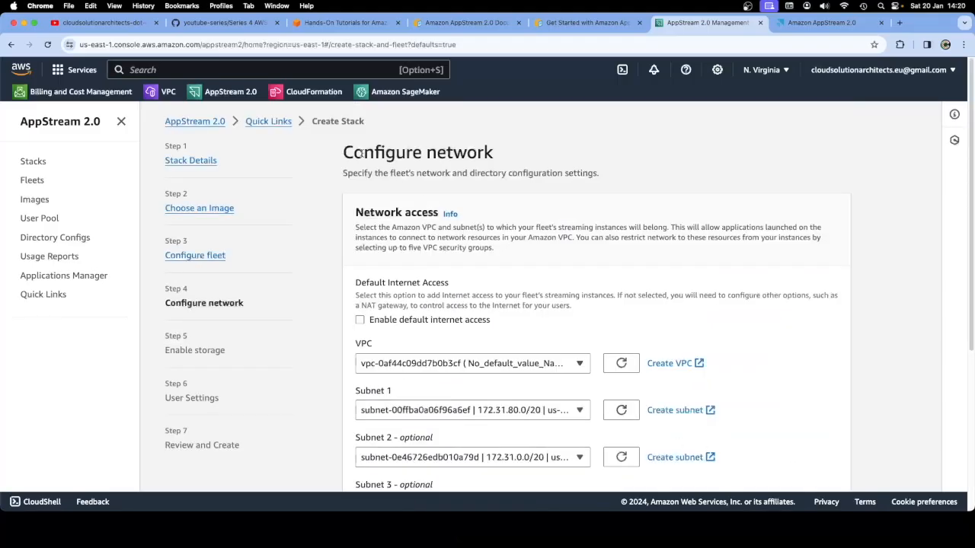
pyautogui.moveTo(355, 152); pyautogui.dragTo(493, 152)
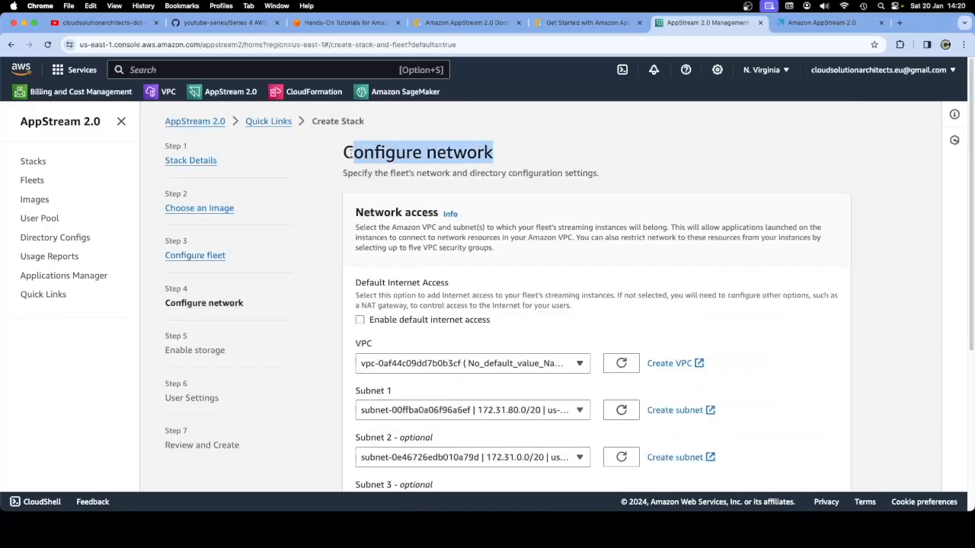
pyautogui.click(538, 30)
pyautogui.scroll(-6, 492, 289)
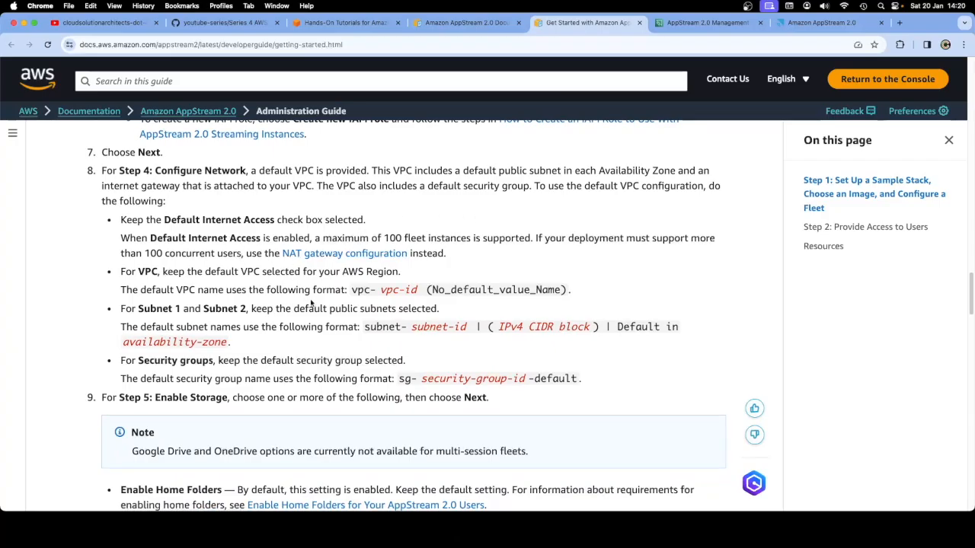
pyautogui.scroll(-5, 313, 306)
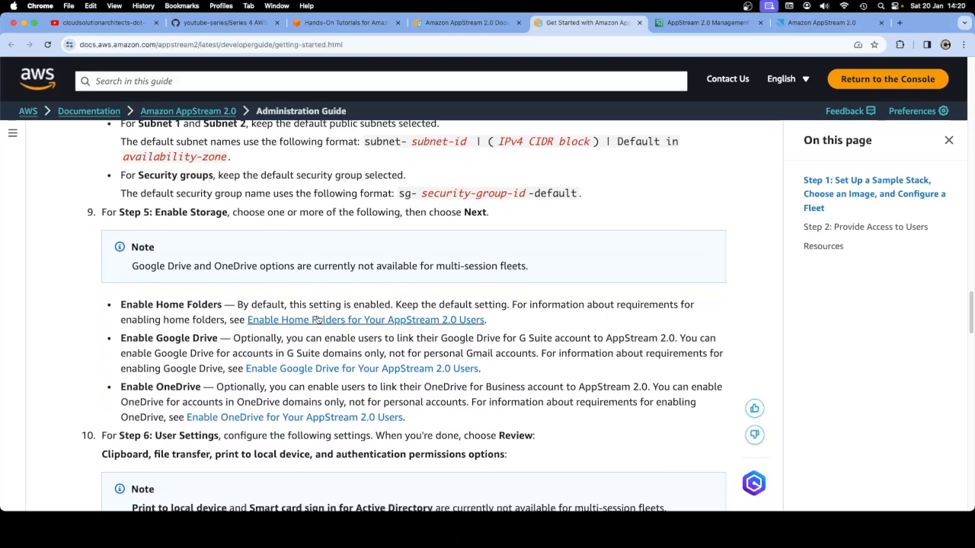
pyautogui.click(701, 24)
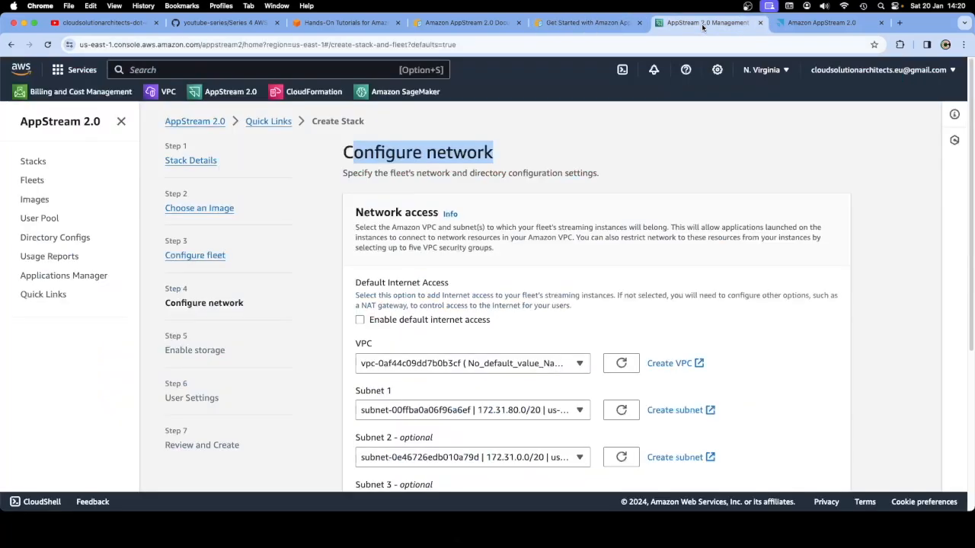
# Review the default VPC, subnets and security groups and continue to Enable storage
pyautogui.scroll(-3, 610, 305)
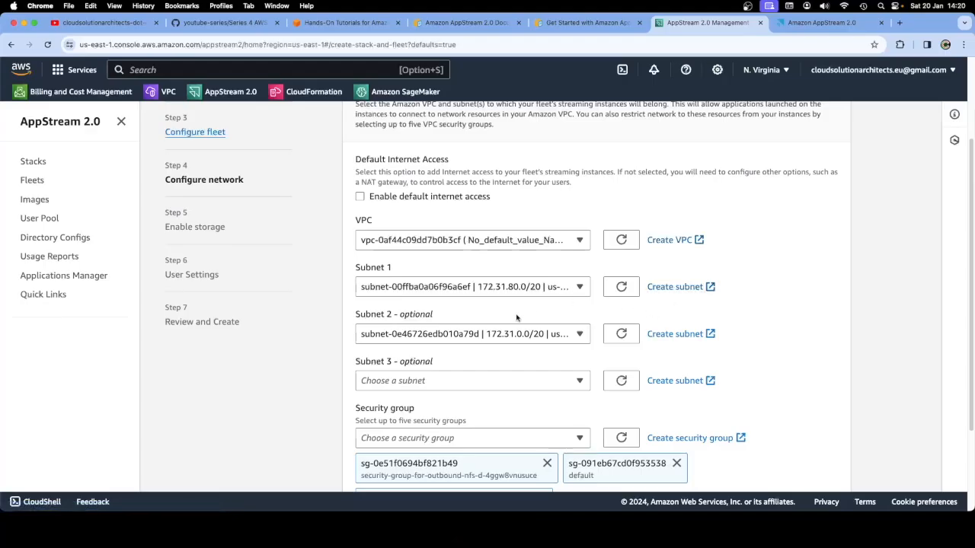
pyautogui.scroll(-1, 516, 318)
pyautogui.scroll(-3, 516, 318)
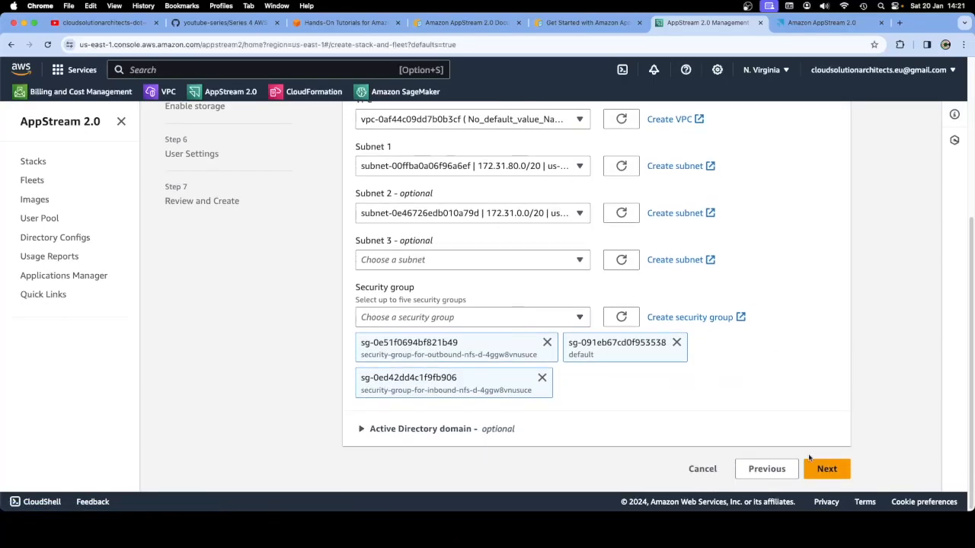
pyautogui.click(835, 479)
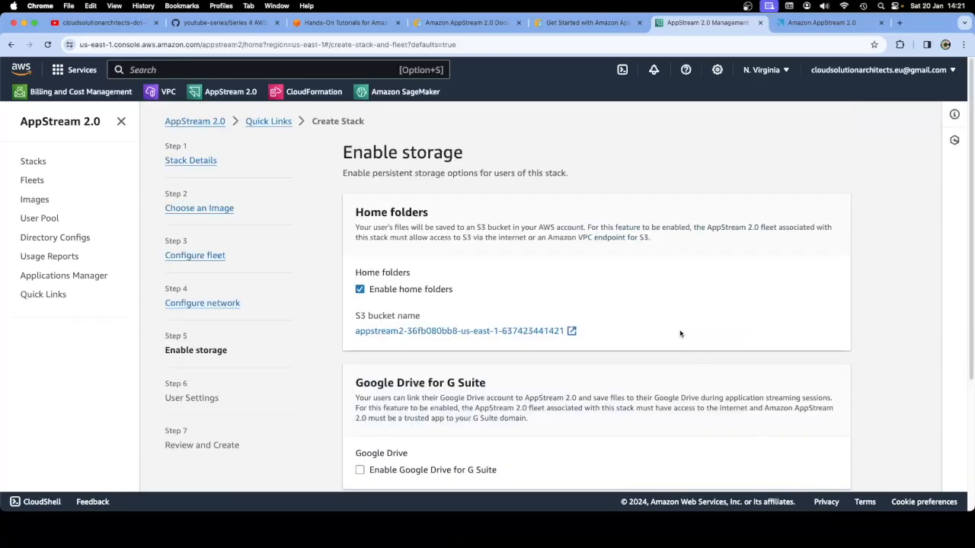
# Check in the getting started guide that home folders are enabled by default
pyautogui.scroll(-3, 680, 334)
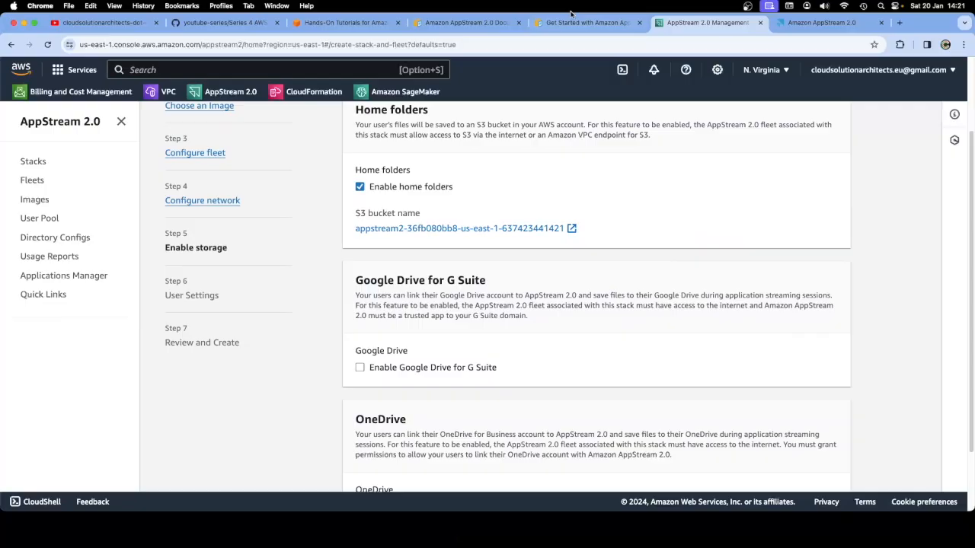
pyautogui.click(572, 22)
pyautogui.scroll(-4, 442, 301)
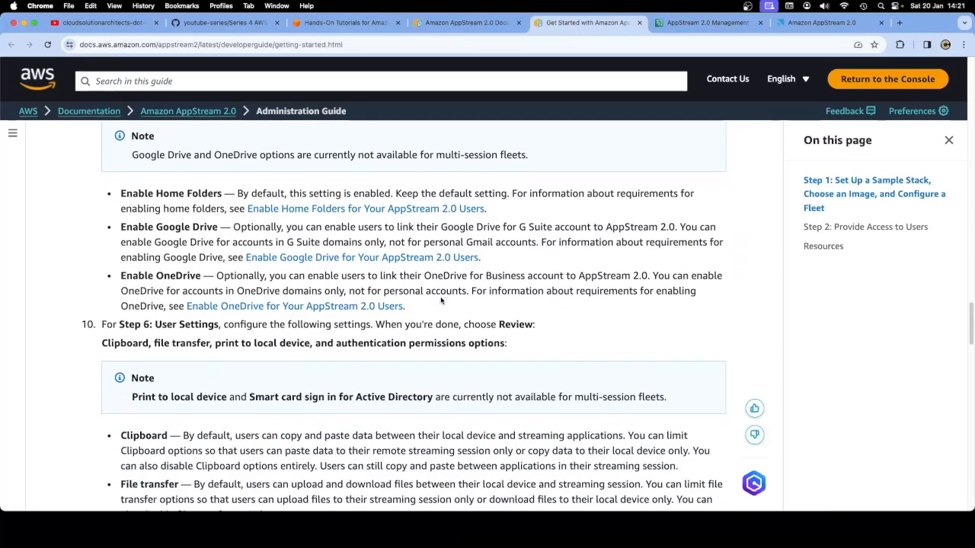
pyautogui.scroll(3, 441, 300)
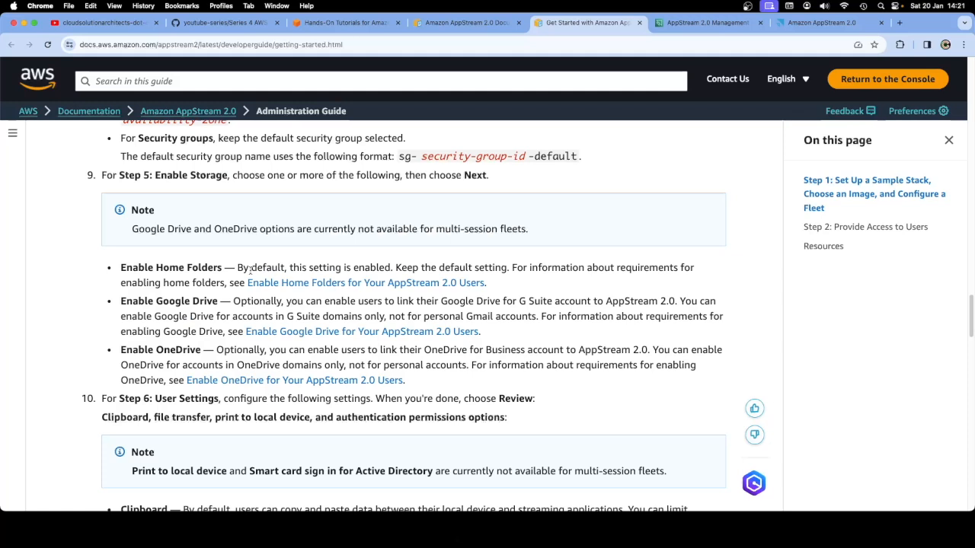
pyautogui.moveTo(238, 268); pyautogui.dragTo(391, 268)
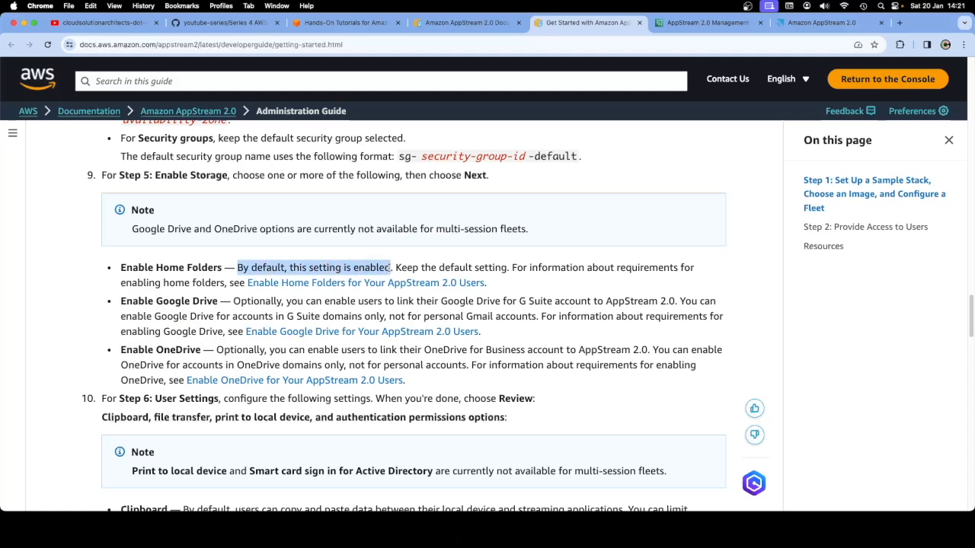
pyautogui.click(615, 393)
pyautogui.scroll(-5, 614, 392)
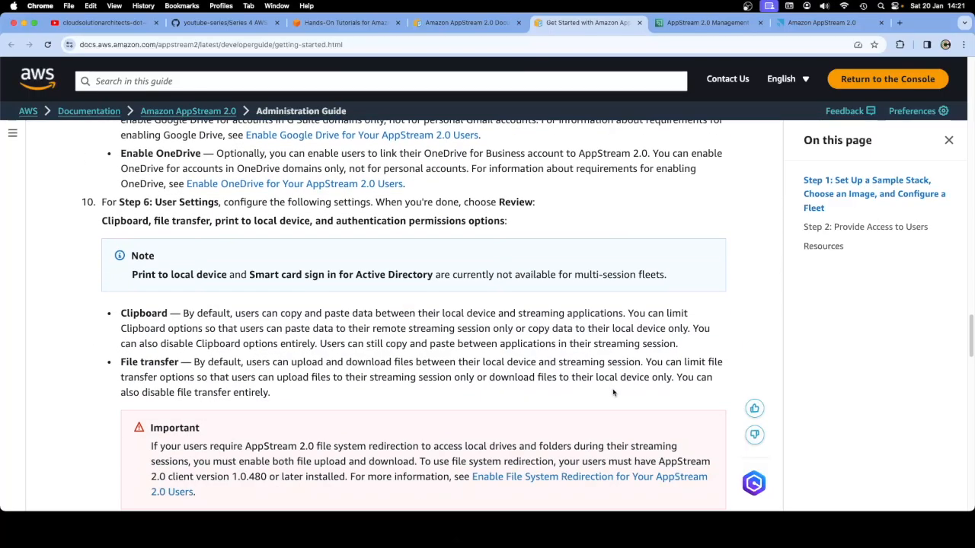
# Keep home folders on with Google Drive and OneDrive off, and proceed to User Settings
pyautogui.click(701, 22)
pyautogui.scroll(-2, 615, 322)
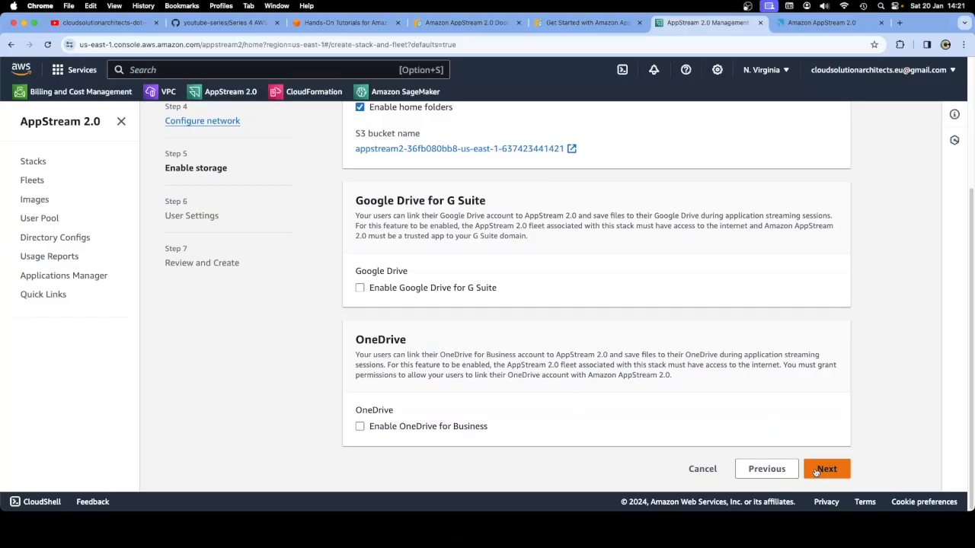
pyautogui.click(816, 472)
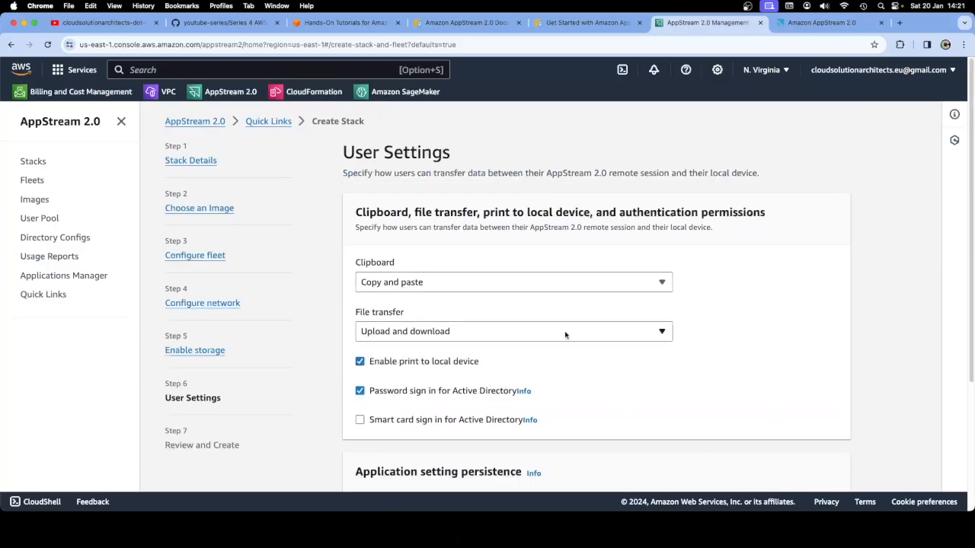
# Read the guide's notes on Clipboard, File transfer and Print to local device user settings
pyautogui.click(587, 22)
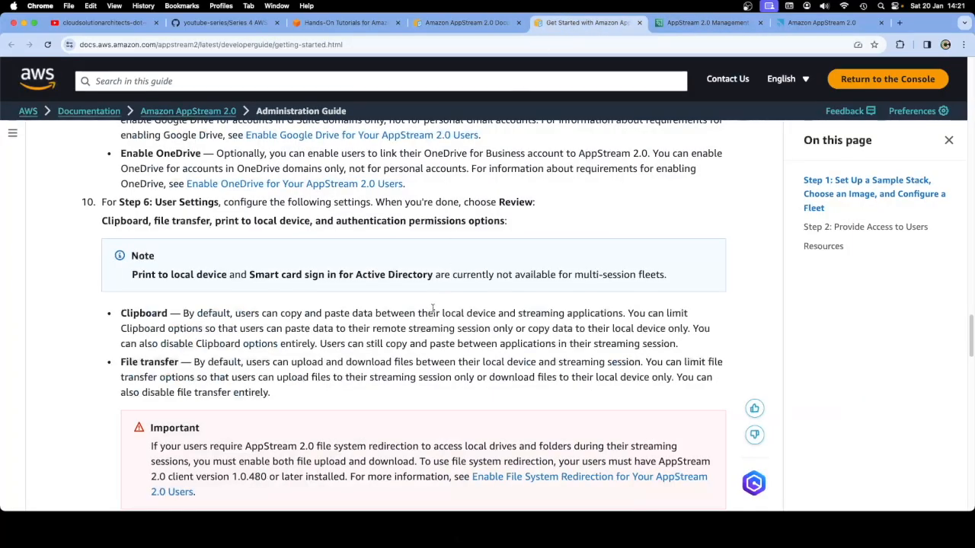
pyautogui.scroll(-3, 399, 358)
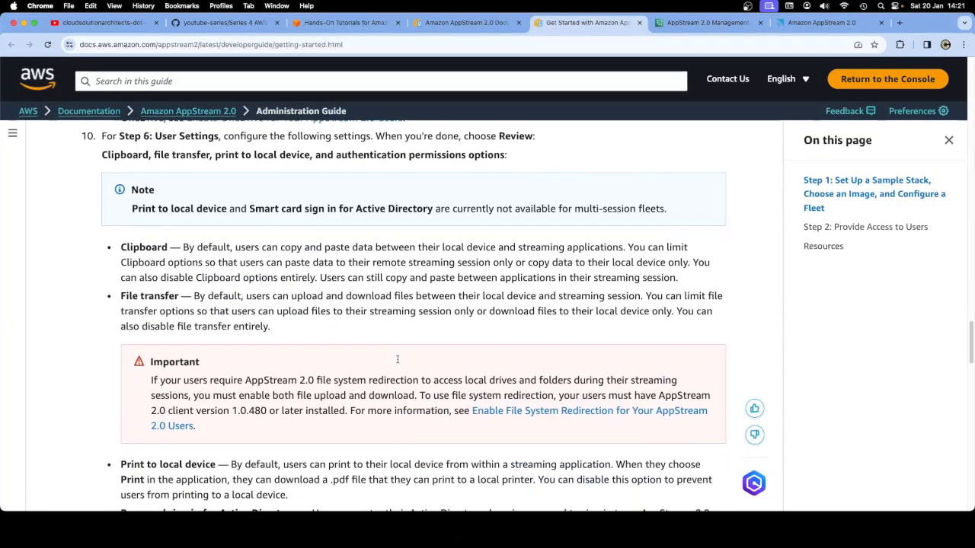
pyautogui.doubleClick(135, 209)
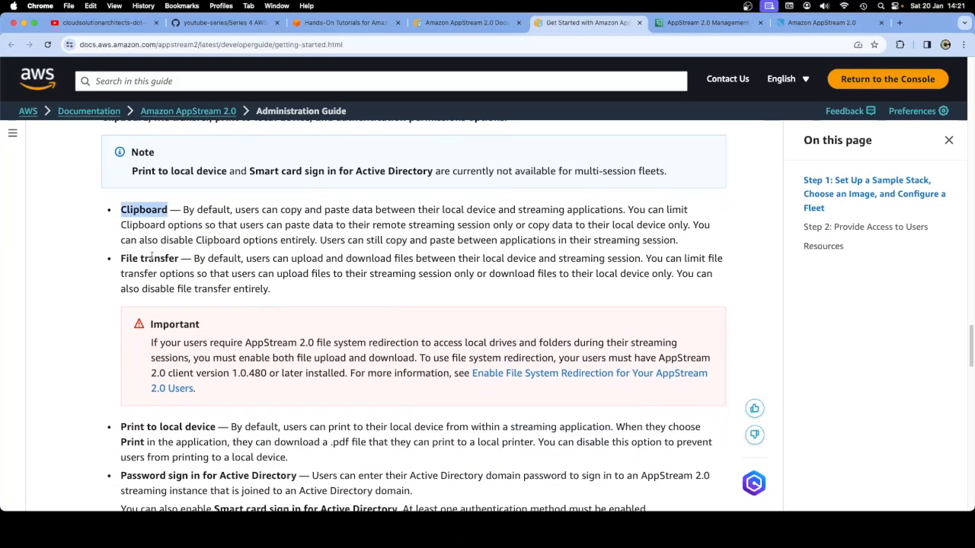
pyautogui.doubleClick(150, 260)
pyautogui.scroll(-5, 150, 260)
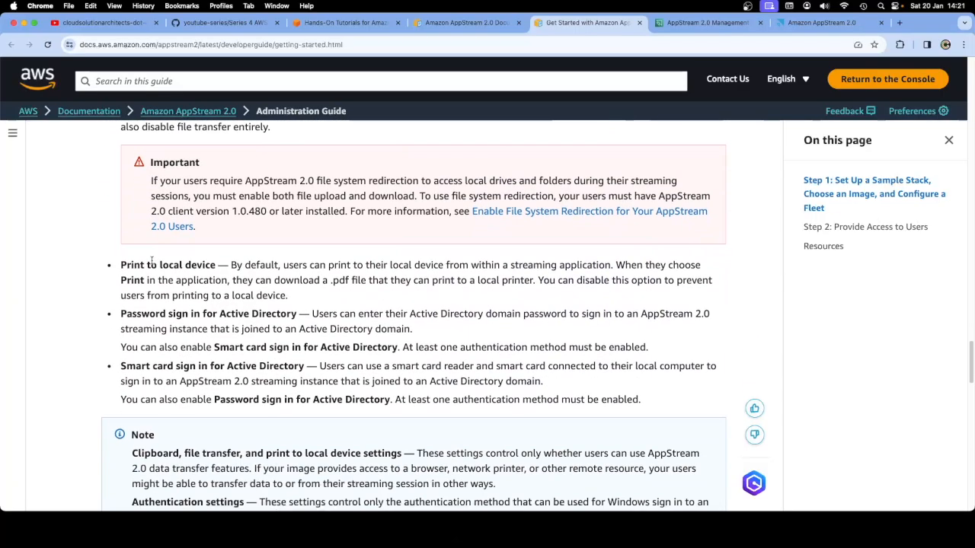
pyautogui.moveTo(121, 264); pyautogui.dragTo(213, 264)
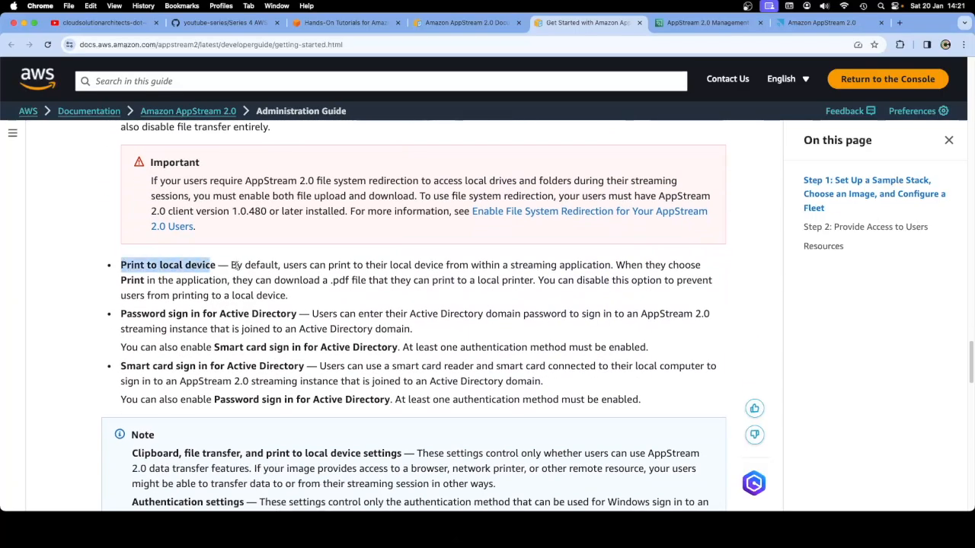
pyautogui.scroll(-3, 237, 314)
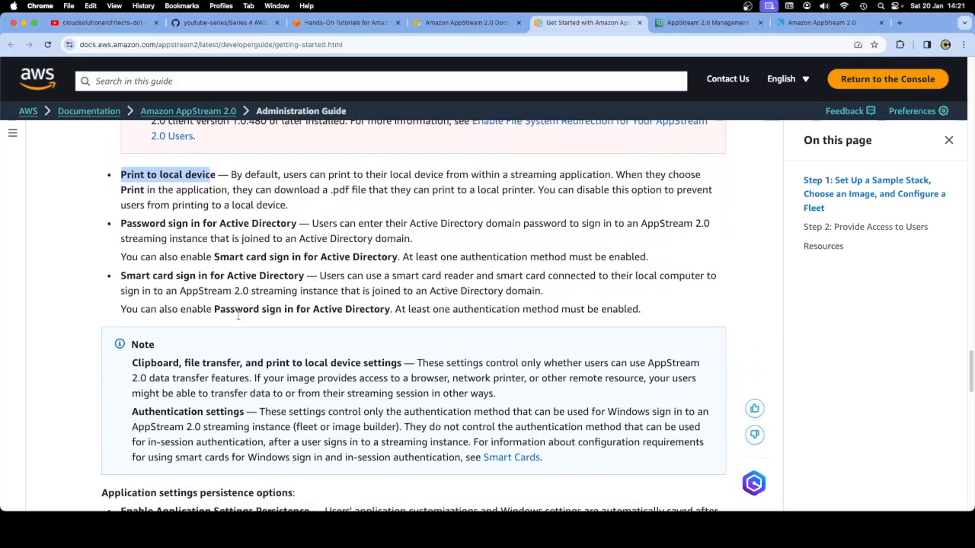
pyautogui.scroll(-2, 238, 318)
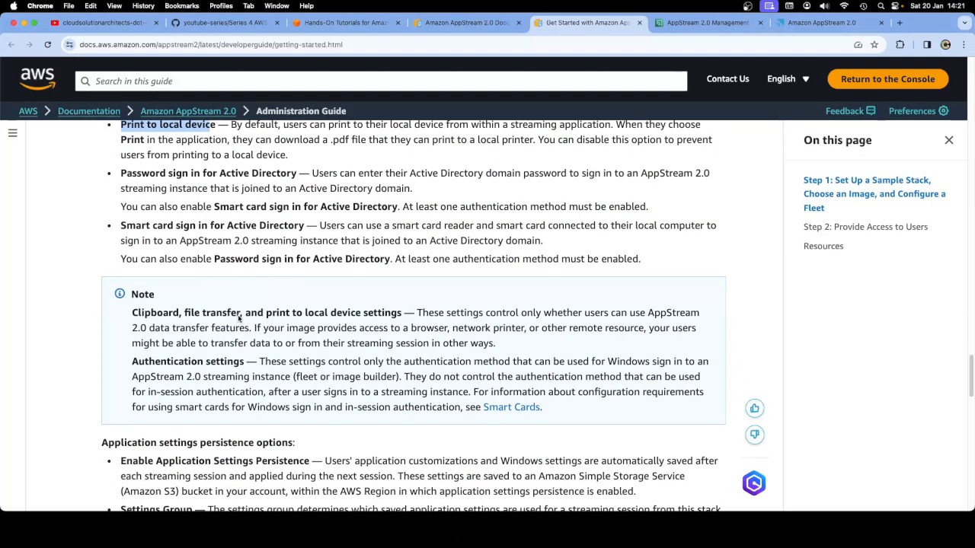
pyautogui.scroll(-10, 238, 314)
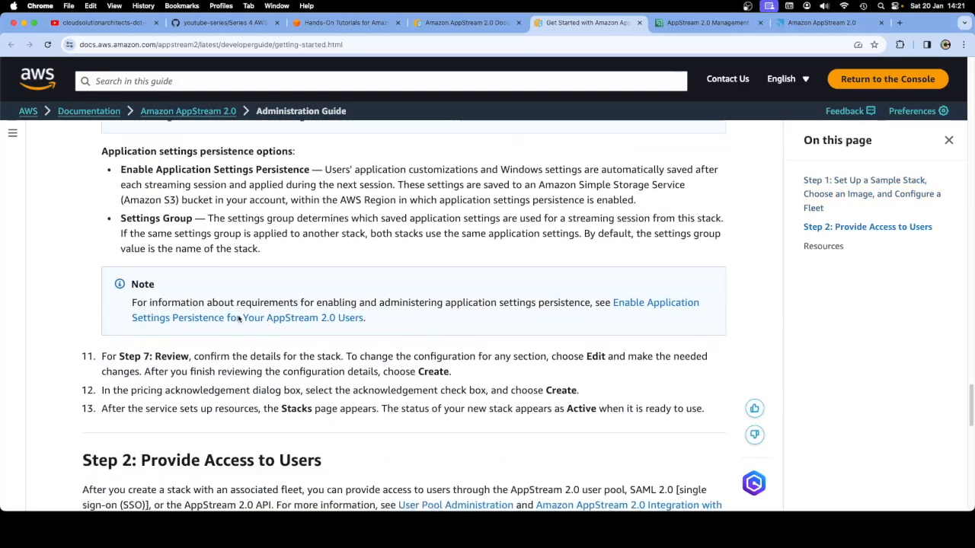
pyautogui.scroll(-1, 238, 320)
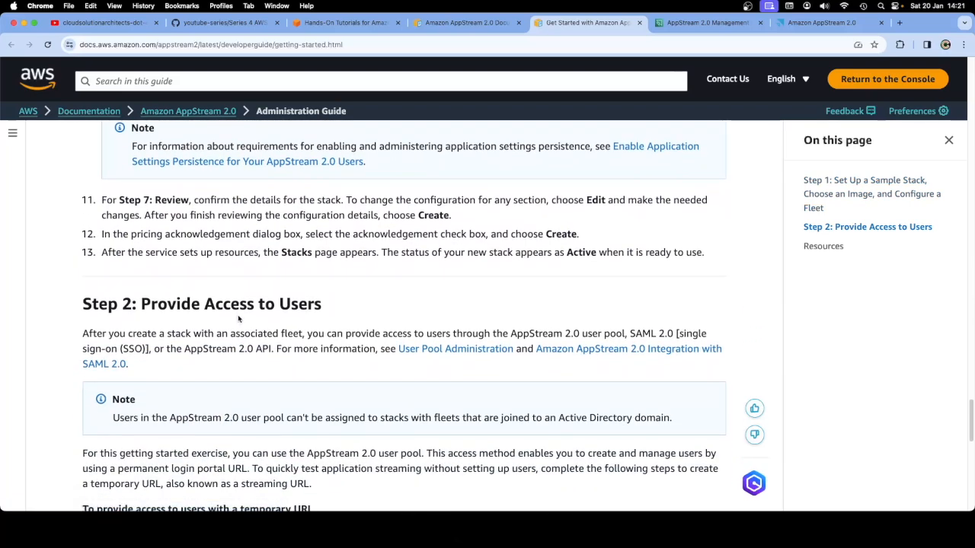
pyautogui.scroll(-3, 238, 319)
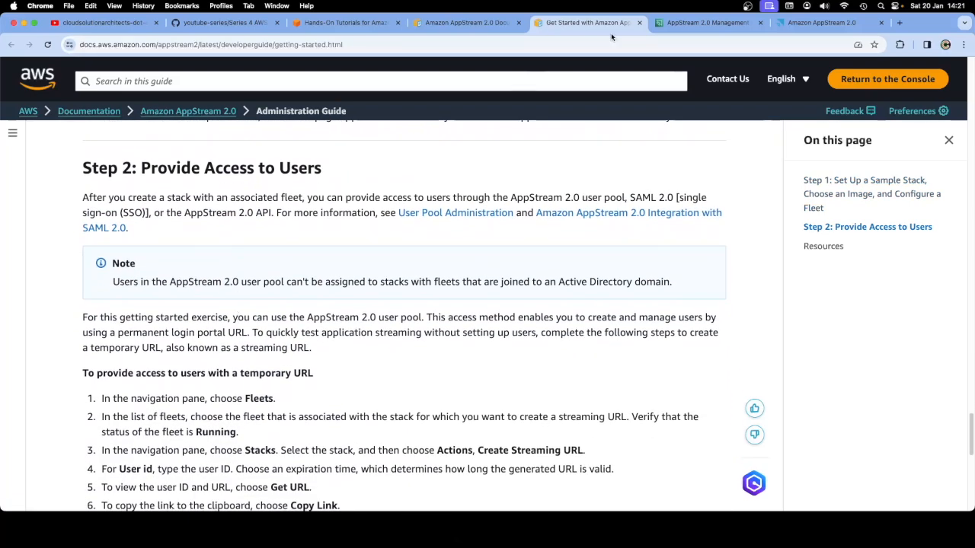
# Keep the default user settings, including persistence group ExampleStack, and proceed to Review and Create
pyautogui.click(678, 23)
pyautogui.scroll(-1, 585, 369)
pyautogui.scroll(-3, 586, 368)
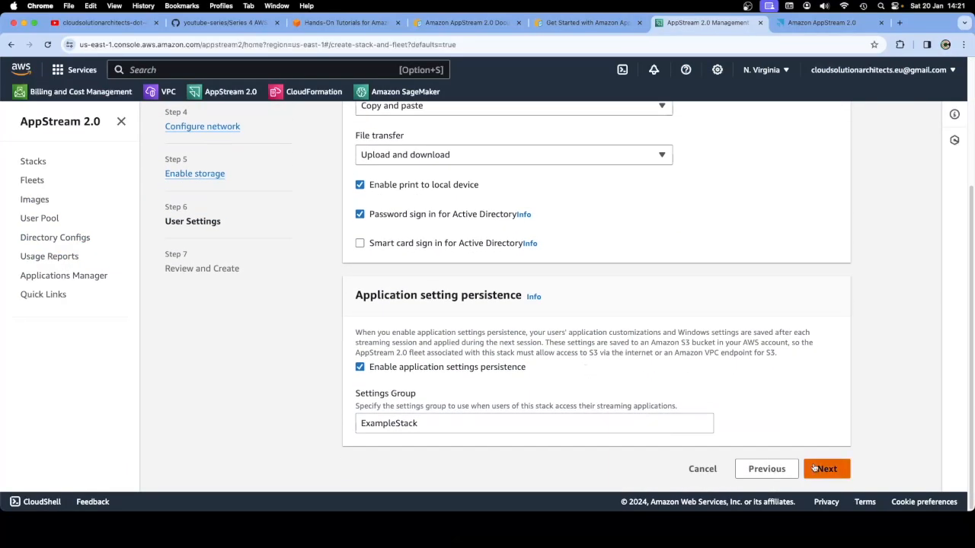
pyautogui.click(825, 469)
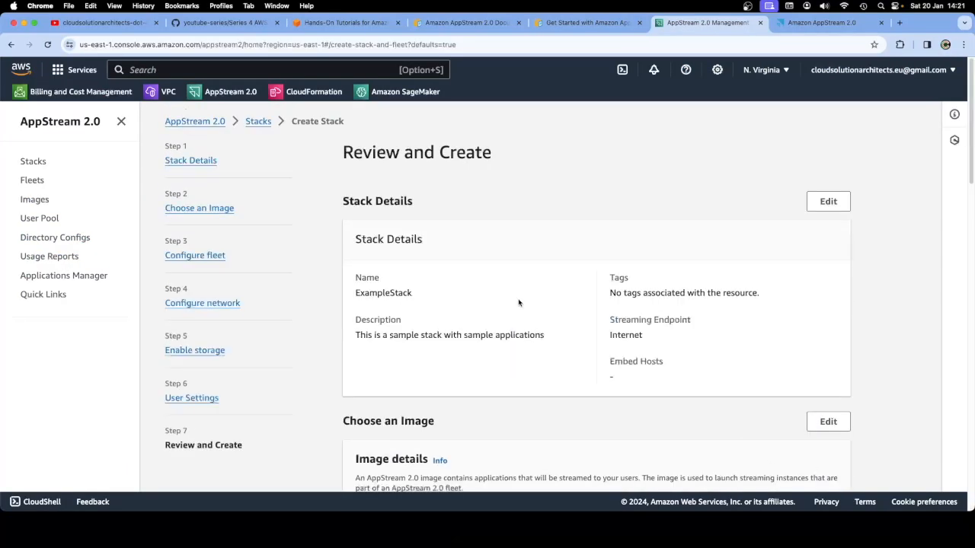
# Bring up the guide's Step 2: Provide Access to Users and note the SAML 2.0 single sign-on option
pyautogui.click(457, 23)
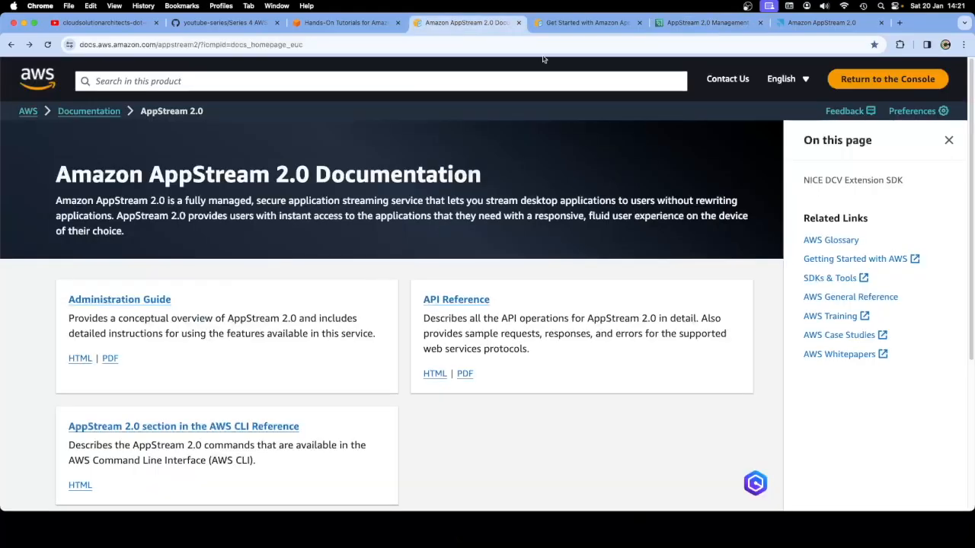
pyautogui.click(565, 22)
pyautogui.scroll(-1, 182, 217)
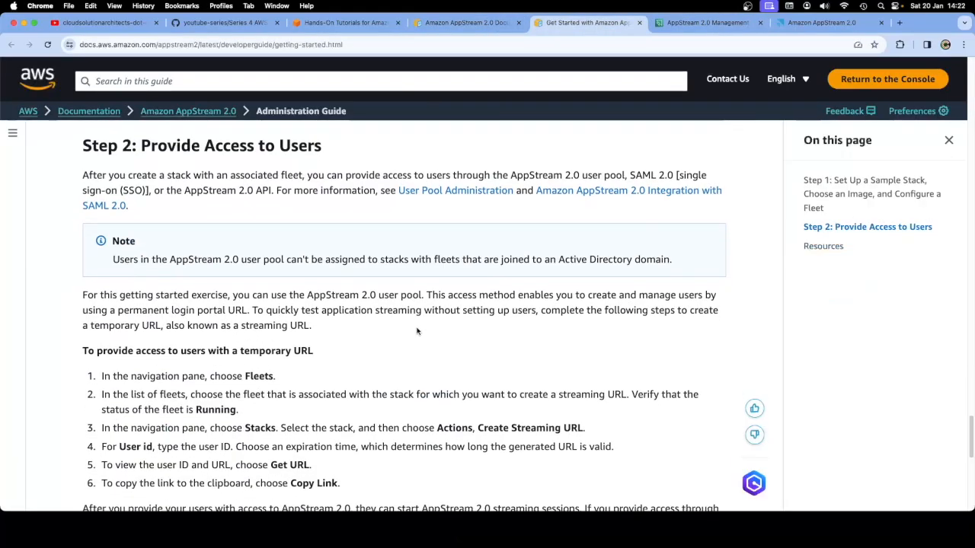
pyautogui.moveTo(83, 175); pyautogui.dragTo(301, 176)
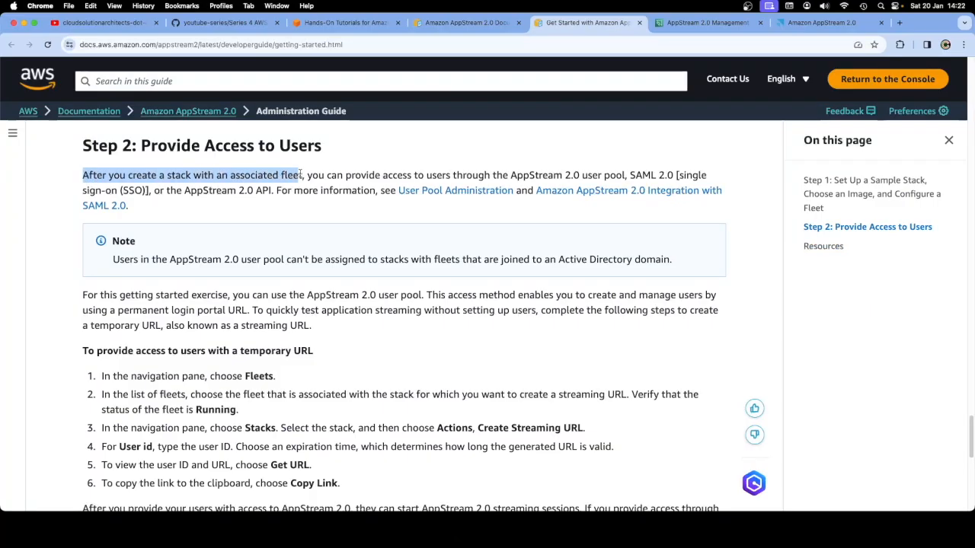
pyautogui.moveTo(630, 175); pyautogui.dragTo(147, 192)
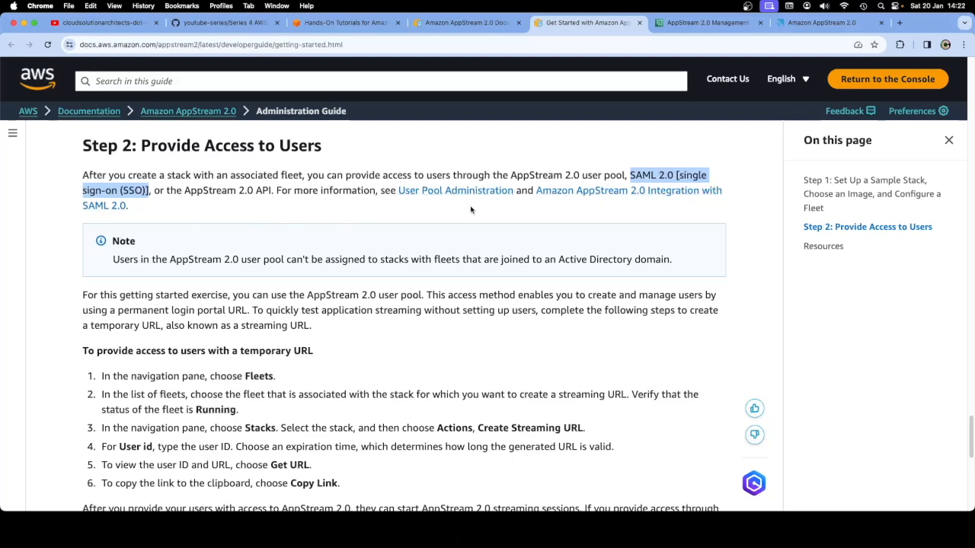
# Read past the user pool note to the temporary streaming URL instructions
pyautogui.scroll(-3, 445, 258)
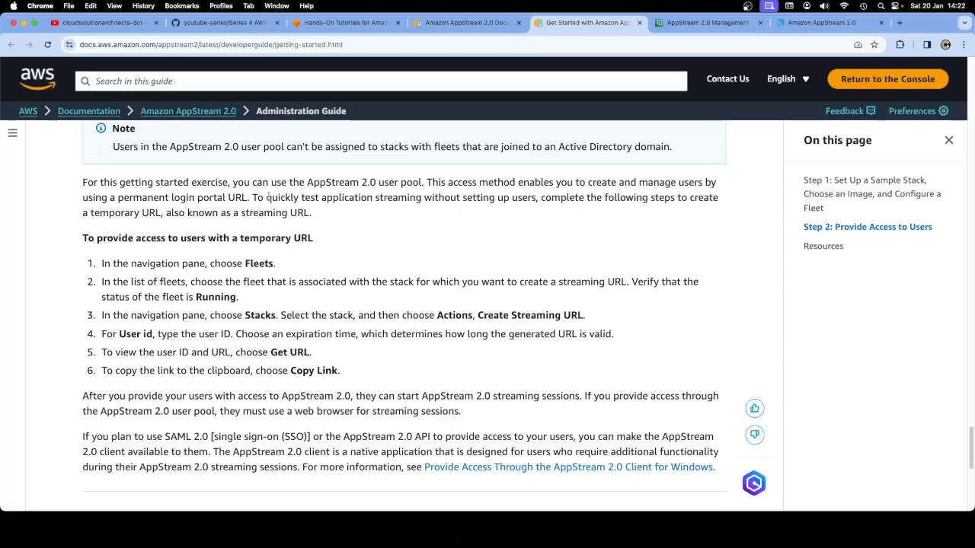
pyautogui.moveTo(235, 183); pyautogui.dragTo(415, 186)
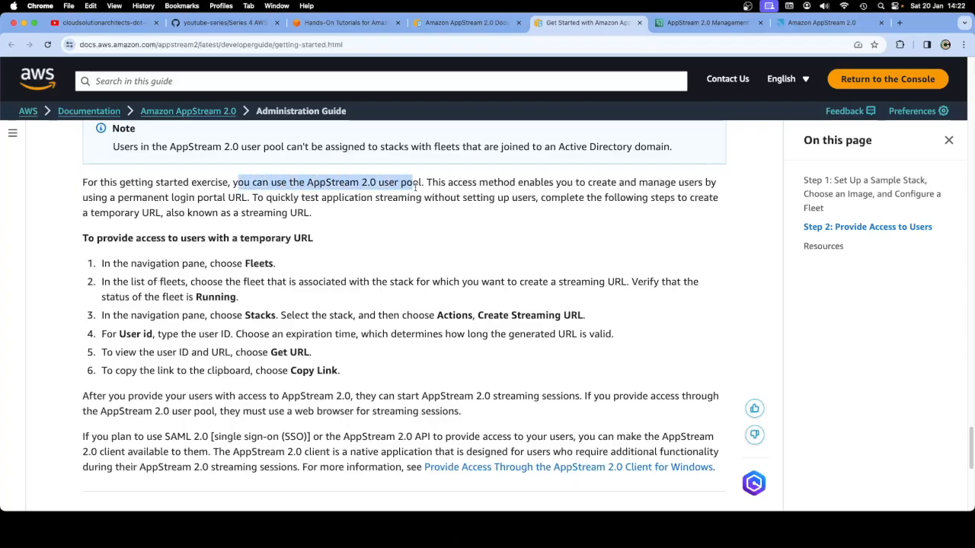
pyautogui.moveTo(415, 185); pyautogui.dragTo(420, 185)
pyautogui.click(424, 237)
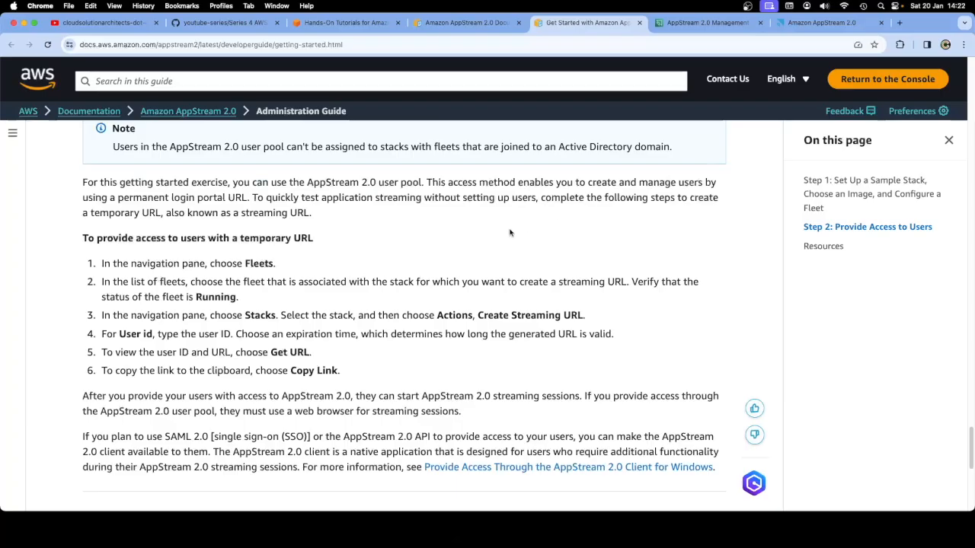
pyautogui.scroll(-3, 510, 232)
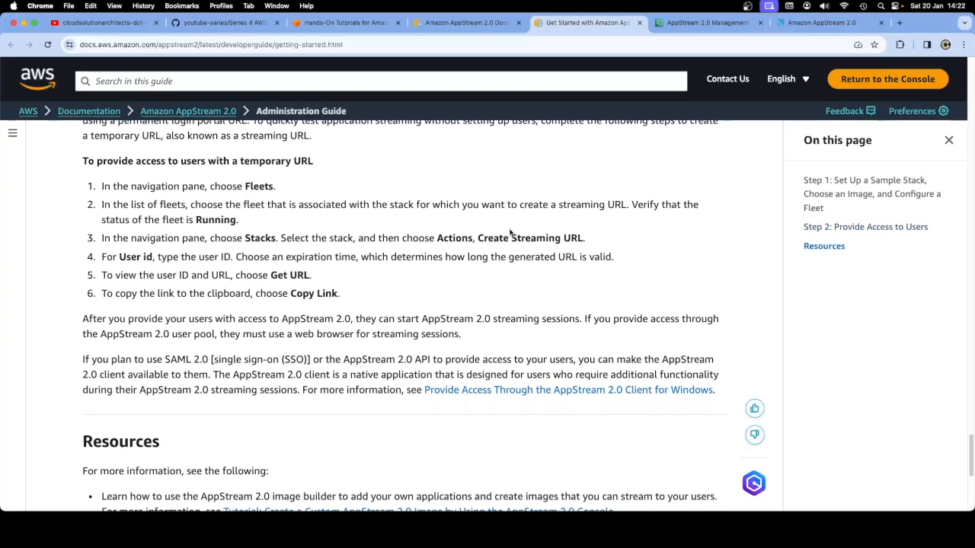
pyautogui.scroll(-1, 510, 232)
pyautogui.scroll(1, 510, 230)
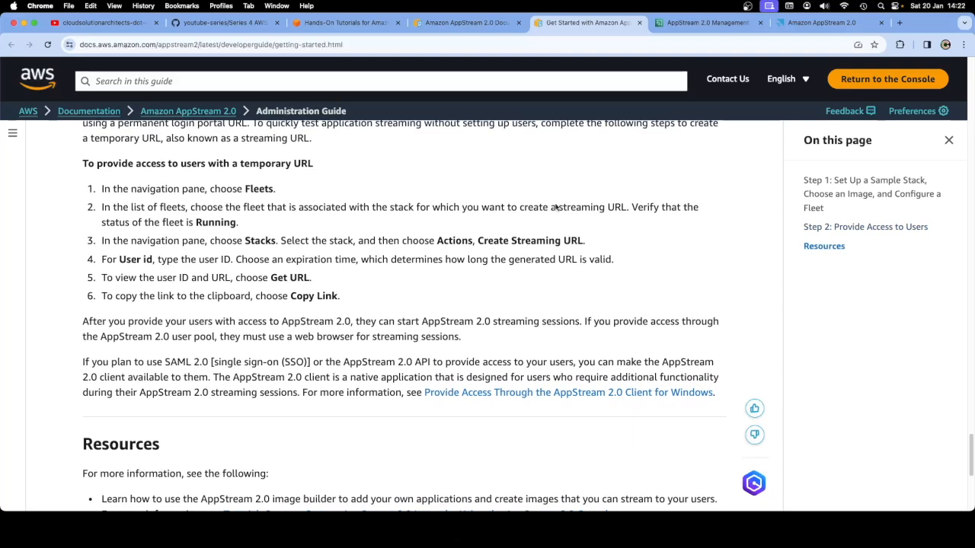
pyautogui.click(707, 22)
pyautogui.scroll(-5, 560, 259)
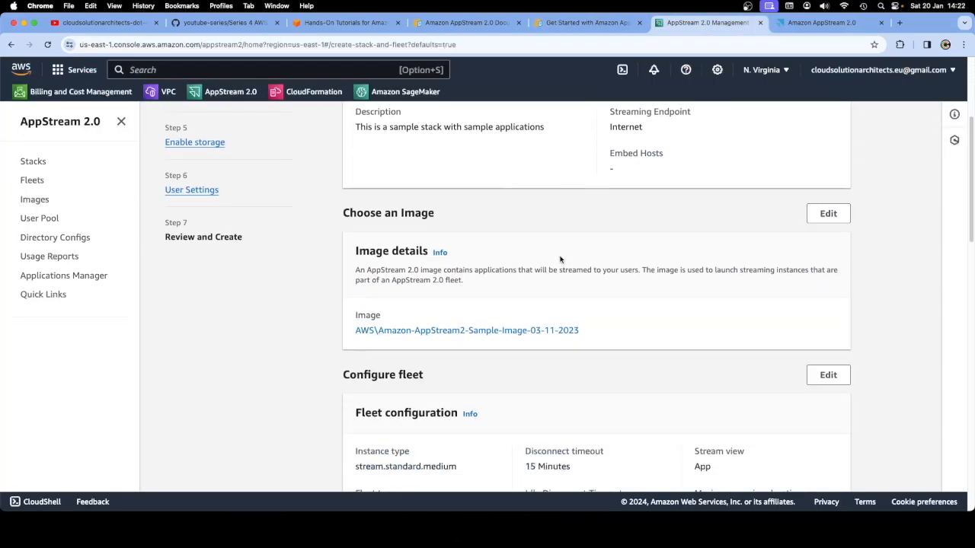
pyautogui.scroll(-3, 560, 260)
pyautogui.scroll(3, 559, 263)
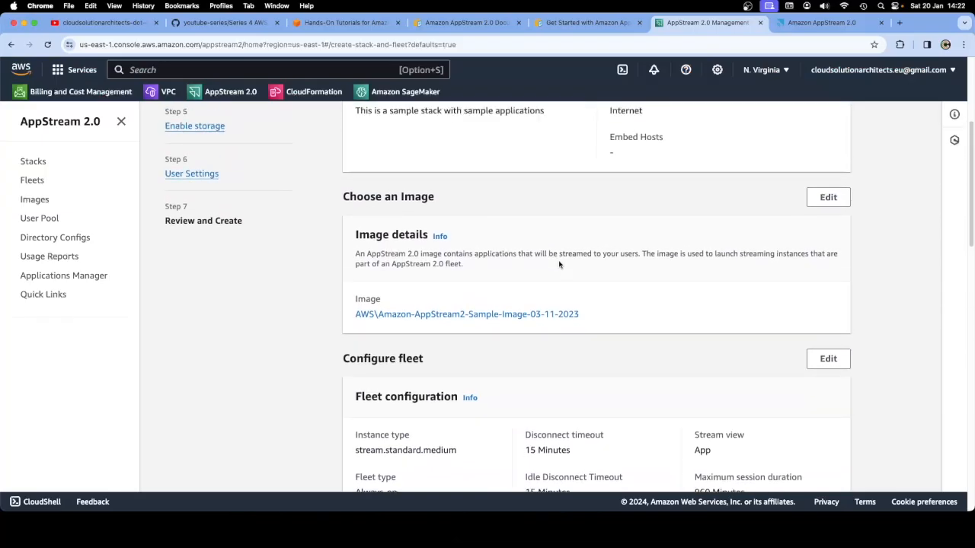
pyautogui.scroll(-5, 559, 264)
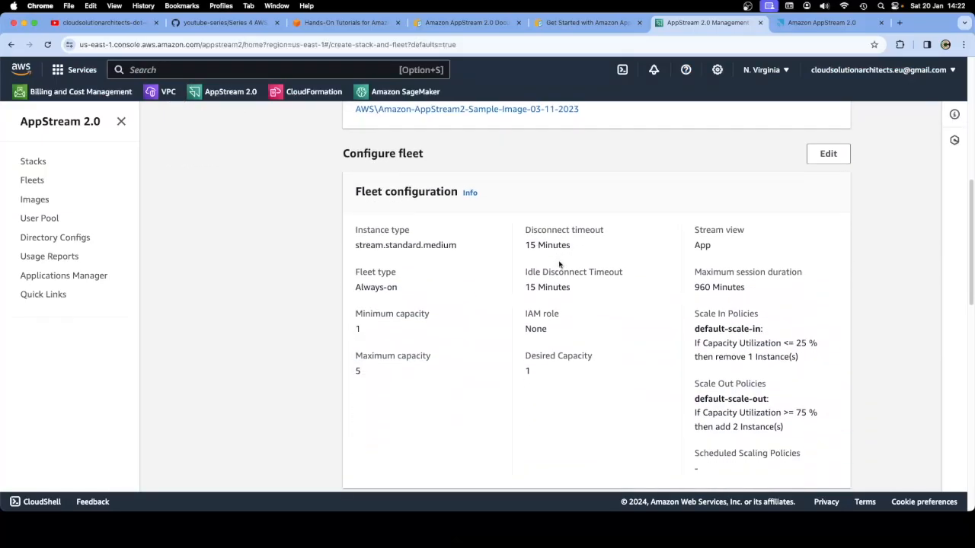
pyautogui.scroll(-1, 558, 264)
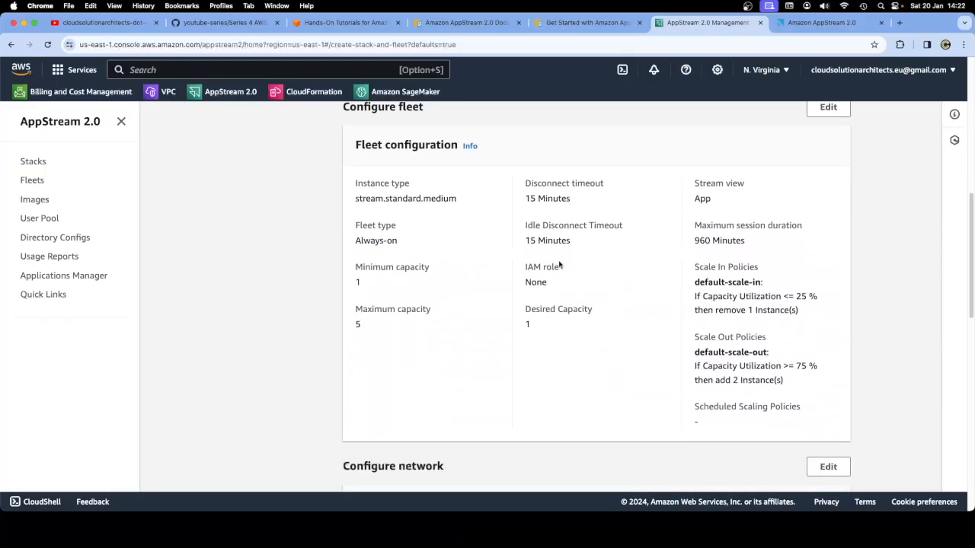
pyautogui.scroll(-5, 559, 265)
pyautogui.scroll(-10, 559, 264)
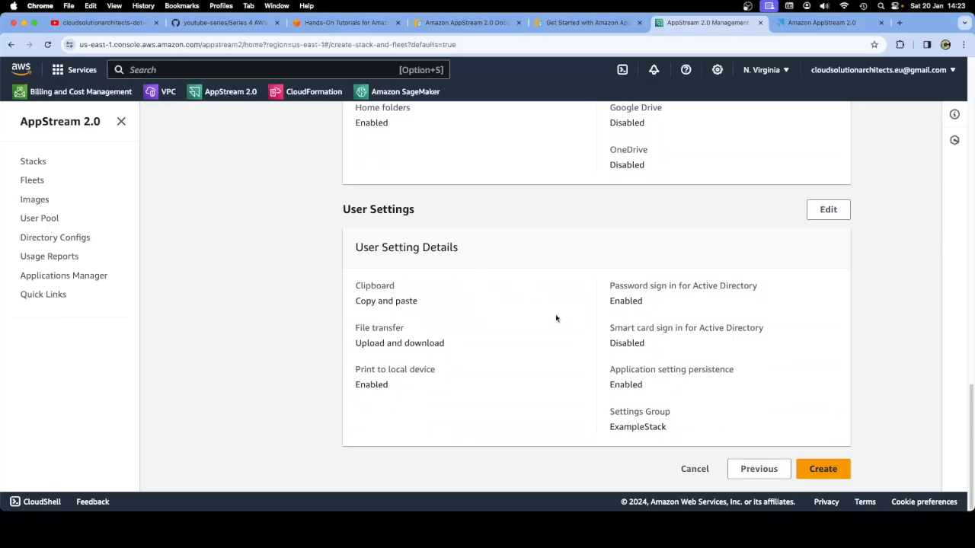
pyautogui.scroll(2, 513, 315)
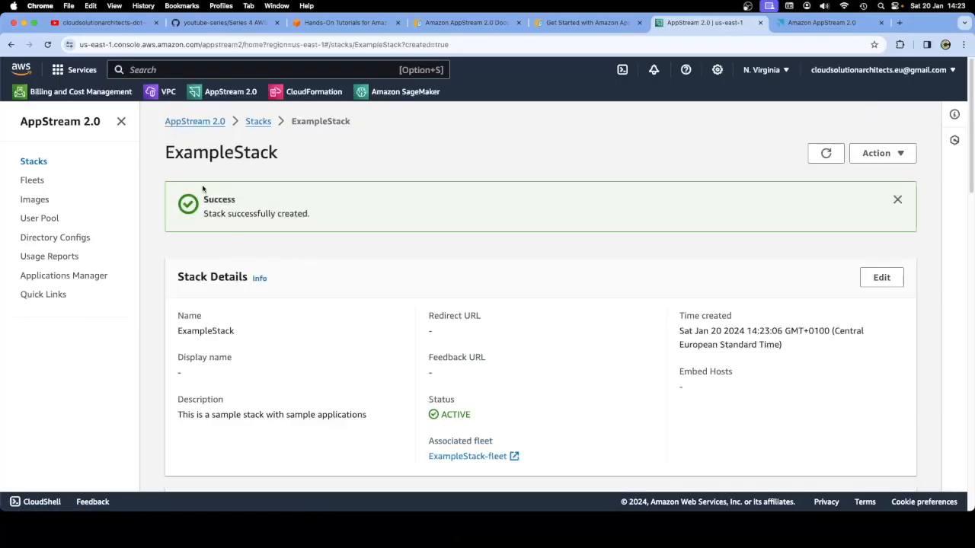
# Review ExampleStack's details page, checking its name and description
pyautogui.moveTo(167, 152); pyautogui.dragTo(279, 156)
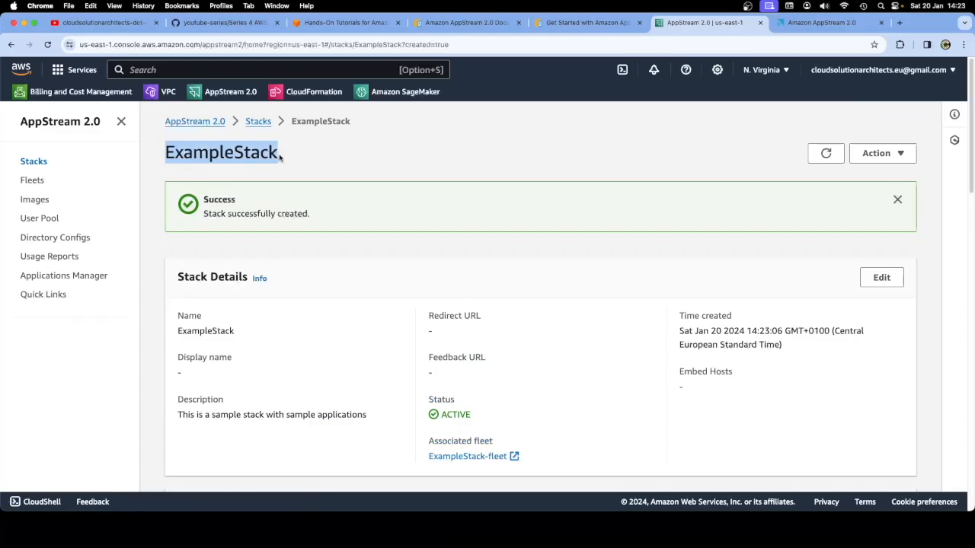
pyautogui.click(287, 183)
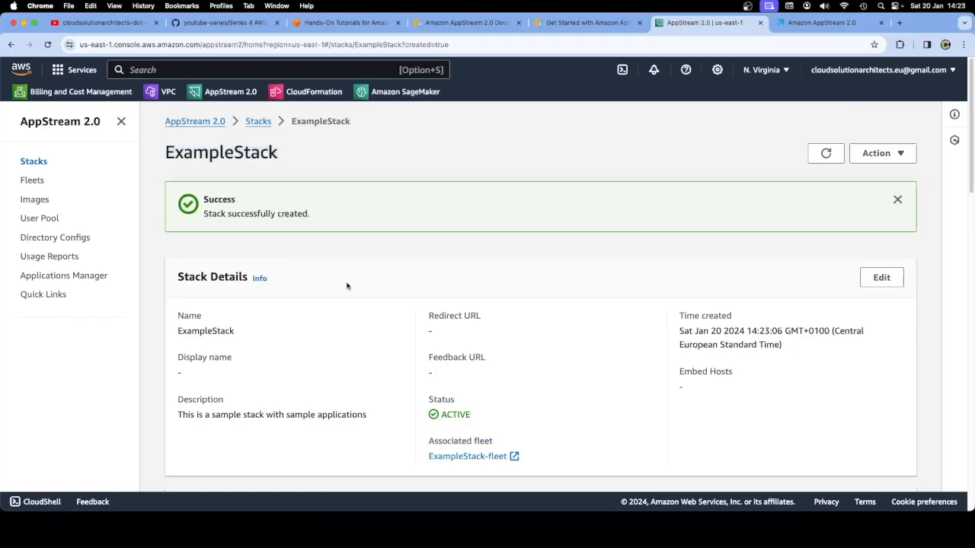
pyautogui.scroll(-6, 347, 286)
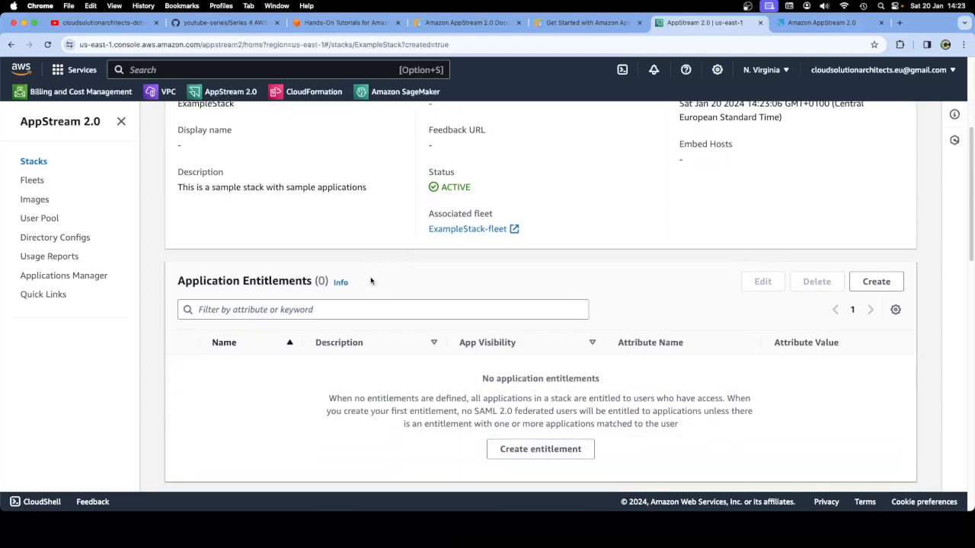
pyautogui.scroll(2, 370, 281)
pyautogui.doubleClick(214, 180)
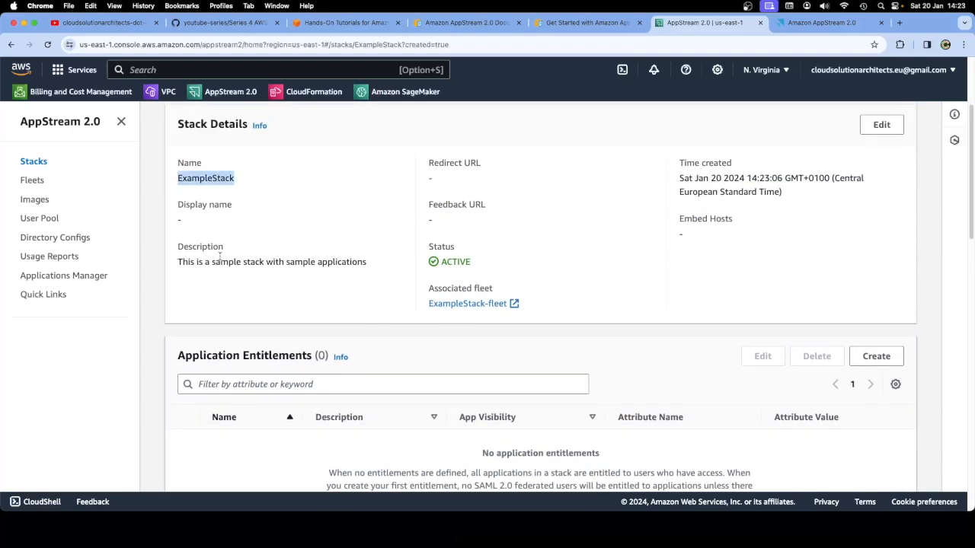
pyautogui.moveTo(372, 265); pyautogui.dragTo(178, 178)
pyautogui.click(296, 189)
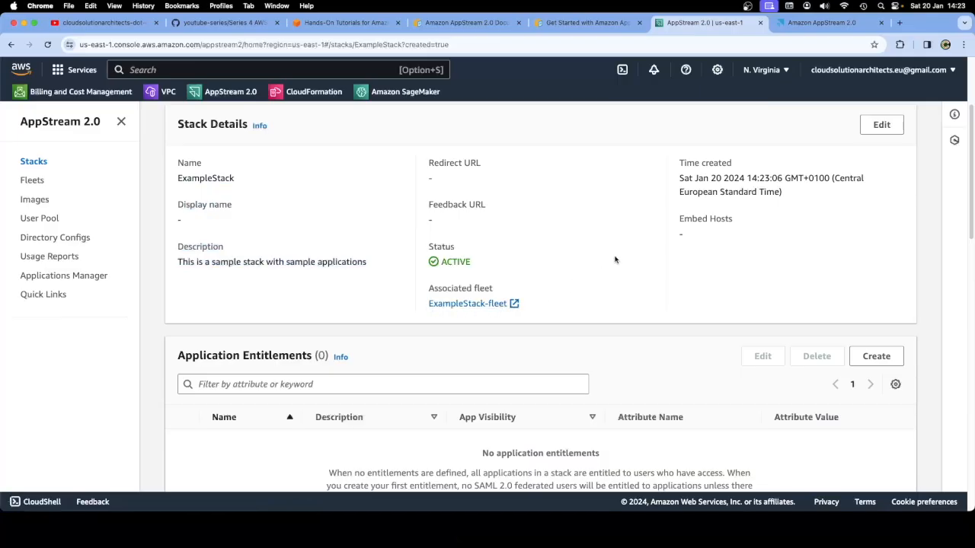
# Scroll through the remaining stack sections, then switch to the Get Started guide's Resources section
pyautogui.scroll(-5, 616, 260)
pyautogui.scroll(-8, 615, 259)
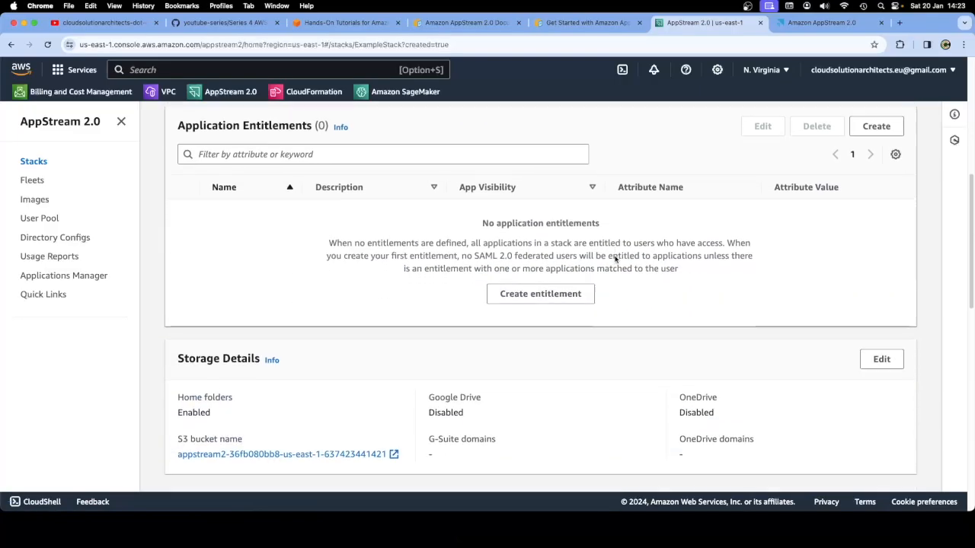
pyautogui.scroll(-8, 615, 259)
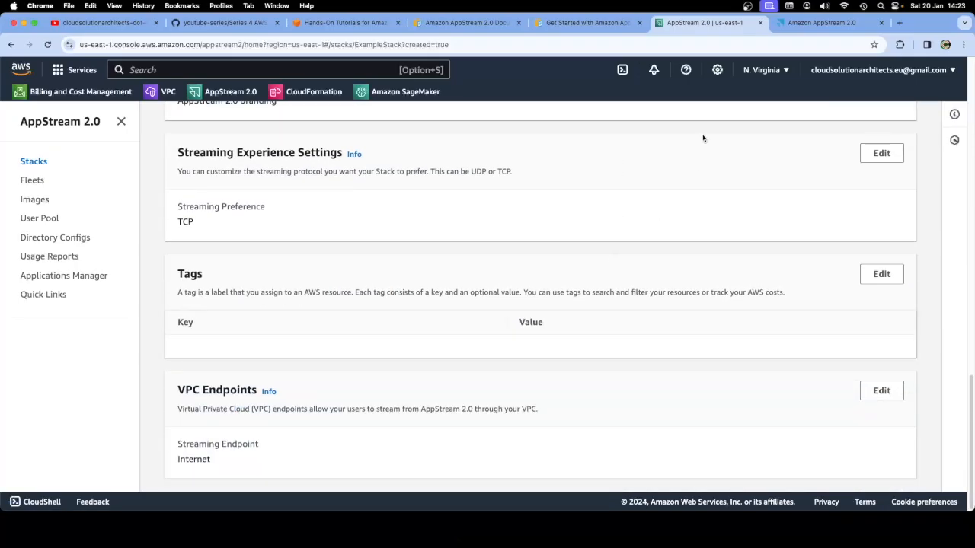
pyautogui.click(569, 24)
pyautogui.scroll(-8, 442, 243)
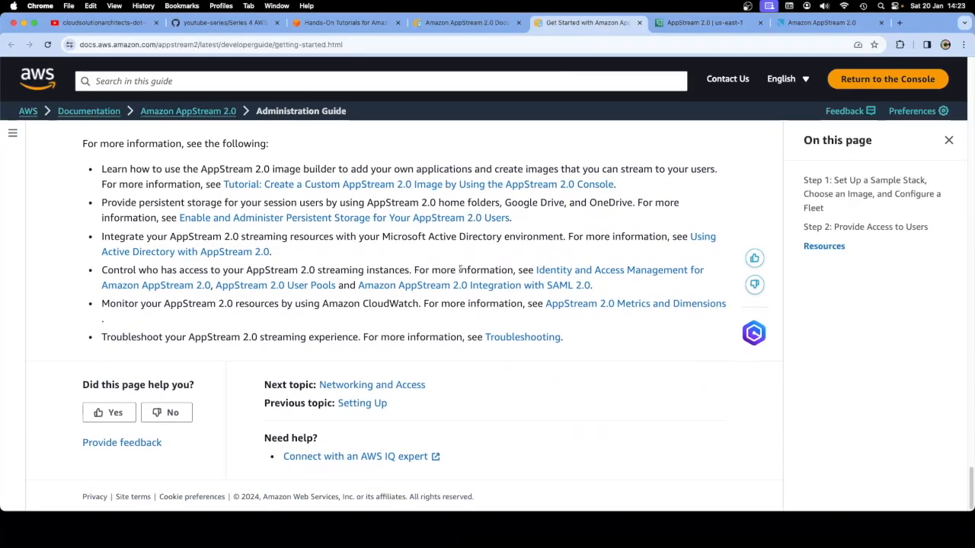
# Scroll back up from Resources to 'To provide access to users with a temporary URL'
pyautogui.scroll(2, 460, 273)
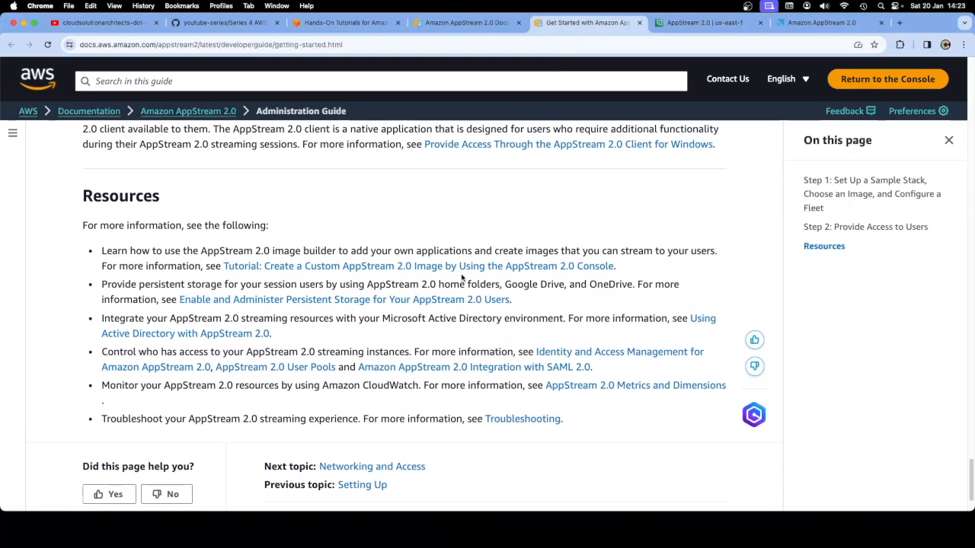
pyautogui.scroll(8, 461, 278)
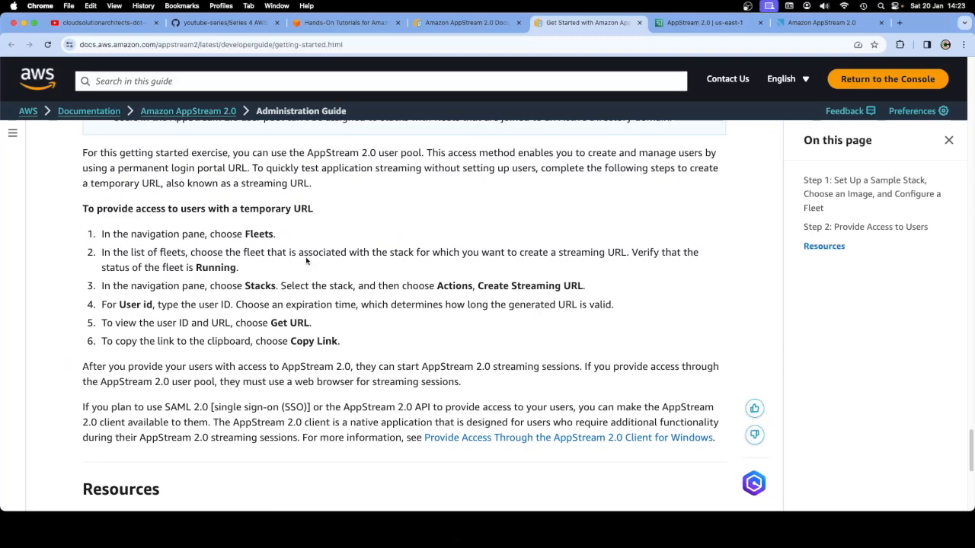
# Open the Fleets list and reload it twice to check ExampleStack-fleet's Starting status
pyautogui.click(680, 25)
pyautogui.click(34, 181)
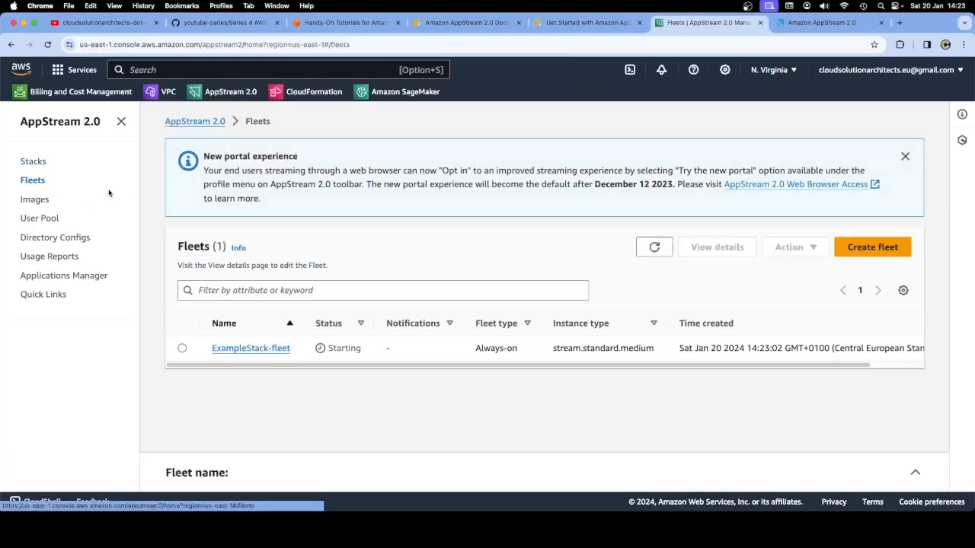
pyautogui.click(566, 30)
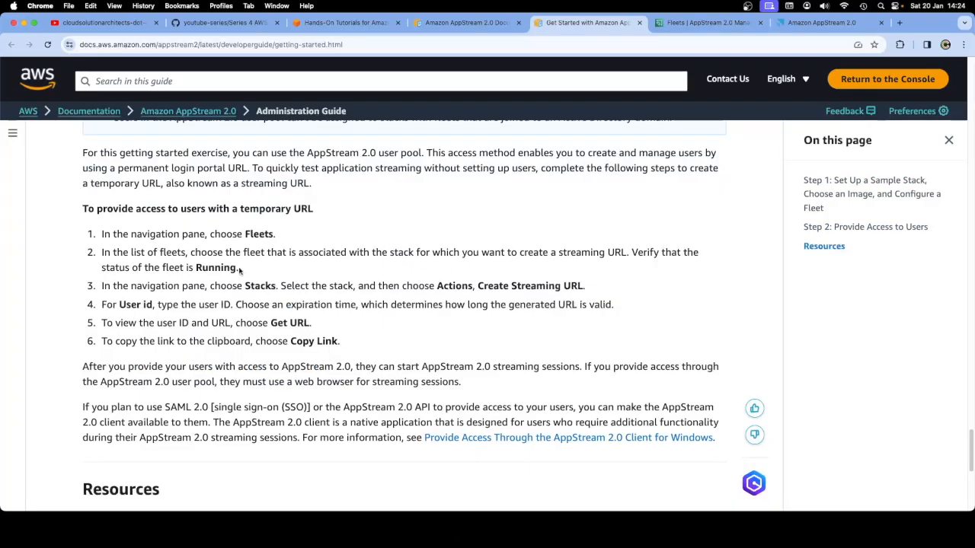
pyautogui.click(708, 22)
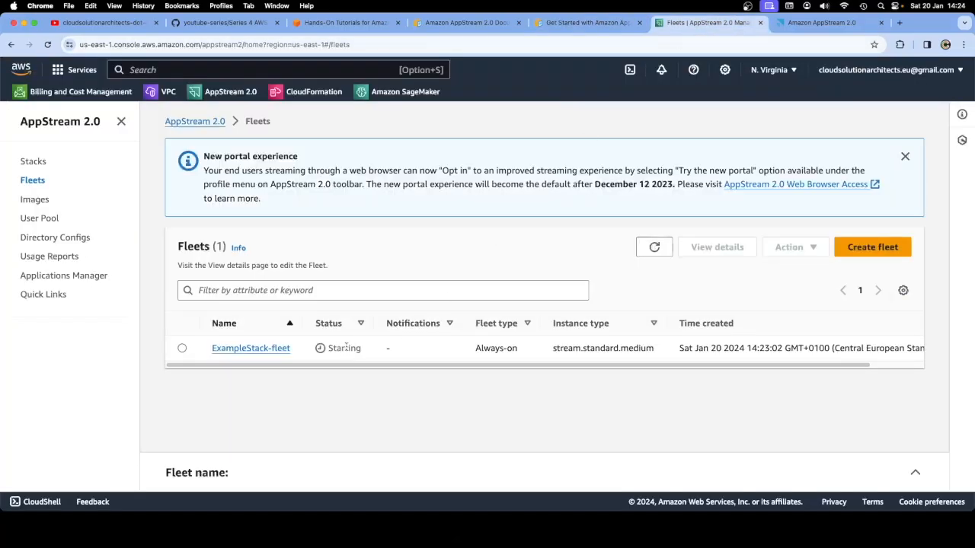
pyautogui.click(47, 45)
pyautogui.click(47, 44)
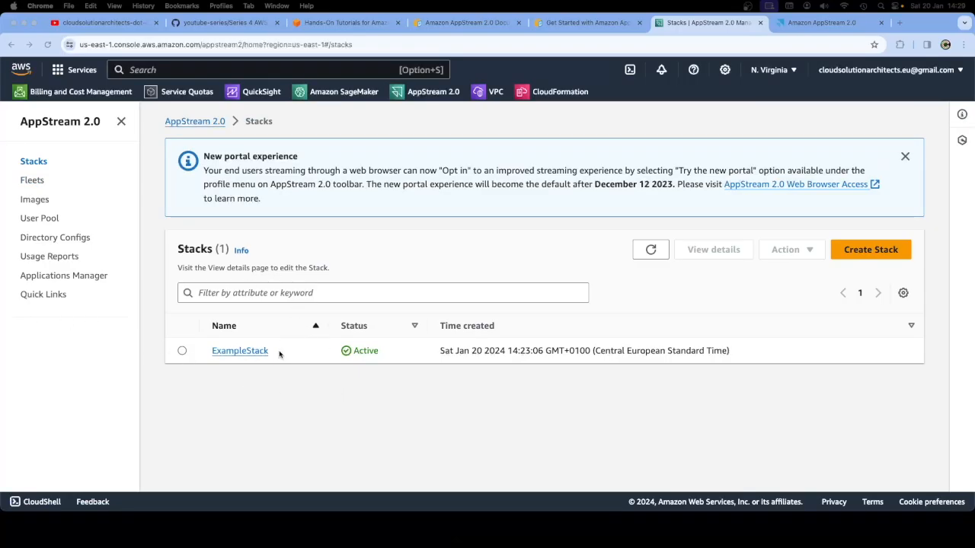
# Reload Stacks, note ExampleStack's creation time, open its details, then view the Fleets list
pyautogui.click(47, 46)
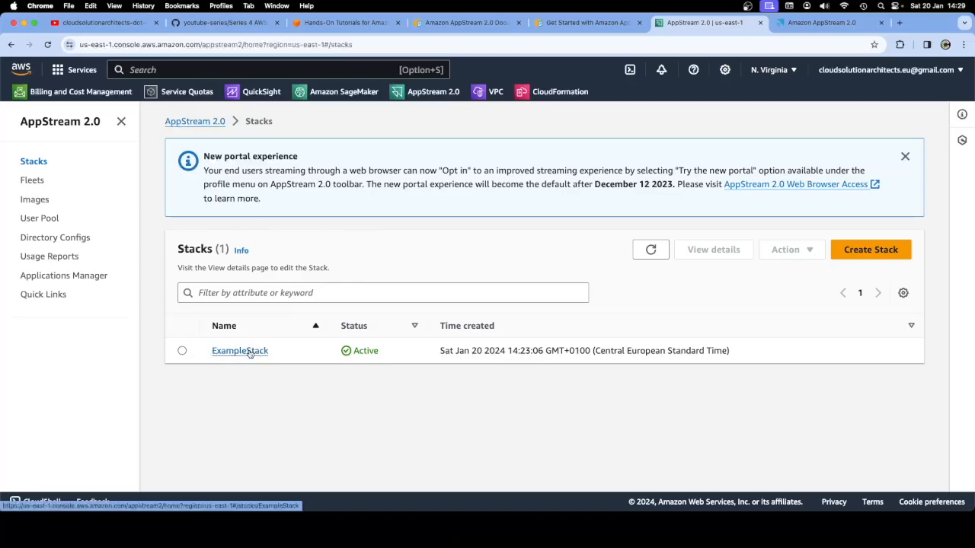
pyautogui.moveTo(437, 351); pyautogui.dragTo(742, 355)
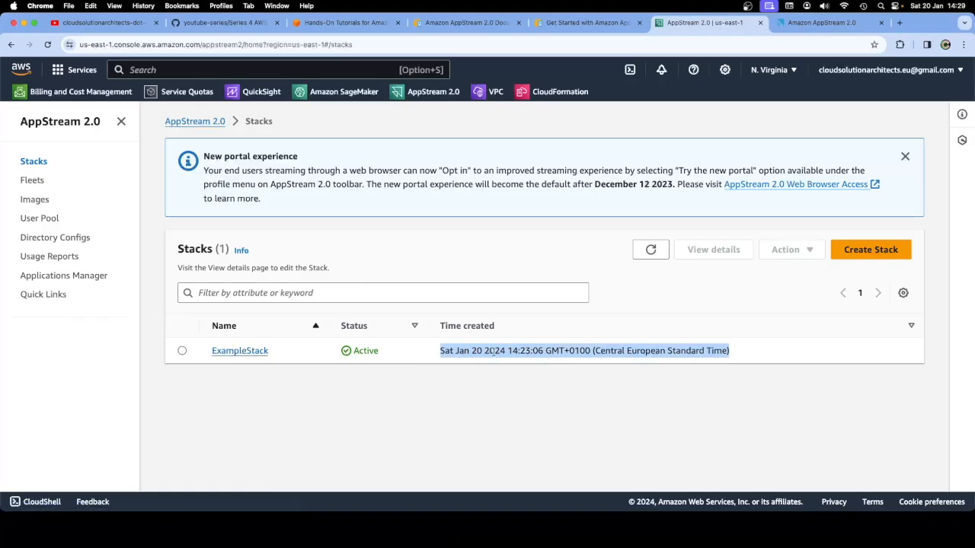
pyautogui.click(231, 354)
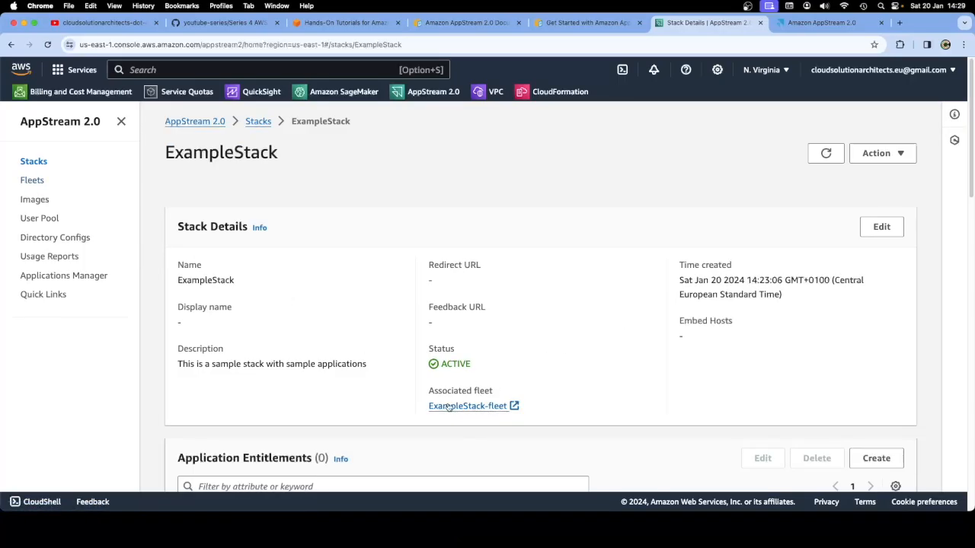
pyautogui.click(33, 180)
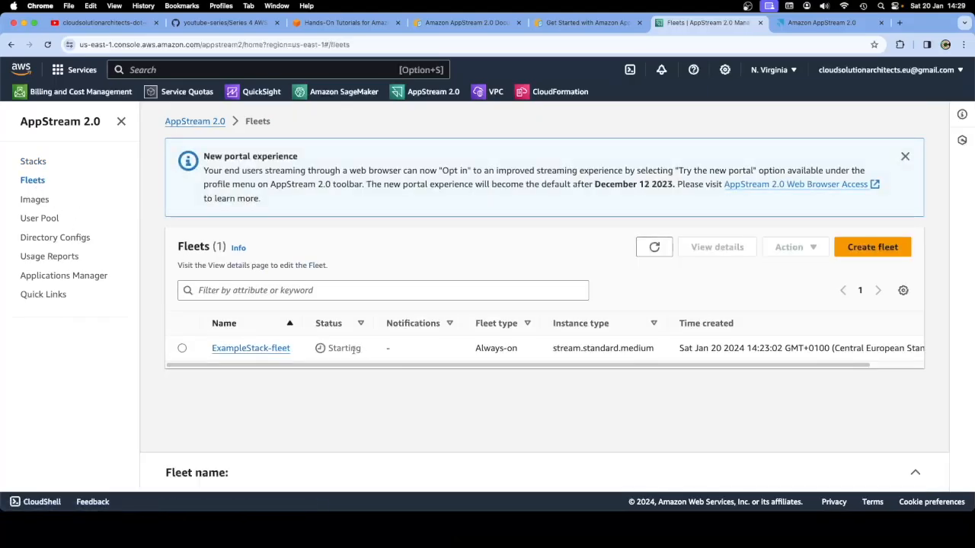
pyautogui.doubleClick(344, 348)
pyautogui.click(47, 44)
pyautogui.moveTo(770, 348); pyautogui.dragTo(758, 348)
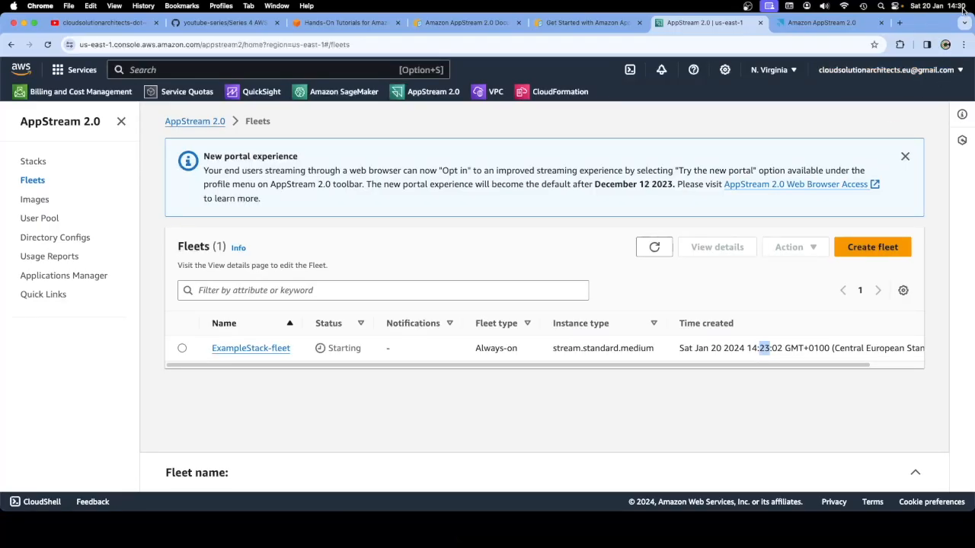
pyautogui.click(47, 44)
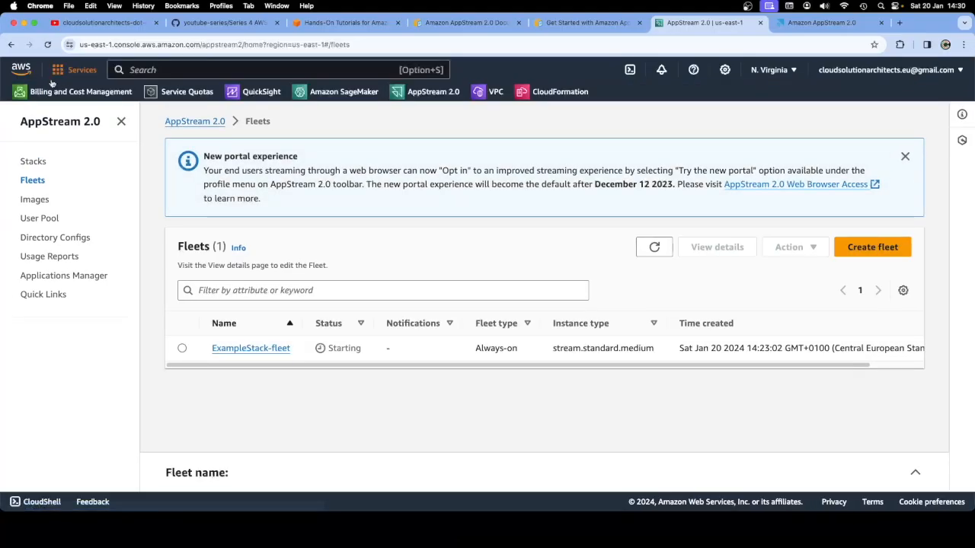
# Browse the Image registry and its filter properties, then open Amazon-AppStream2-Sample-Image-03-11-2023's details
pyautogui.click(35, 199)
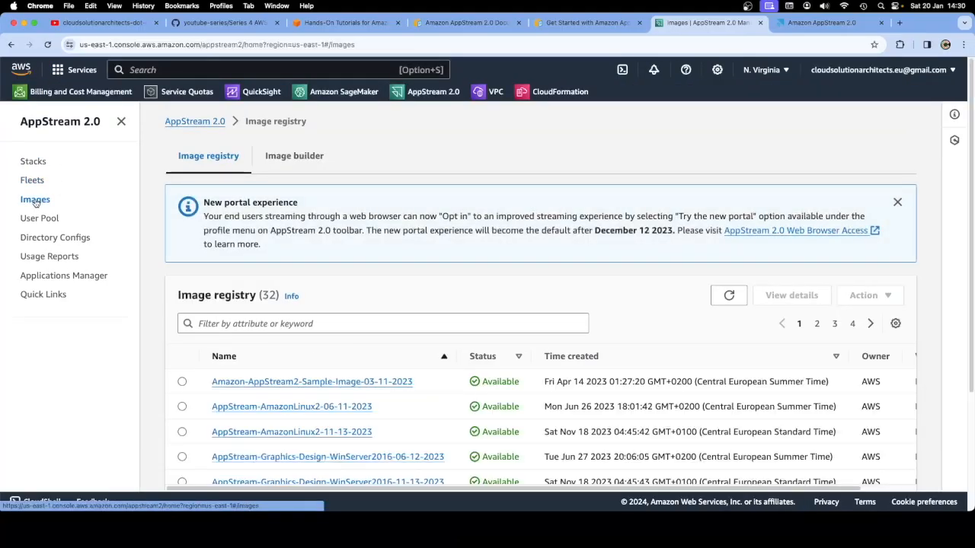
pyautogui.scroll(-2, 434, 319)
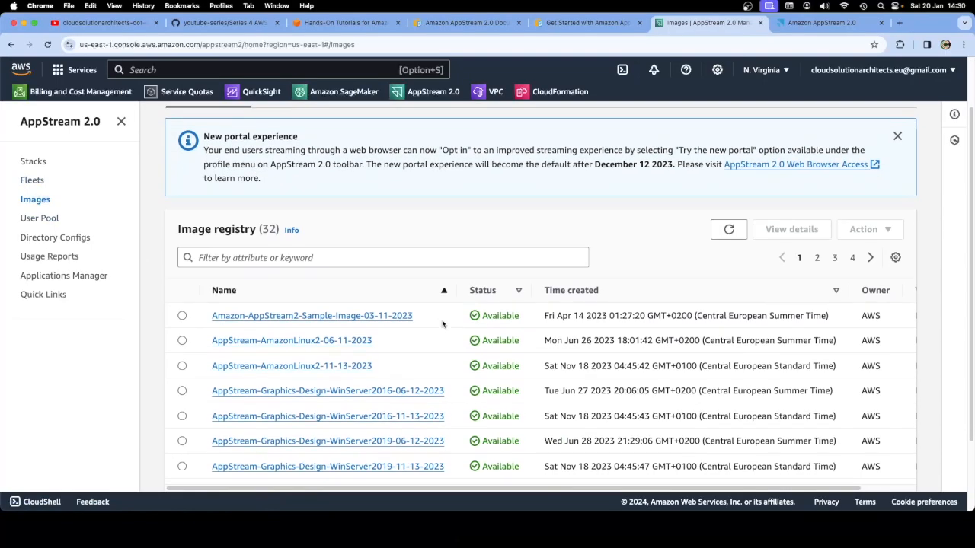
pyautogui.scroll(-1, 377, 357)
pyautogui.scroll(-3, 377, 356)
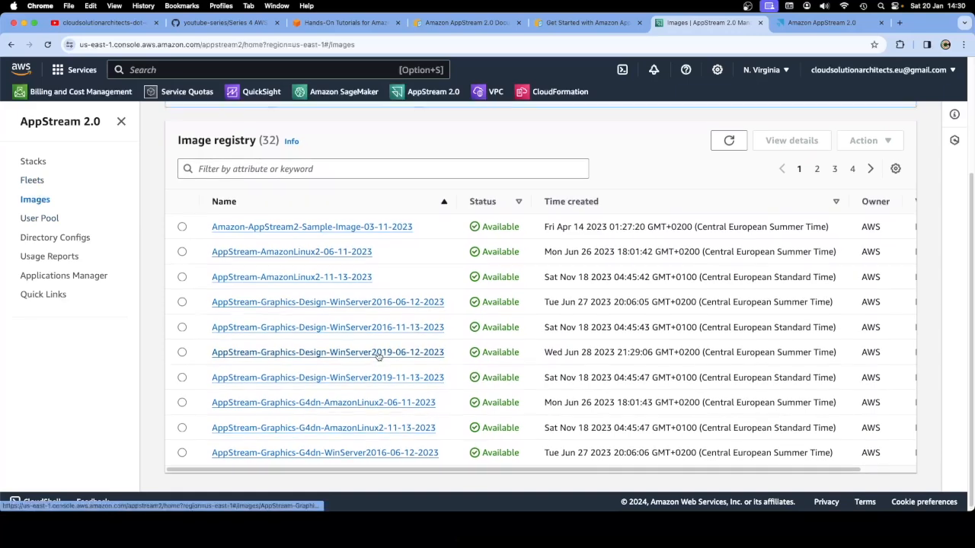
pyautogui.click(265, 170)
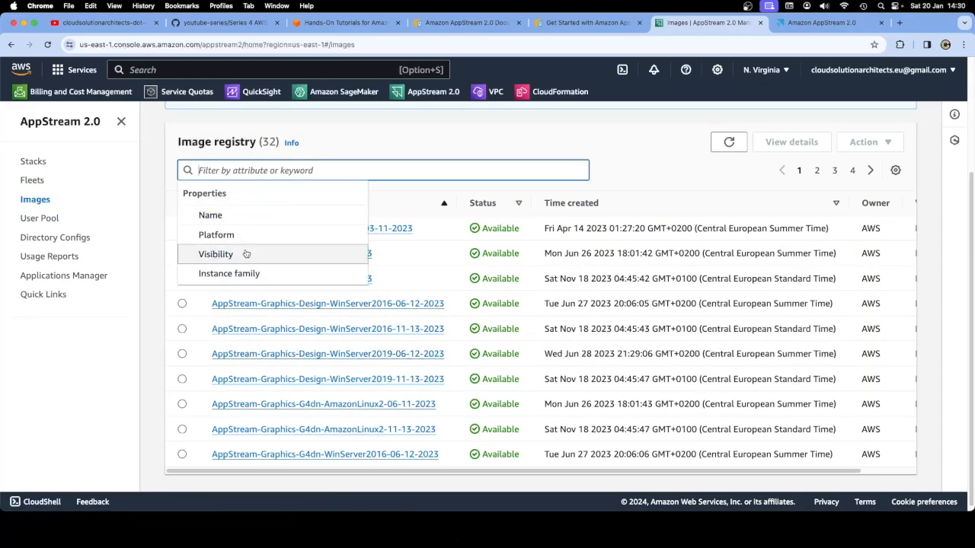
pyautogui.click(417, 187)
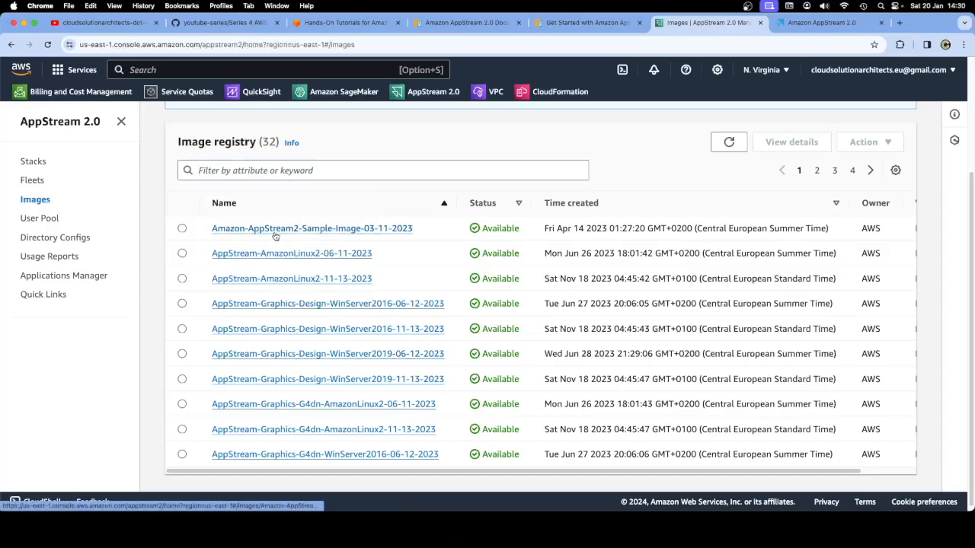
pyautogui.click(350, 230)
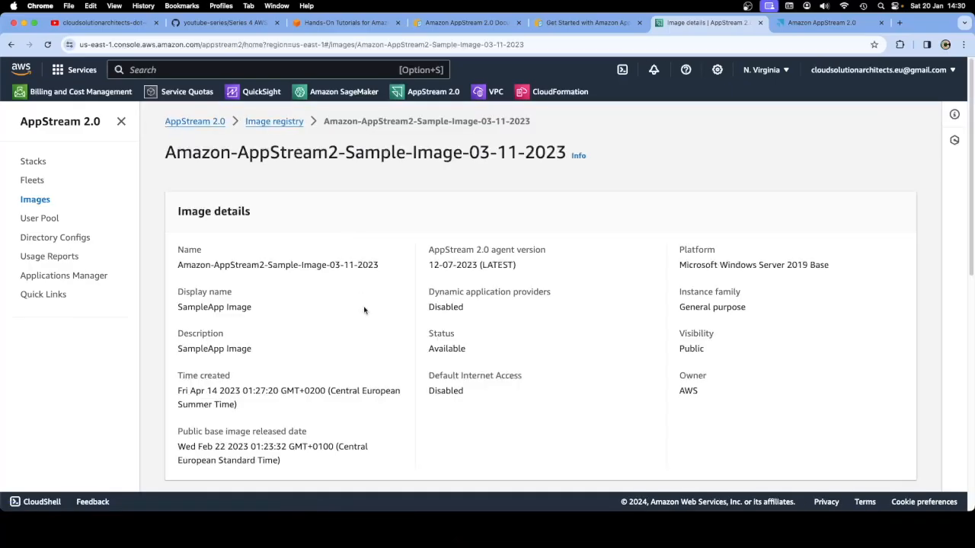
# Highlight the image name's date and the Microsoft Windows Server 2019 Base platform
pyautogui.moveTo(331, 265); pyautogui.dragTo(385, 269)
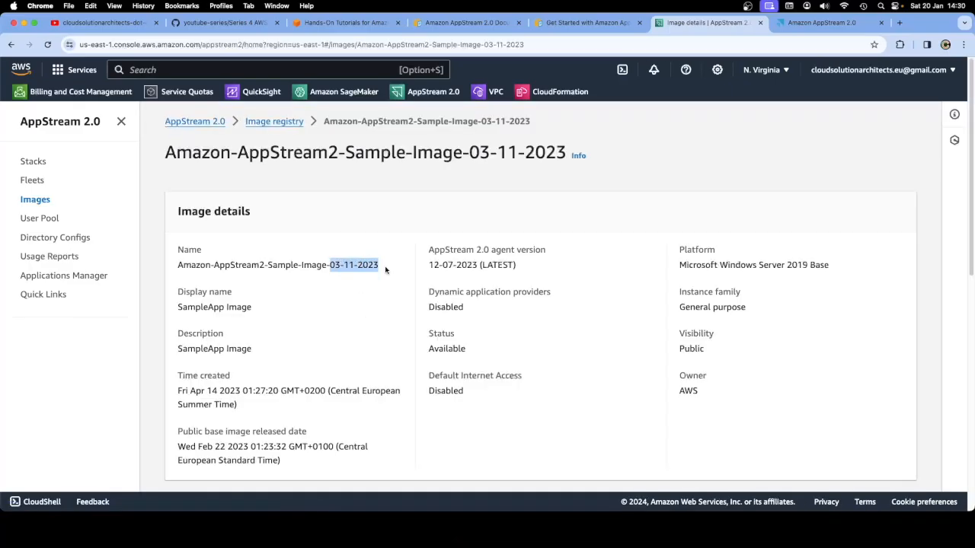
pyautogui.click(386, 298)
pyautogui.moveTo(833, 267); pyautogui.dragTo(679, 267)
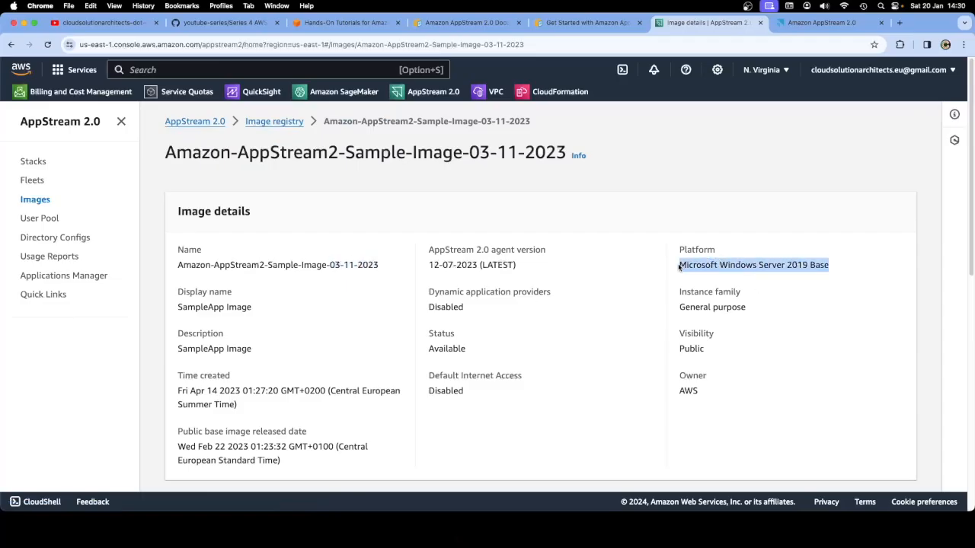
pyautogui.click(402, 296)
# Scroll through the image's ten-app Applications table, then return to the Fleets list
pyautogui.scroll(-6, 400, 296)
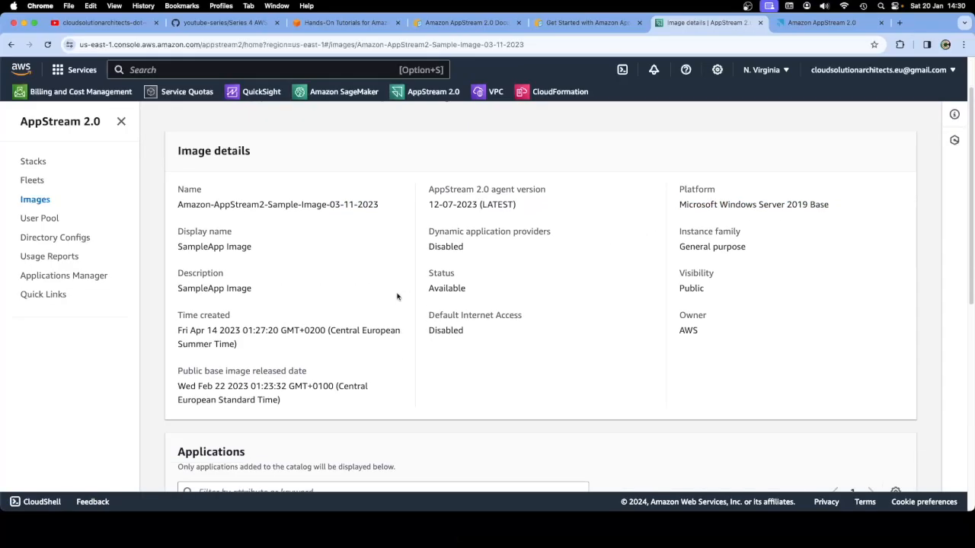
pyautogui.scroll(-2, 424, 308)
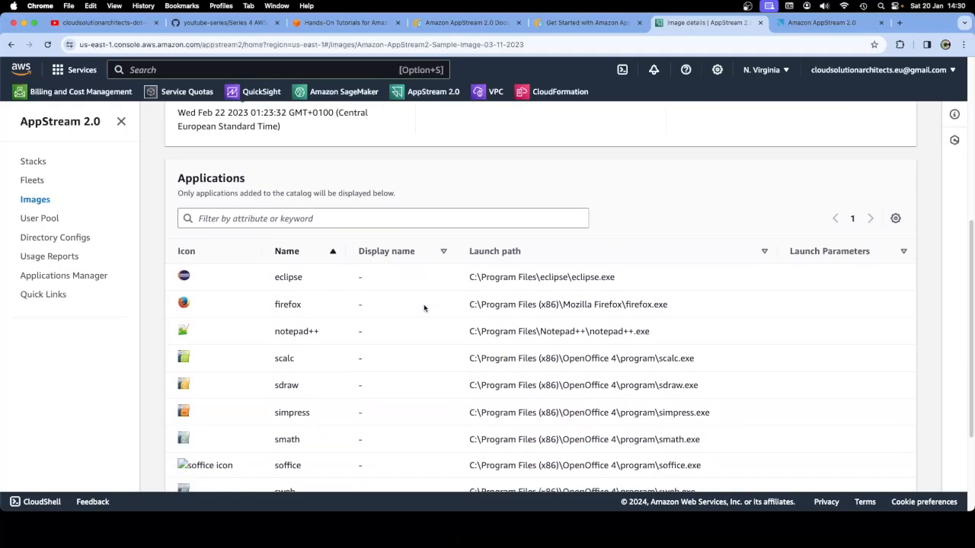
pyautogui.scroll(-1, 424, 307)
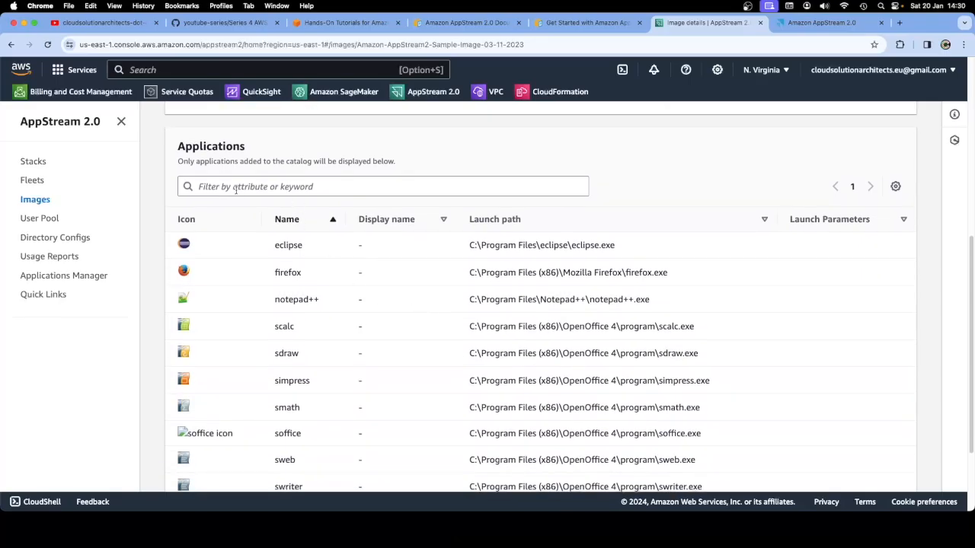
pyautogui.scroll(-2, 362, 325)
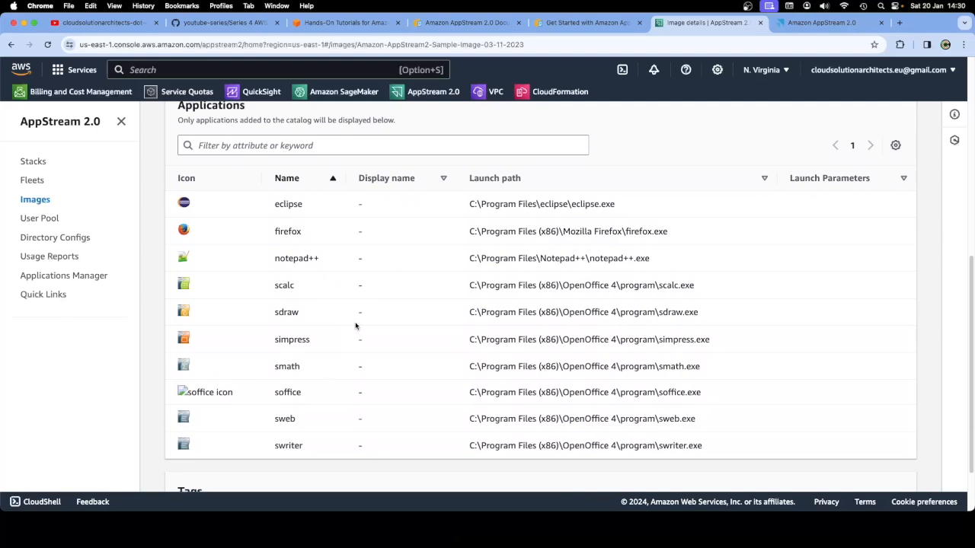
pyautogui.scroll(1, 356, 325)
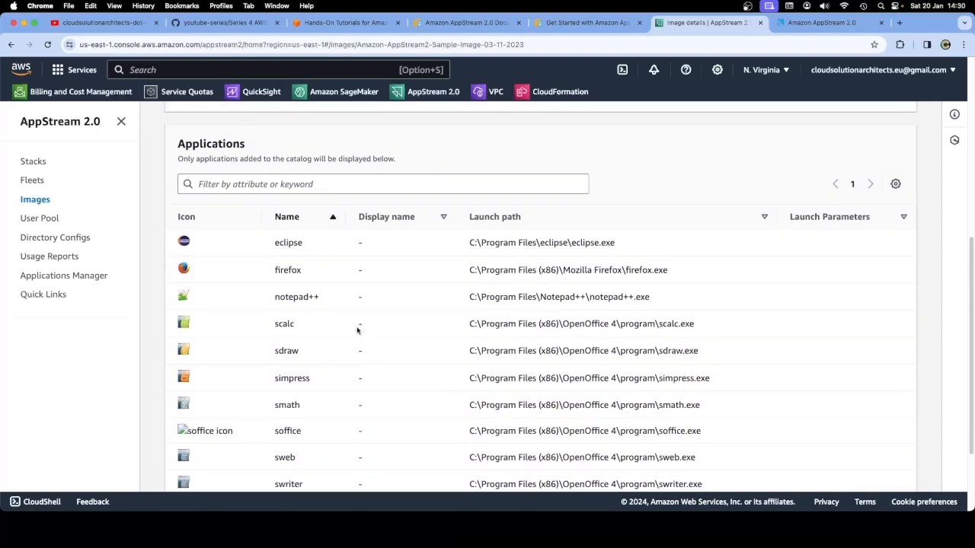
pyautogui.scroll(-3, 357, 330)
pyautogui.scroll(10, 358, 330)
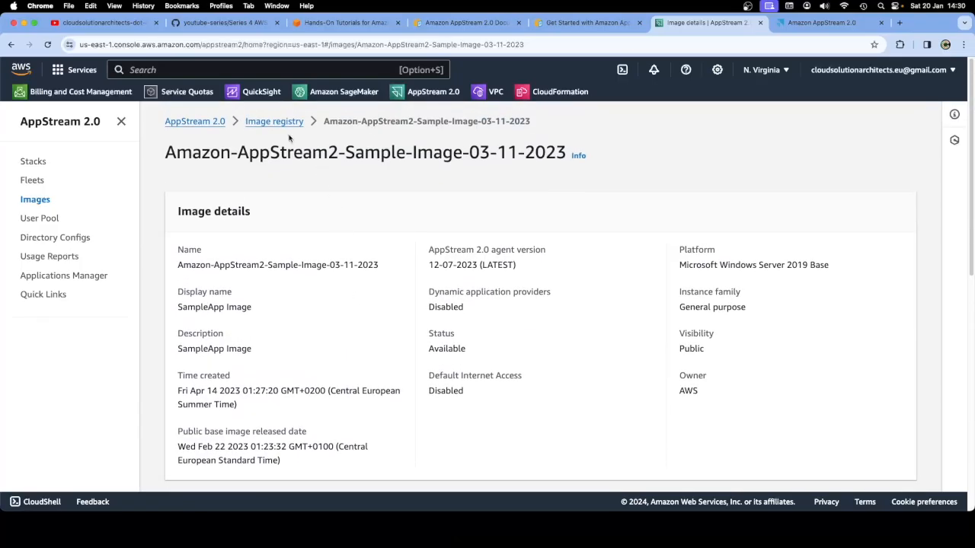
pyautogui.click(26, 183)
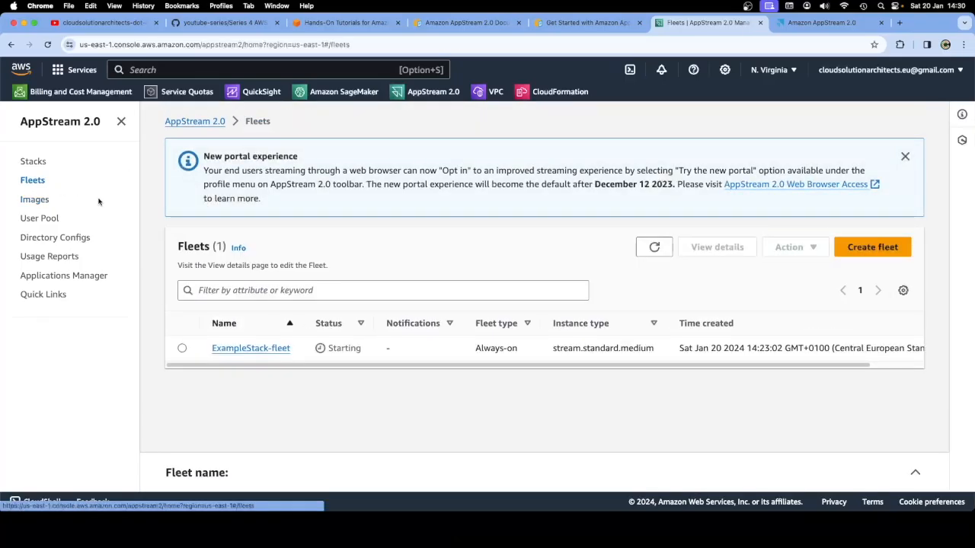
pyautogui.click(48, 45)
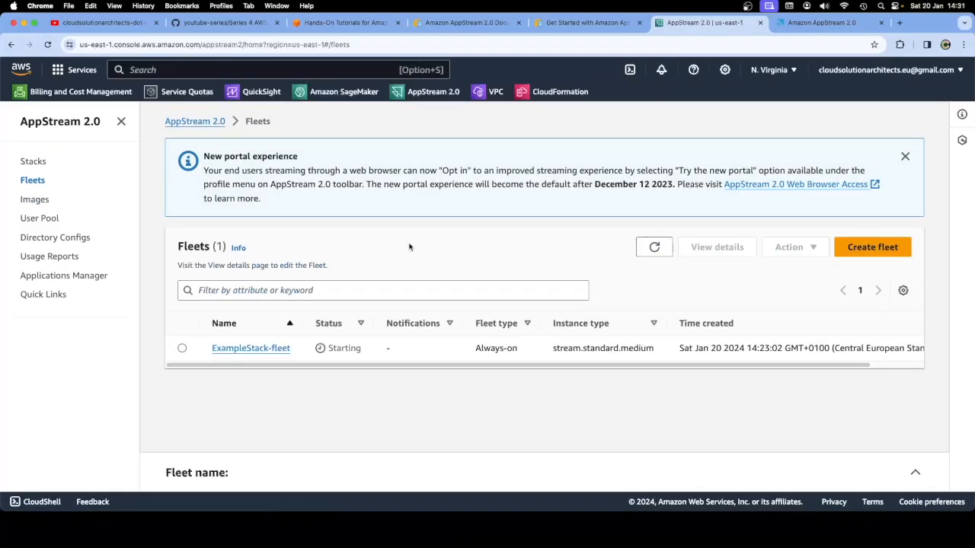
pyautogui.click(579, 28)
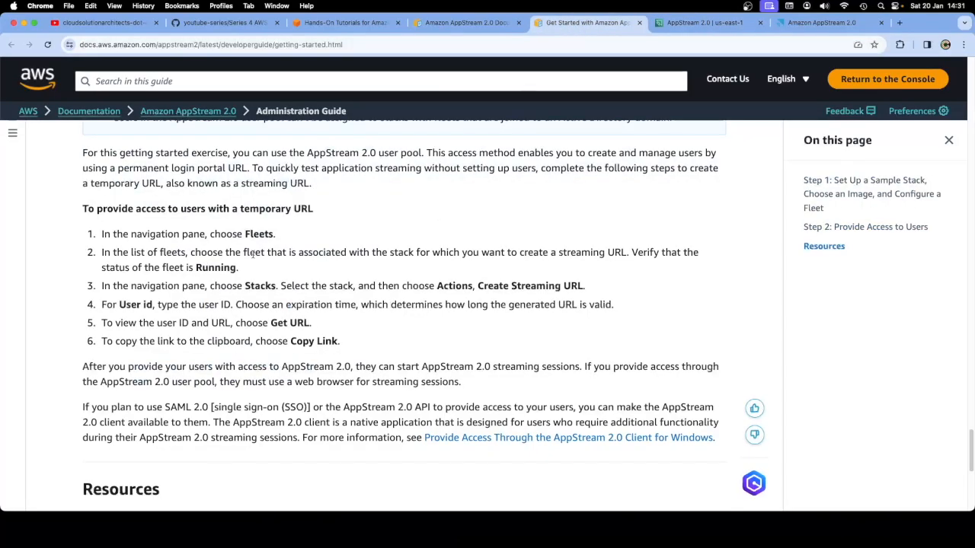
pyautogui.click(698, 29)
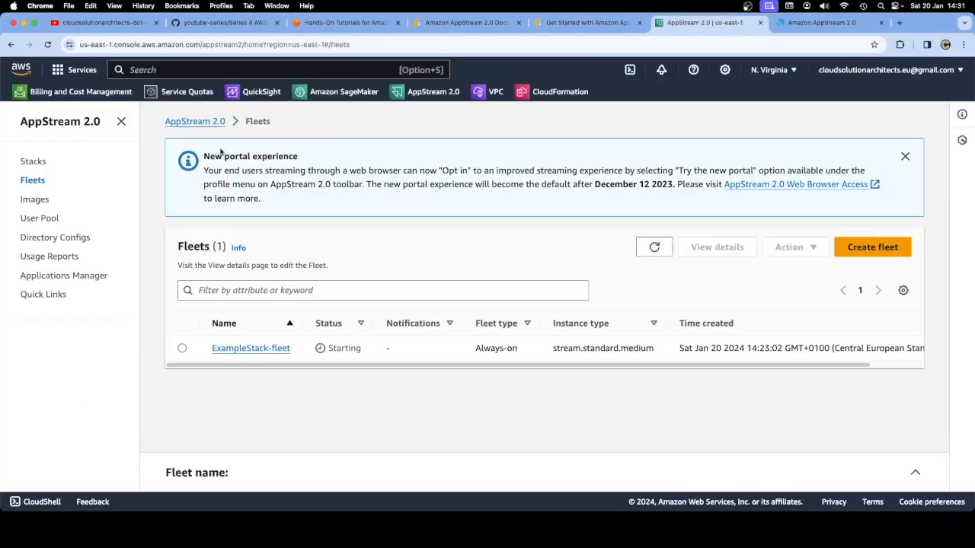
pyautogui.click(554, 29)
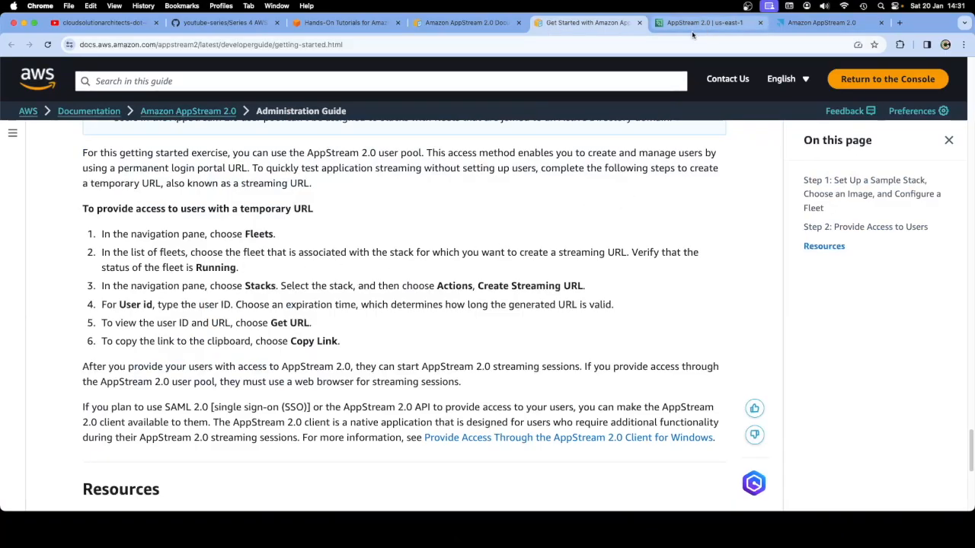
pyautogui.doubleClick(219, 267)
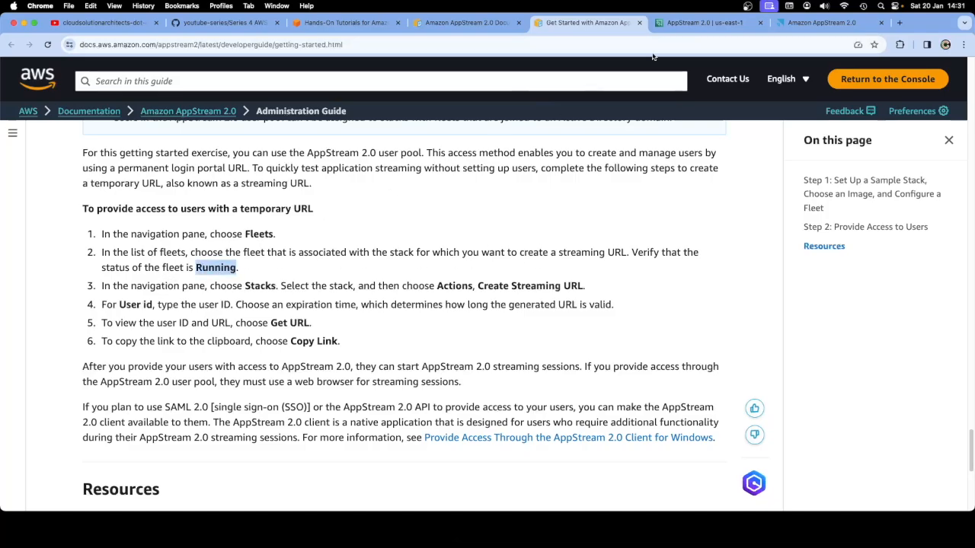
pyautogui.click(689, 29)
pyautogui.doubleClick(341, 348)
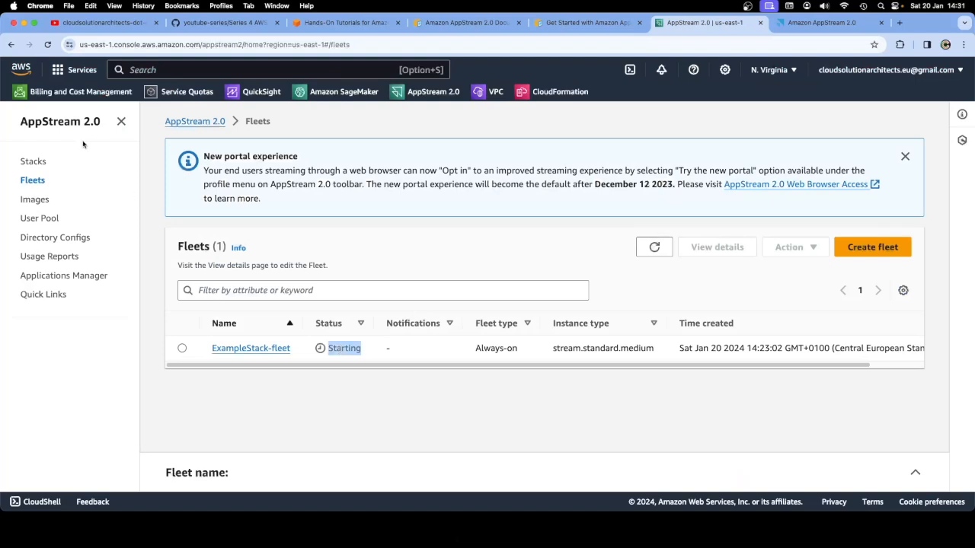
pyautogui.click(47, 45)
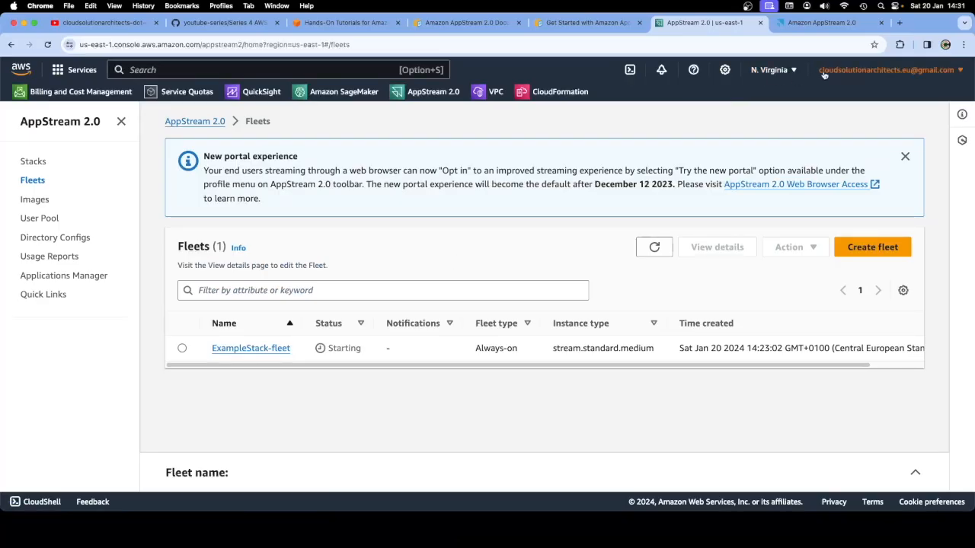
# Check the region menu without changing region and reload the Fleets page
pyautogui.click(761, 71)
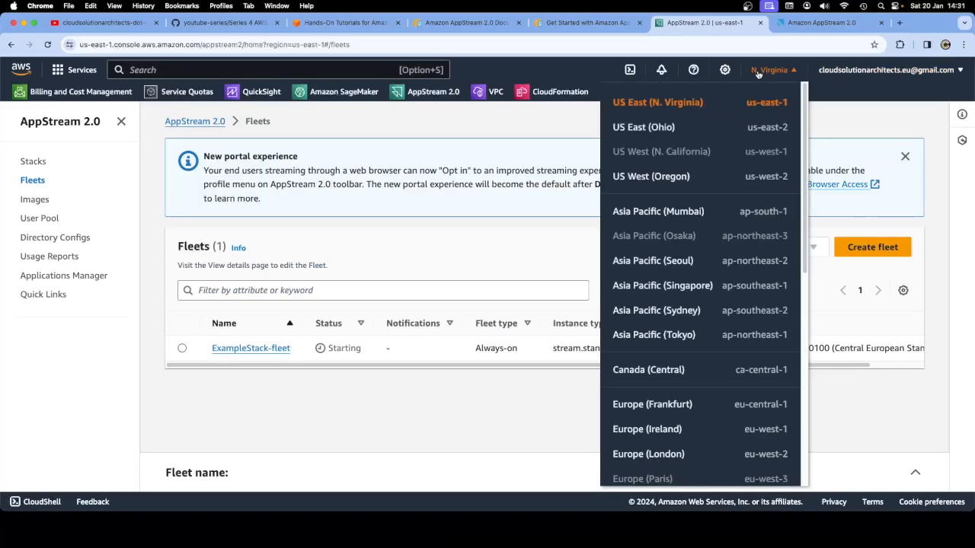
pyautogui.click(425, 251)
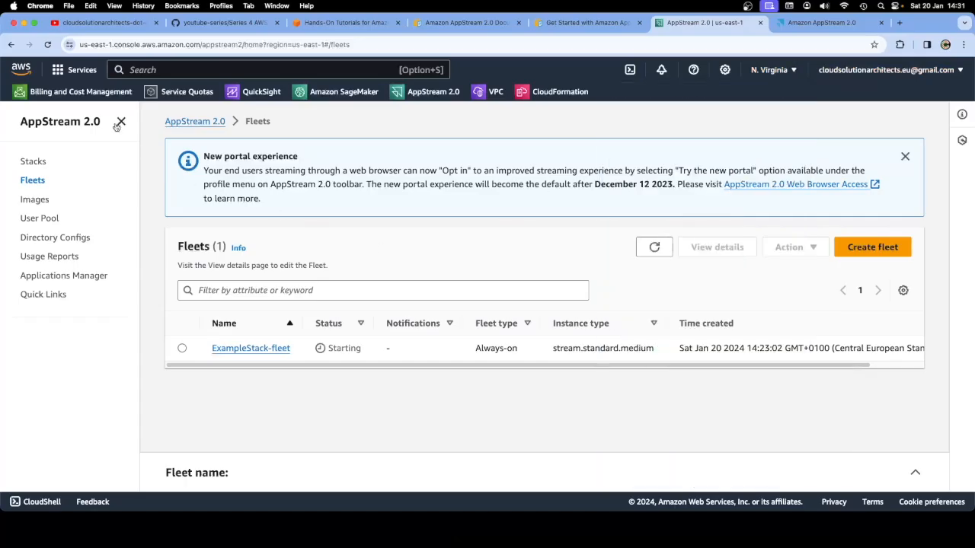
pyautogui.click(48, 44)
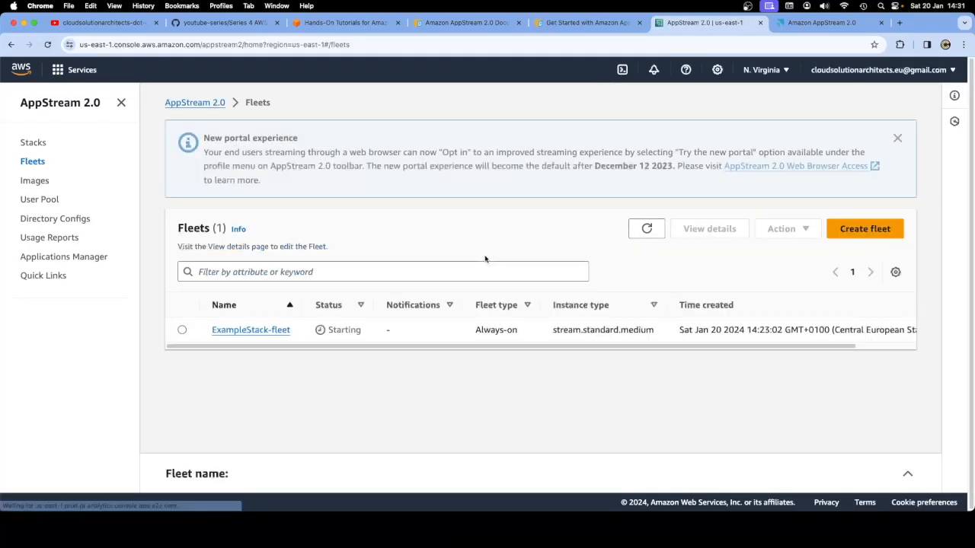
pyautogui.click(586, 22)
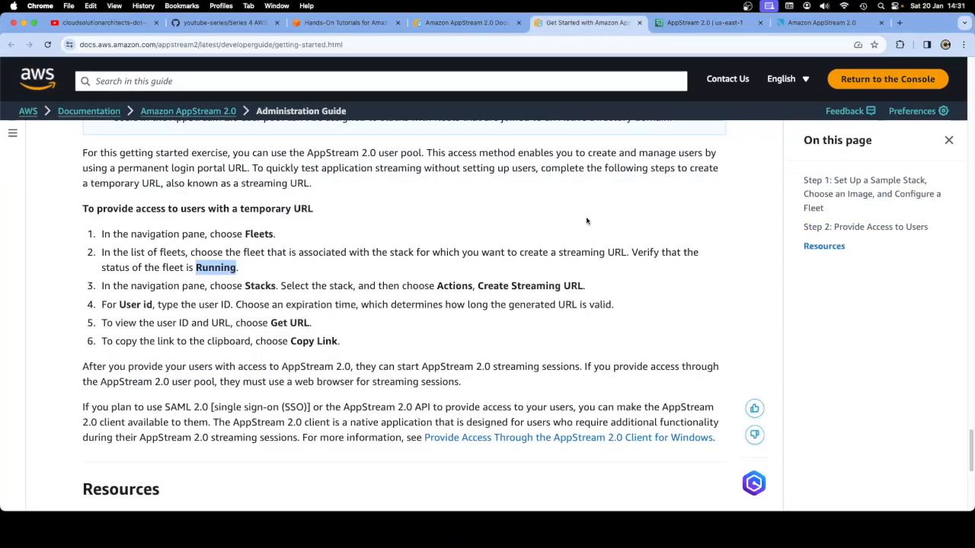
pyautogui.click(698, 24)
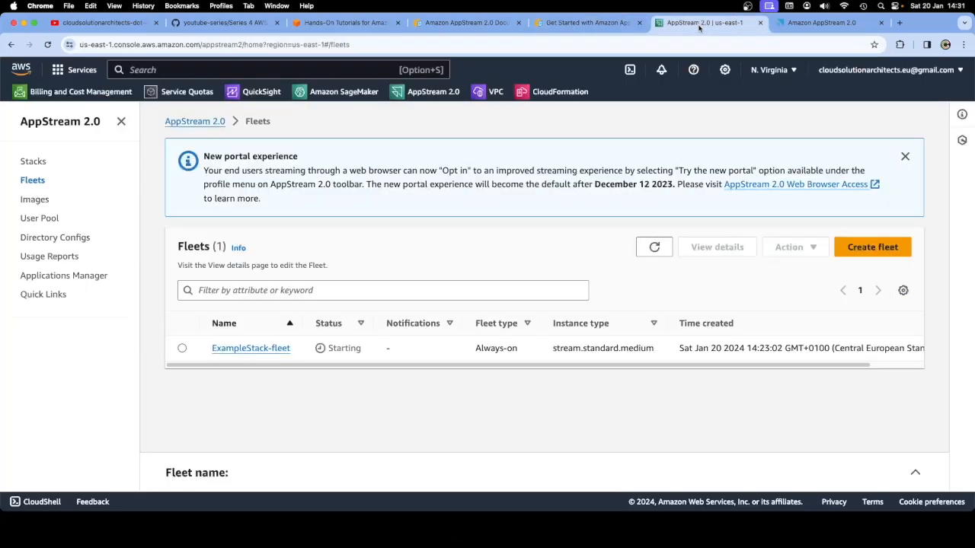
# Confirm ExampleStack is Active, then reload Fleets to see ExampleStack-fleet still Starting
pyautogui.click(33, 162)
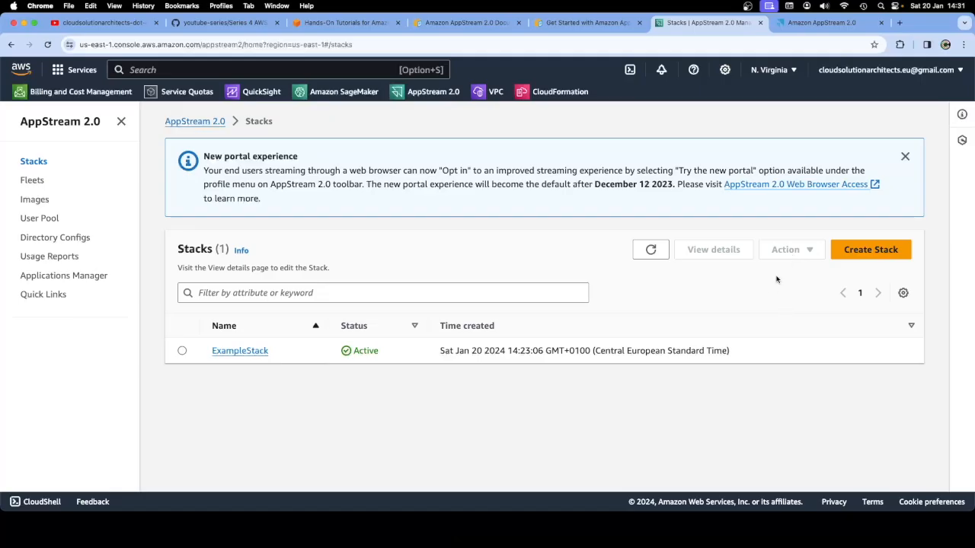
pyautogui.click(32, 181)
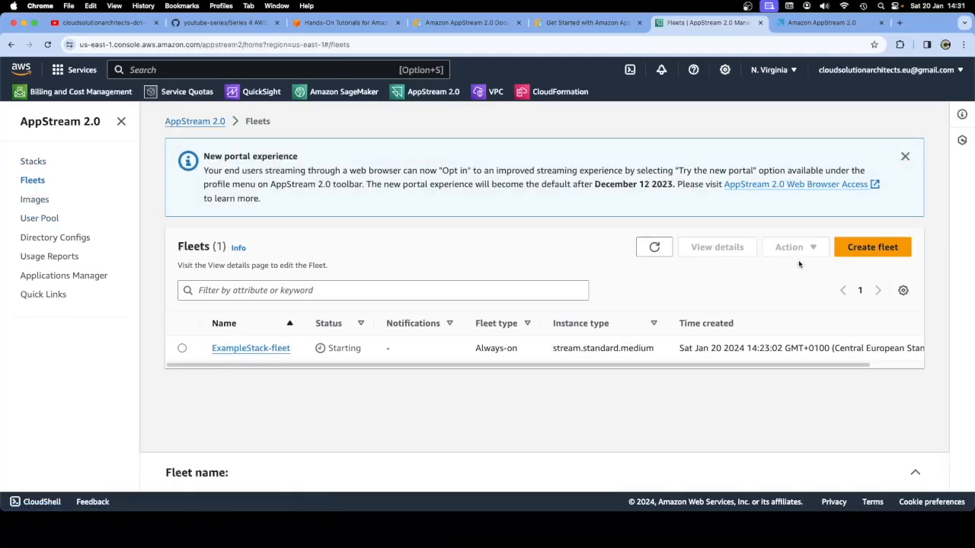
pyautogui.click(47, 44)
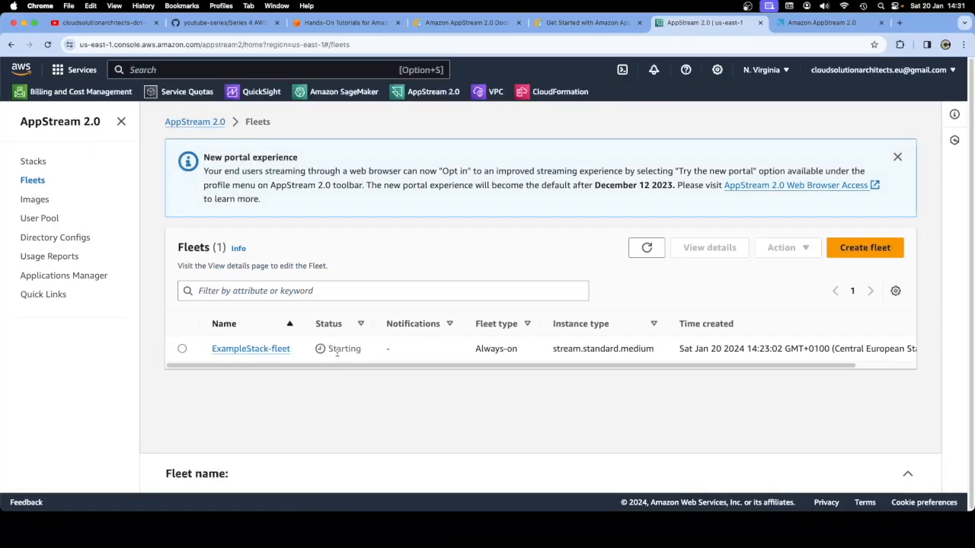
pyautogui.doubleClick(339, 348)
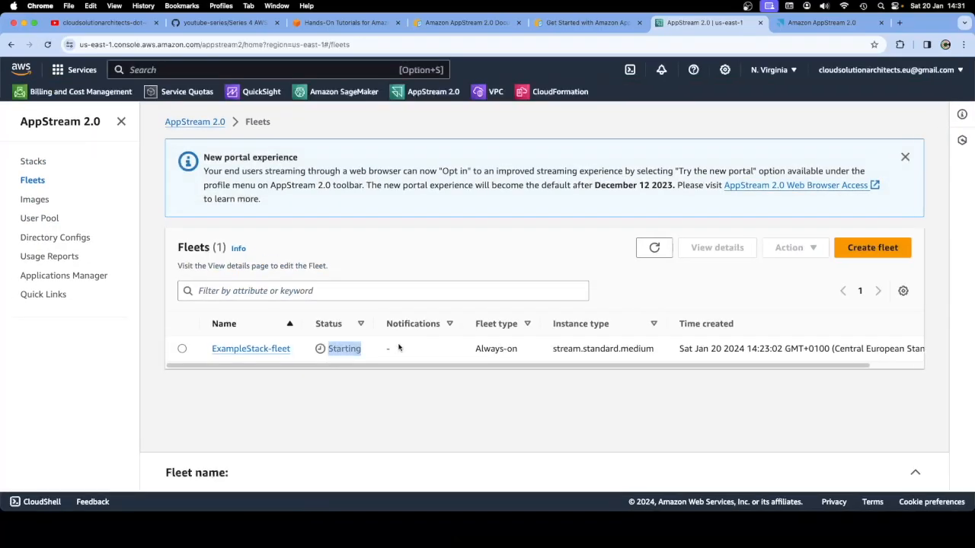
pyautogui.click(583, 24)
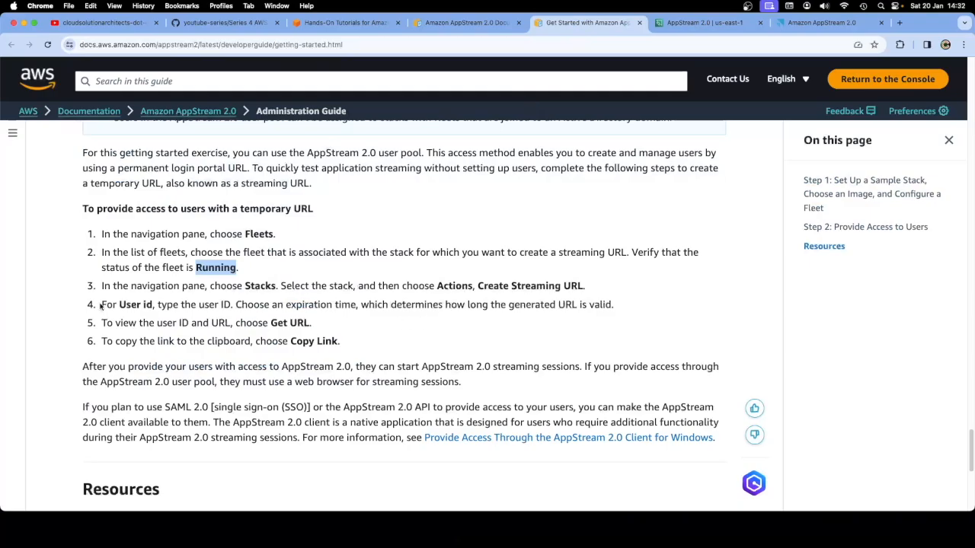
# Read the guide's paragraphs on starting streaming sessions and SAML 2.0 user access
pyautogui.click(196, 306)
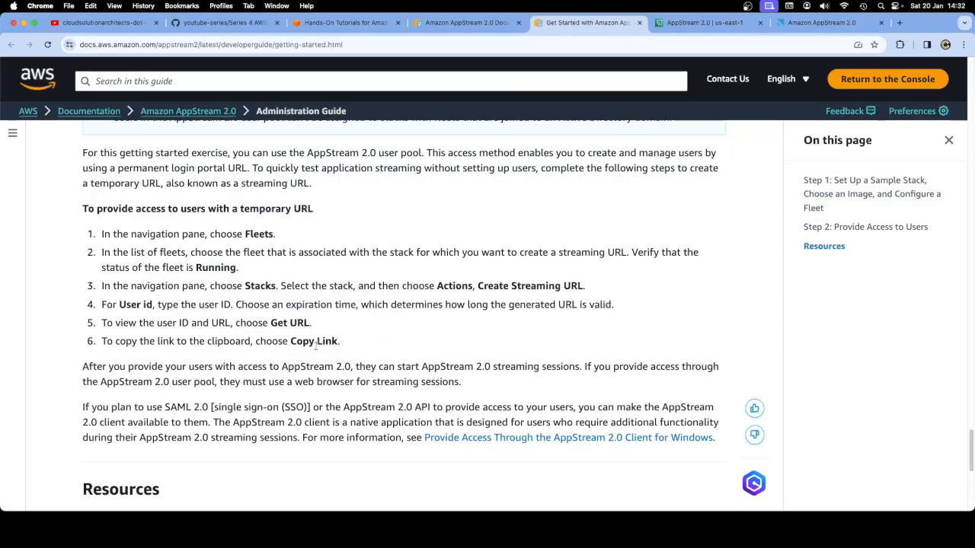
pyautogui.scroll(-2, 372, 348)
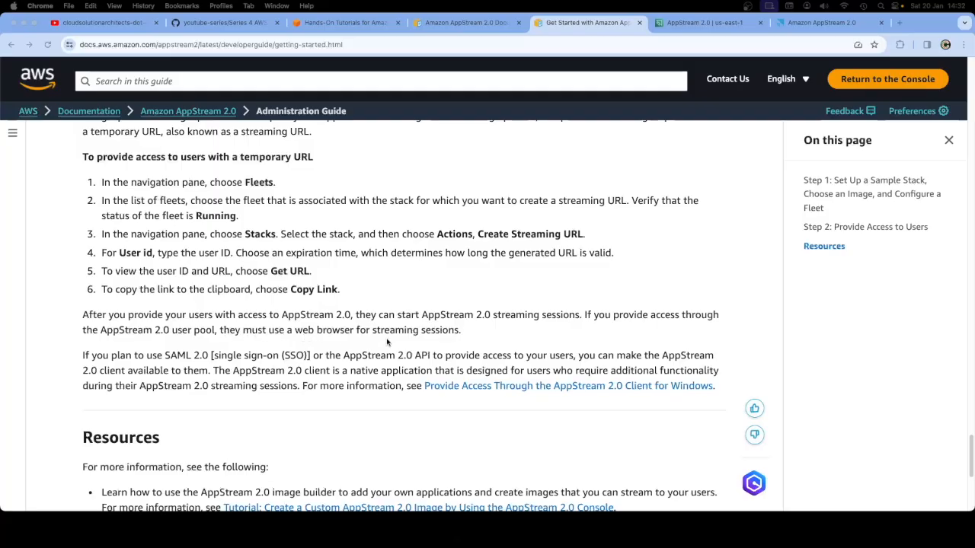
pyautogui.moveTo(460, 333); pyautogui.dragTo(85, 315)
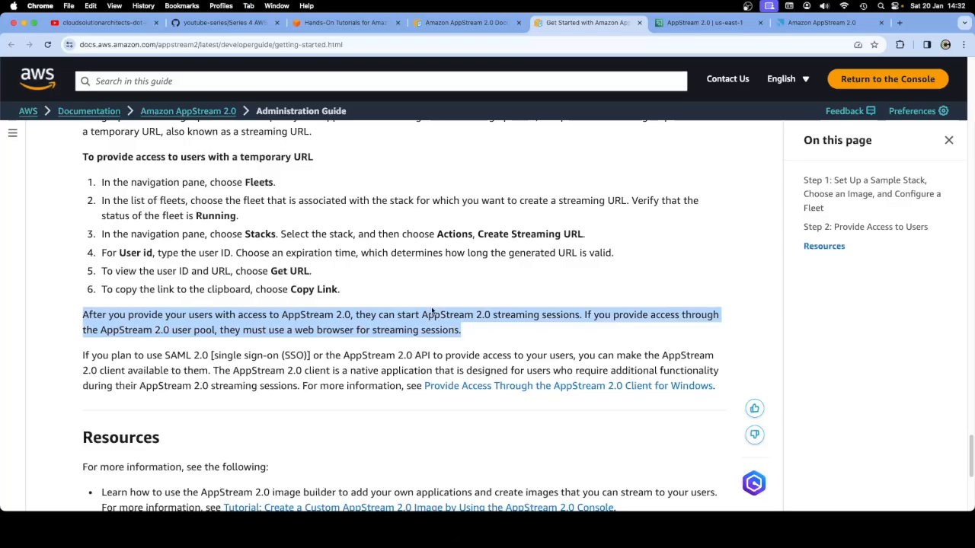
pyautogui.click(433, 285)
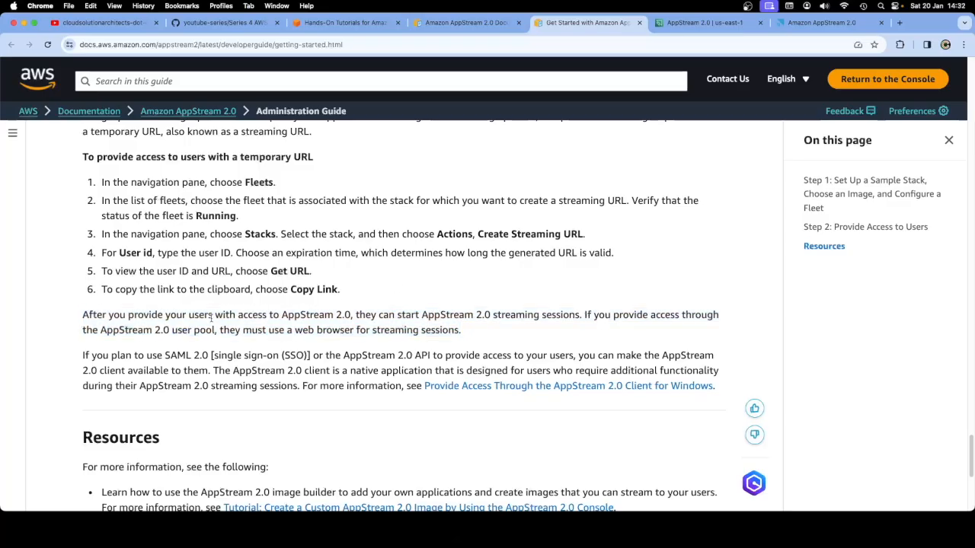
pyautogui.moveTo(83, 357); pyautogui.dragTo(576, 358)
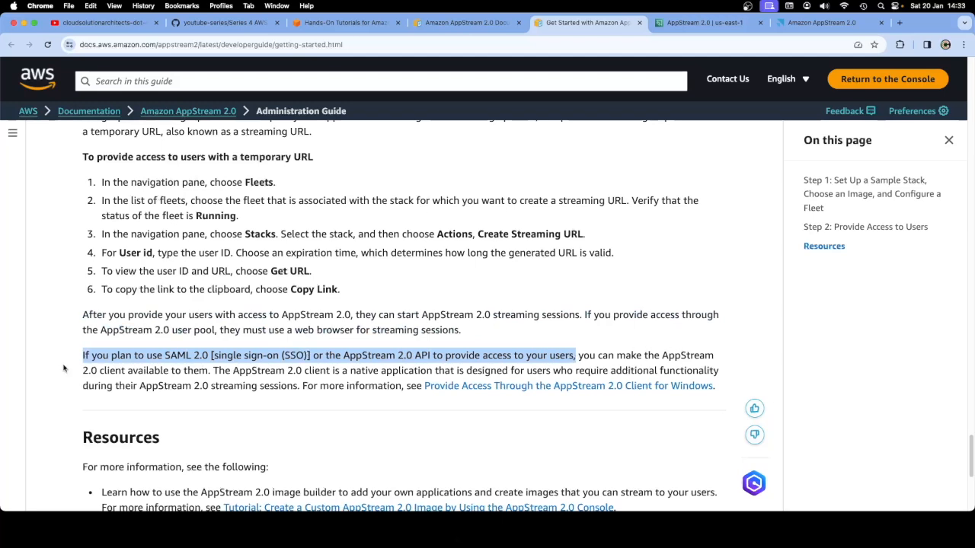
pyautogui.click(460, 310)
# Scroll to the temporary streaming URL steps above Resources, then return to the console's Fleets
pyautogui.scroll(-3, 457, 310)
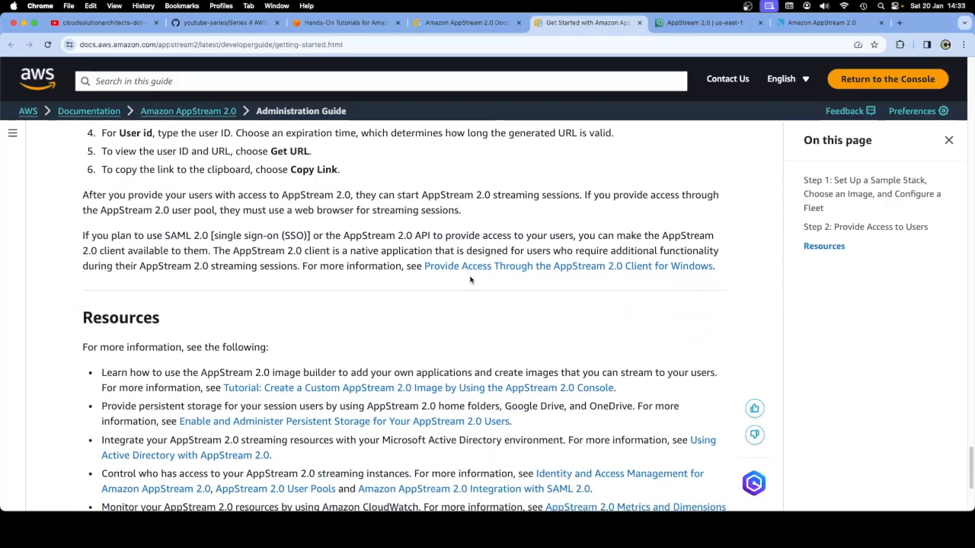
pyautogui.scroll(-3, 437, 323)
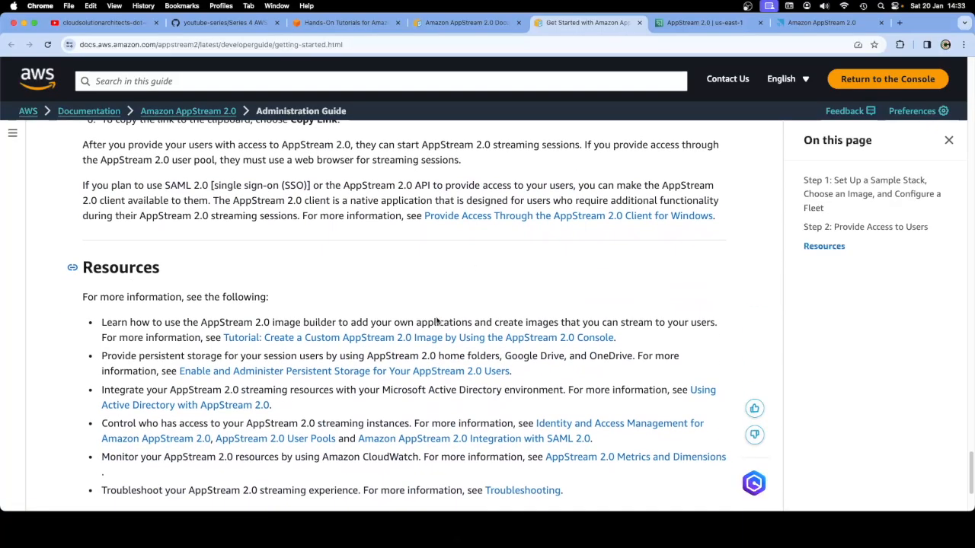
pyautogui.scroll(-1, 437, 323)
pyautogui.scroll(7, 439, 324)
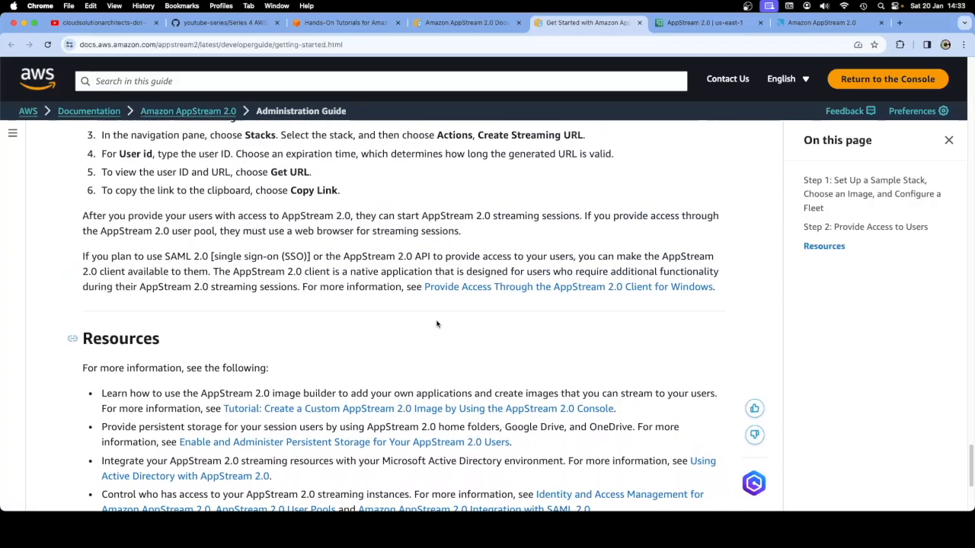
pyautogui.scroll(3, 438, 326)
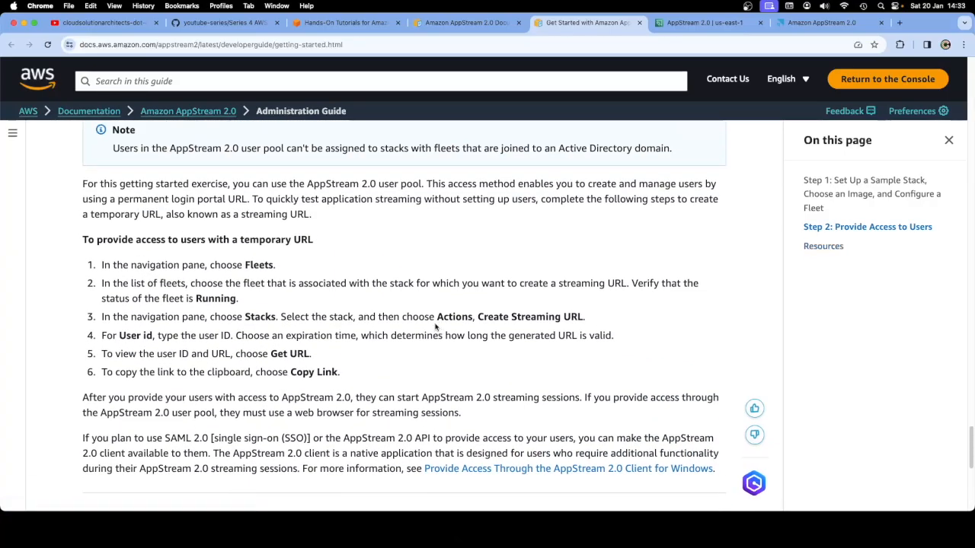
pyautogui.scroll(-1, 437, 331)
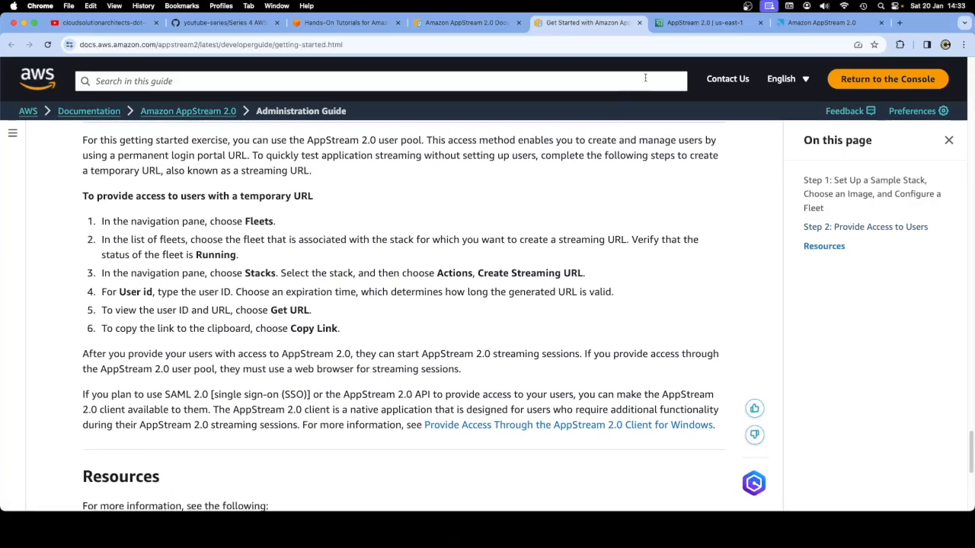
pyautogui.click(679, 28)
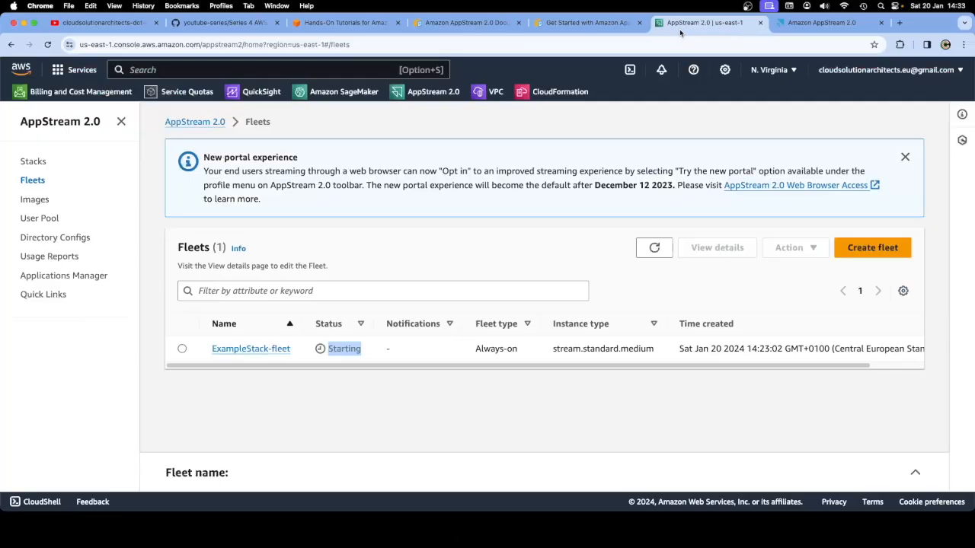
# Refresh Fleets to see ExampleStack-fleet Running, check Stacks, then open ExampleStack-fleet's details
pyautogui.click(48, 45)
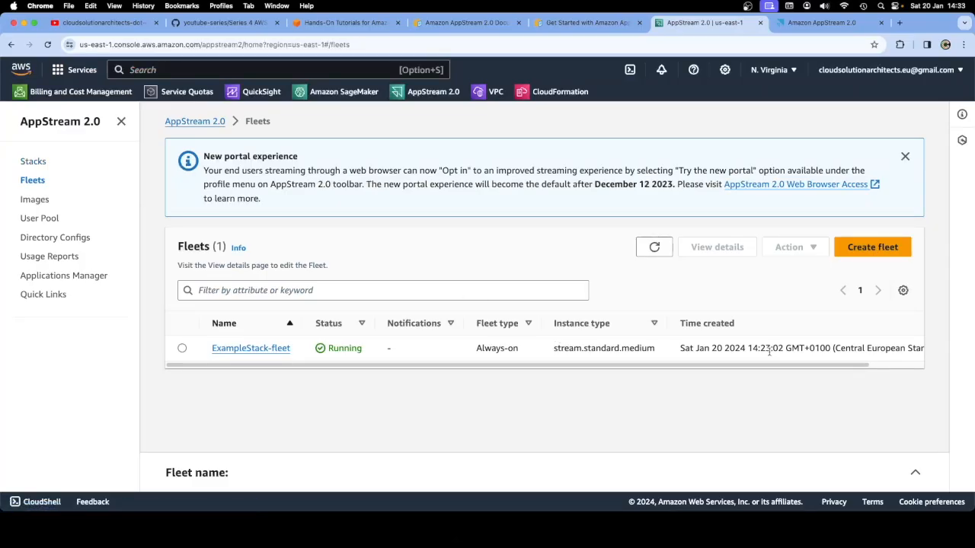
pyautogui.moveTo(782, 348); pyautogui.dragTo(759, 348)
pyautogui.click(33, 161)
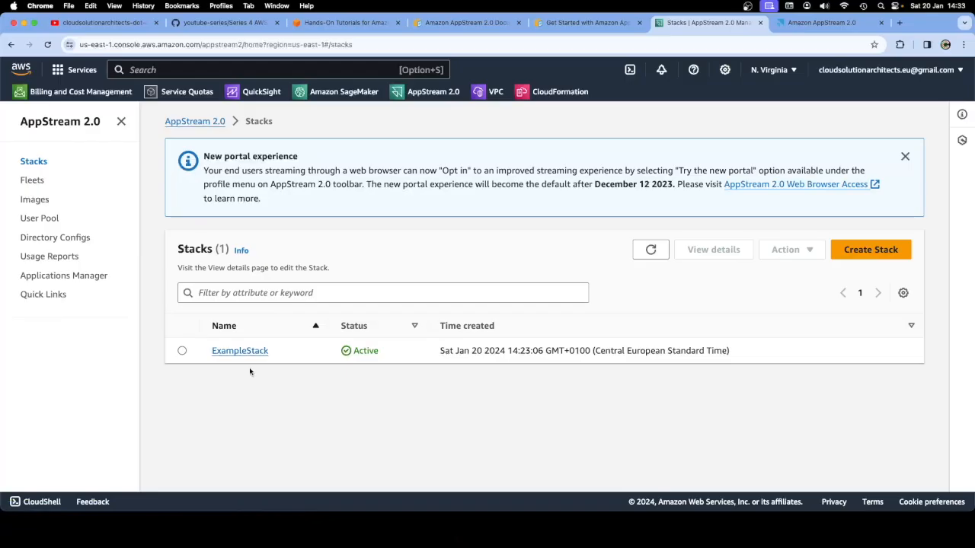
pyautogui.click(32, 181)
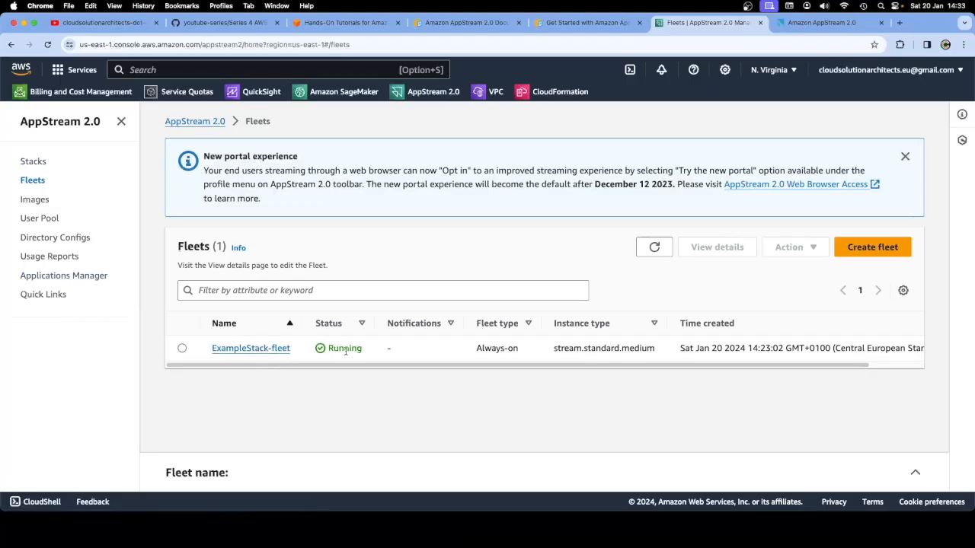
pyautogui.click(270, 348)
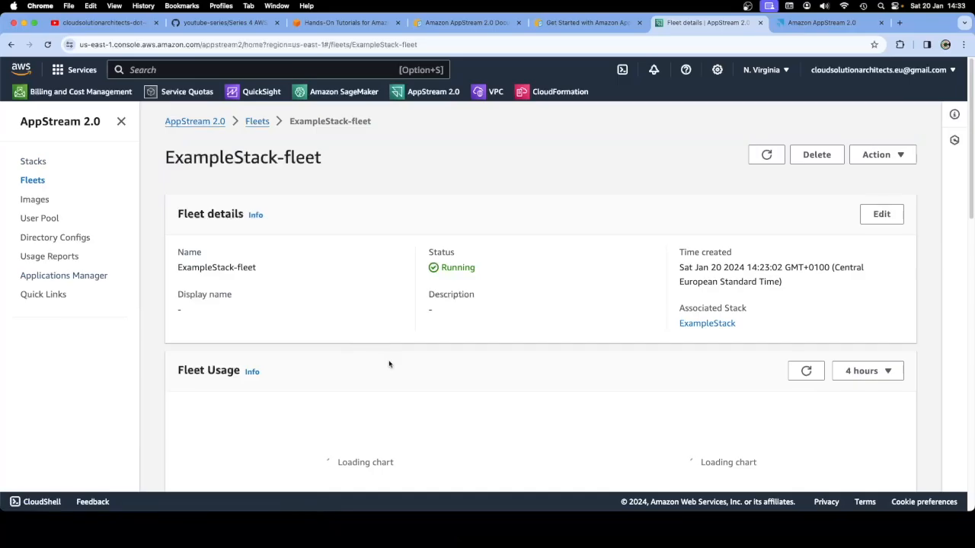
pyautogui.scroll(-5, 389, 364)
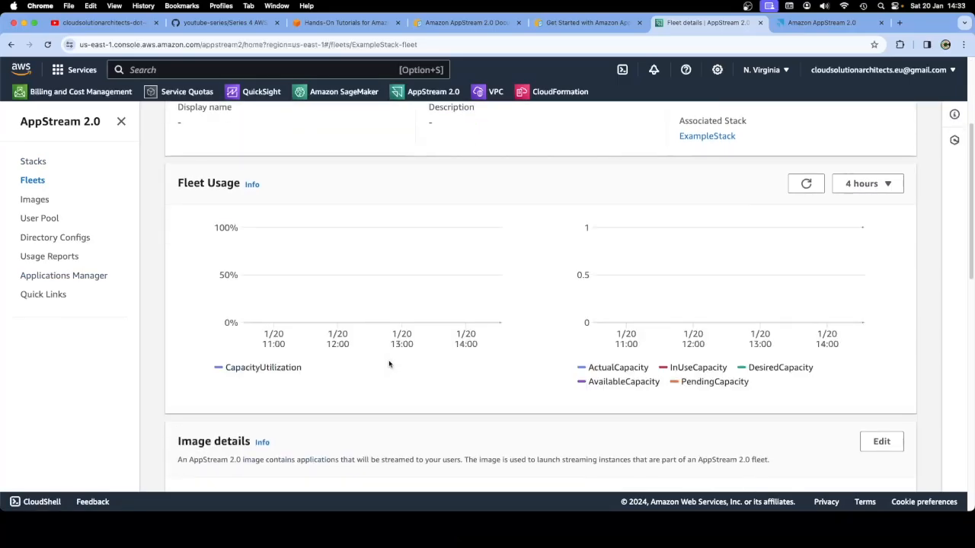
pyautogui.scroll(-3, 388, 364)
pyautogui.scroll(2, 392, 364)
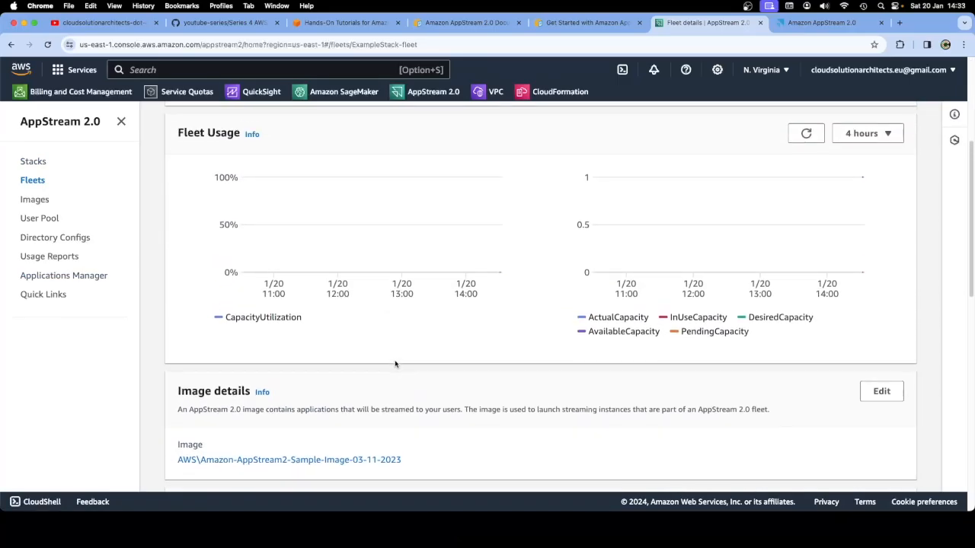
pyautogui.moveTo(180, 133); pyautogui.dragTo(237, 135)
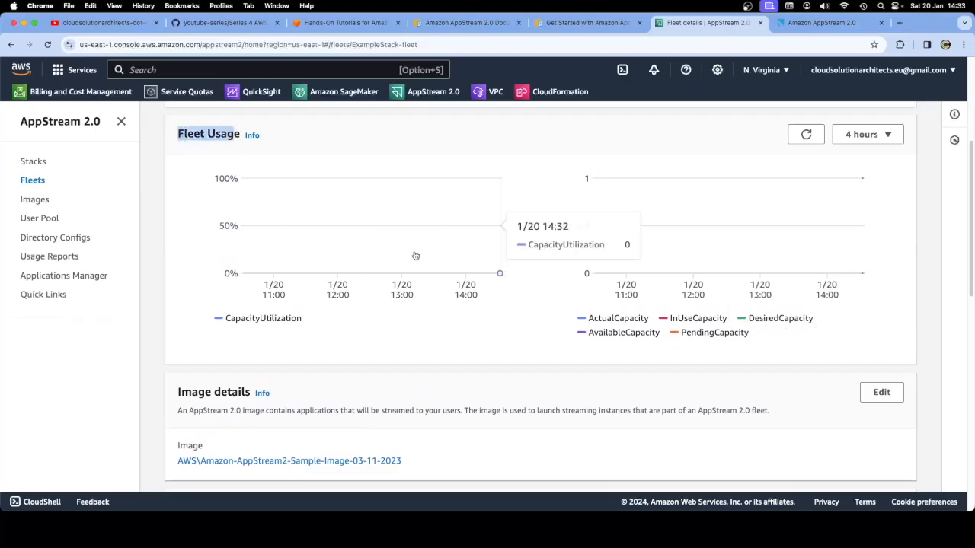
pyautogui.scroll(-4, 476, 358)
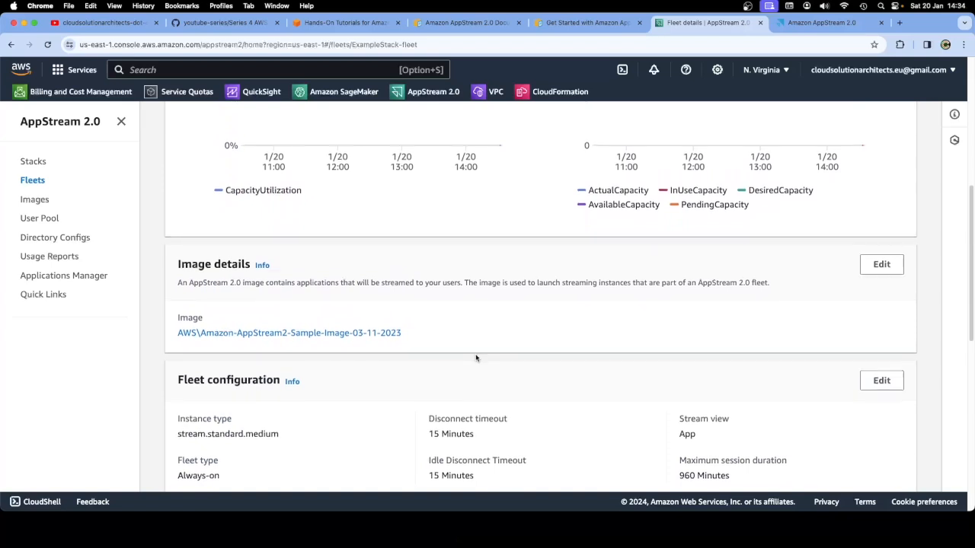
pyautogui.moveTo(402, 311); pyautogui.dragTo(177, 311)
pyautogui.click(377, 290)
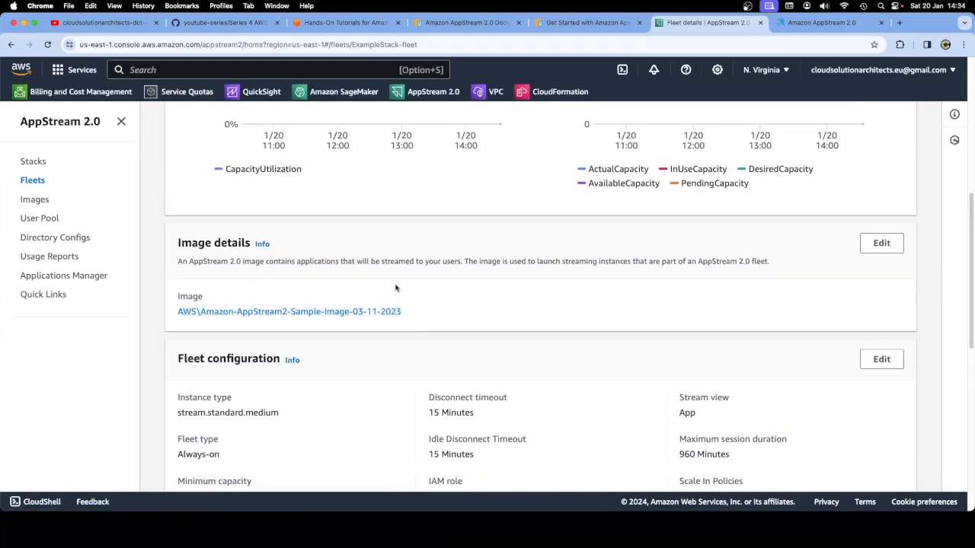
pyautogui.scroll(-1, 394, 285)
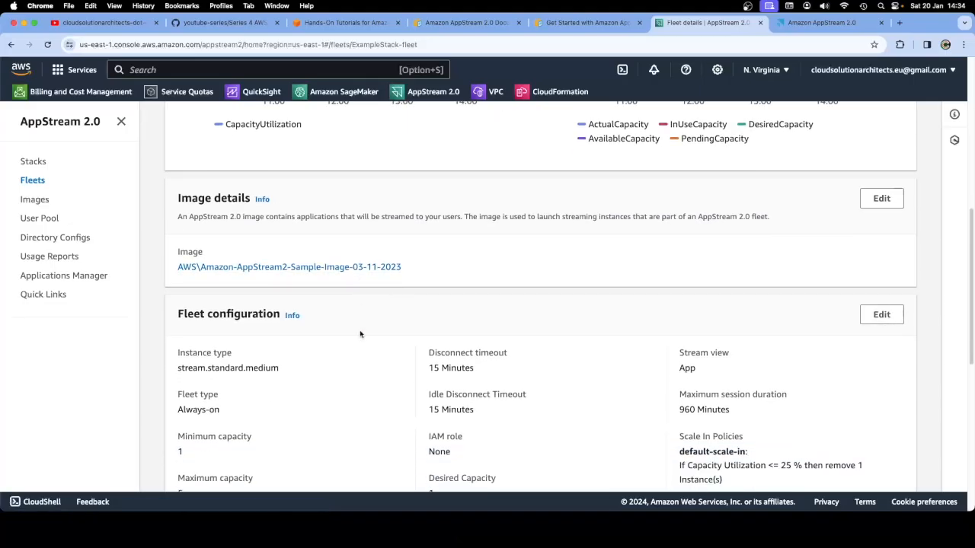
pyautogui.scroll(-3, 360, 334)
pyautogui.scroll(-3, 360, 333)
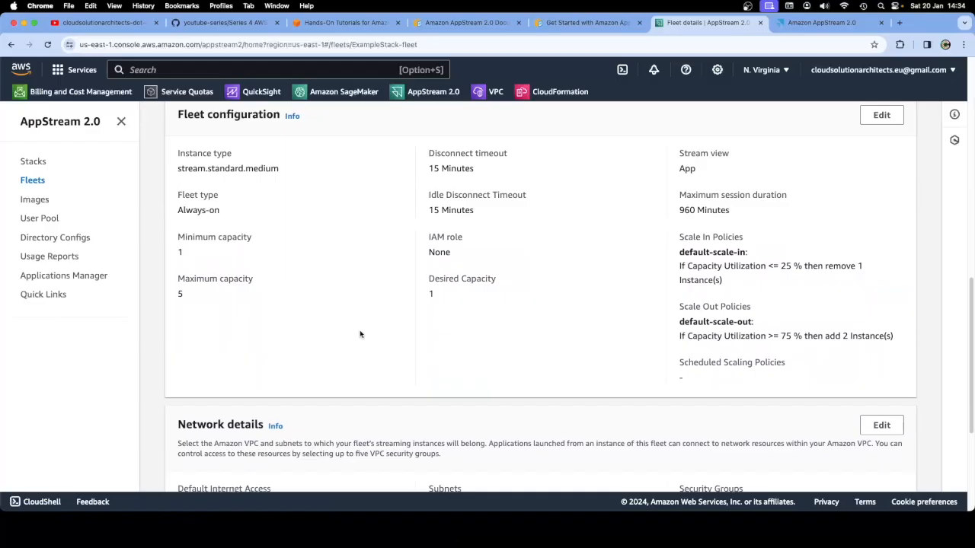
pyautogui.scroll(1, 360, 333)
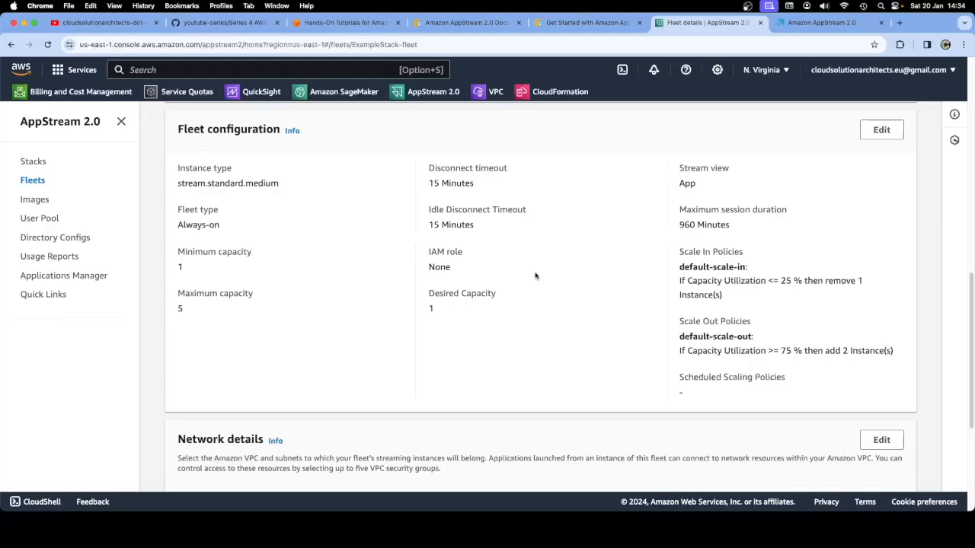
pyautogui.moveTo(678, 209); pyautogui.dragTo(788, 227)
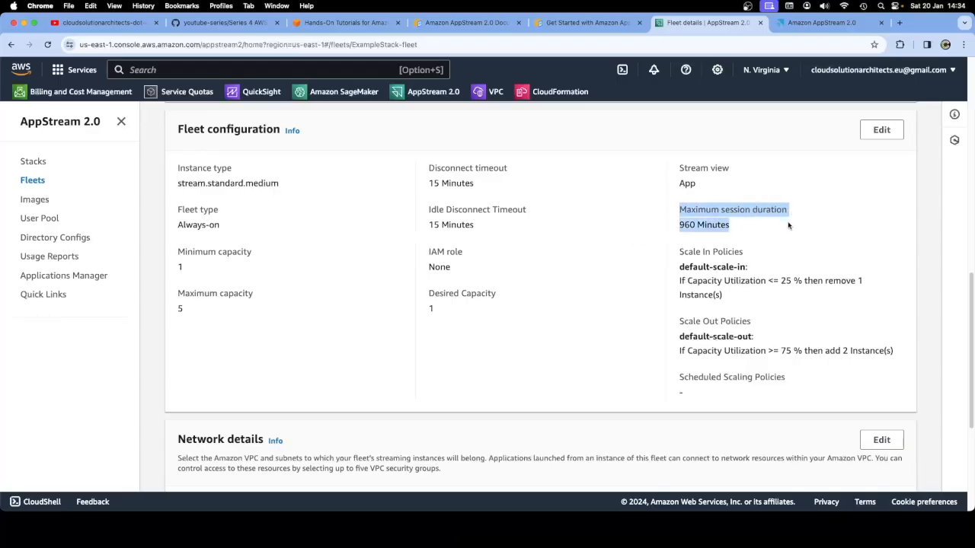
pyautogui.click(787, 228)
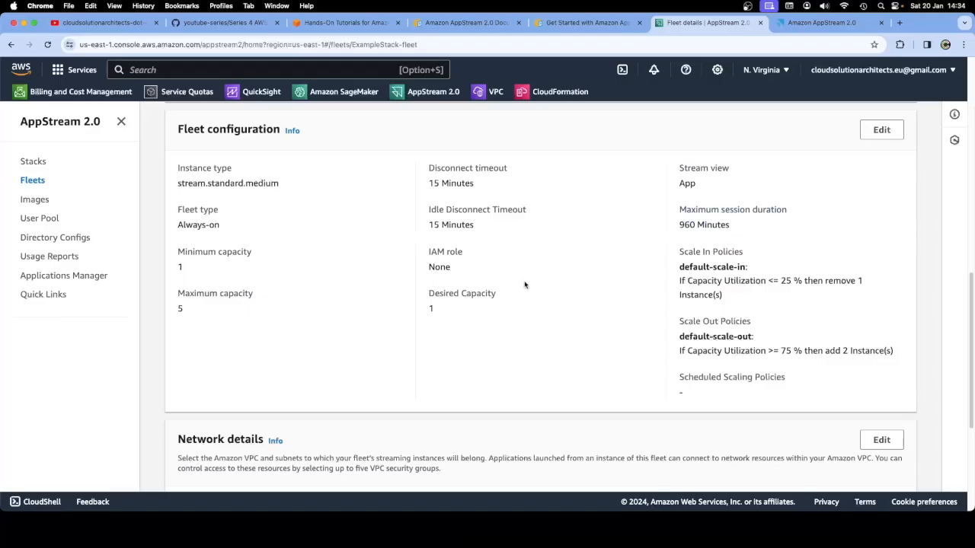
pyautogui.doubleClick(454, 167)
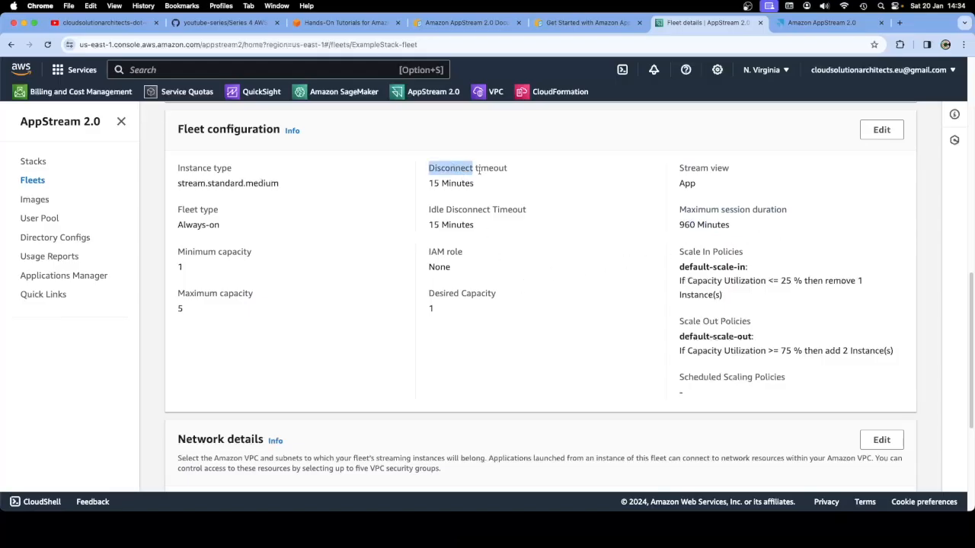
pyautogui.doubleClick(456, 183)
pyautogui.moveTo(456, 183); pyautogui.dragTo(430, 182)
pyautogui.click(455, 199)
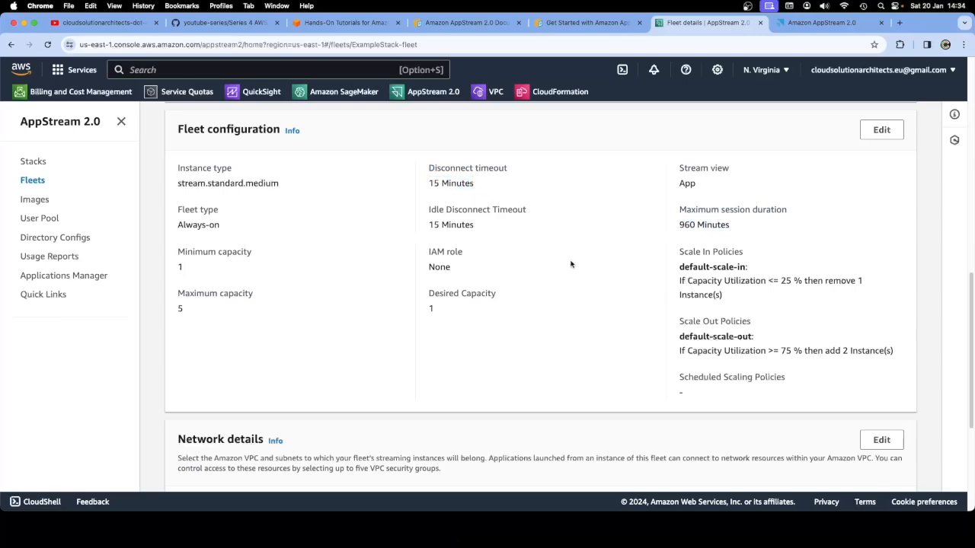
pyautogui.scroll(-5, 570, 264)
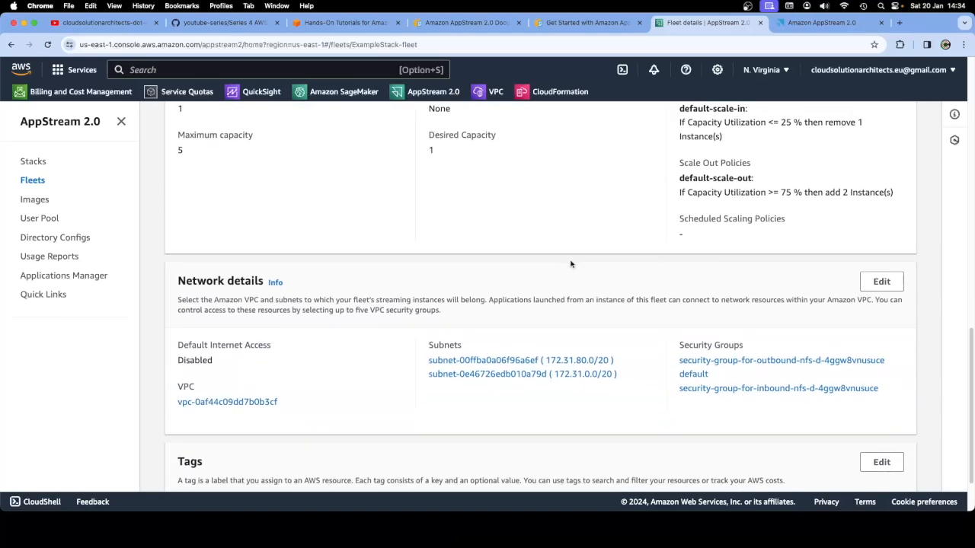
pyautogui.scroll(-1, 571, 264)
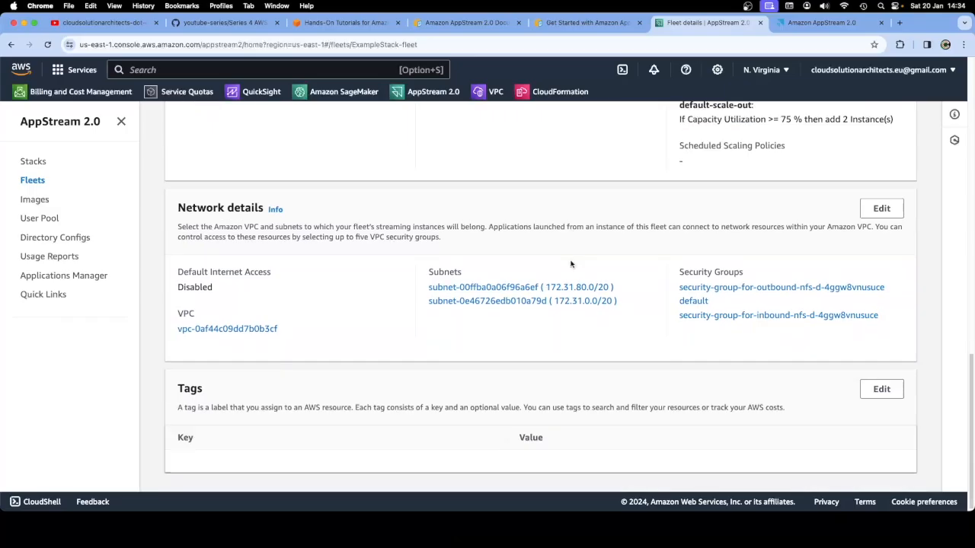
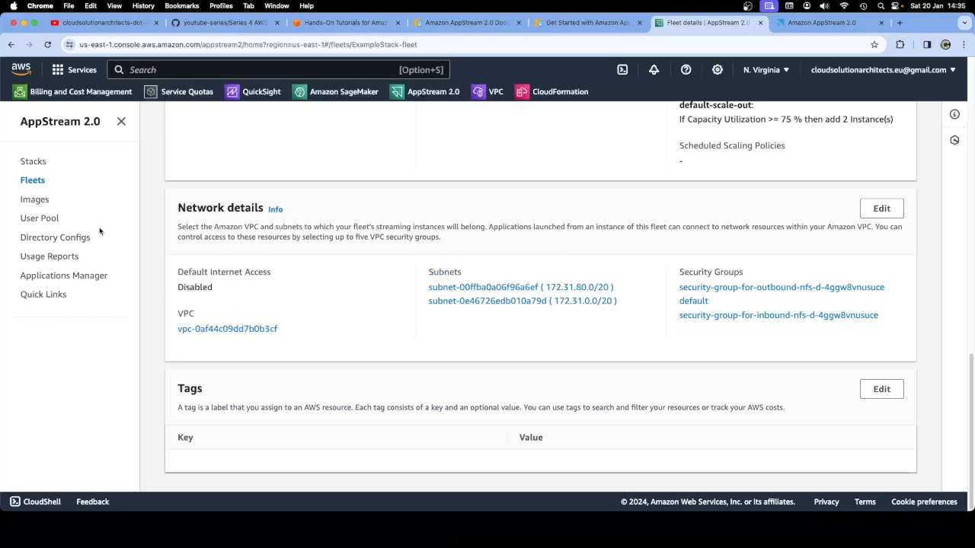
# Highlight the fleet's network details section and compare it against the notes app
pyautogui.scroll(1, 446, 223)
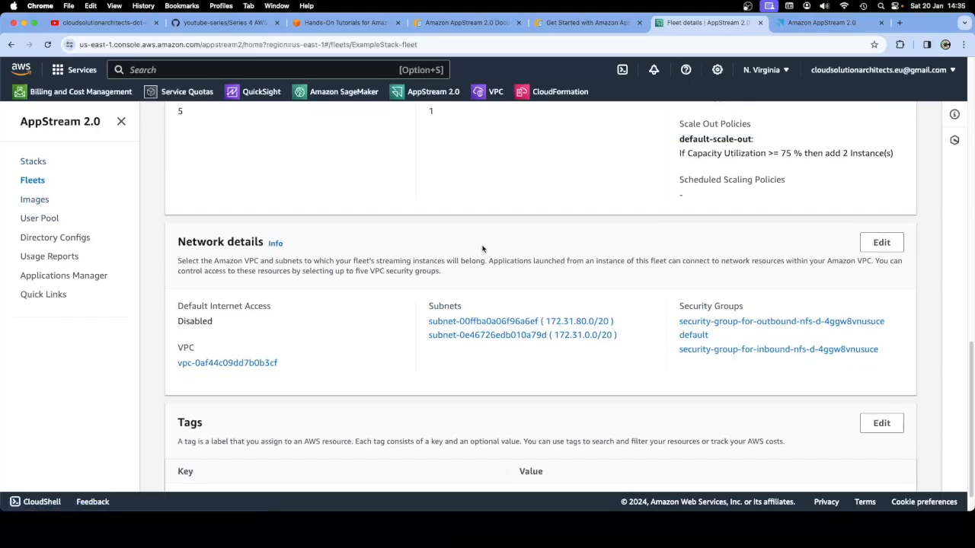
pyautogui.scroll(-1, 483, 252)
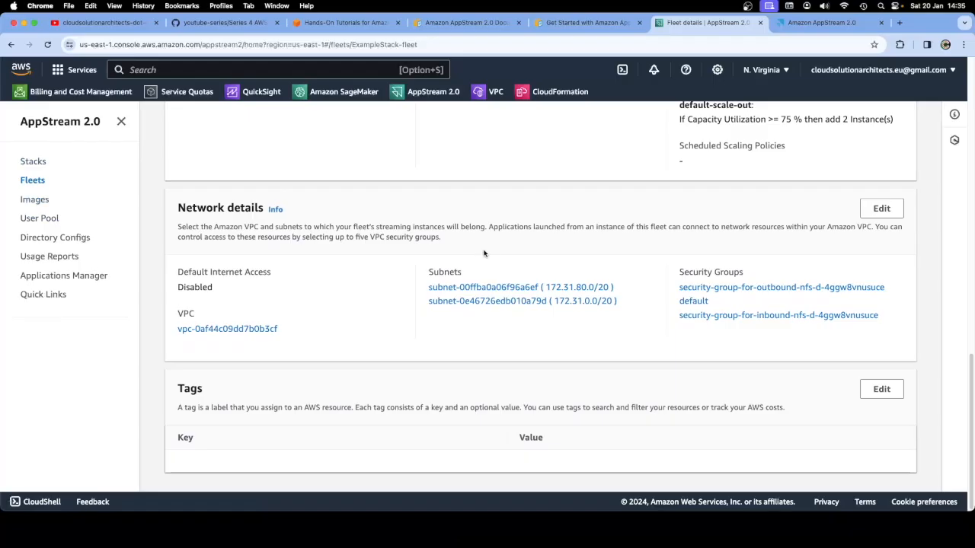
pyautogui.scroll(10, 484, 255)
pyautogui.scroll(-10, 485, 256)
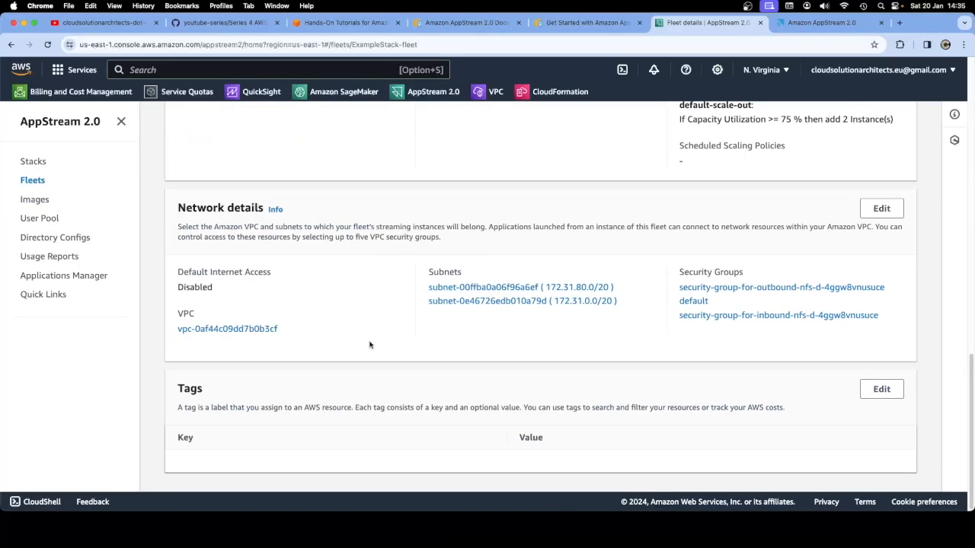
pyautogui.moveTo(812, 349); pyautogui.dragTo(170, 214)
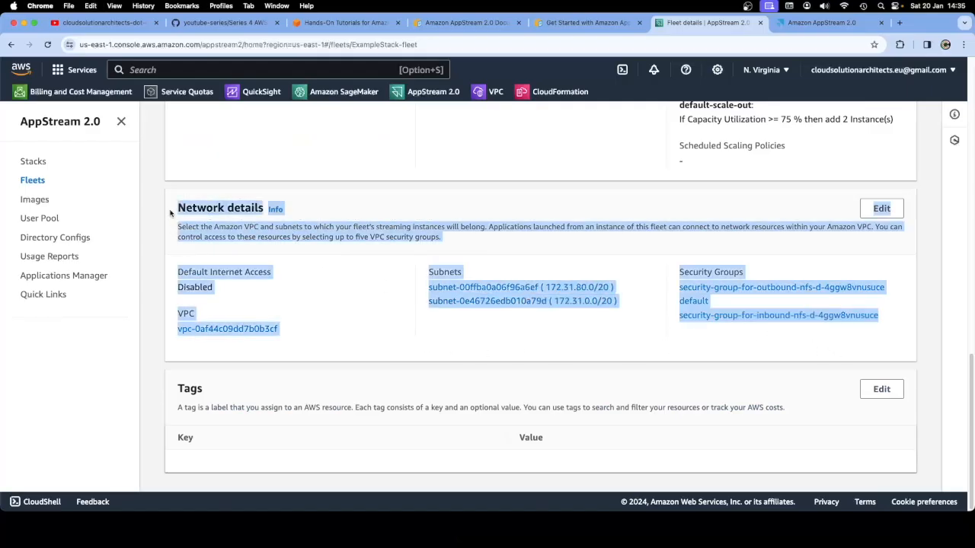
pyautogui.press('super+Tab')
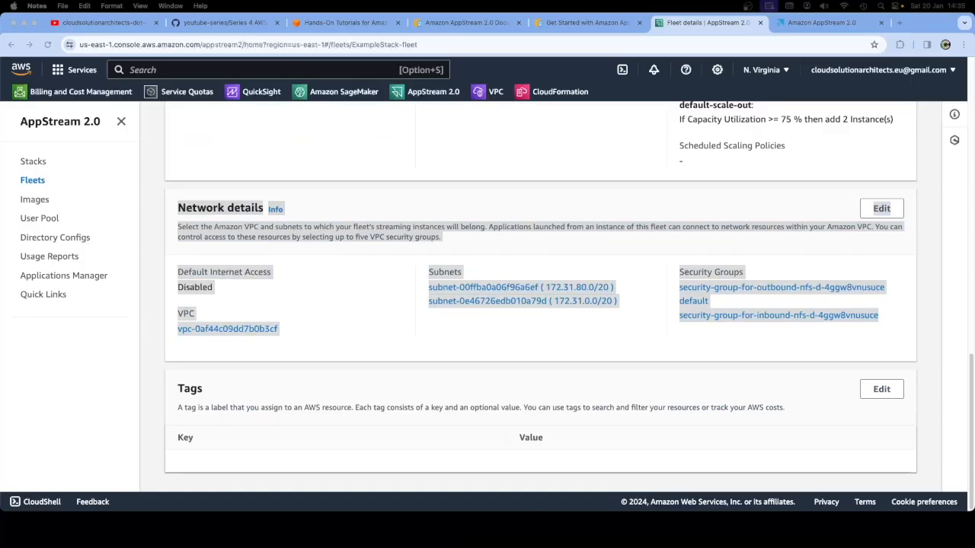
pyautogui.press('super+Tab')
pyautogui.click(374, 308)
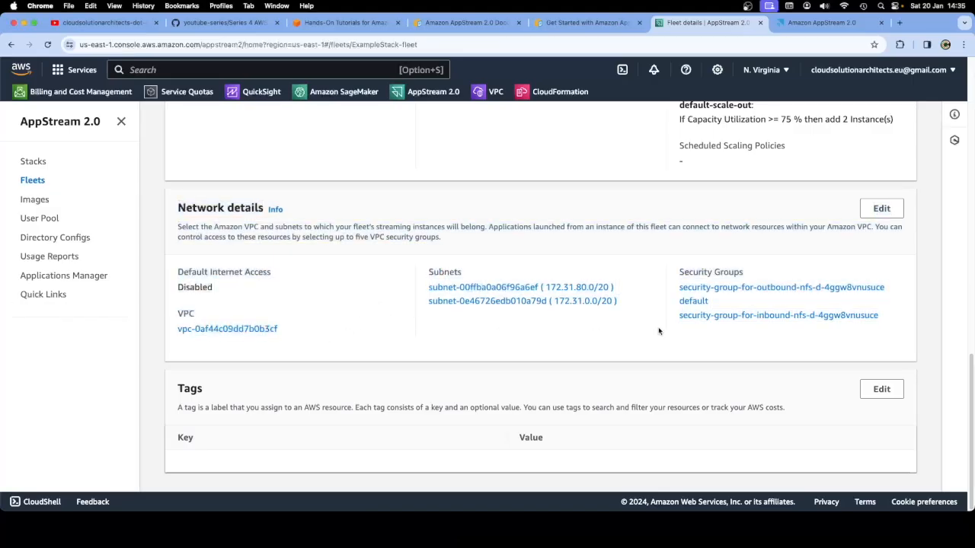
pyautogui.moveTo(746, 342); pyautogui.dragTo(181, 212)
pyautogui.click(309, 250)
# Open VPC vpc-0af44c09dd7b0b3cf's details and review its six subnets and 172.31.0.0/16 CIDR
pyautogui.click(482, 92)
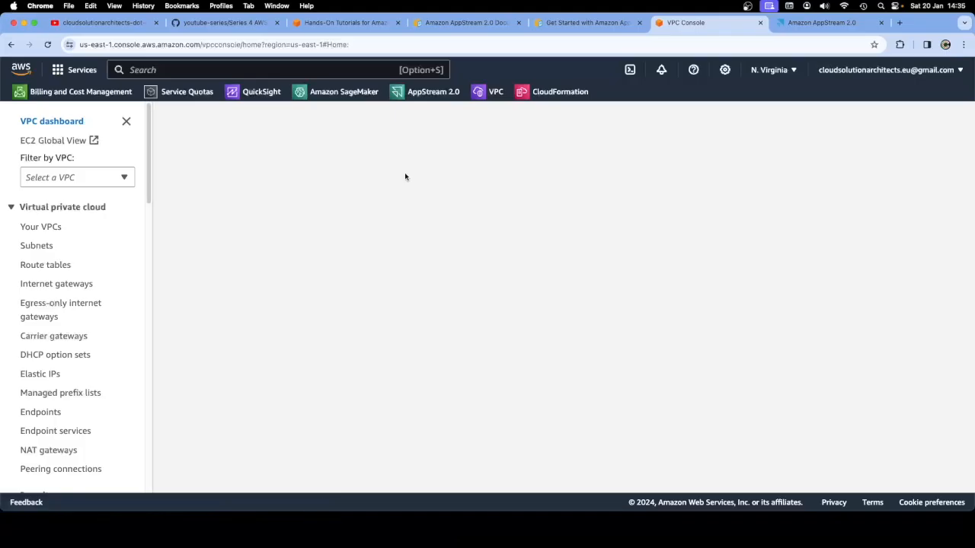
pyautogui.click(70, 177)
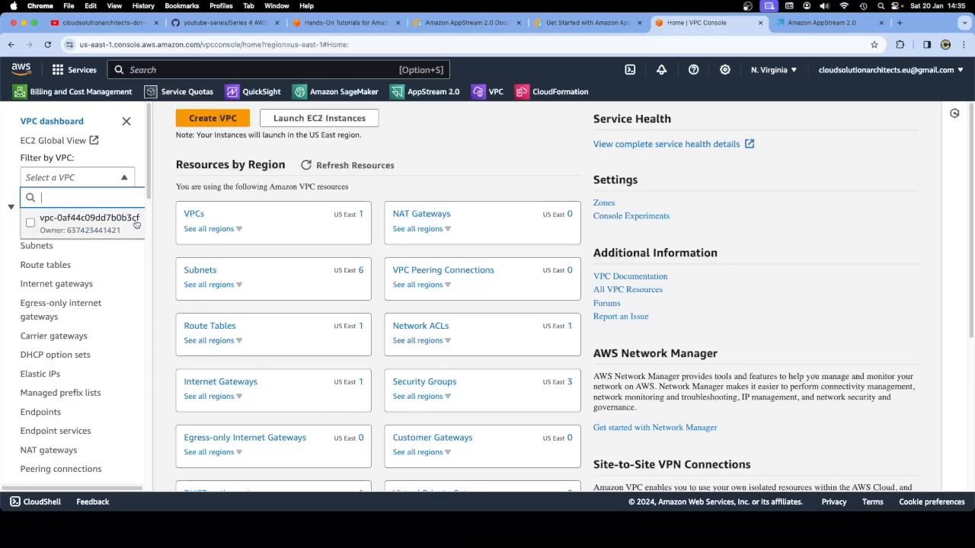
pyautogui.click(30, 225)
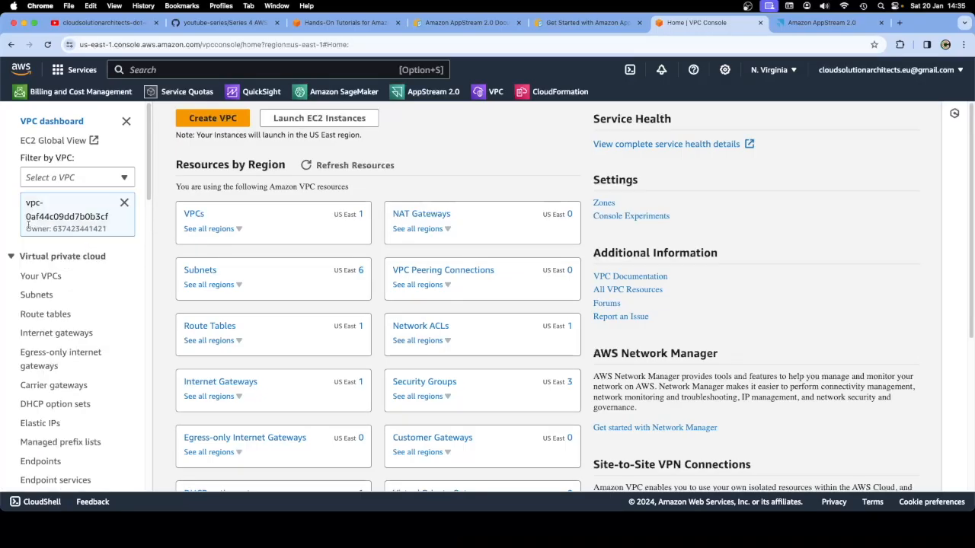
pyautogui.scroll(-2, 85, 252)
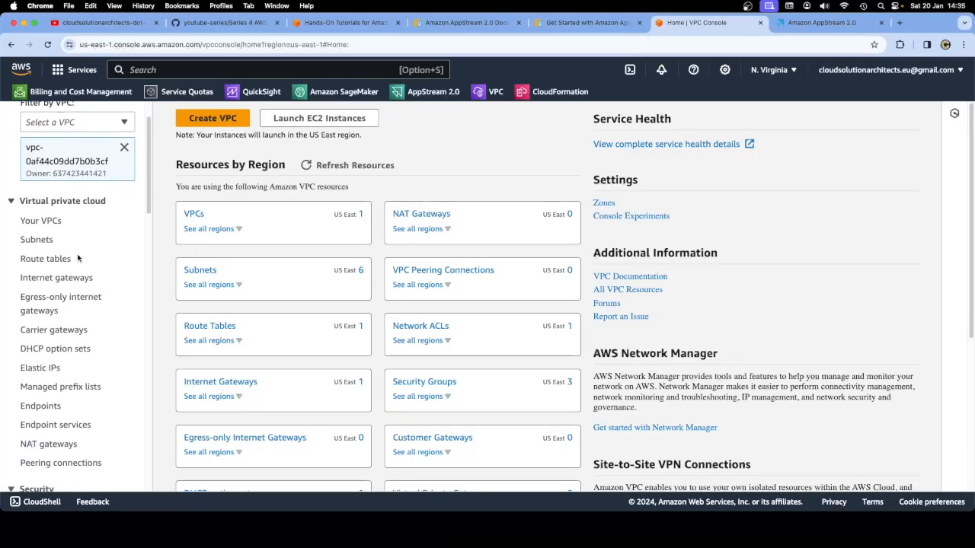
pyautogui.click(195, 214)
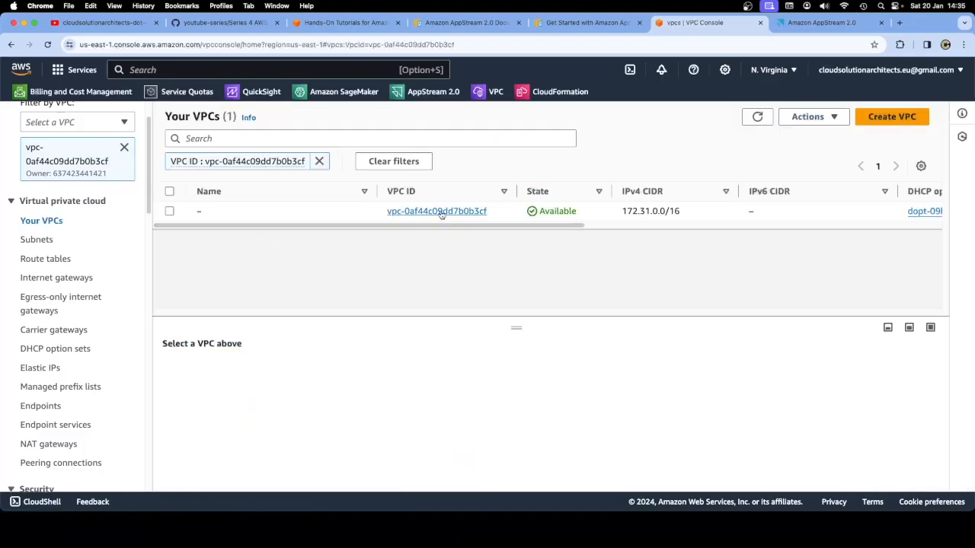
pyautogui.click(440, 213)
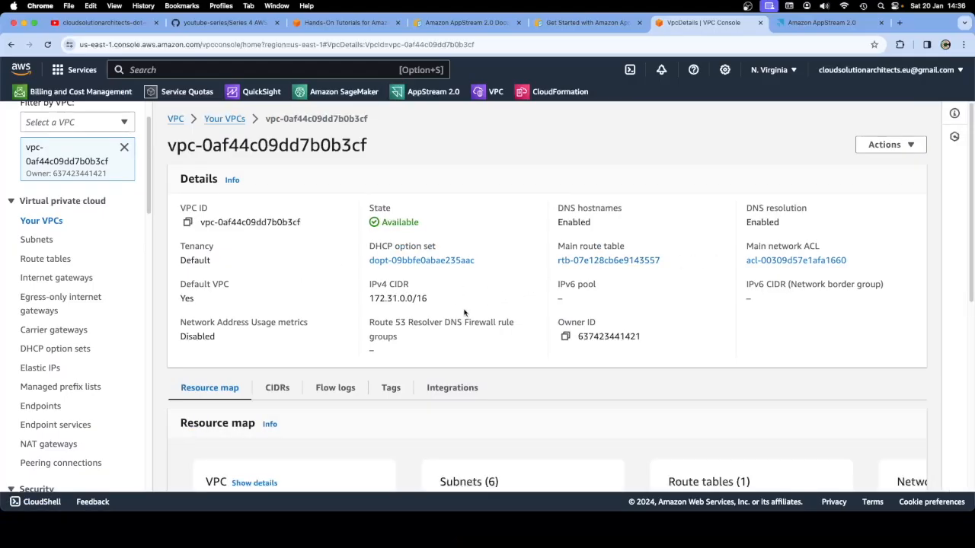
pyautogui.scroll(-2, 465, 313)
pyautogui.scroll(-8, 466, 312)
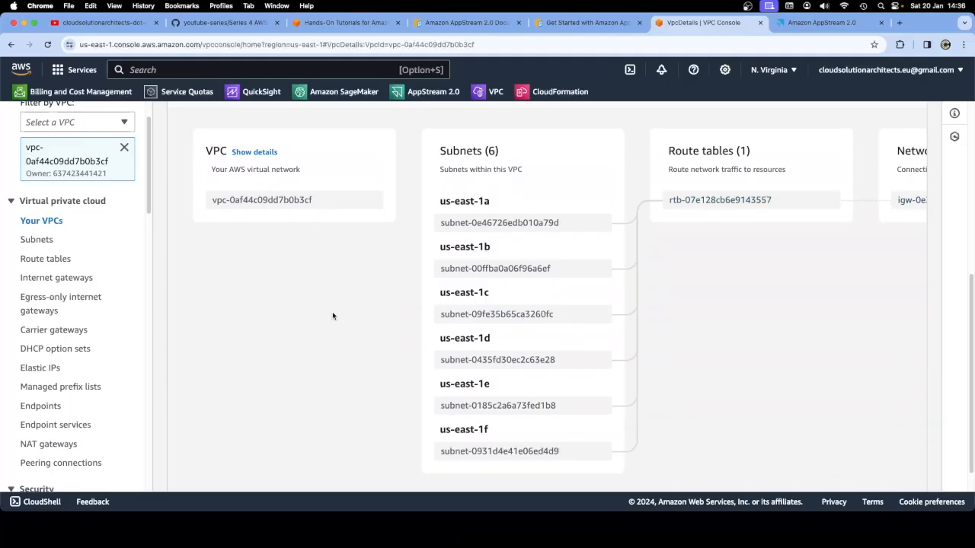
pyautogui.scroll(8, 332, 315)
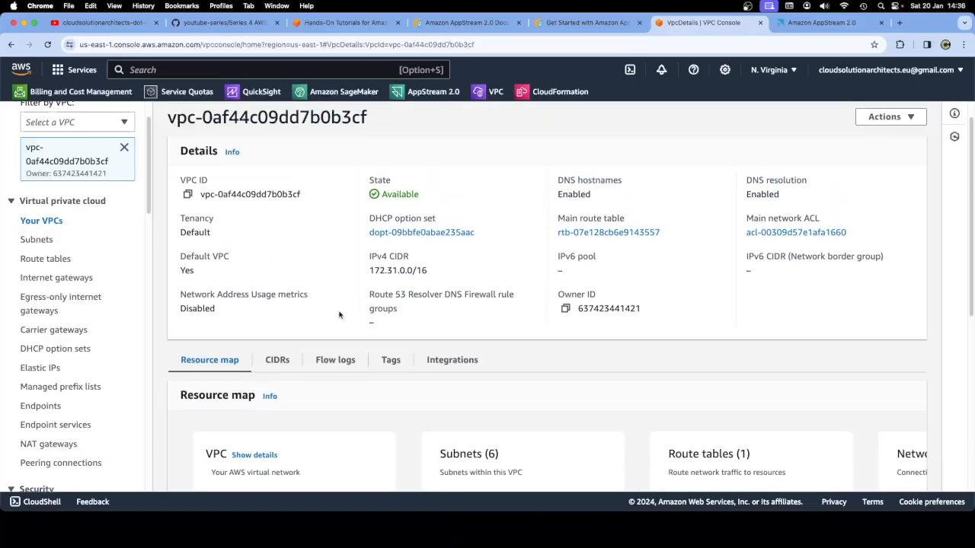
pyautogui.scroll(2, 340, 314)
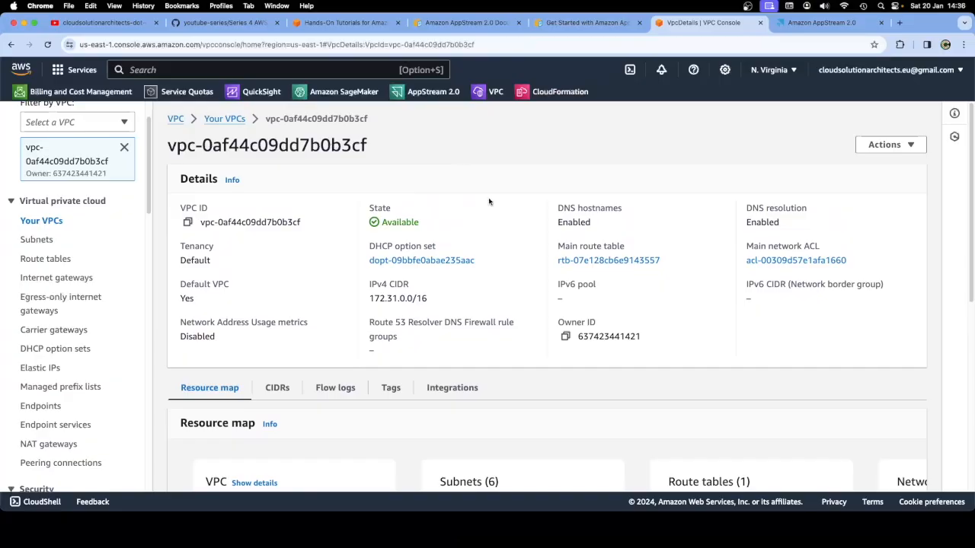
pyautogui.scroll(-10, 489, 201)
pyautogui.scroll(10, 488, 201)
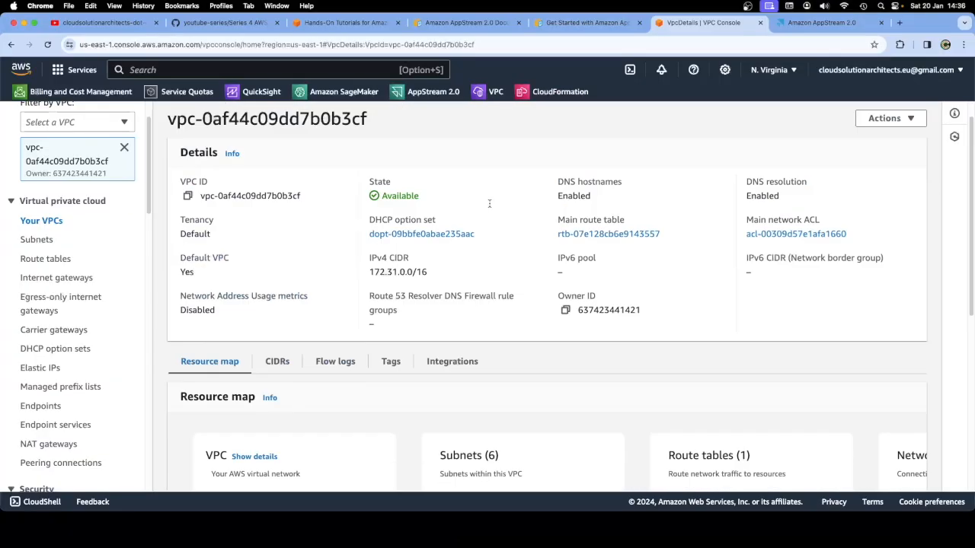
# Return to the AppStream 2.0 console and check ExampleStack-fleet in the Fleets list
pyautogui.click(568, 24)
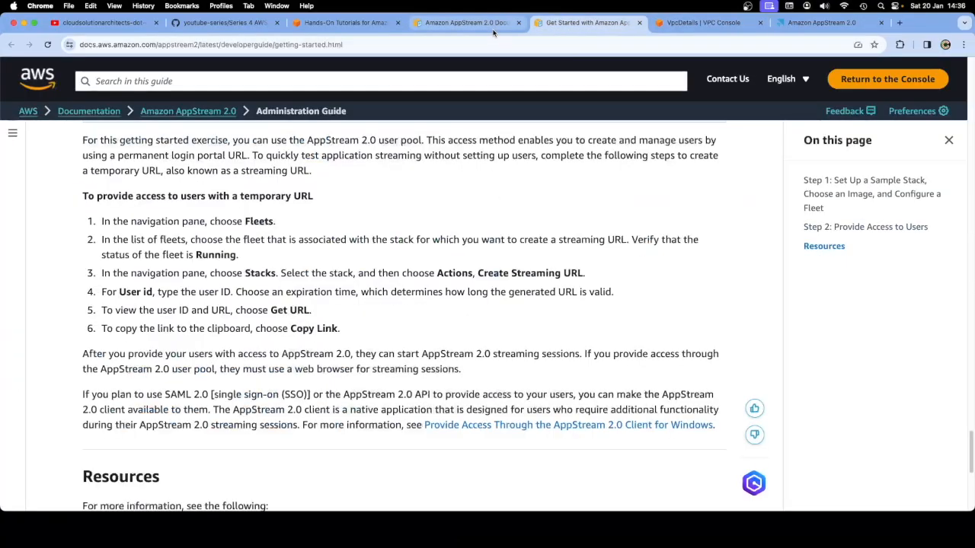
pyautogui.click(488, 25)
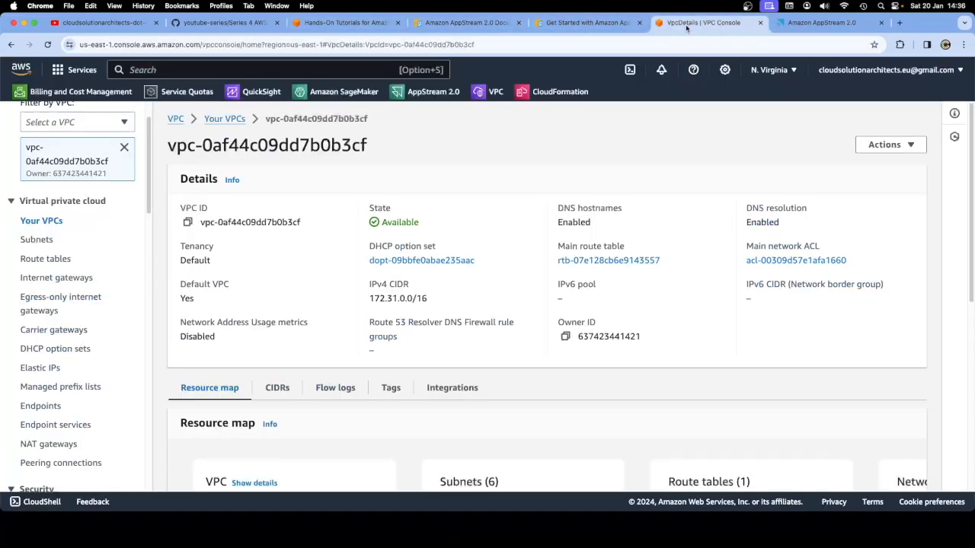
pyautogui.click(700, 23)
pyautogui.click(430, 91)
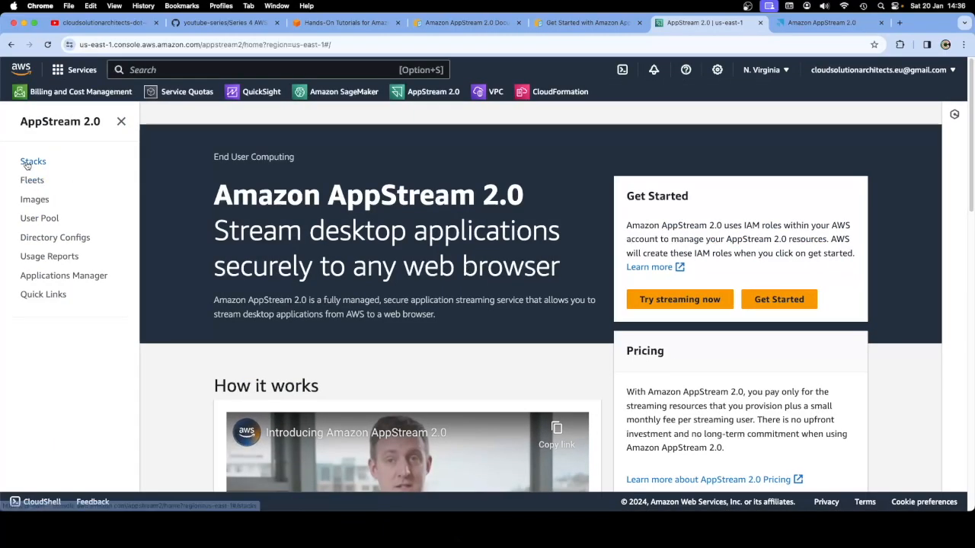
pyautogui.click(28, 166)
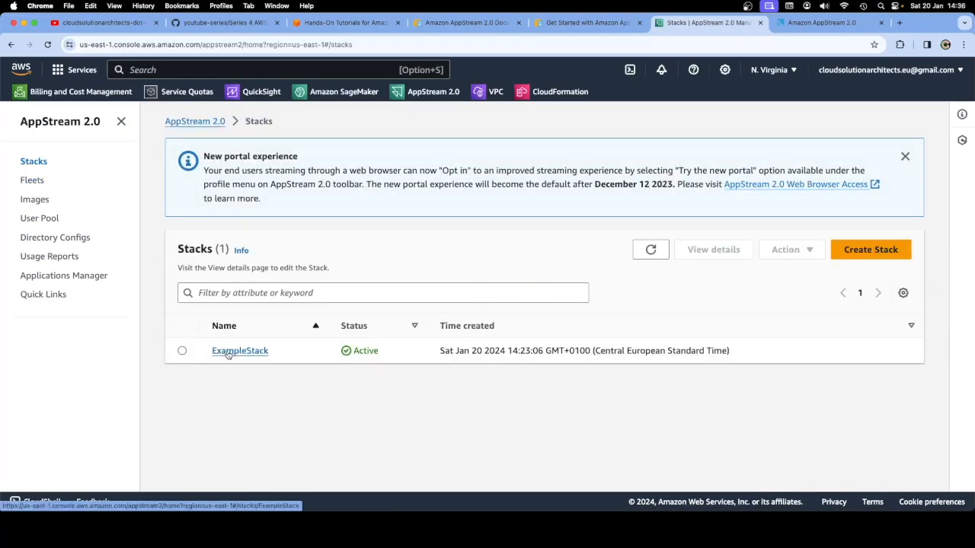
pyautogui.click(33, 181)
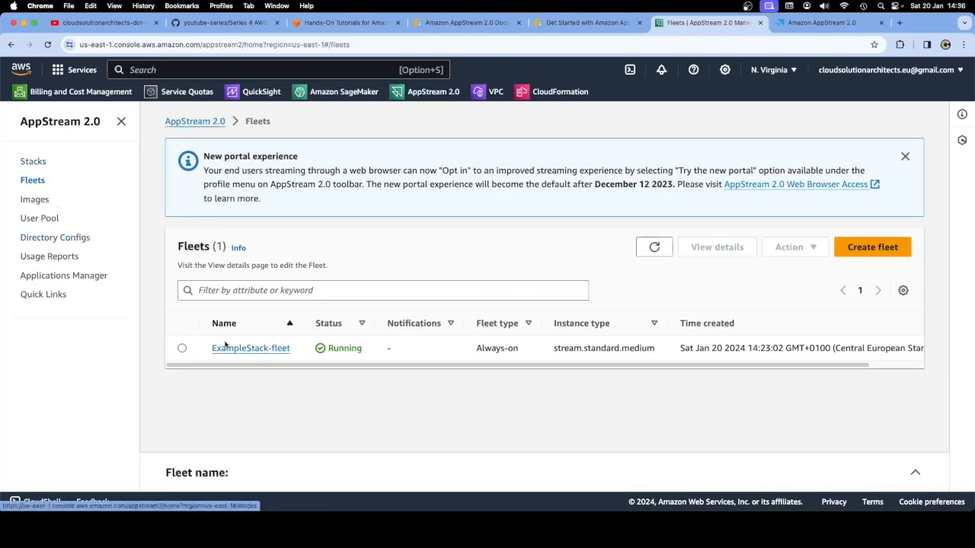
pyautogui.click(183, 348)
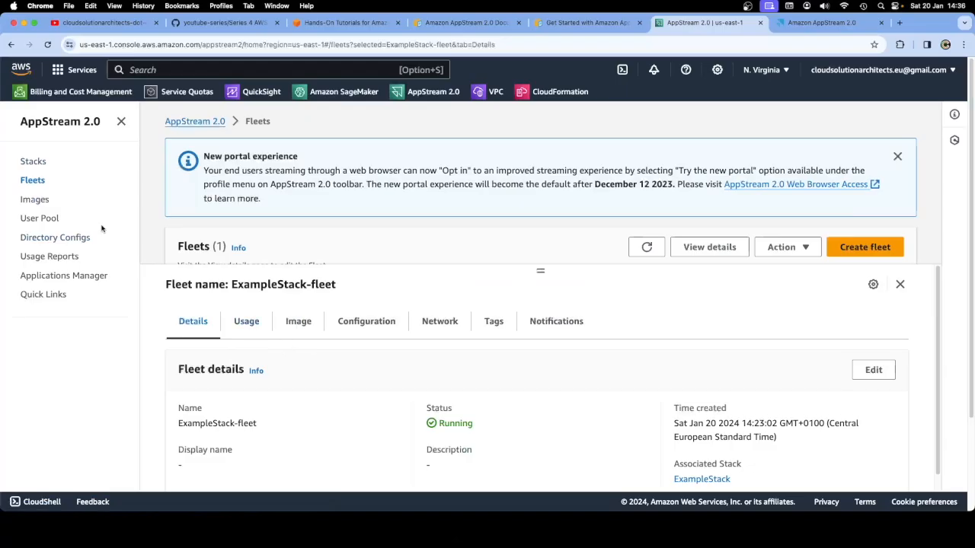
# Select ExampleStack and bring up its Create Streaming URL form
pyautogui.click(43, 164)
pyautogui.click(182, 351)
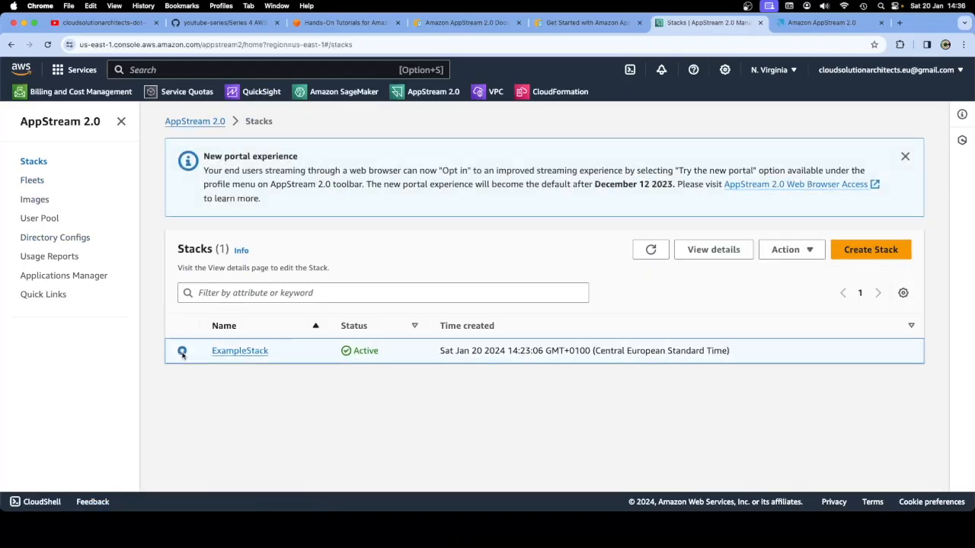
pyautogui.click(776, 254)
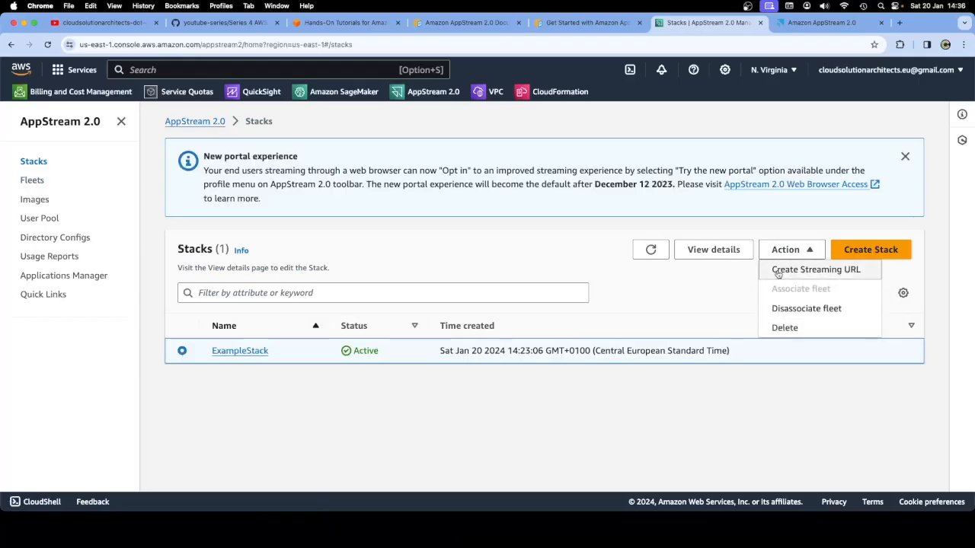
pyautogui.click(778, 271)
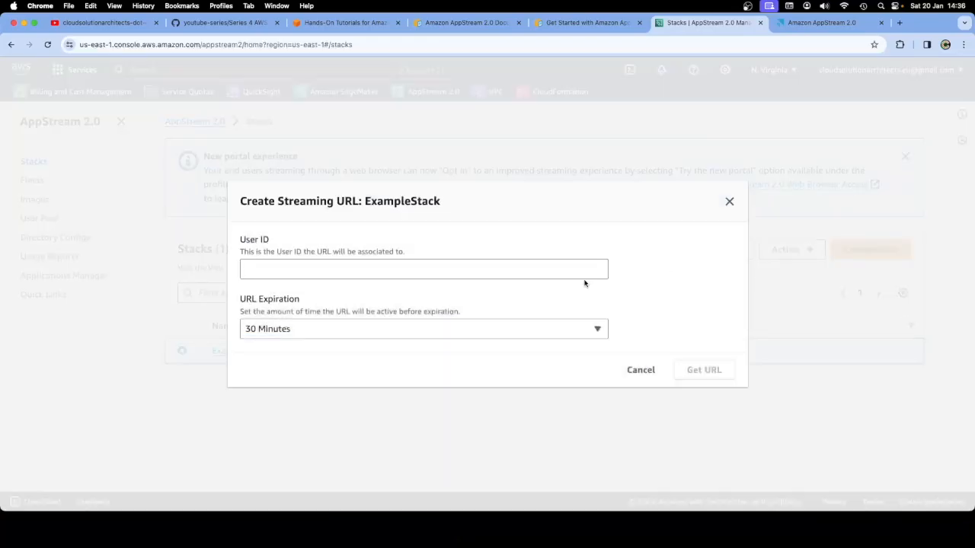
# Start typing a User ID in ExampleStack's streaming URL form after rechecking the getting-started guide
pyautogui.click(290, 271)
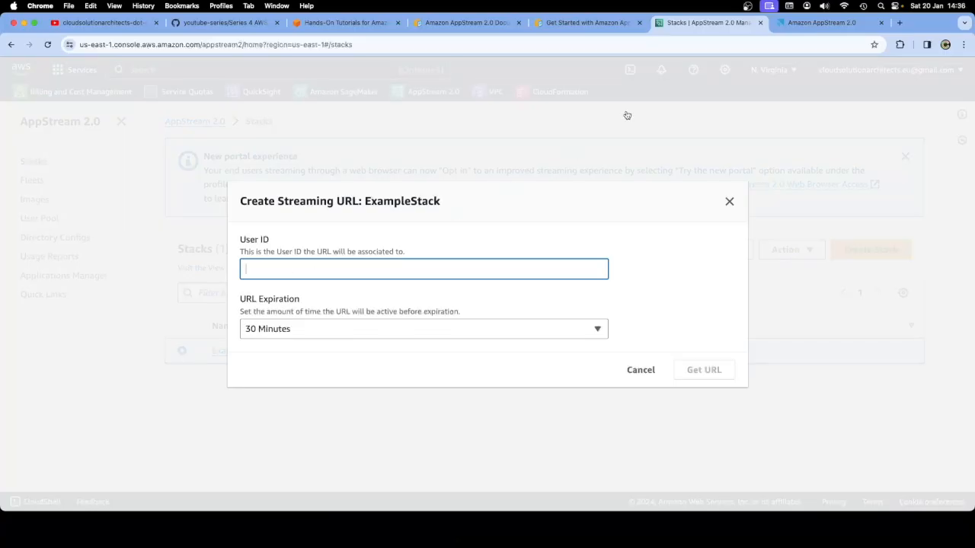
pyautogui.click(581, 24)
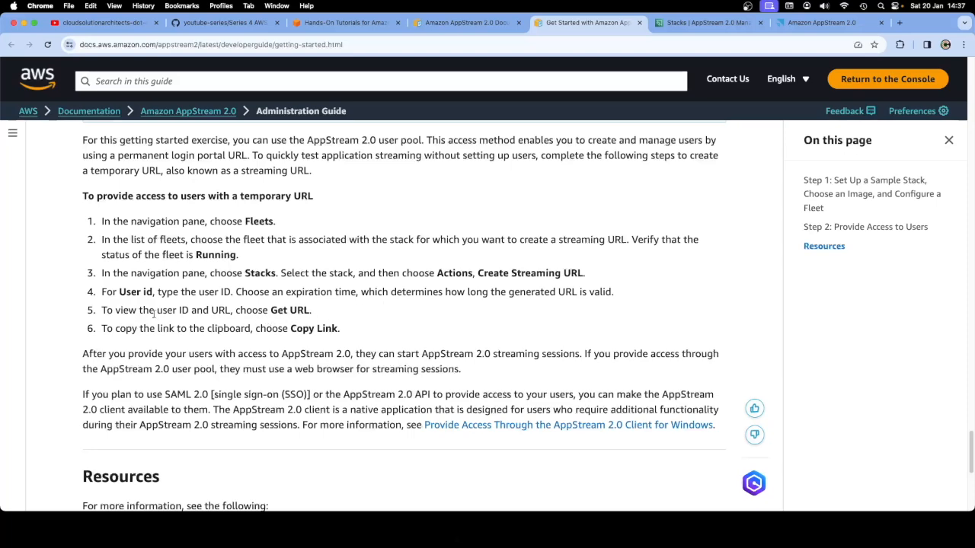
pyautogui.click(680, 27)
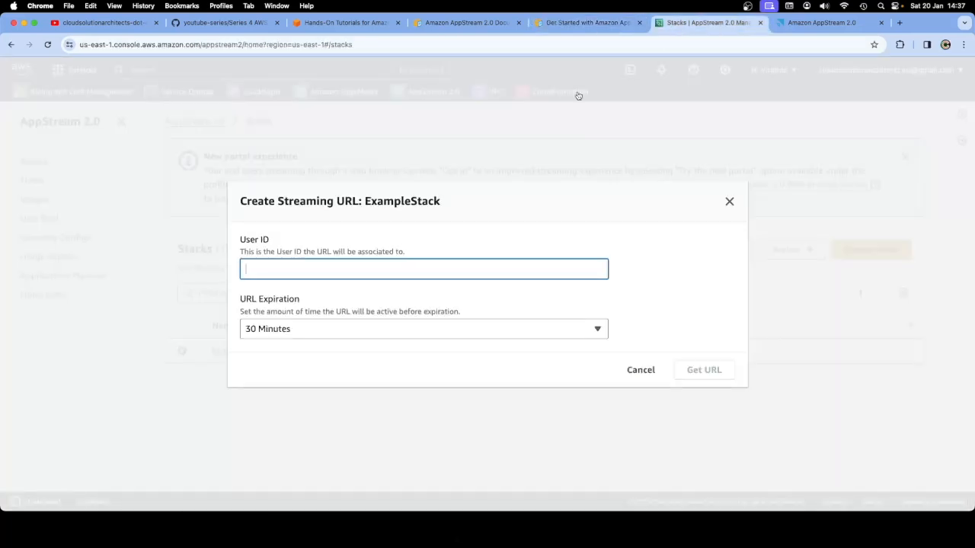
pyautogui.write('st')
pyautogui.press('BackSpace')
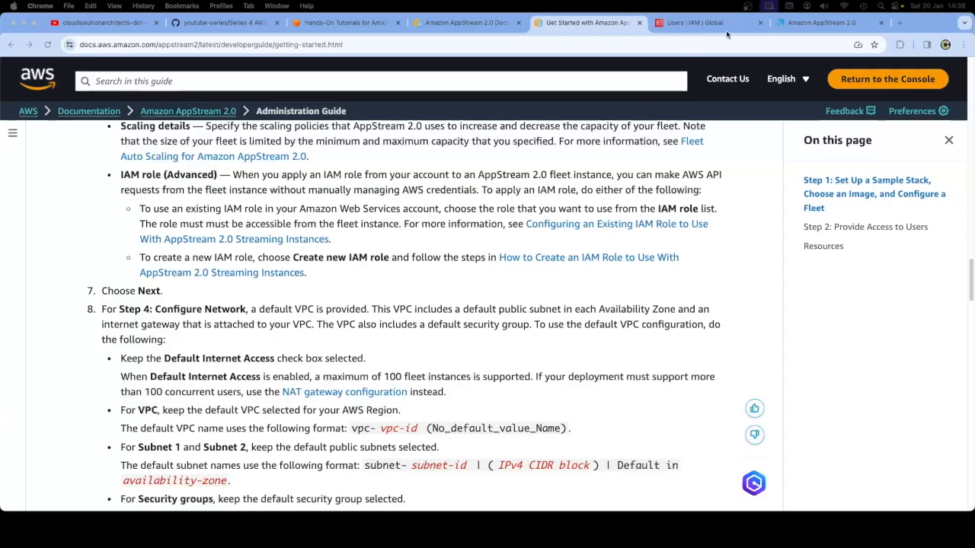
# Revisit AppStream 2.0 Stacks and Fleets to confirm ExampleStack-fleet is running
pyautogui.click(807, 24)
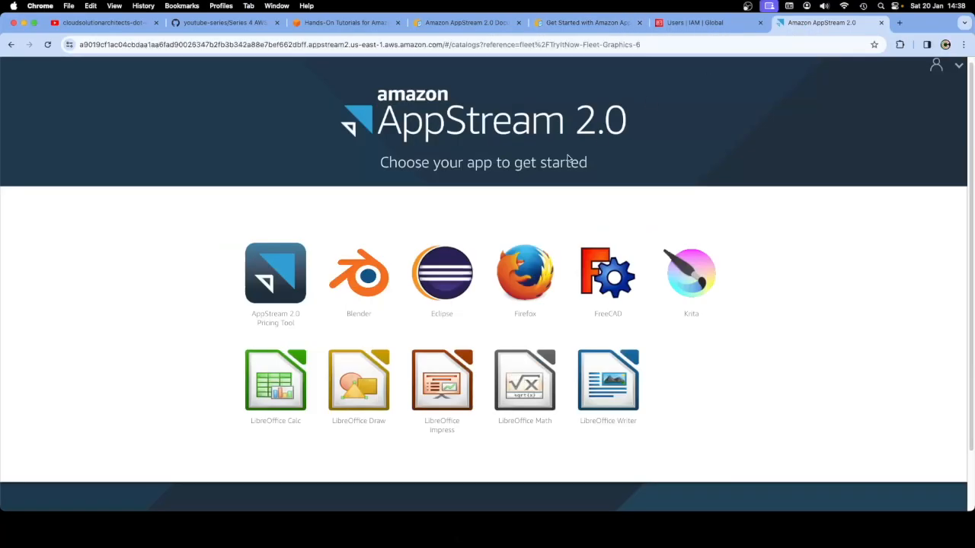
pyautogui.click(694, 22)
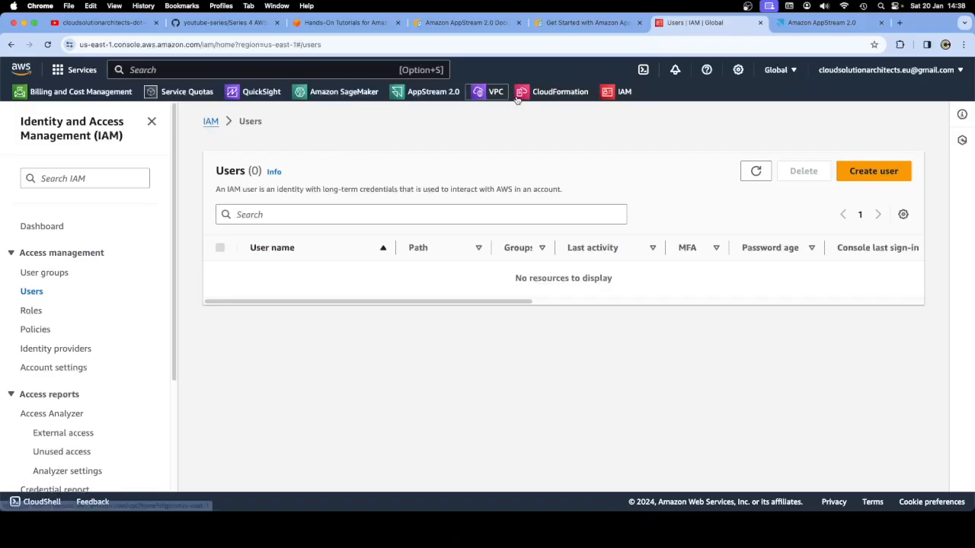
pyautogui.click(405, 101)
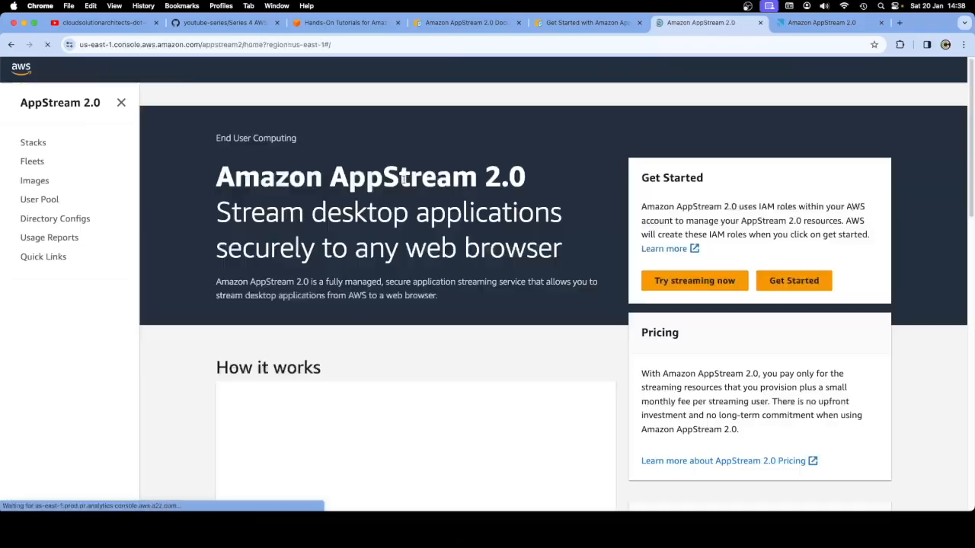
pyautogui.click(33, 160)
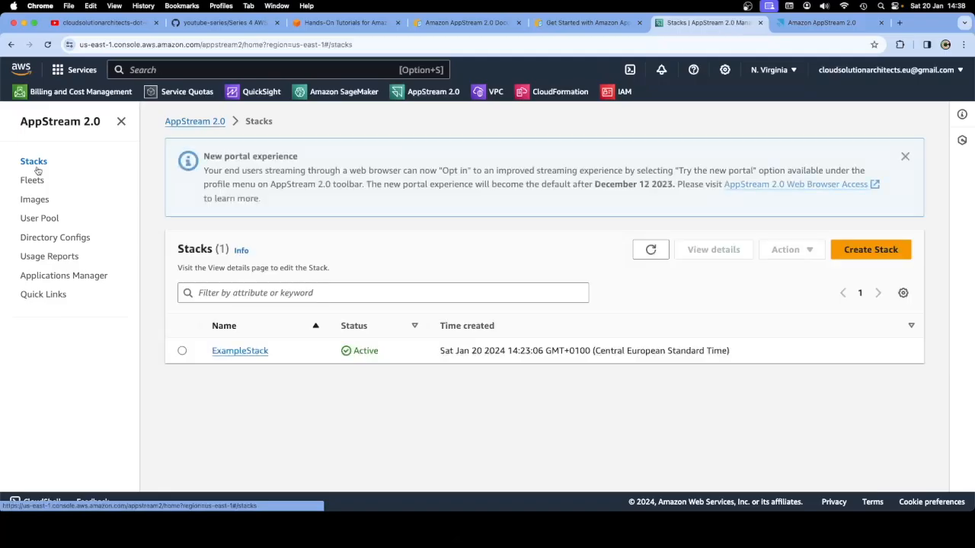
pyautogui.click(42, 184)
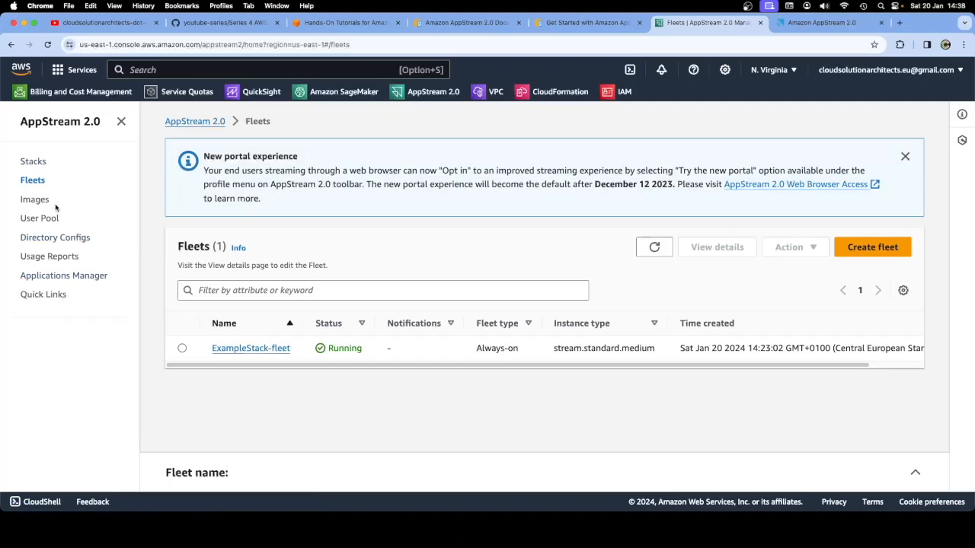
pyautogui.click(31, 163)
# Open ExampleStack's Create Streaming URL form, then close it without creating a URL
pyautogui.click(182, 350)
pyautogui.click(784, 249)
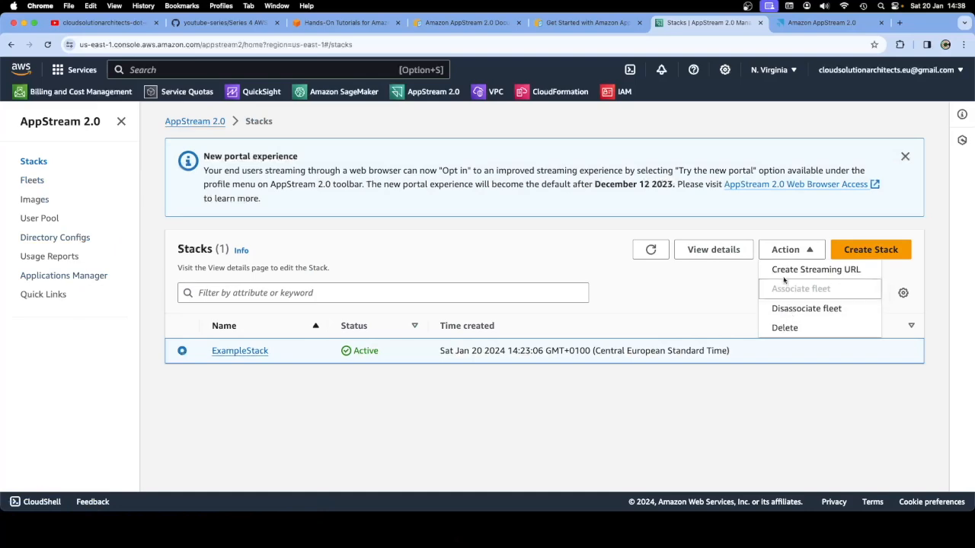
pyautogui.click(786, 271)
pyautogui.click(279, 268)
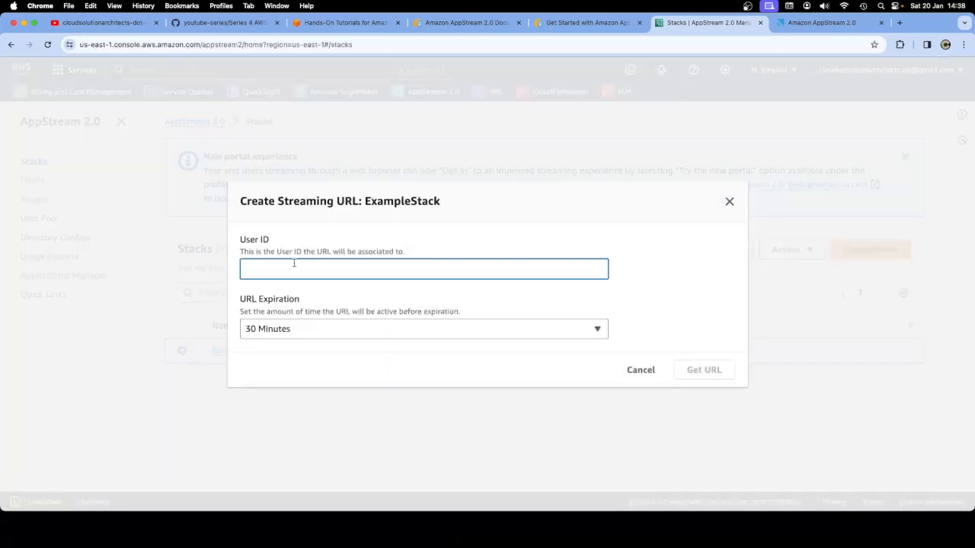
pyautogui.click(729, 203)
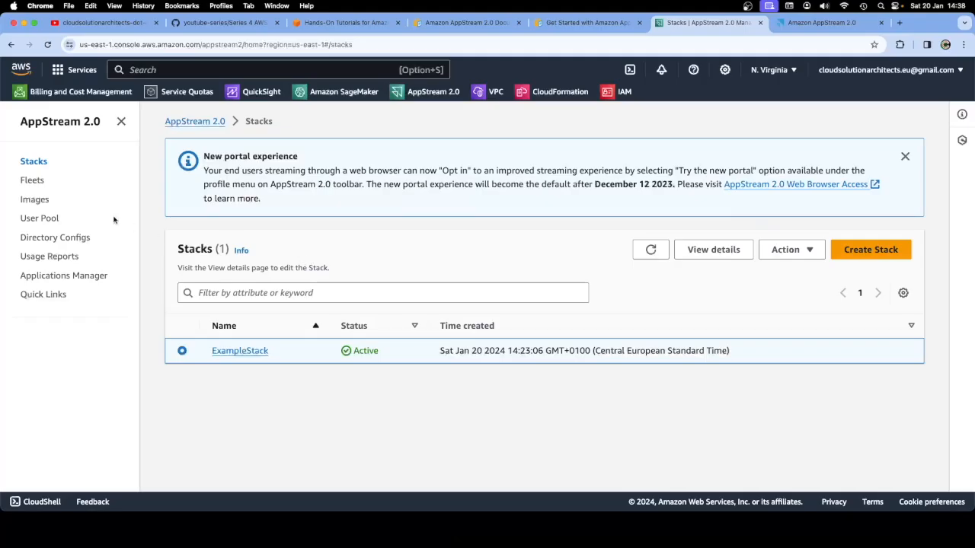
# Go to the IAM console's Users list, which shows zero users
pyautogui.click(609, 93)
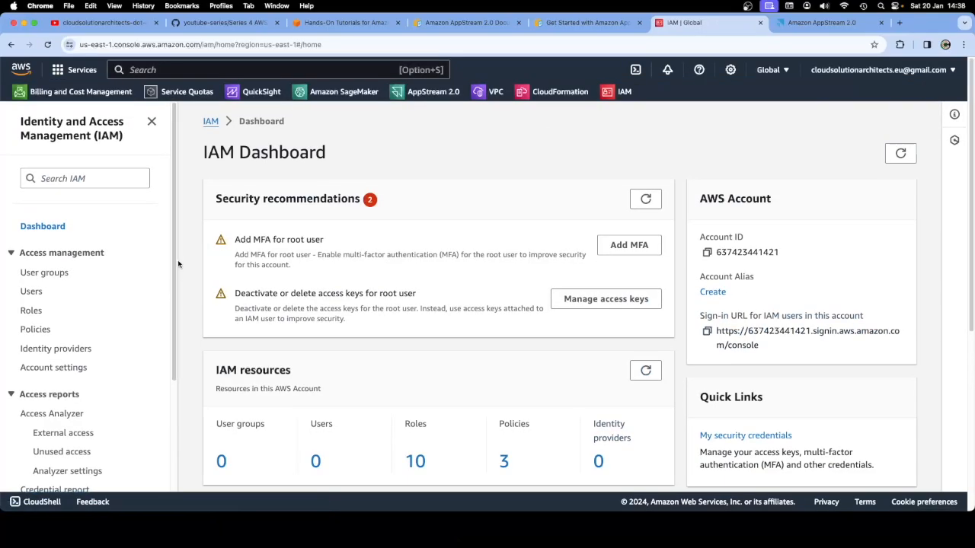
pyautogui.scroll(-2, 174, 247)
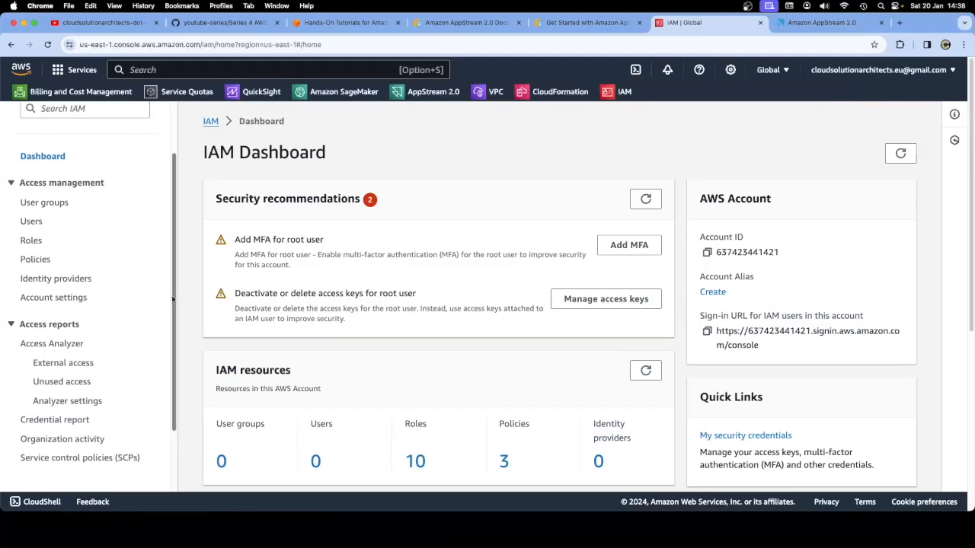
pyautogui.click(31, 222)
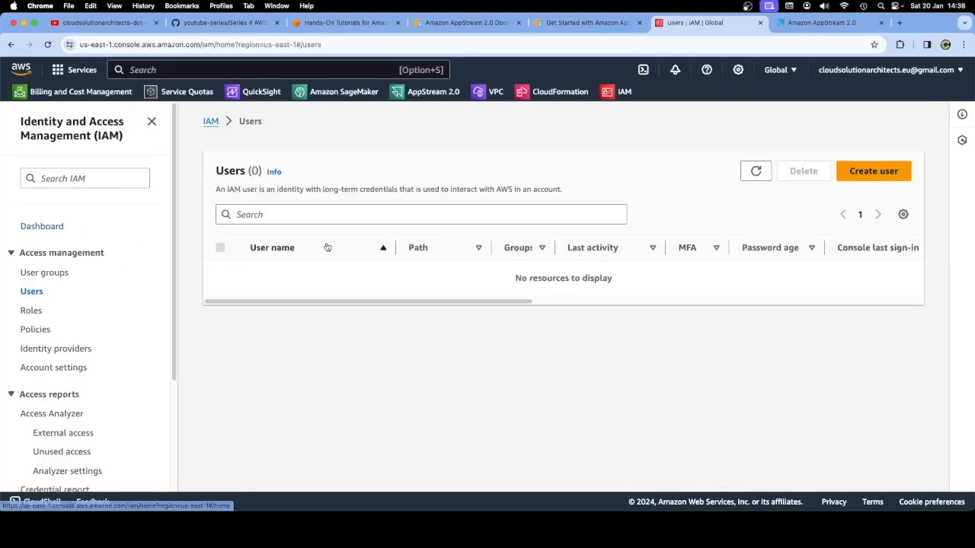
# Create IAM user dummy_user with default options and no permissions, then view its details
pyautogui.click(868, 170)
pyautogui.click(344, 259)
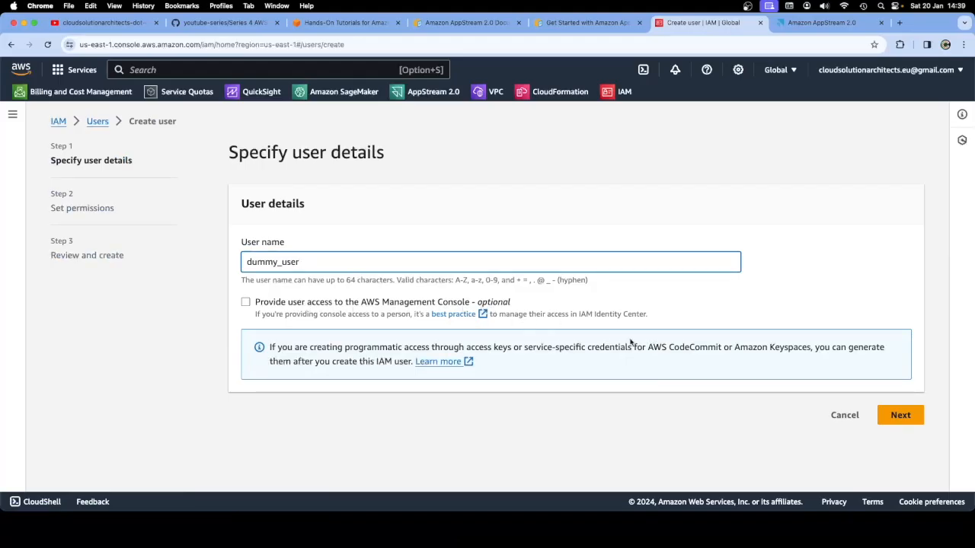
pyautogui.click(899, 421)
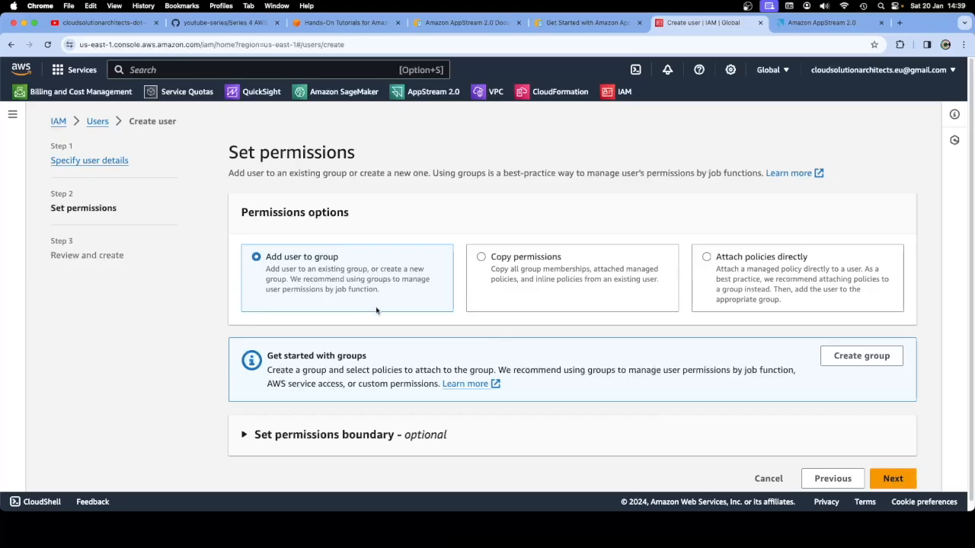
pyautogui.click(893, 480)
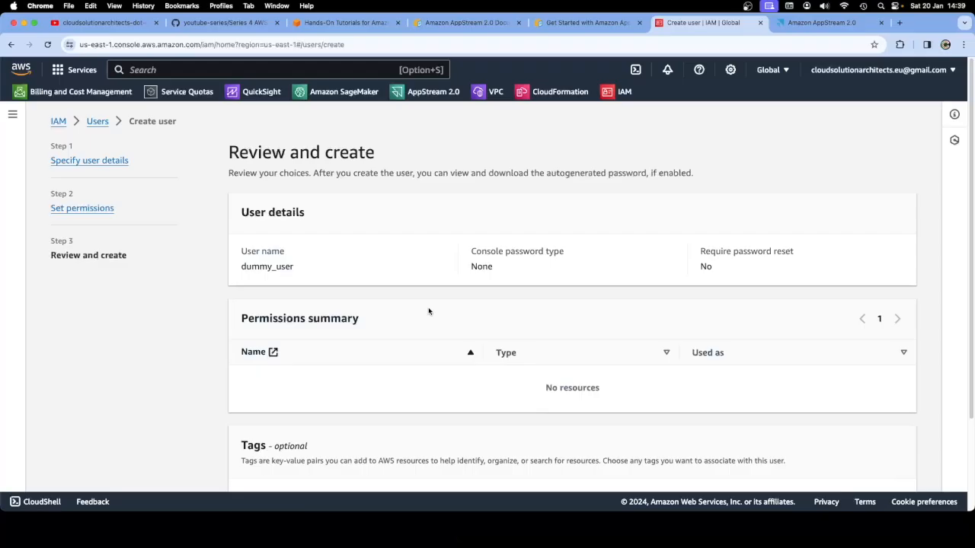
pyautogui.scroll(-3, 428, 311)
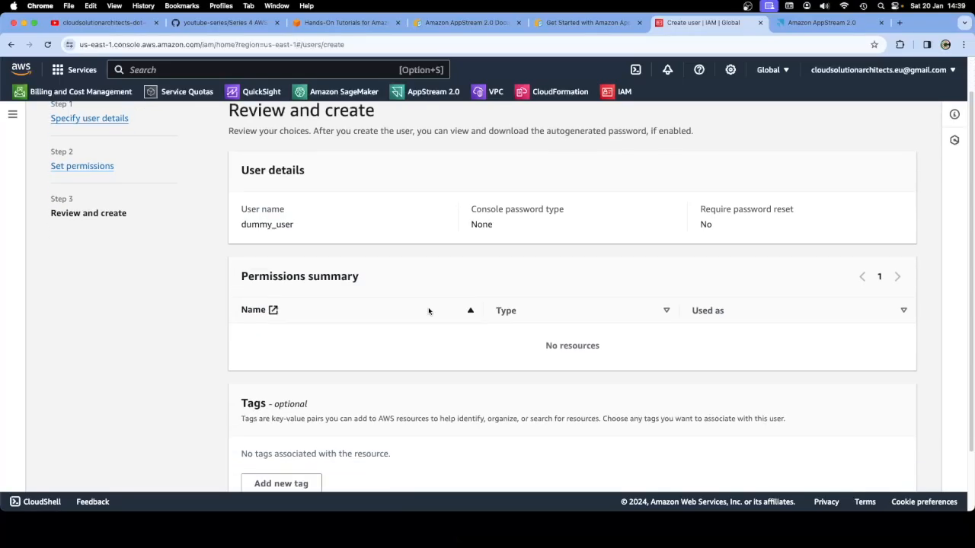
pyautogui.click(860, 485)
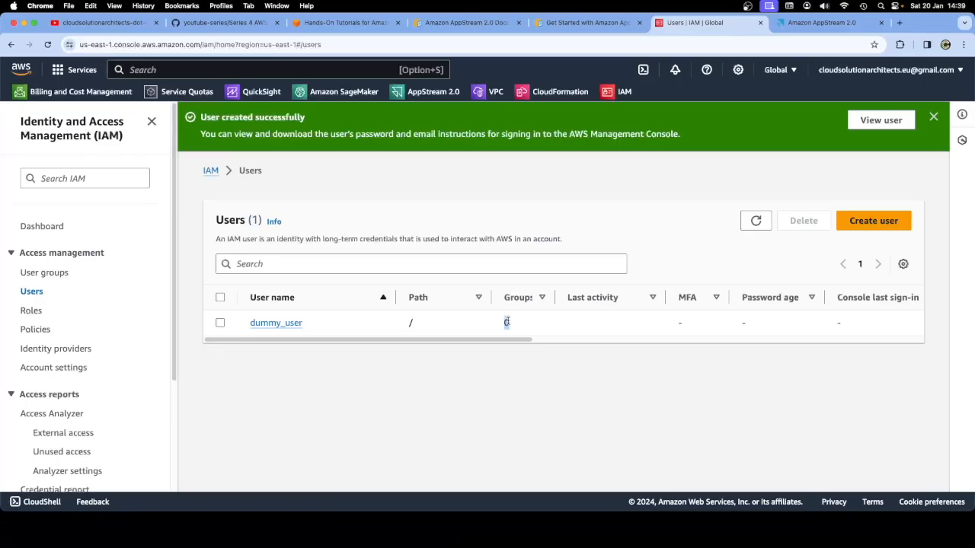
pyautogui.click(295, 324)
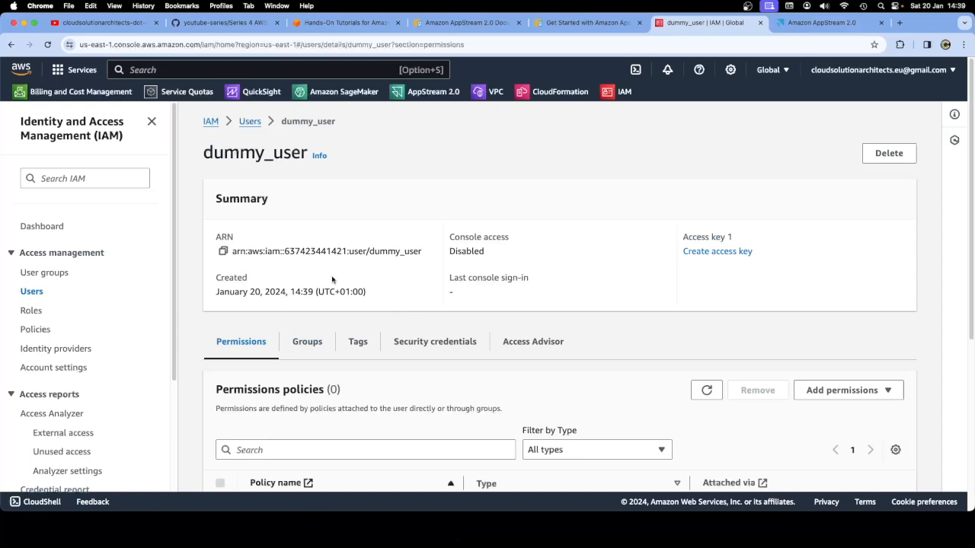
# Copy the name dummy_user from the user's ARN to the clipboard
pyautogui.scroll(-5, 444, 322)
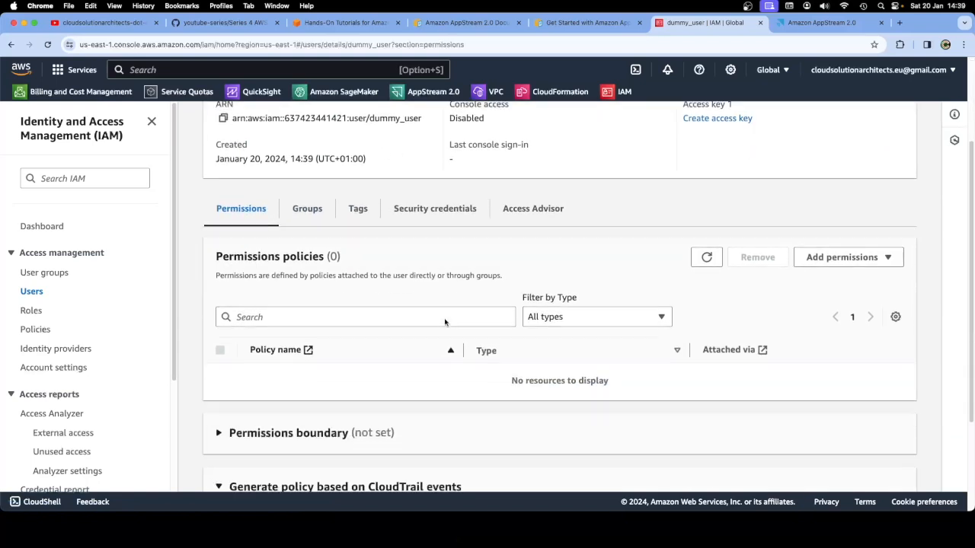
pyautogui.scroll(5, 445, 322)
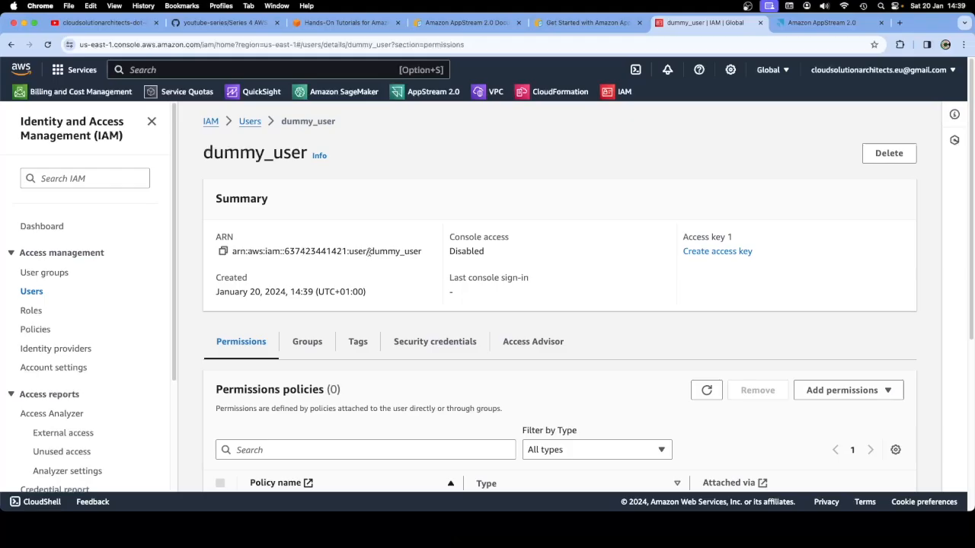
pyautogui.moveTo(368, 253); pyautogui.dragTo(428, 254)
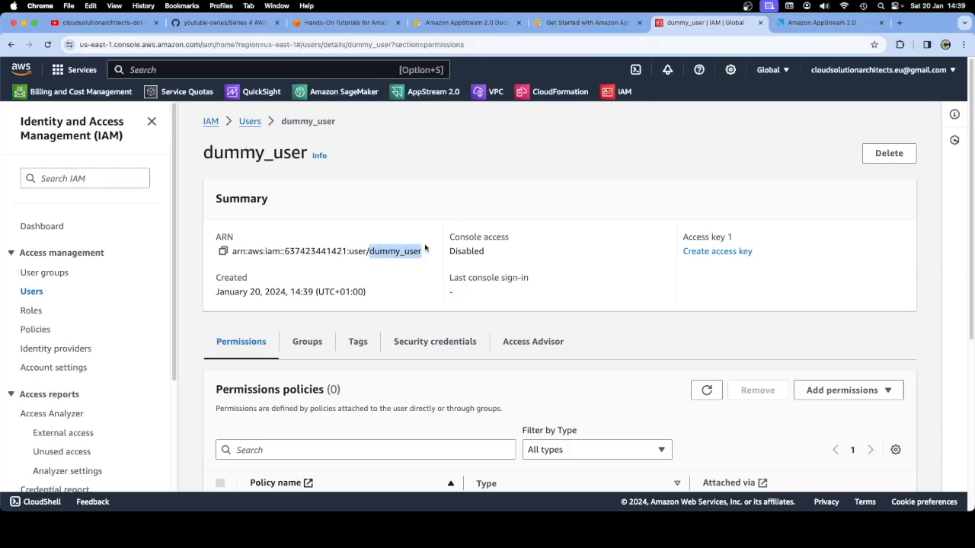
pyautogui.rightClick(392, 251)
pyautogui.click(414, 273)
pyautogui.click(559, 28)
pyautogui.click(488, 24)
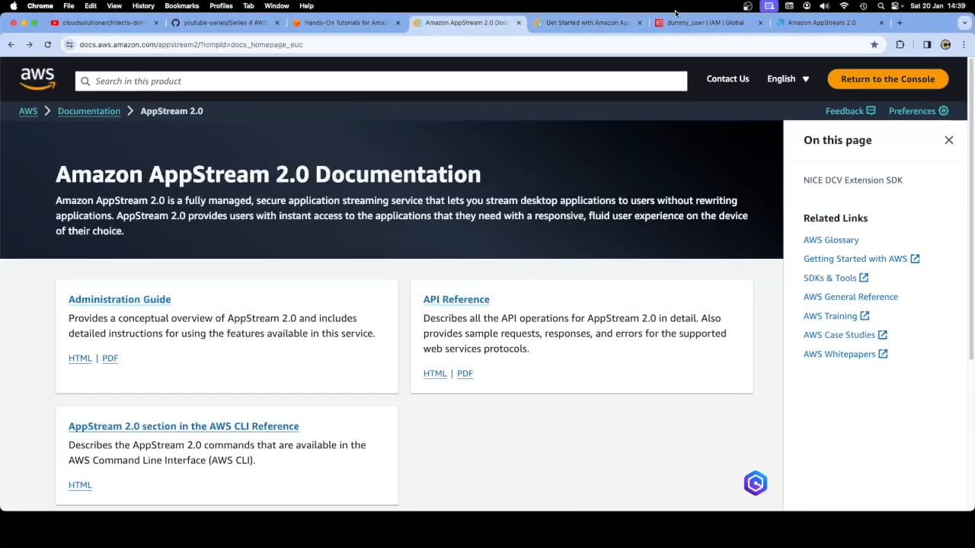
pyautogui.click(681, 22)
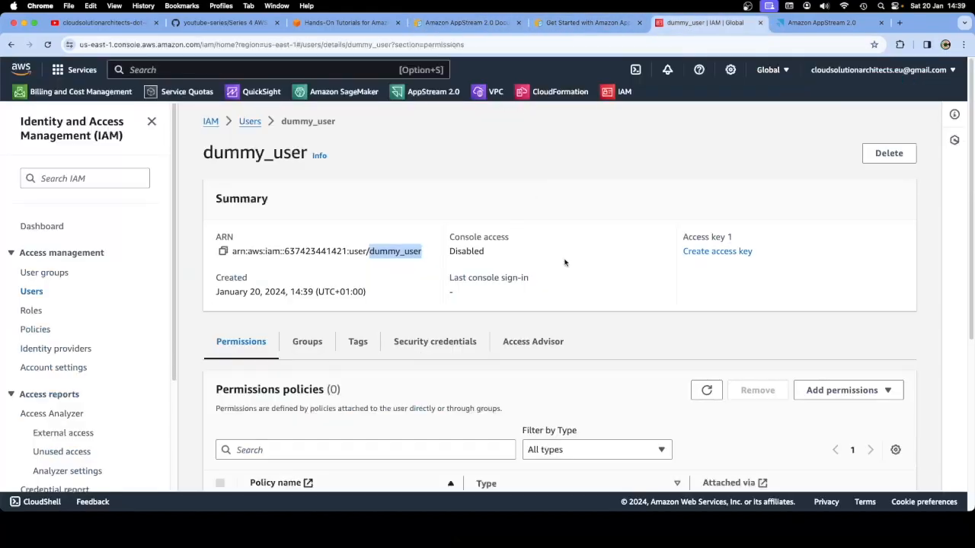
# Check dummy_user's permissions, which show no policies and no permissions boundary
pyautogui.scroll(-2, 569, 280)
pyautogui.scroll(-5, 569, 281)
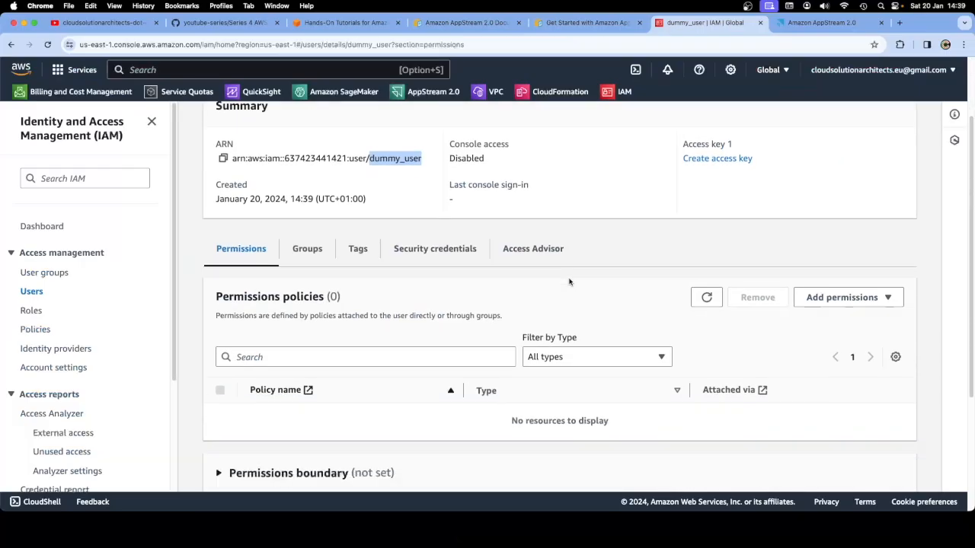
pyautogui.scroll(2, 571, 276)
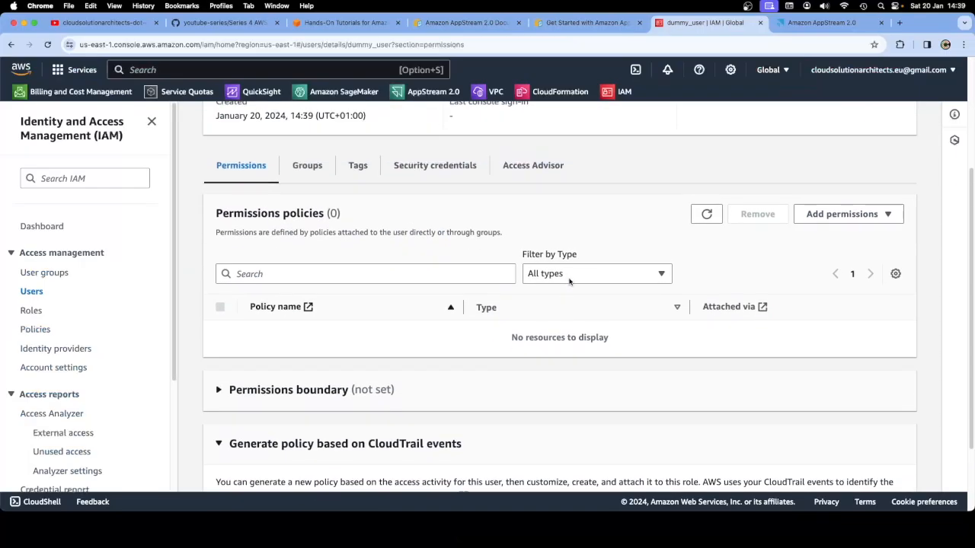
pyautogui.click(868, 226)
pyautogui.click(841, 245)
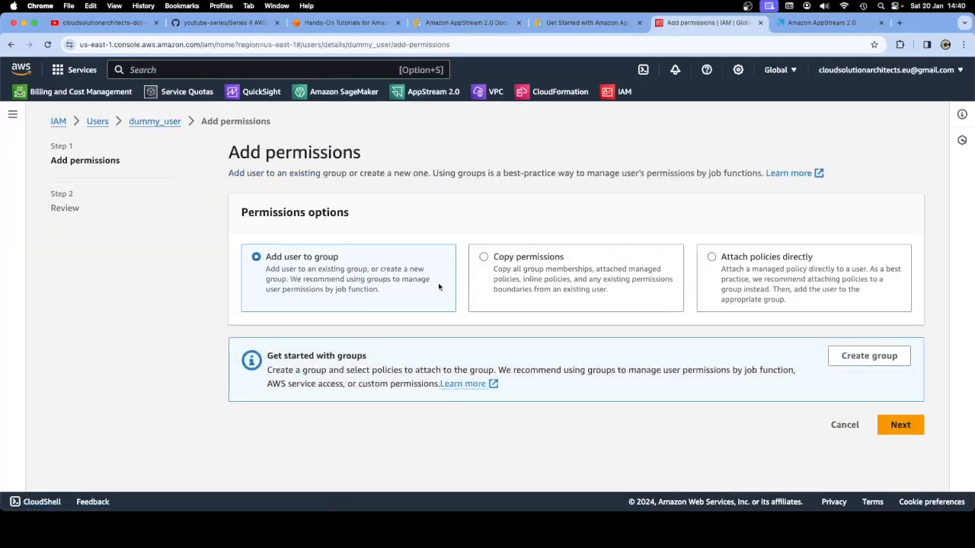
pyautogui.click(149, 121)
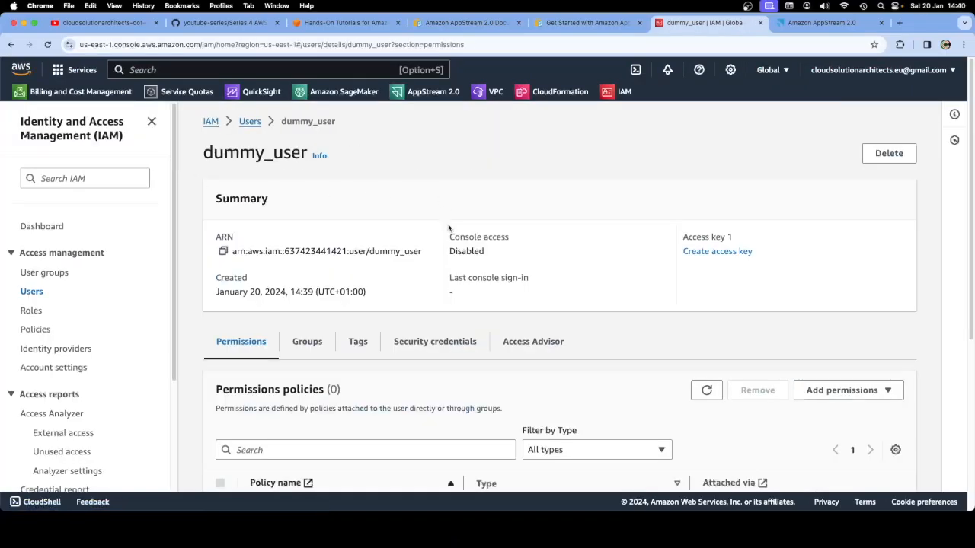
pyautogui.scroll(-6, 561, 261)
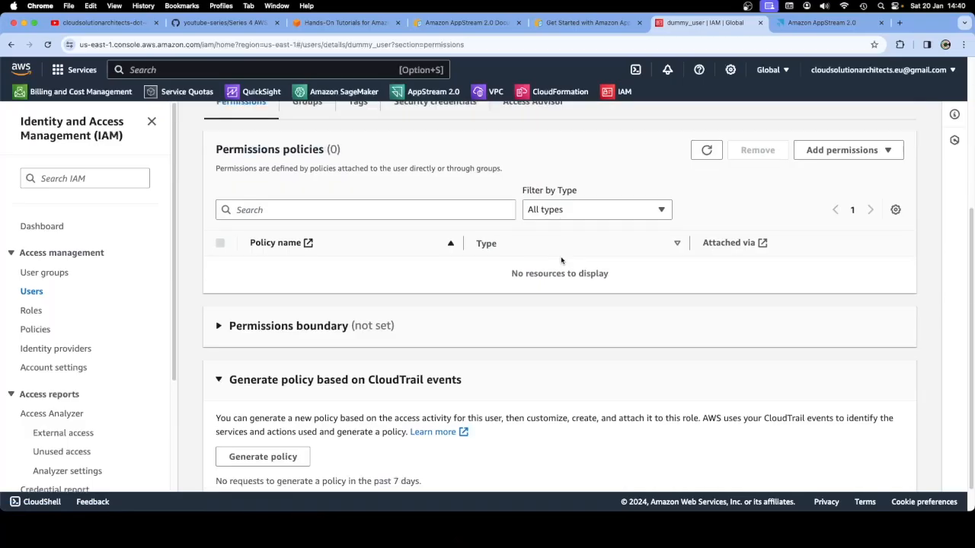
pyautogui.scroll(-4, 138, 351)
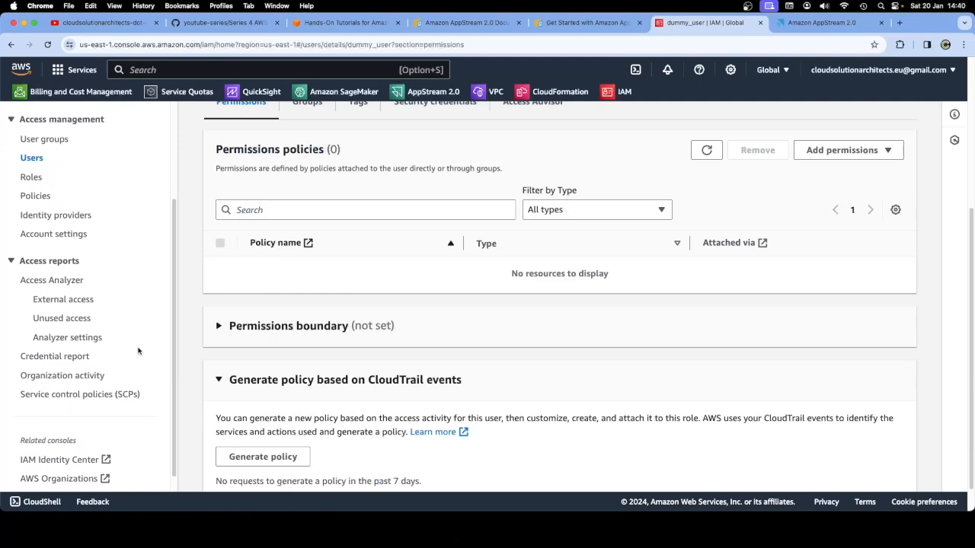
pyautogui.scroll(4, 137, 351)
pyautogui.click(578, 23)
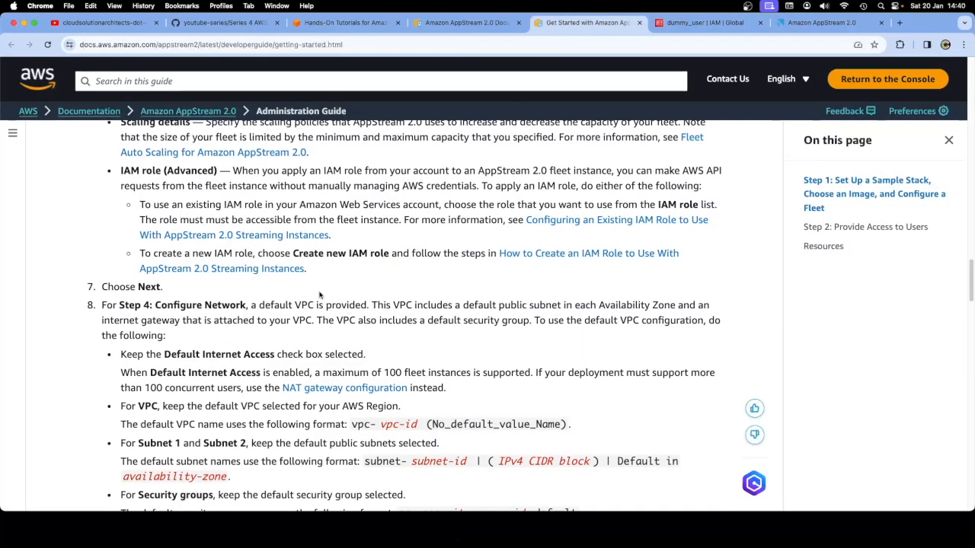
pyautogui.scroll(3, 320, 290)
pyautogui.scroll(10, 327, 288)
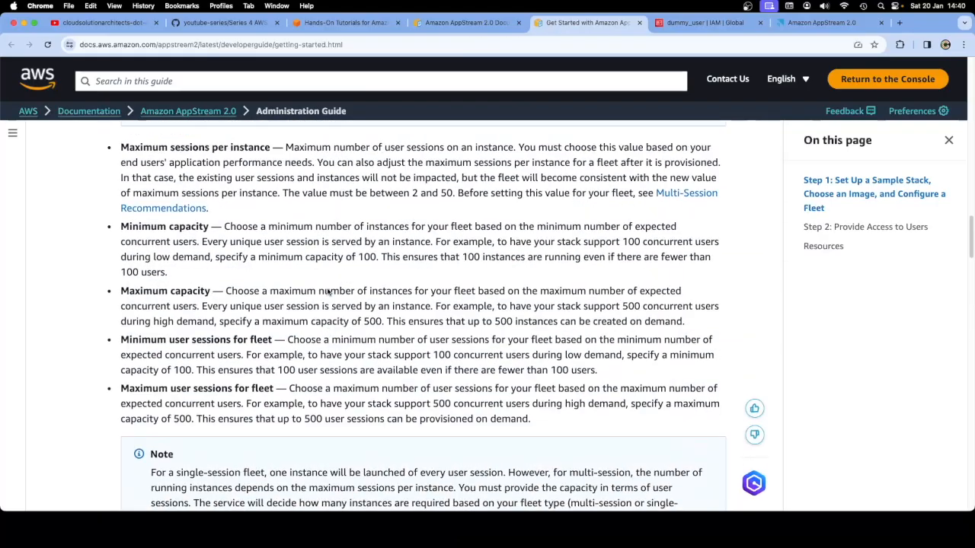
pyautogui.scroll(10, 328, 289)
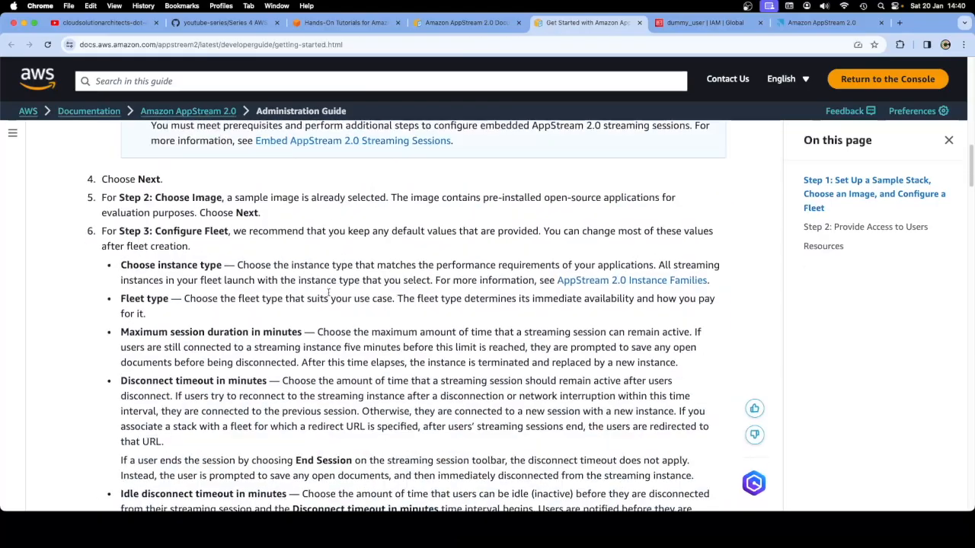
pyautogui.scroll(10, 329, 296)
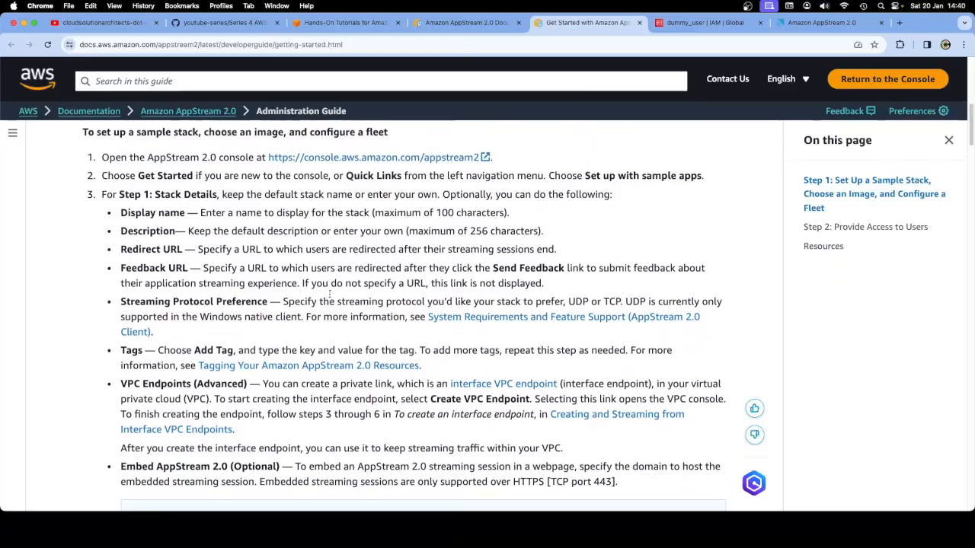
pyautogui.scroll(3, 329, 296)
pyautogui.scroll(-15, 329, 294)
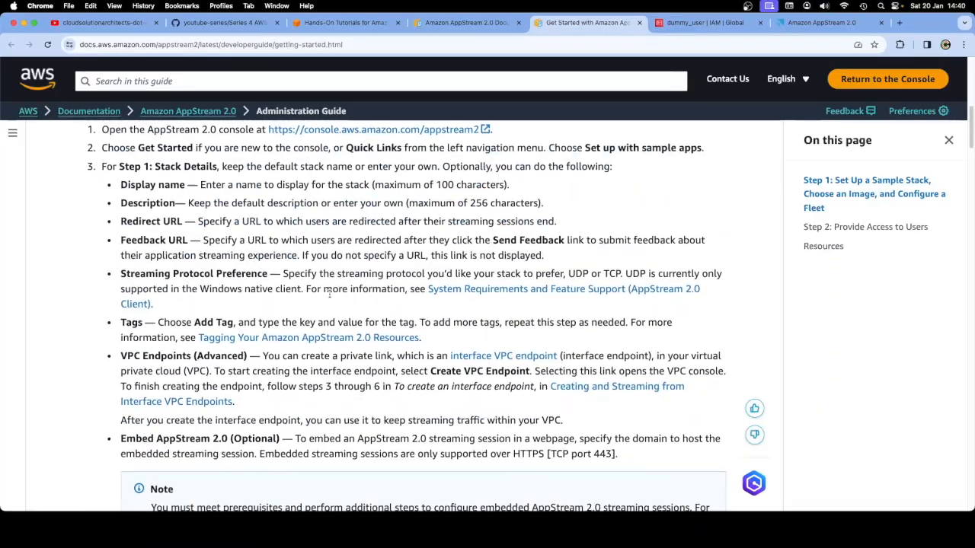
pyautogui.scroll(-15, 329, 294)
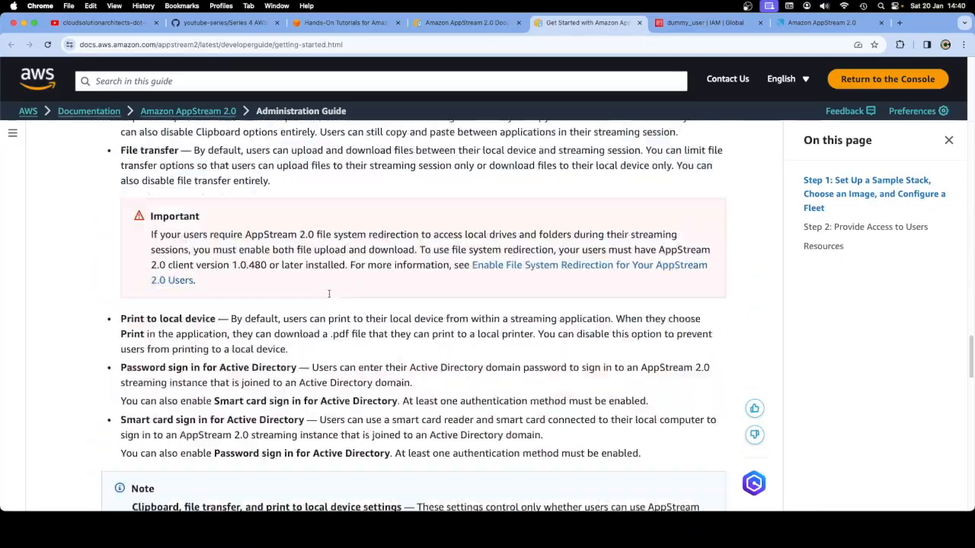
pyautogui.scroll(-8, 329, 295)
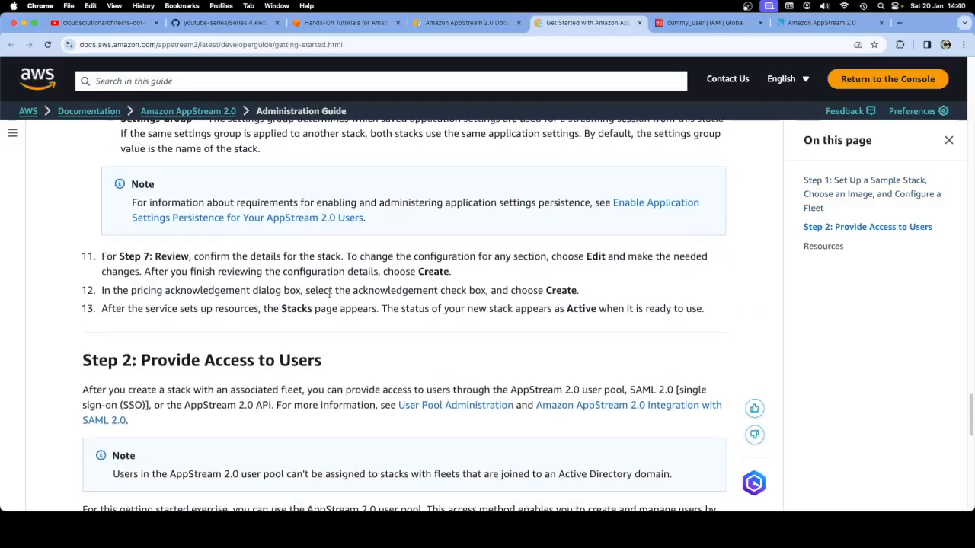
pyautogui.scroll(-2, 329, 294)
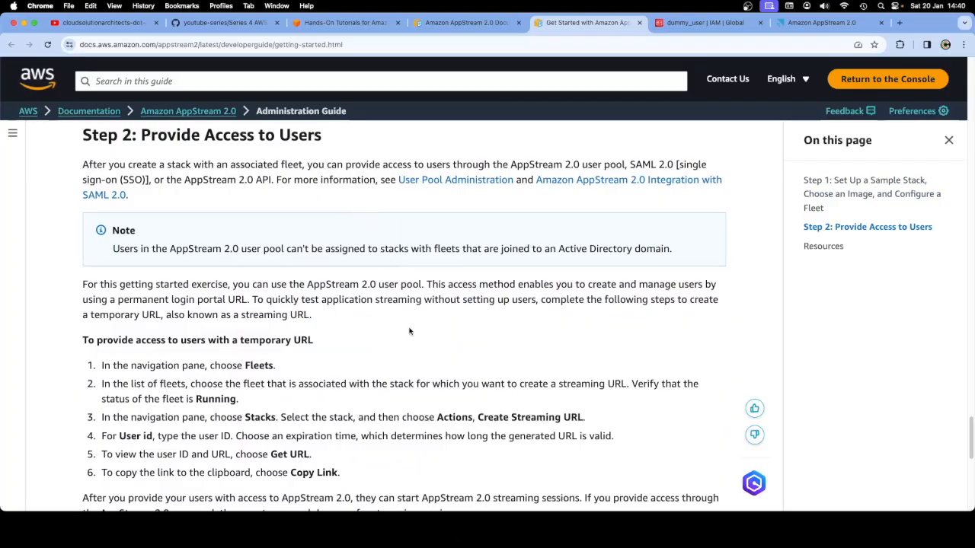
pyautogui.scroll(-3, 410, 337)
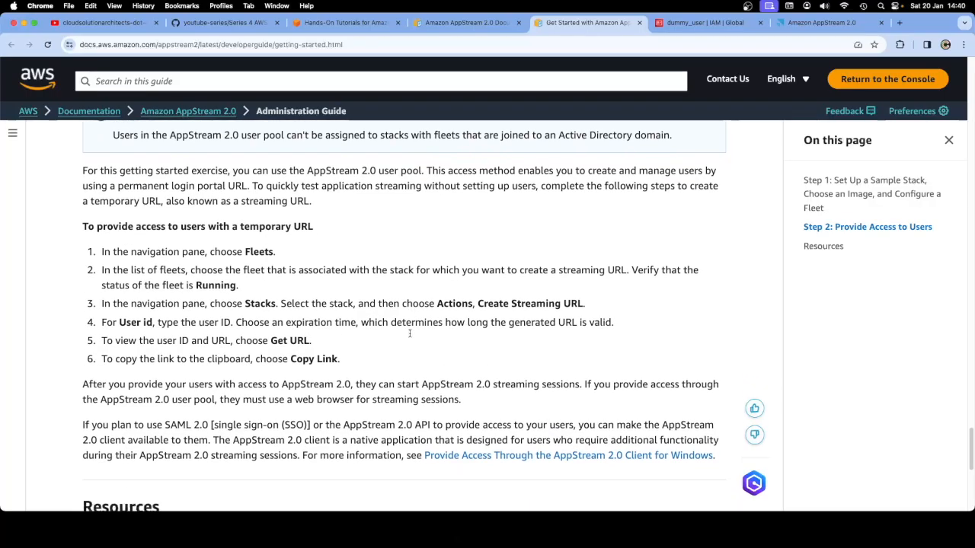
pyautogui.click(714, 23)
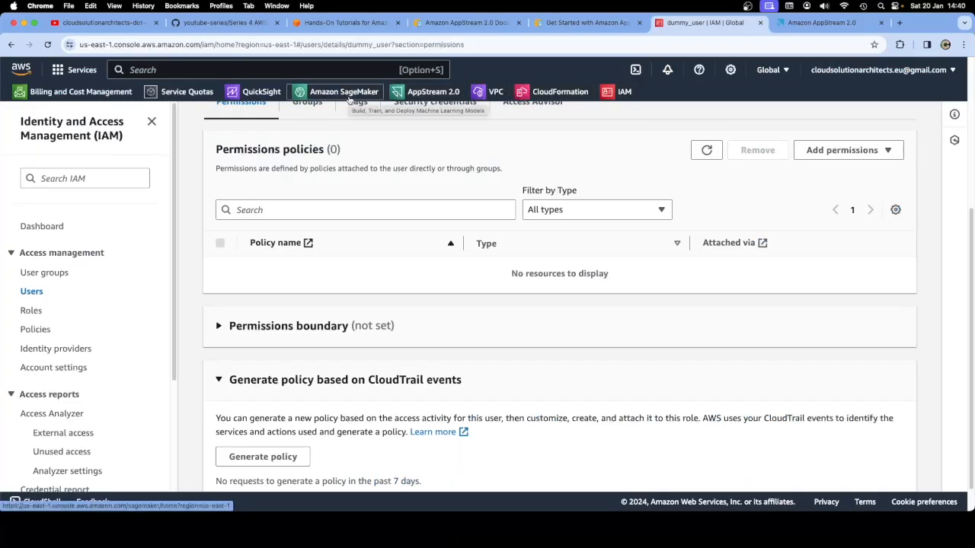
pyautogui.click(426, 91)
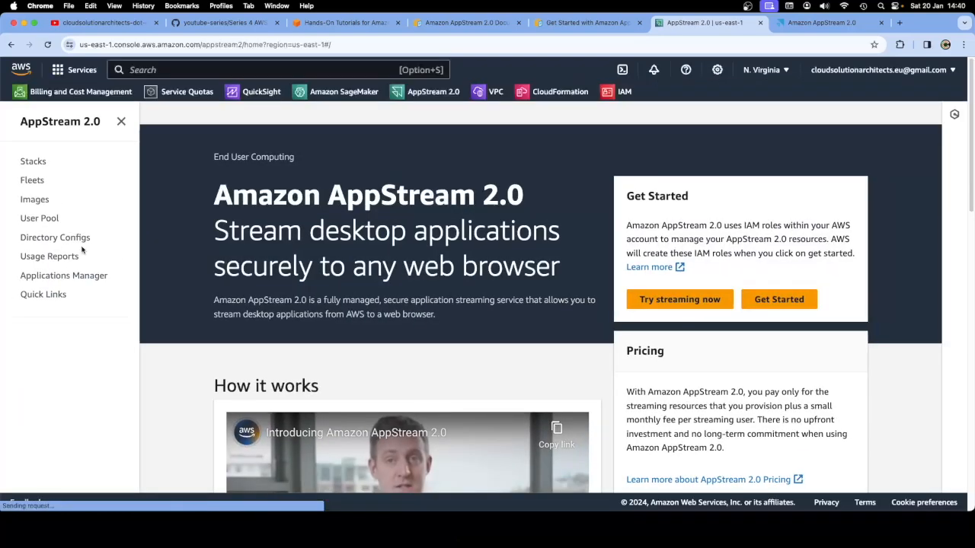
# Generate an ExampleStack streaming URL with dummy_user pasted as the User ID
pyautogui.click(30, 163)
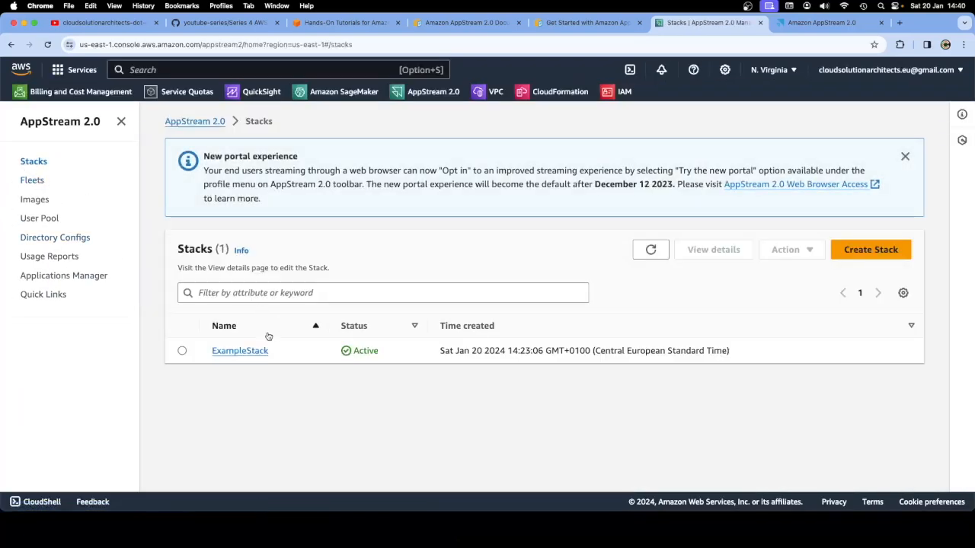
pyautogui.click(245, 351)
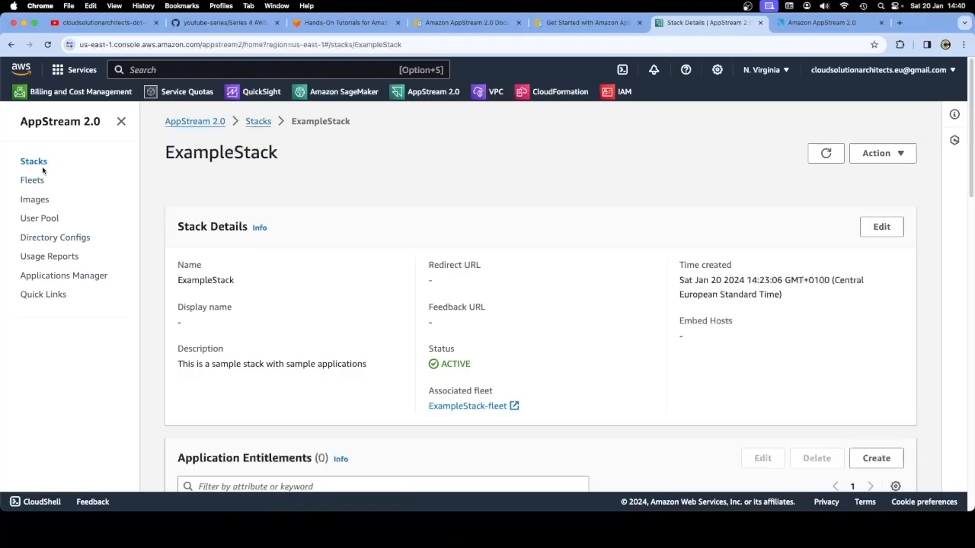
pyautogui.click(40, 163)
pyautogui.click(182, 351)
pyautogui.click(786, 250)
pyautogui.click(784, 272)
pyautogui.rightClick(292, 265)
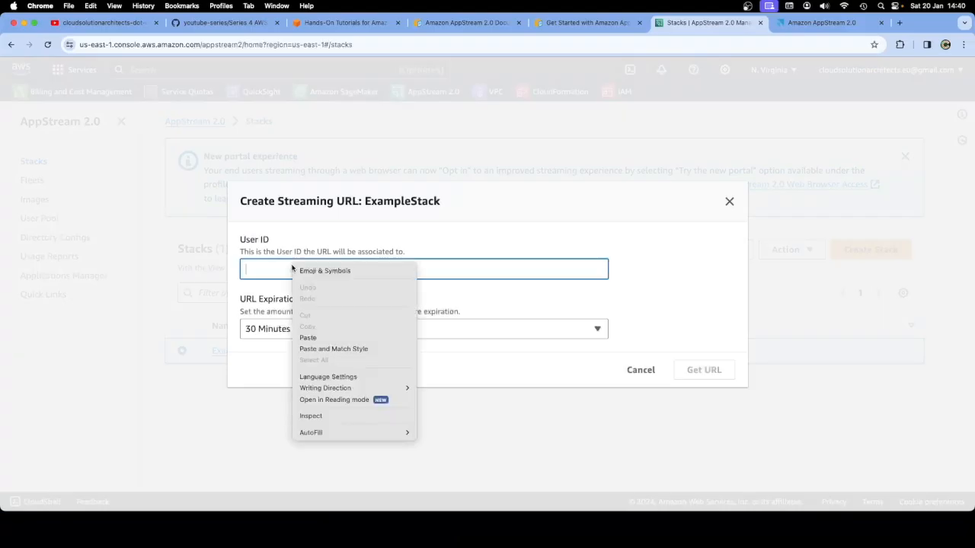
pyautogui.click(320, 338)
pyautogui.click(690, 370)
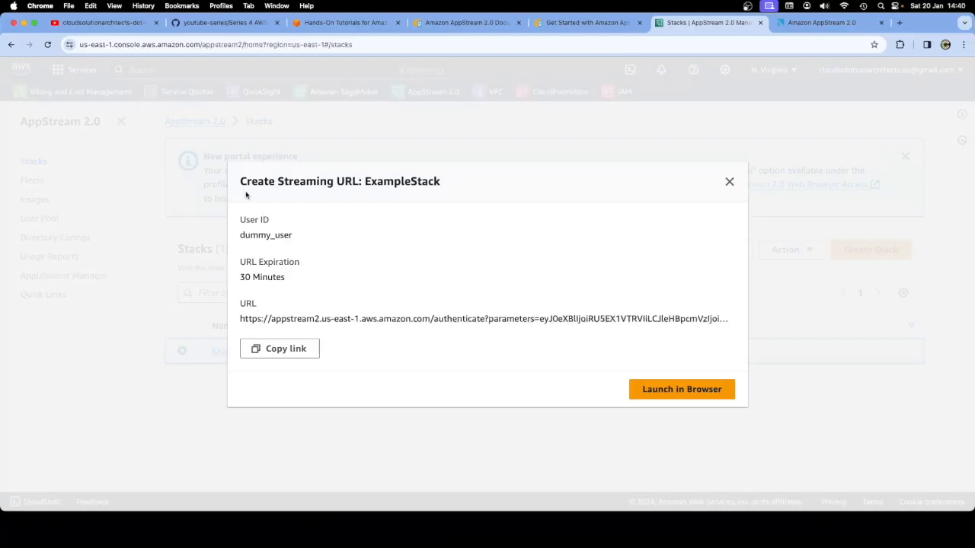
# Copy the 30-minute streaming URL and launch it in the browser
pyautogui.moveTo(240, 181); pyautogui.dragTo(442, 186)
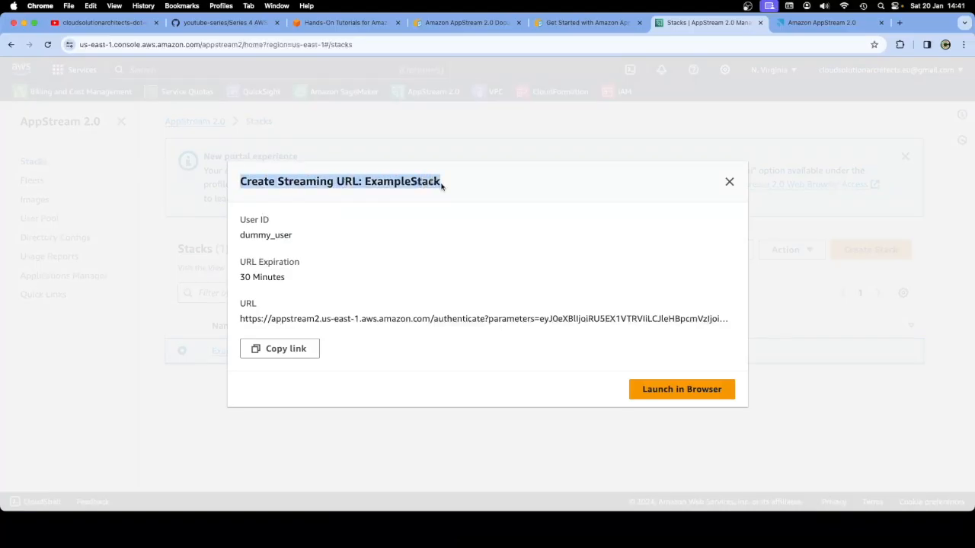
pyautogui.moveTo(241, 220); pyautogui.dragTo(301, 277)
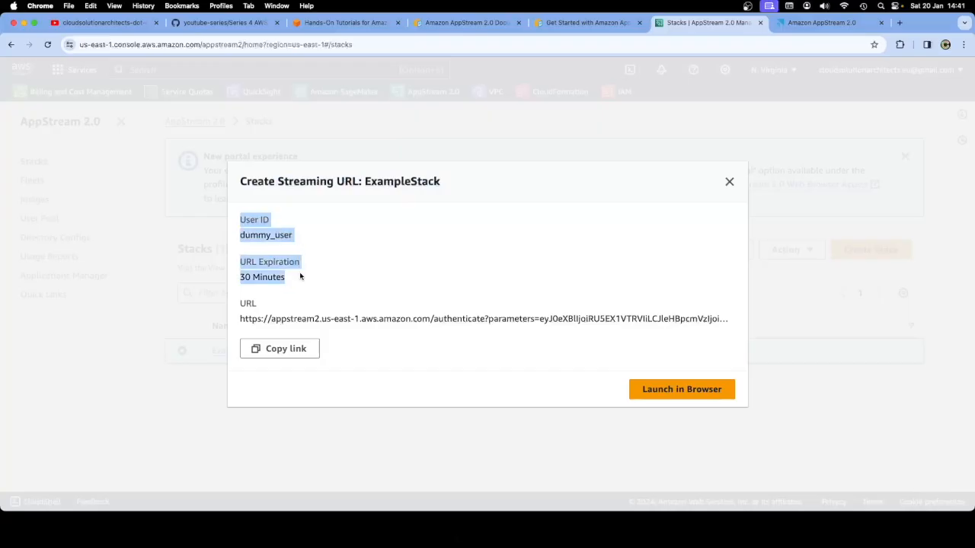
pyautogui.click(301, 297)
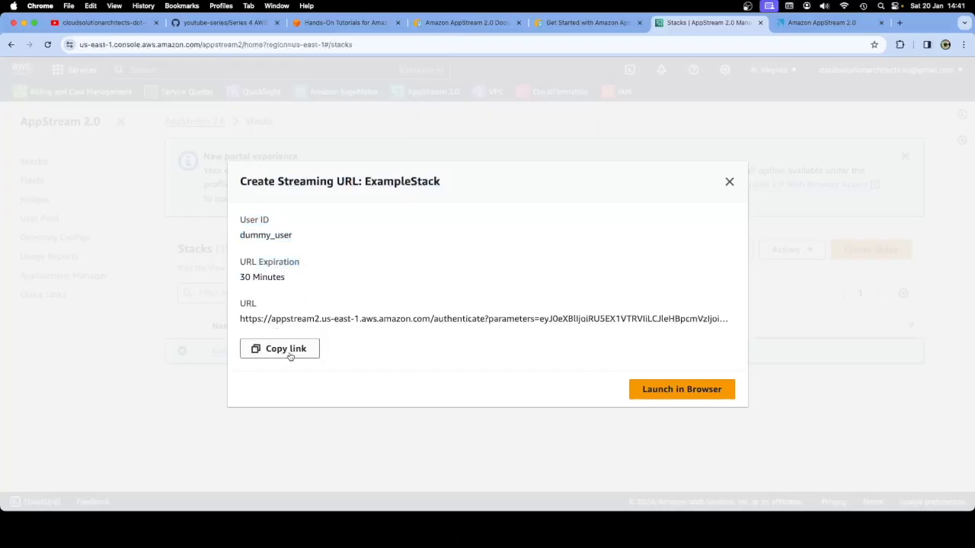
pyautogui.click(288, 349)
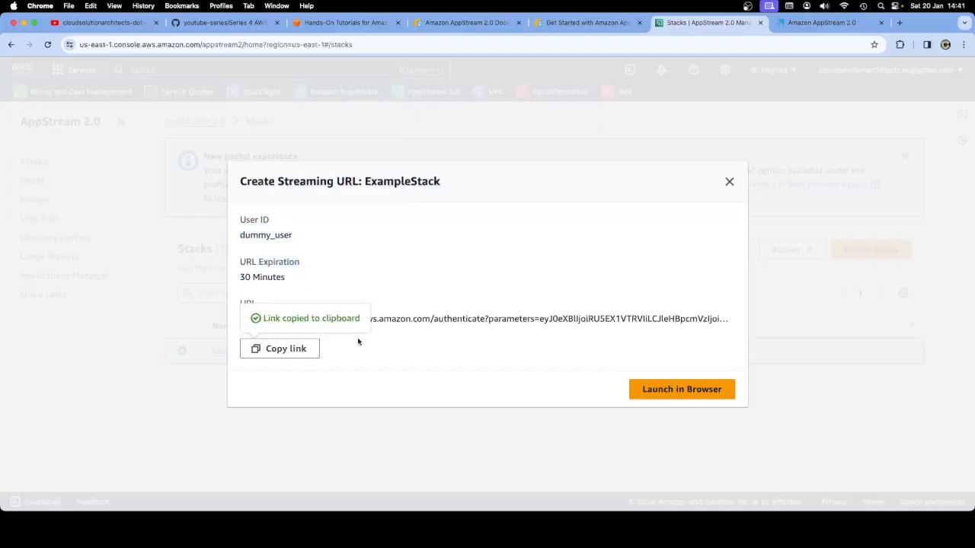
pyautogui.click(663, 391)
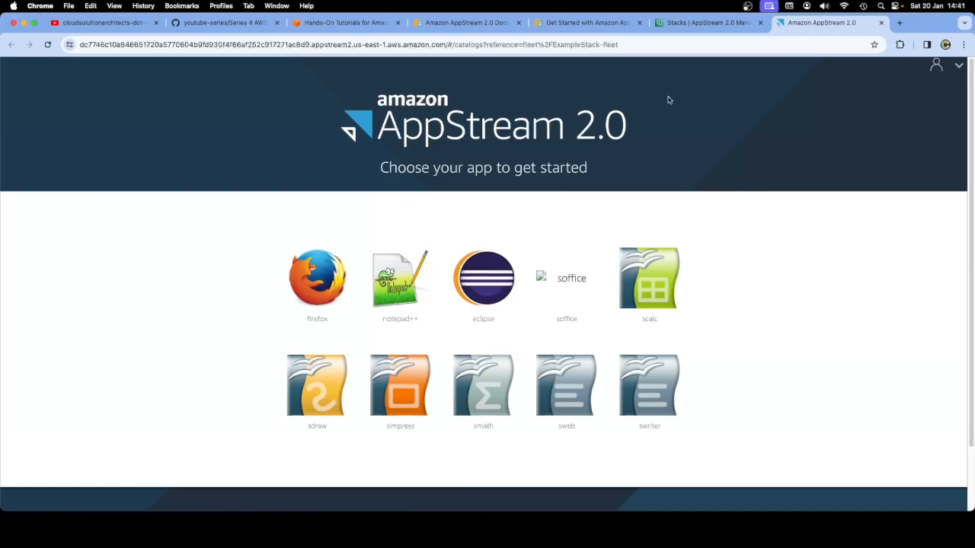
# Close the streaming URL dialog, launch Notepad++ from the portal catalog, then open User Pool
pyautogui.click(658, 23)
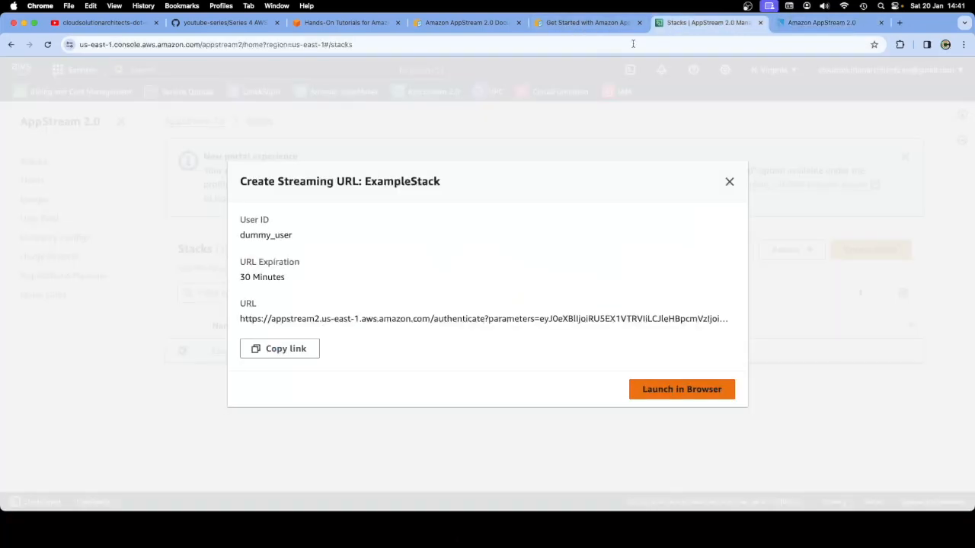
pyautogui.click(728, 183)
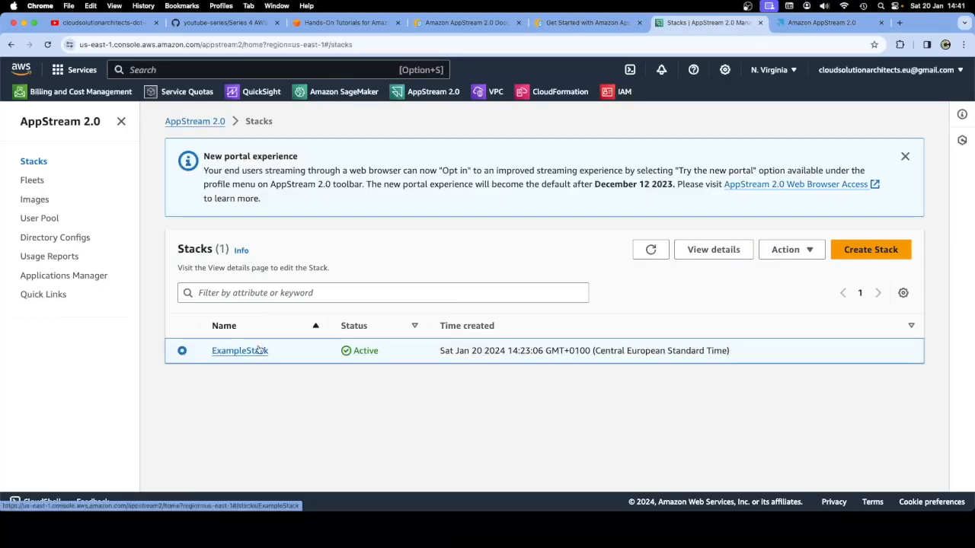
pyautogui.click(815, 23)
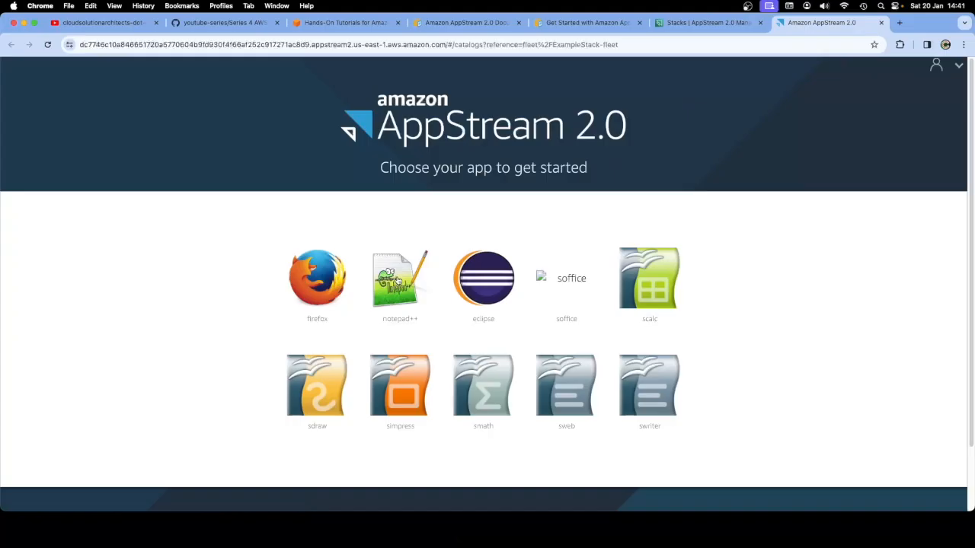
pyautogui.click(397, 282)
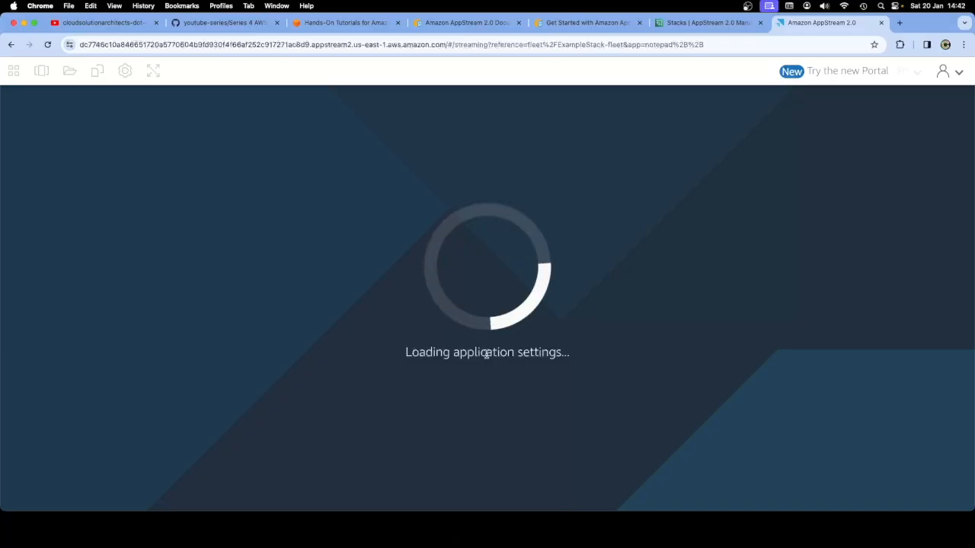
pyautogui.click(669, 22)
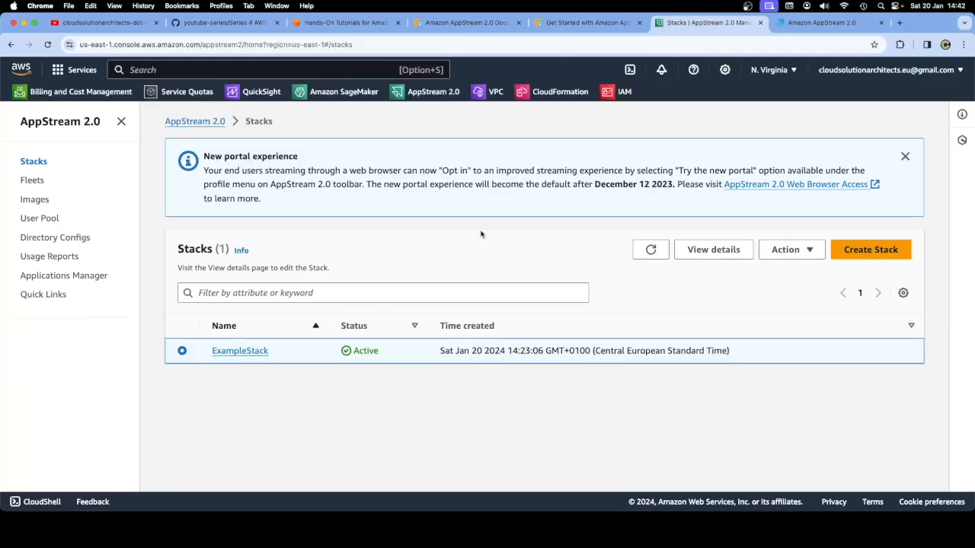
pyautogui.click(51, 219)
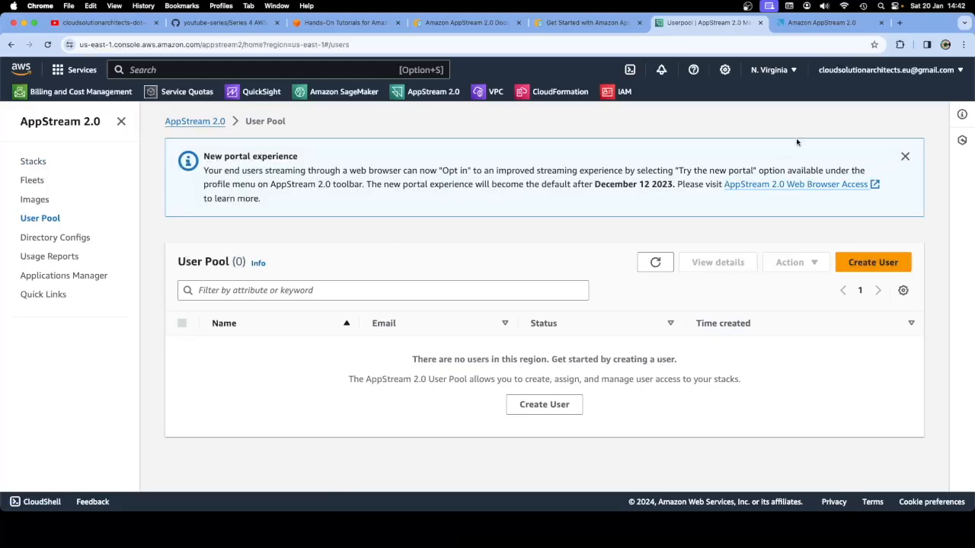
# Check the loading Notepad++ session and the guide's user pool note, then begin creating a user
pyautogui.click(823, 22)
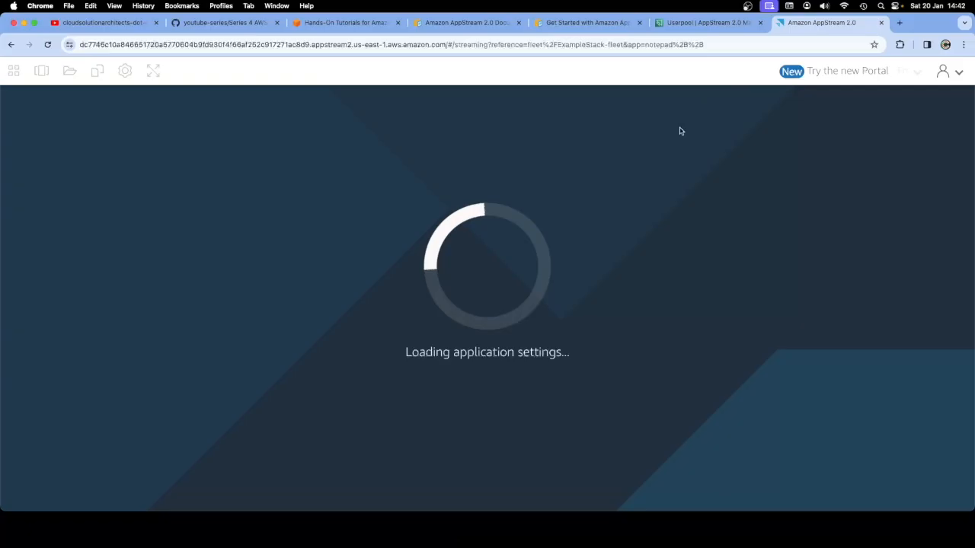
pyautogui.click(706, 24)
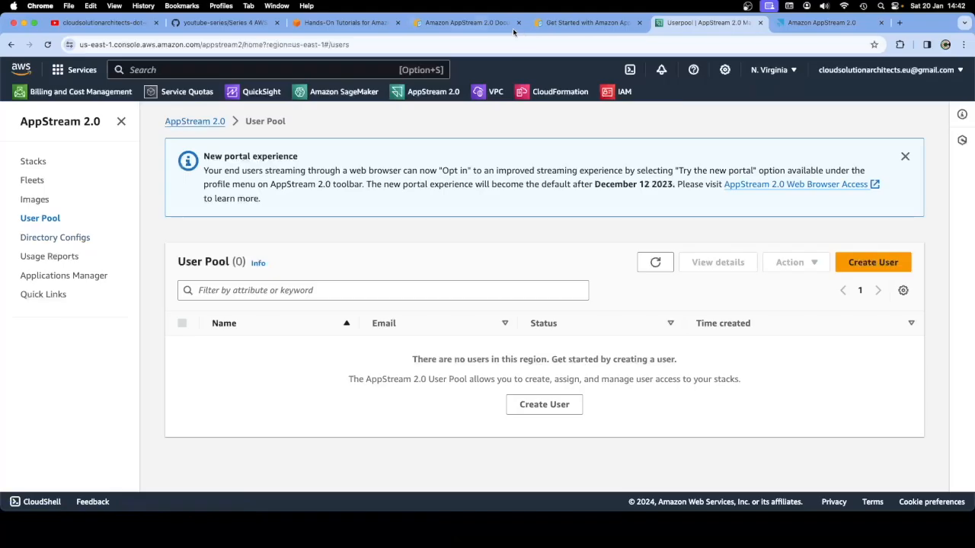
pyautogui.click(540, 23)
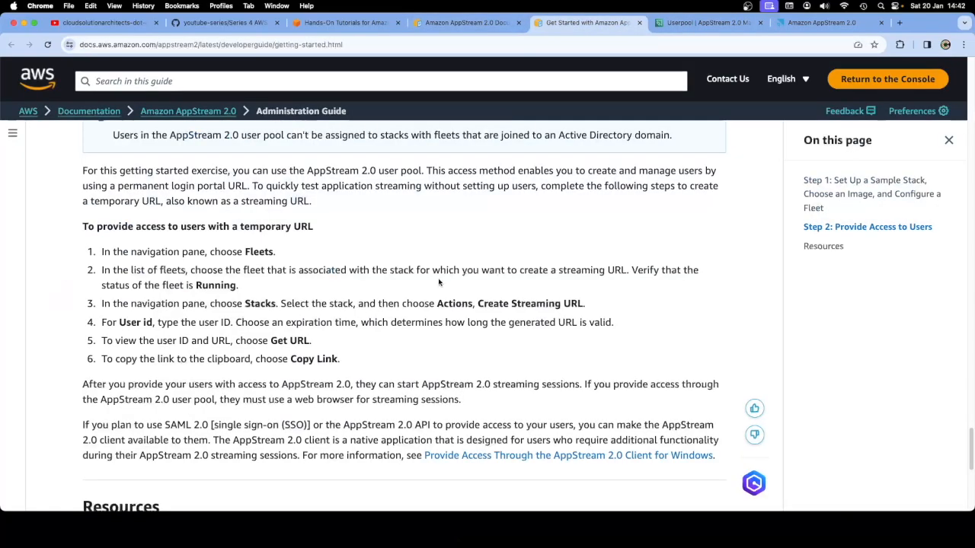
pyautogui.scroll(4, 438, 282)
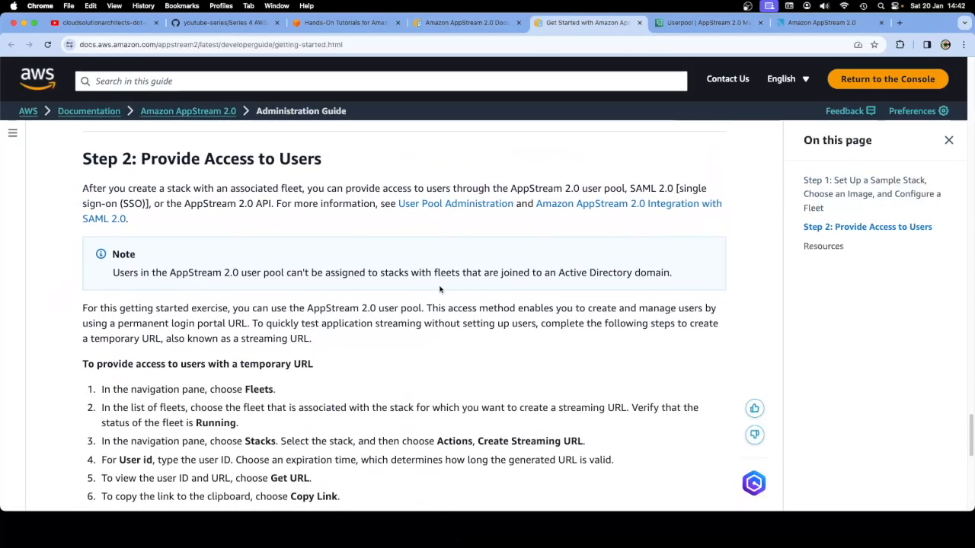
pyautogui.moveTo(84, 188); pyautogui.dragTo(627, 188)
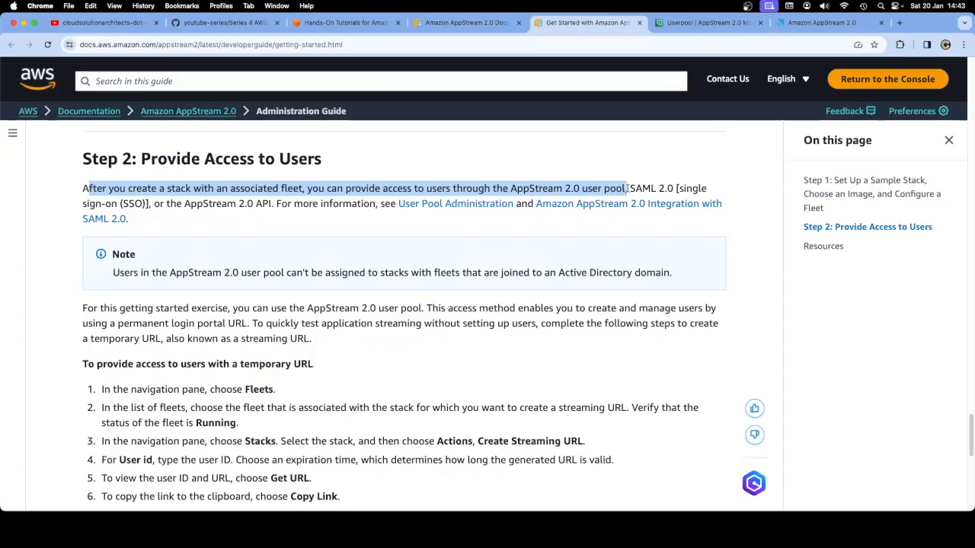
pyautogui.click(704, 22)
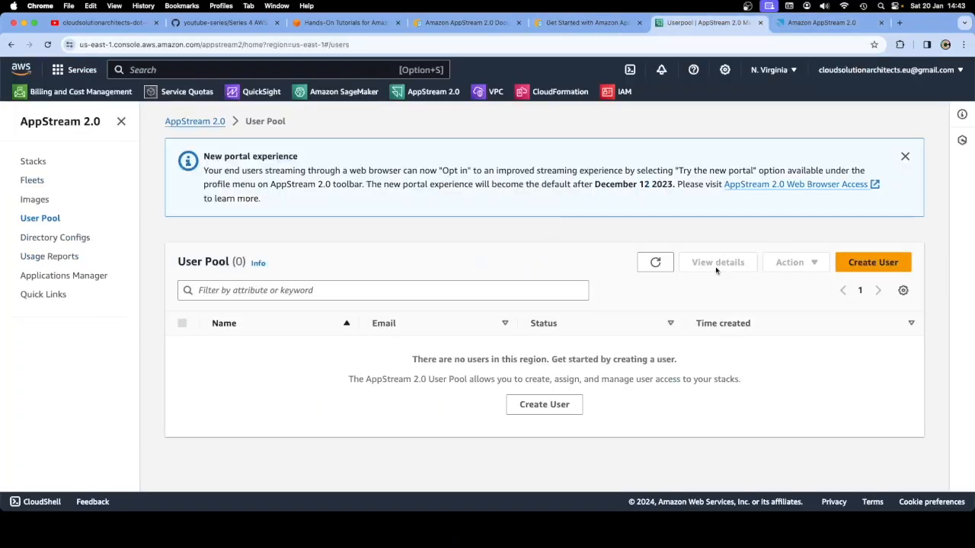
pyautogui.click(860, 263)
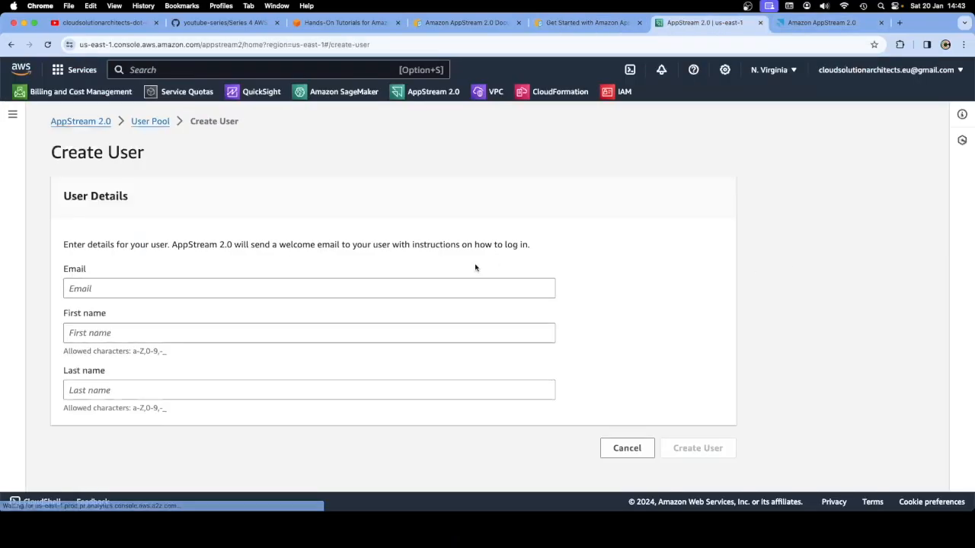
# Create the user pool user with their e-mail, first and last name, then close the extra AppStream tab
pyautogui.click(118, 288)
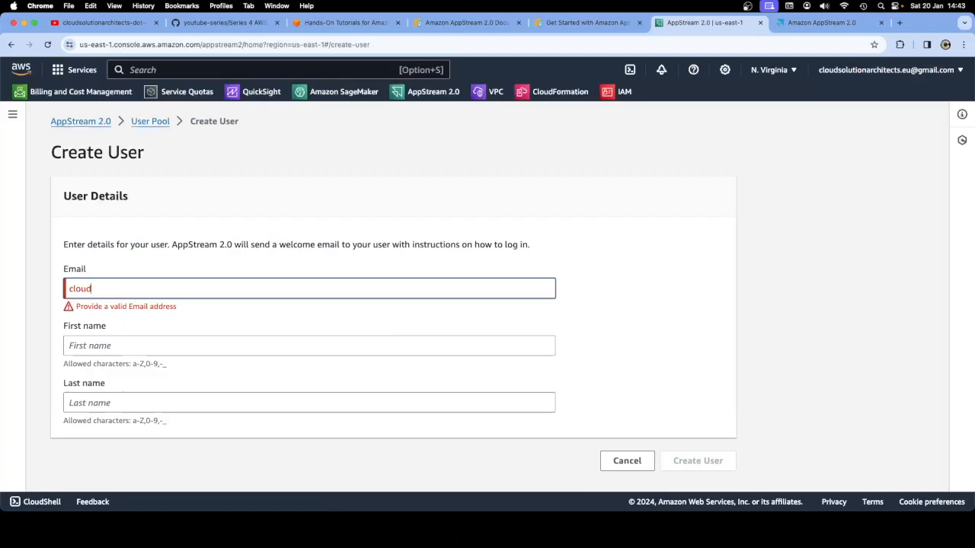
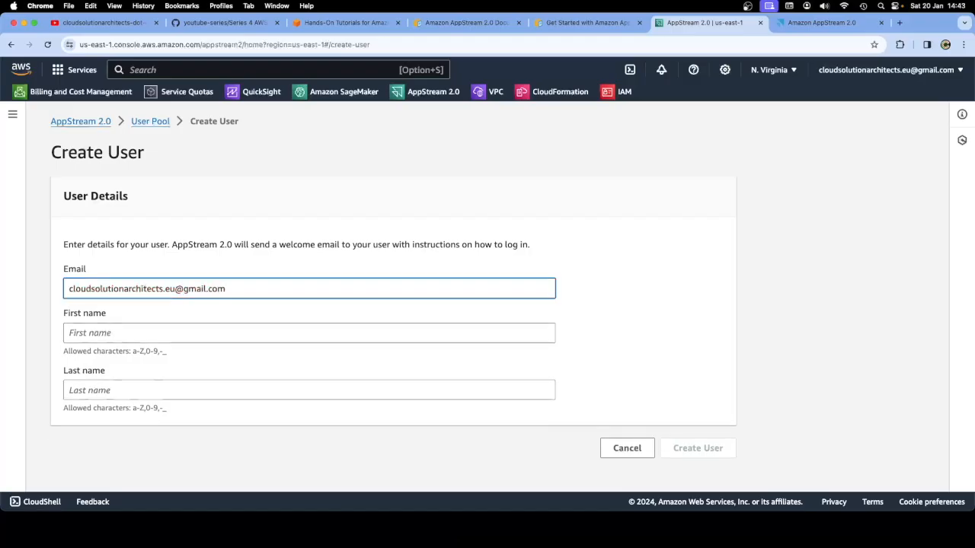
pyautogui.click(108, 333)
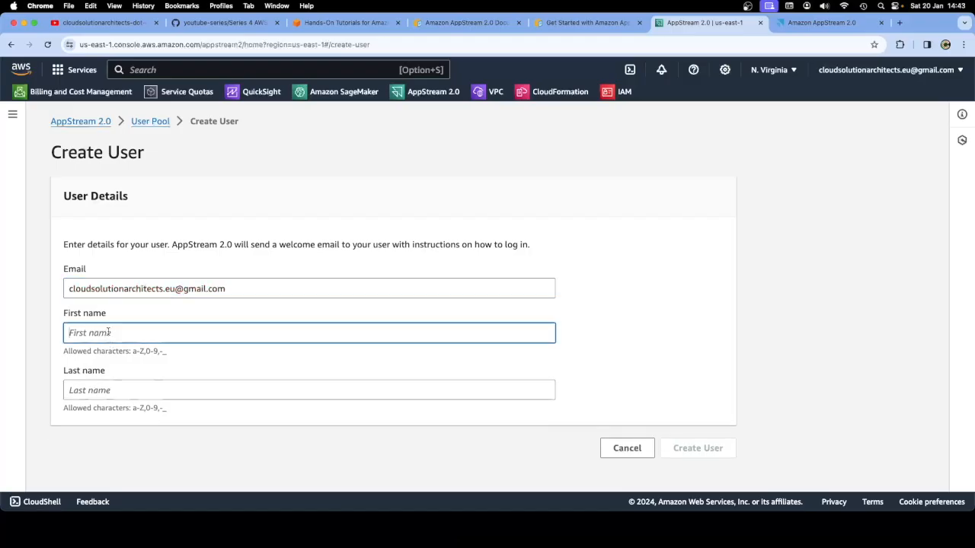
pyautogui.write('Cloud')
pyautogui.click(103, 386)
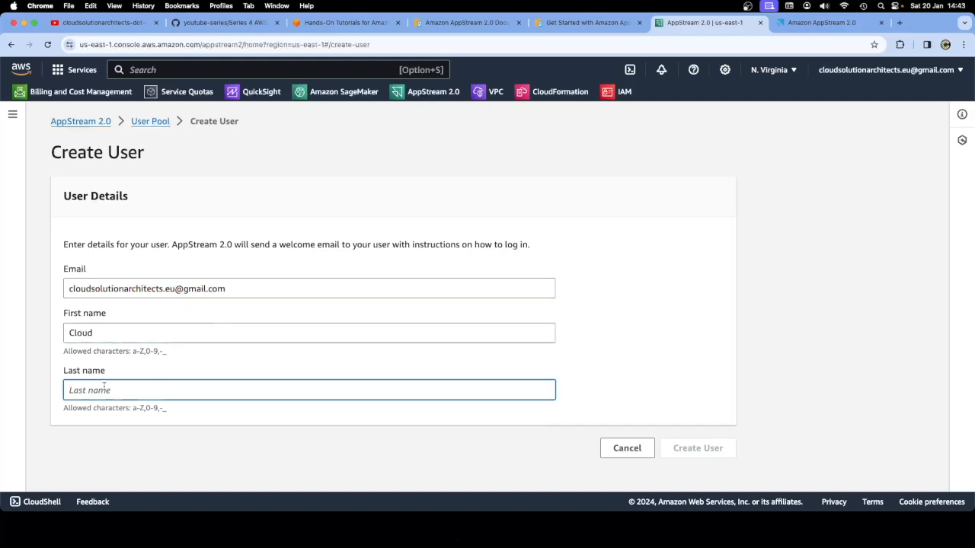
pyautogui.write('S')
pyautogui.write('oultio')
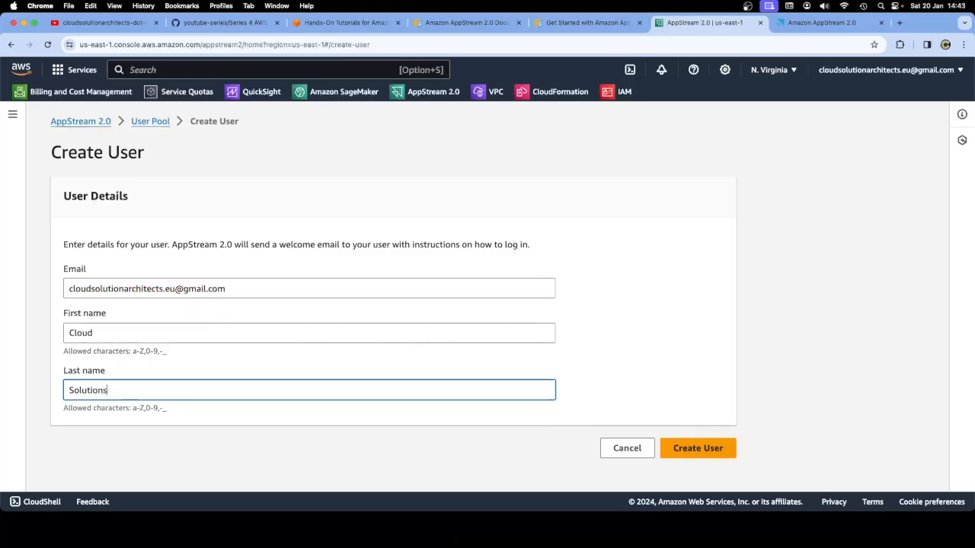
pyautogui.click(680, 451)
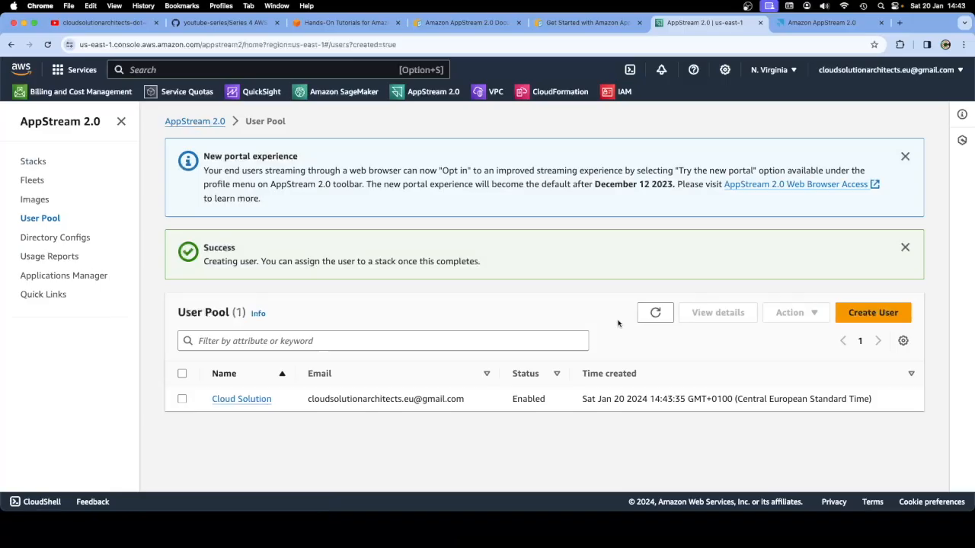
pyautogui.click(807, 30)
pyautogui.press('super+w')
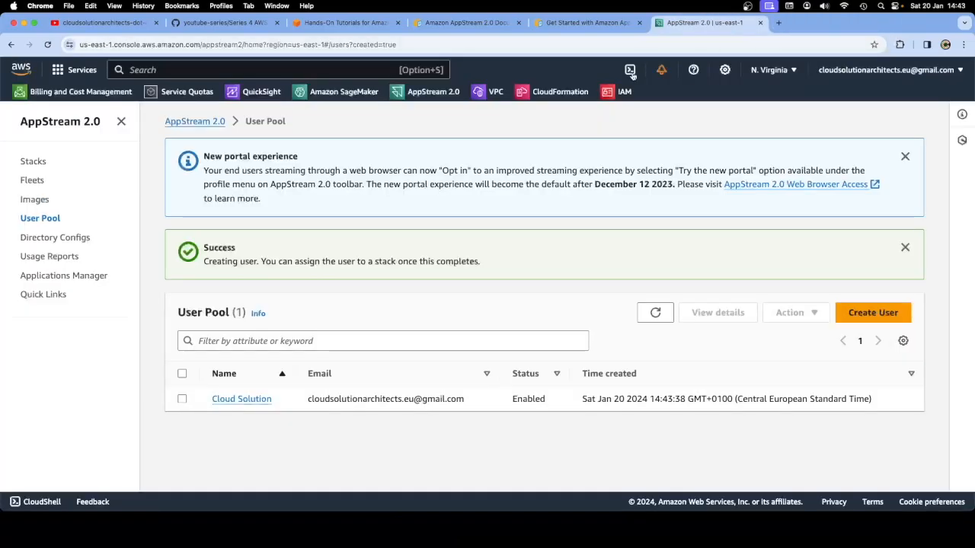
# Delete the IAM user dummy_user, confirming with its name, and dismiss the deletion banner
pyautogui.click(613, 92)
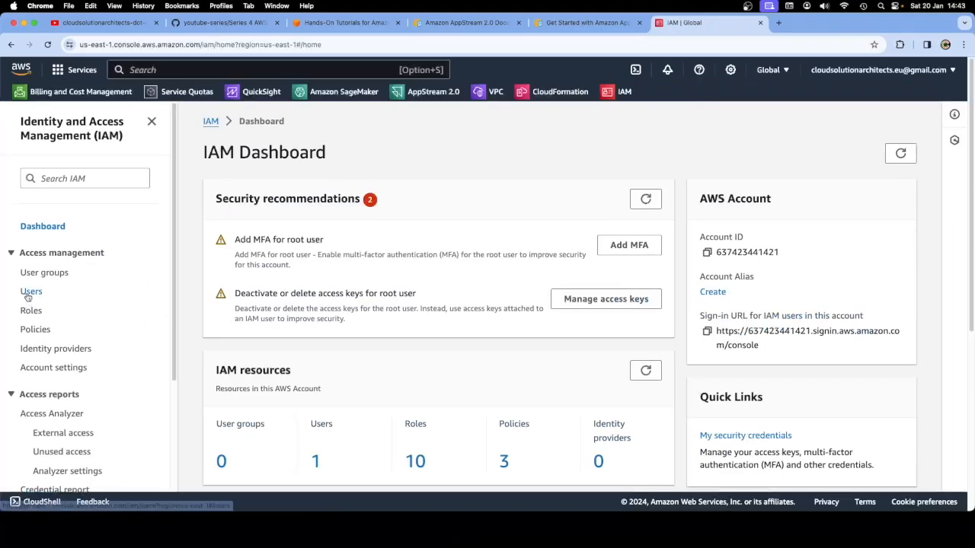
pyautogui.click(29, 294)
pyautogui.click(221, 276)
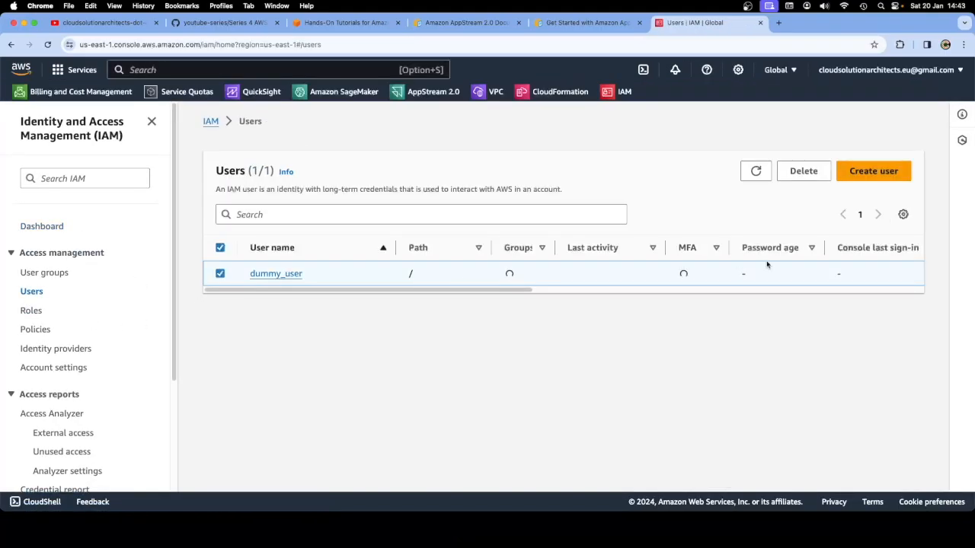
pyautogui.click(804, 170)
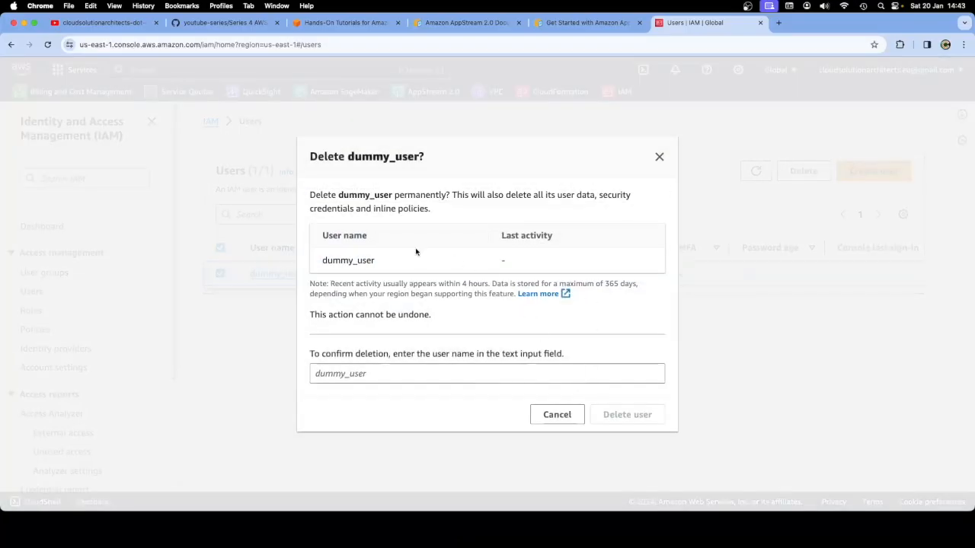
pyautogui.click(404, 371)
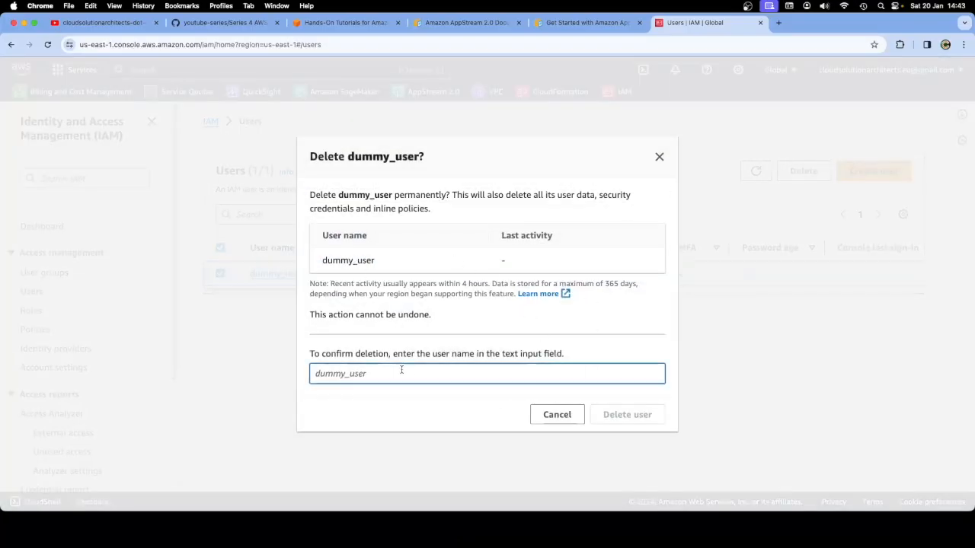
pyautogui.write('dummy_user')
pyautogui.click(621, 415)
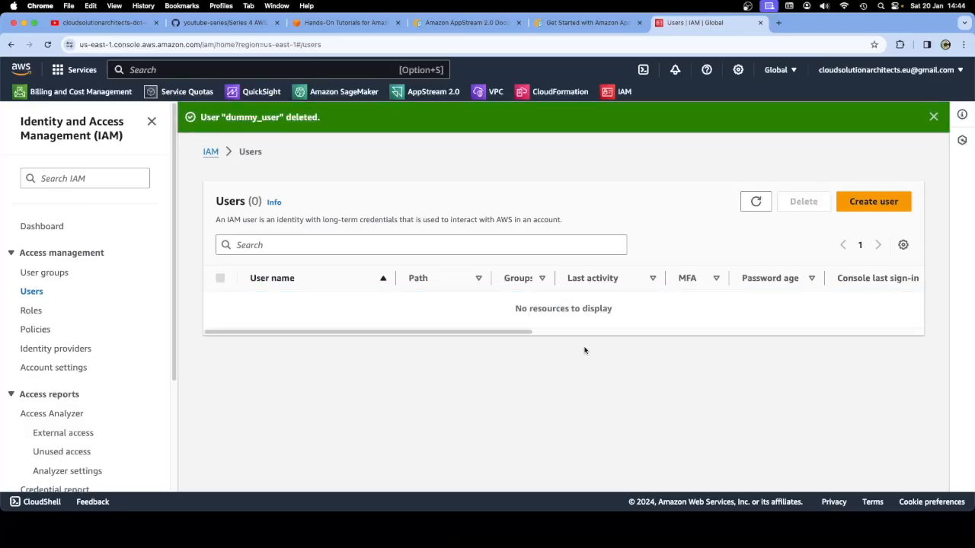
pyautogui.click(934, 118)
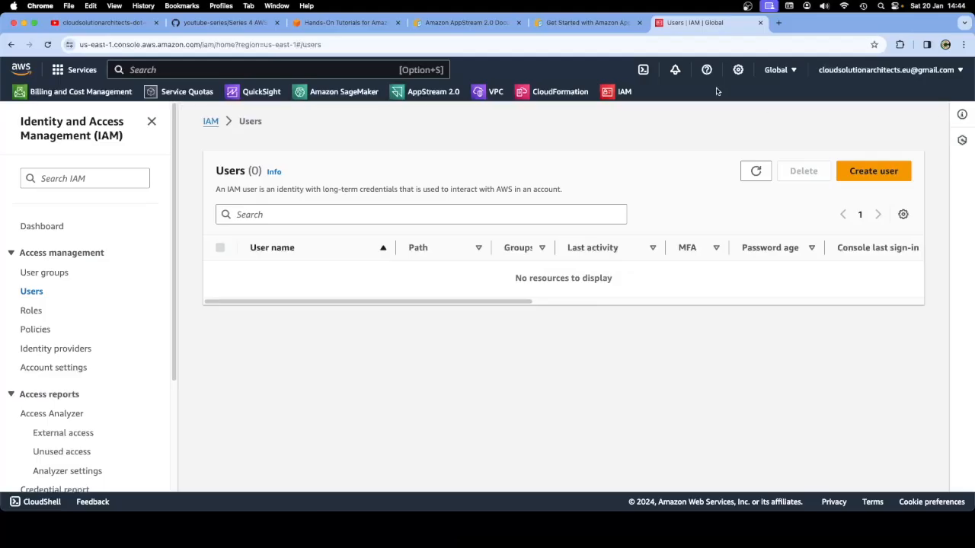
# Go to the AppStream 2.0 console, browse User Pool, Images, Fleets and Stacks, and select ExampleStack
pyautogui.click(577, 28)
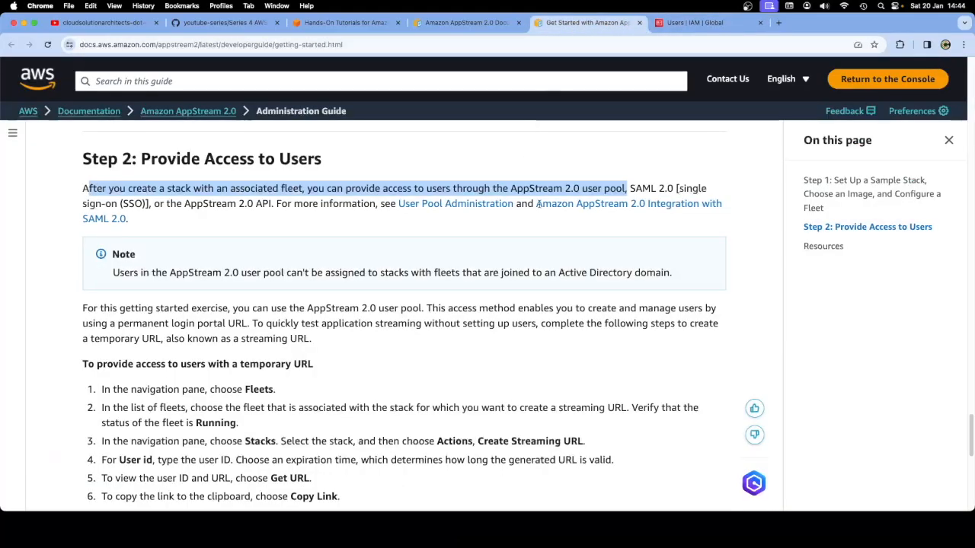
pyautogui.click(694, 23)
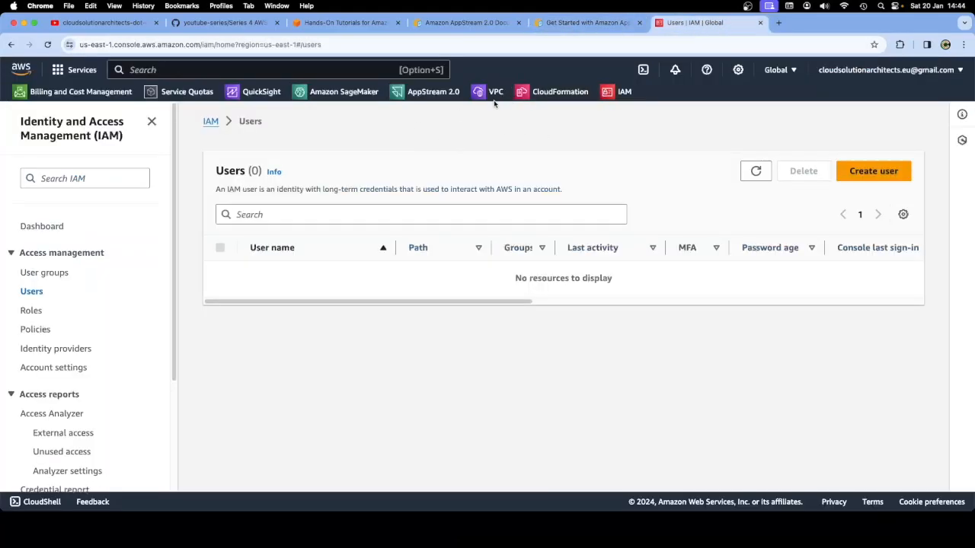
pyautogui.click(415, 91)
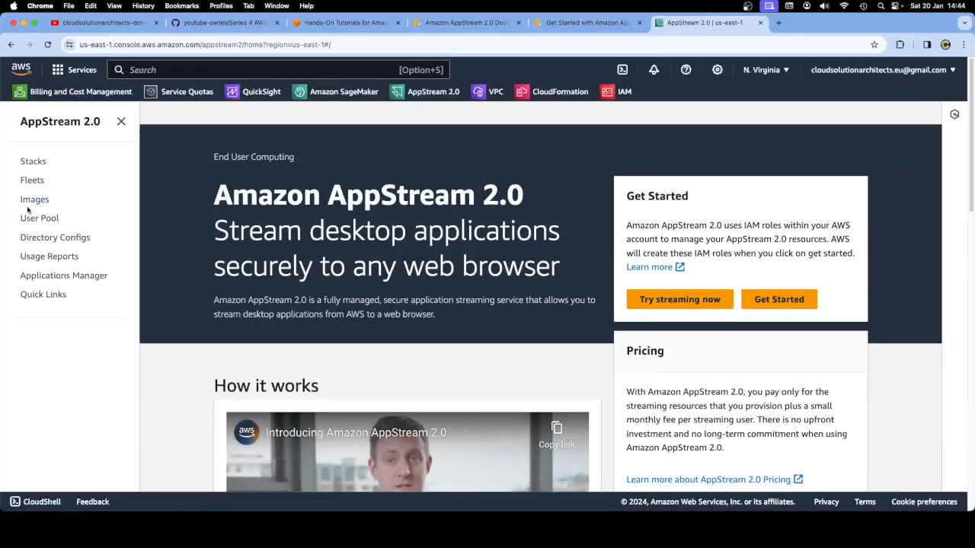
pyautogui.click(36, 218)
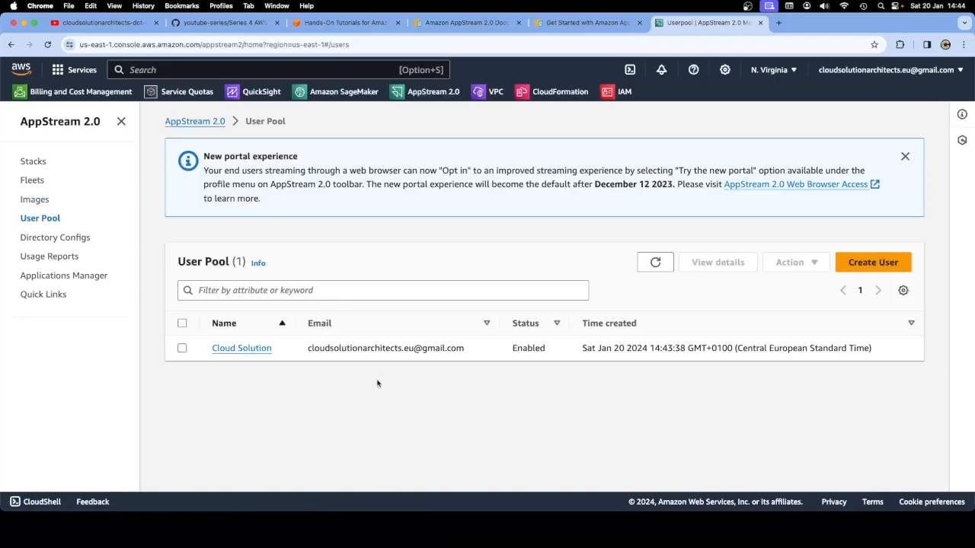
pyautogui.moveTo(466, 348); pyautogui.dragTo(310, 347)
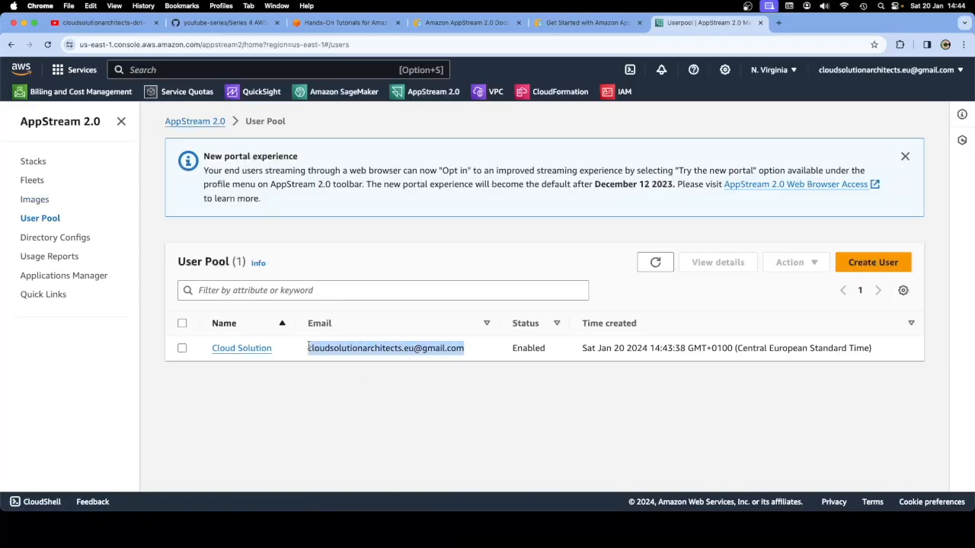
pyautogui.click(44, 200)
pyautogui.click(34, 180)
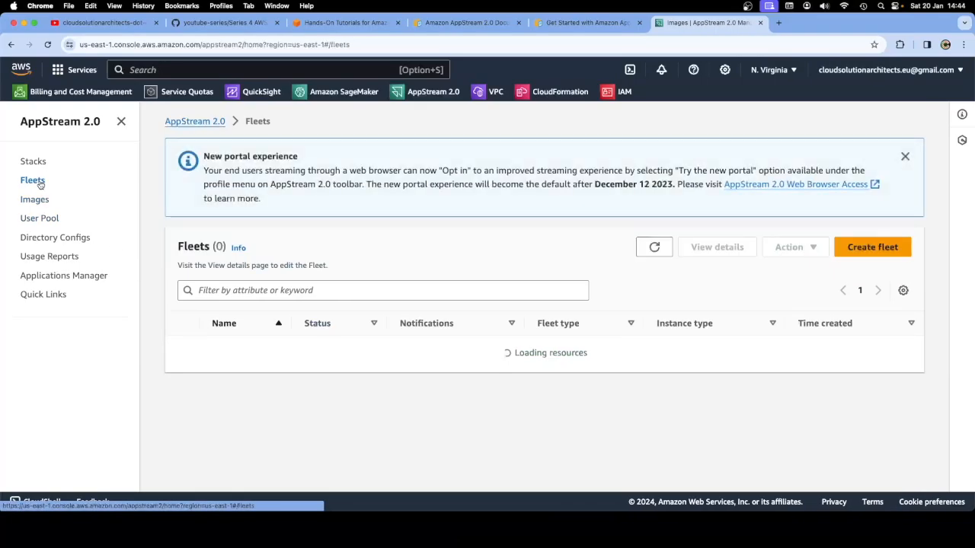
pyautogui.click(34, 162)
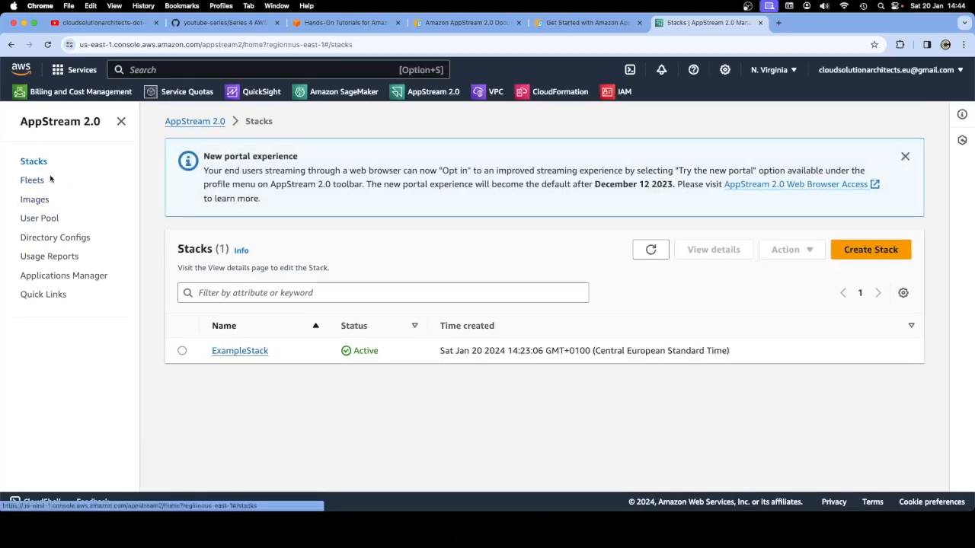
pyautogui.click(182, 351)
# Check the User Pool again, then reselect ExampleStack and open its Actions menu
pyautogui.click(786, 256)
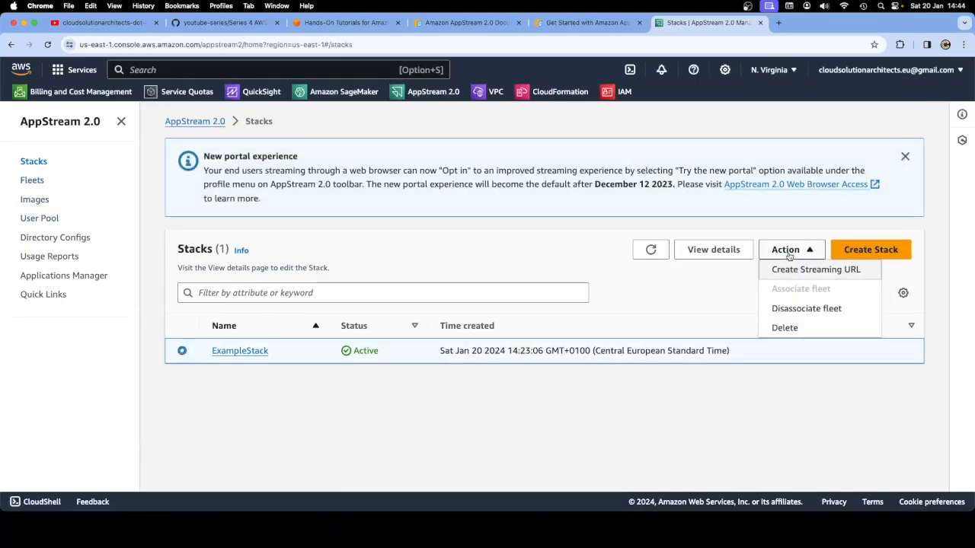
pyautogui.click(29, 218)
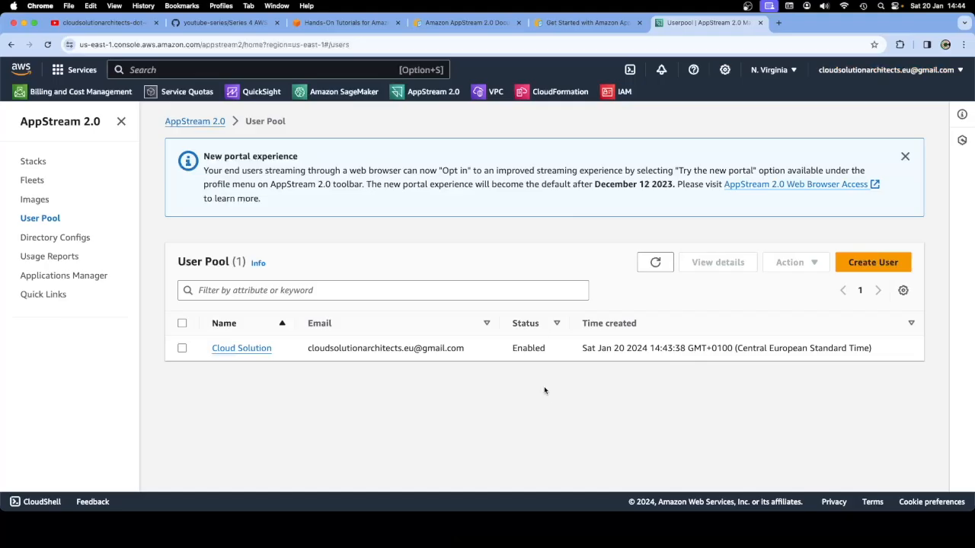
pyautogui.click(28, 163)
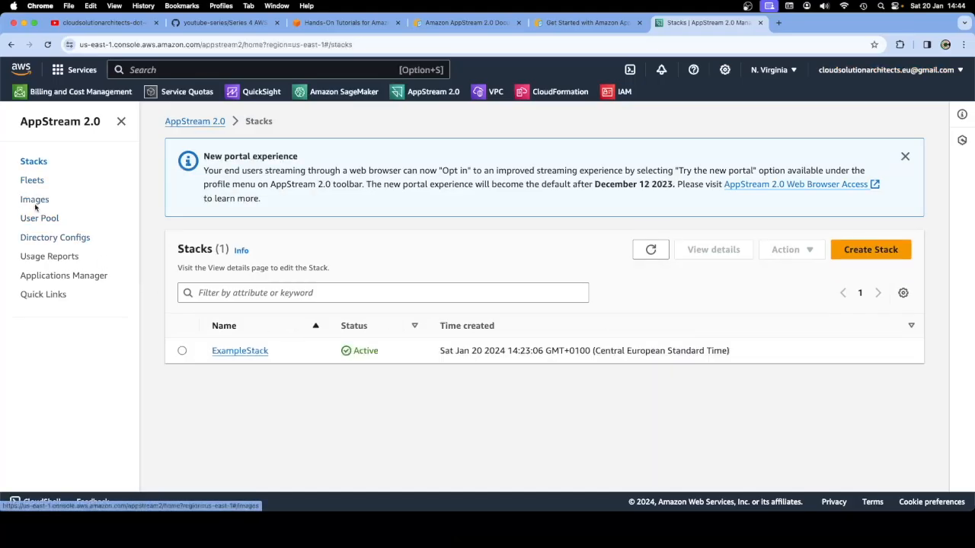
pyautogui.click(35, 201)
pyautogui.click(30, 180)
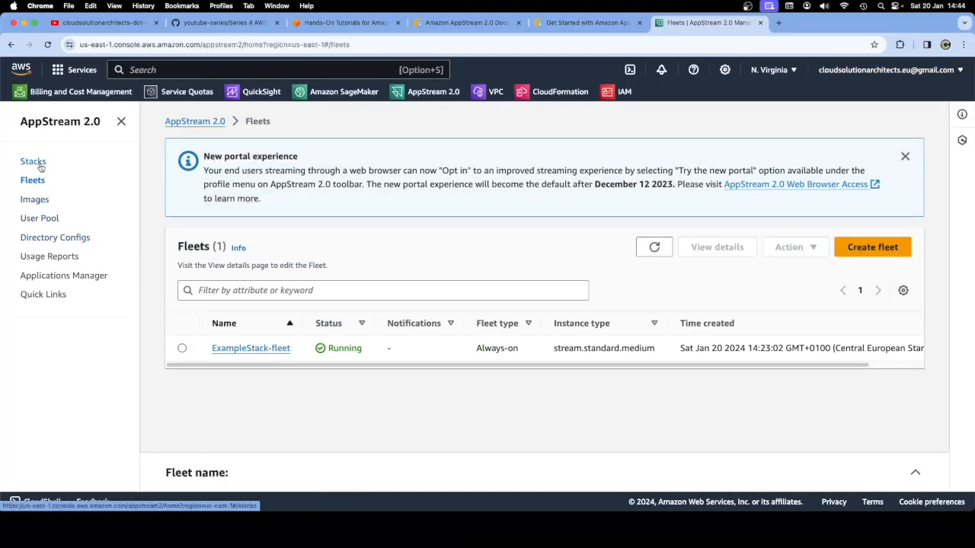
pyautogui.click(33, 161)
pyautogui.click(182, 350)
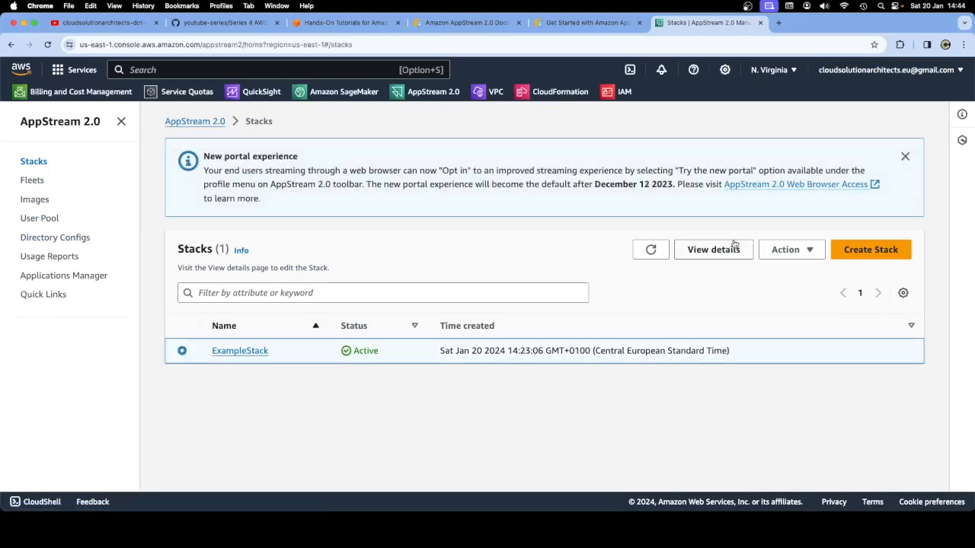
pyautogui.click(812, 252)
# Start an ExampleStack streaming URL, then cancel the form without creating it
pyautogui.click(804, 271)
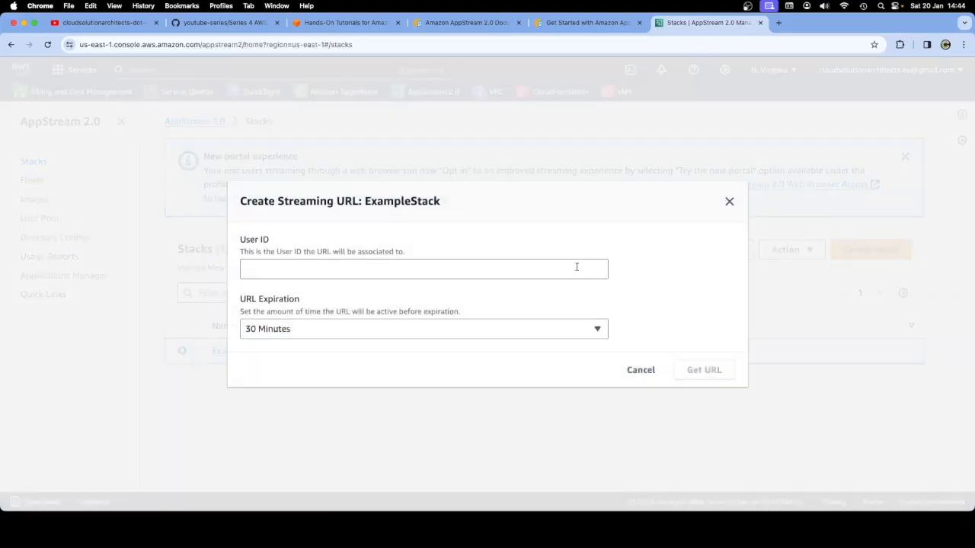
pyautogui.click(342, 267)
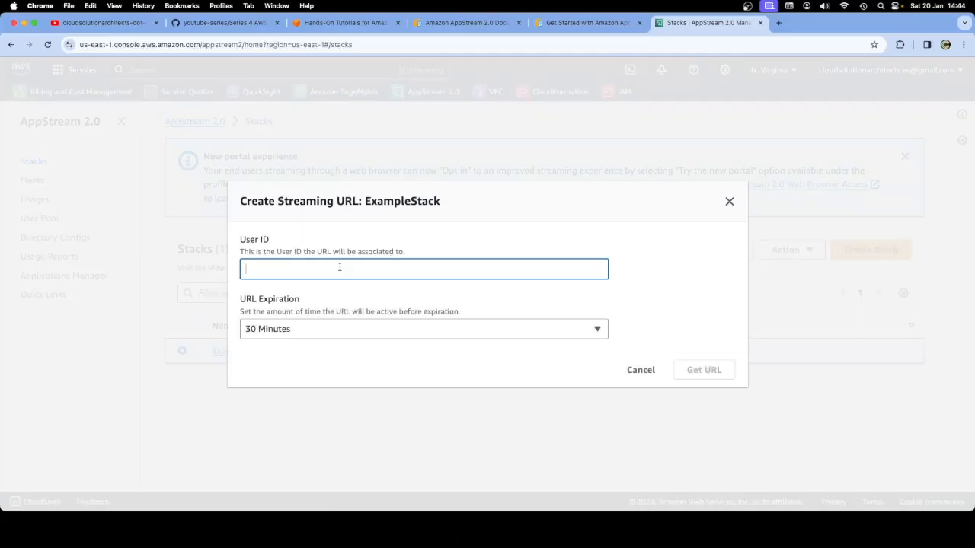
pyautogui.write('cloudso')
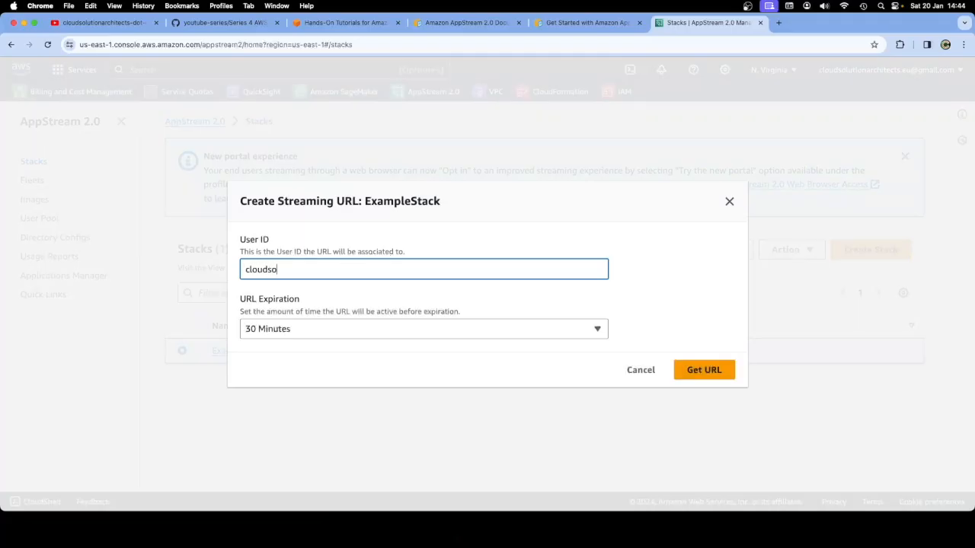
pyautogui.click(728, 201)
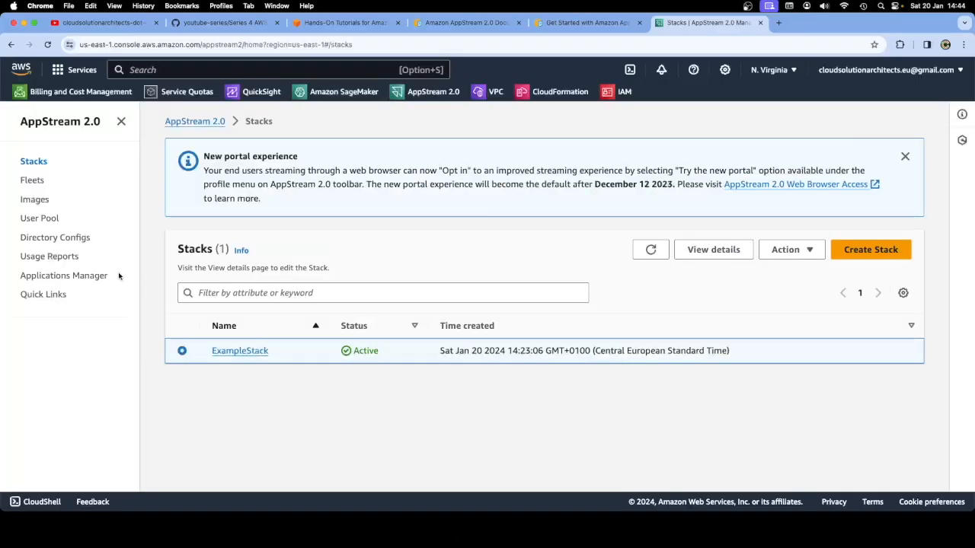
# Copy the pool user's e-mail address from the User Pool details
pyautogui.click(38, 219)
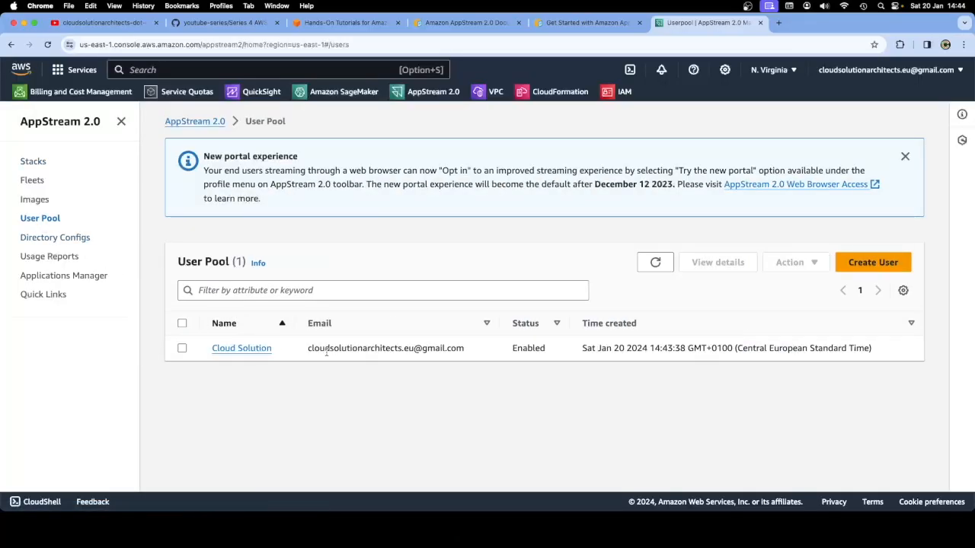
pyautogui.click(253, 348)
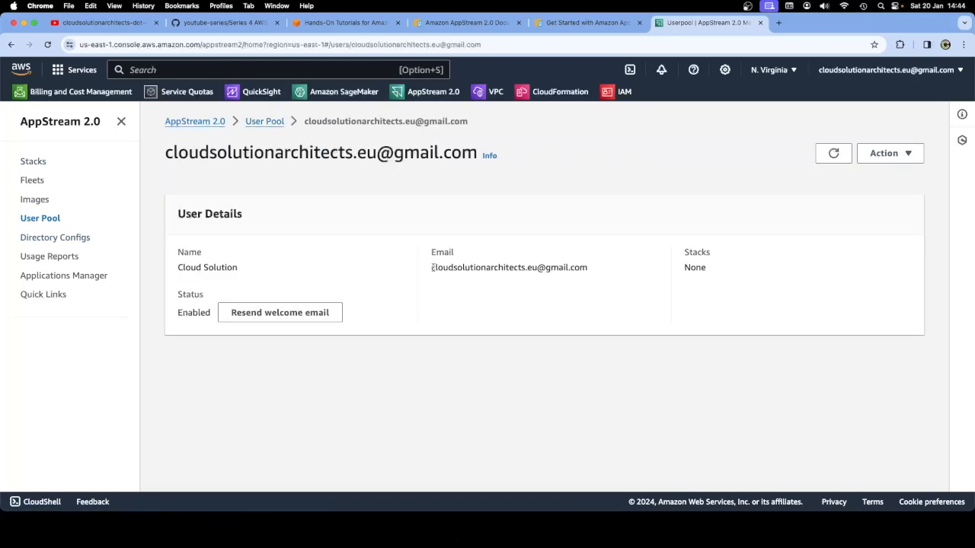
pyautogui.moveTo(431, 267); pyautogui.dragTo(582, 266)
pyautogui.rightClick(580, 267)
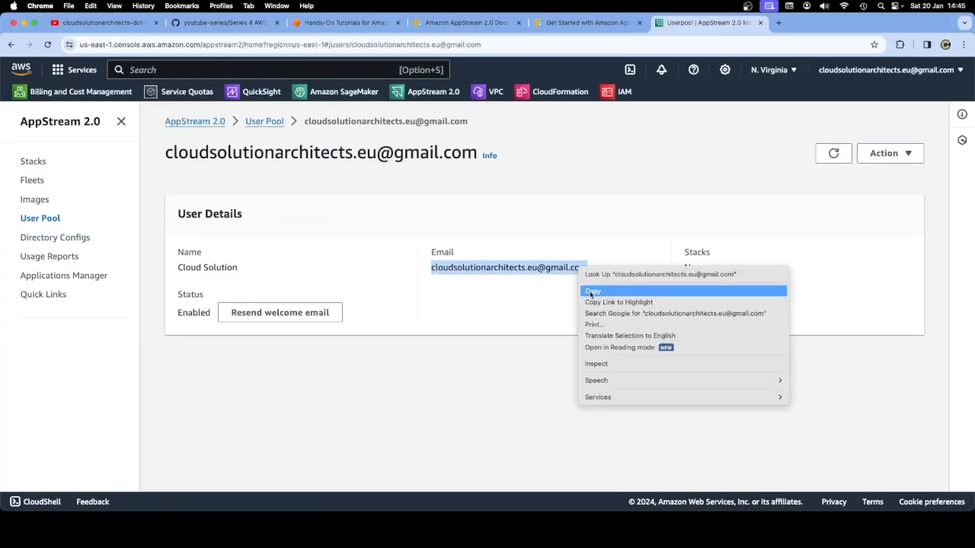
pyautogui.click(590, 290)
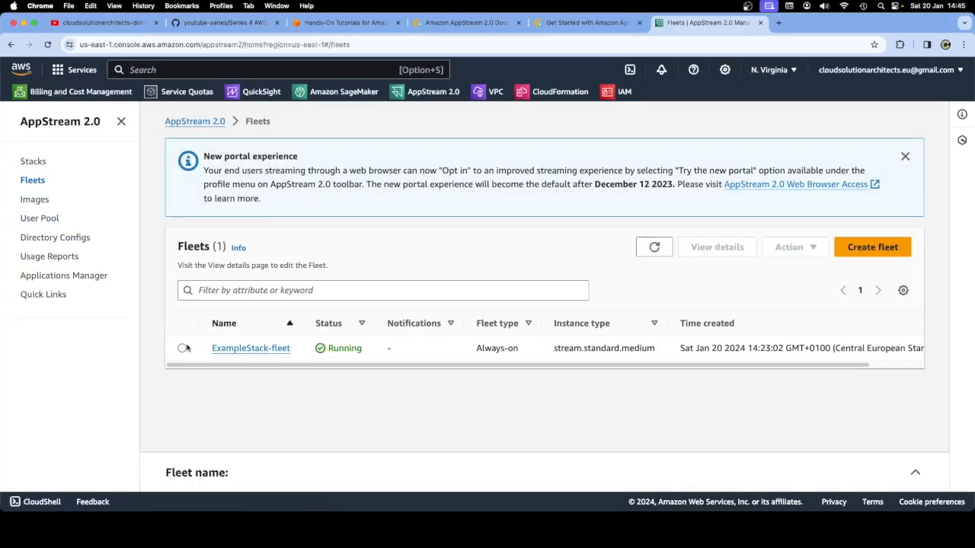
# Request an ExampleStack streaming URL with the pasted e-mail as User ID; dismiss the 32-character error
pyautogui.click(182, 348)
pyautogui.scroll(-1, 317, 358)
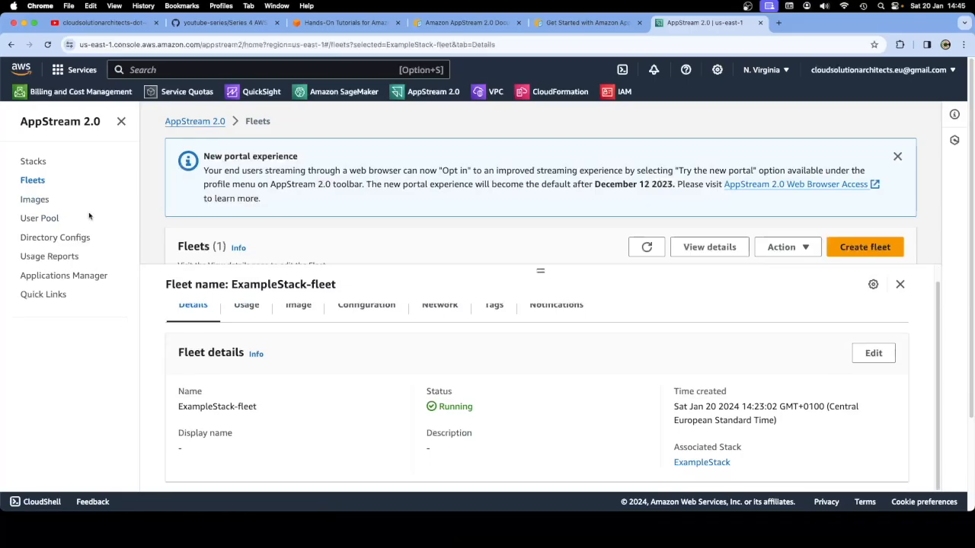
pyautogui.click(32, 163)
pyautogui.click(182, 349)
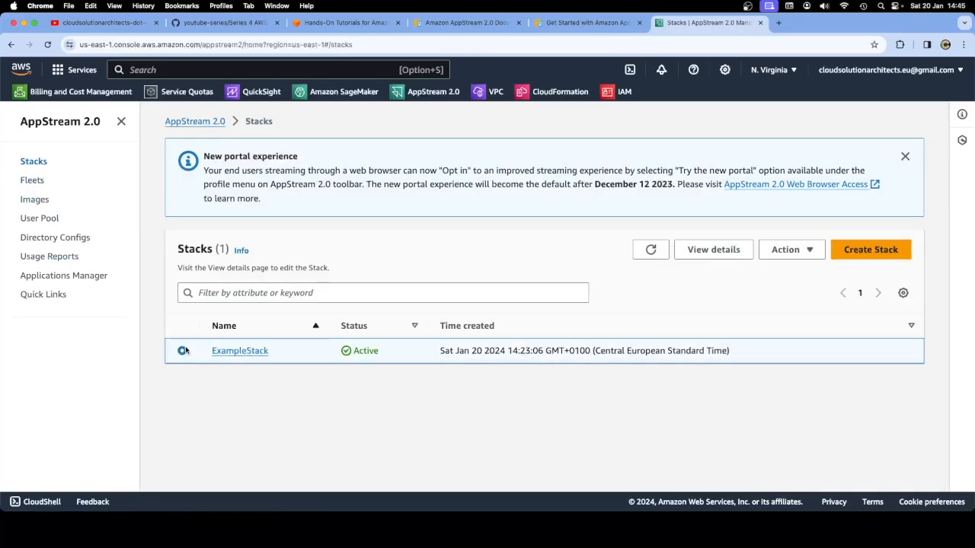
pyautogui.click(807, 250)
pyautogui.click(802, 271)
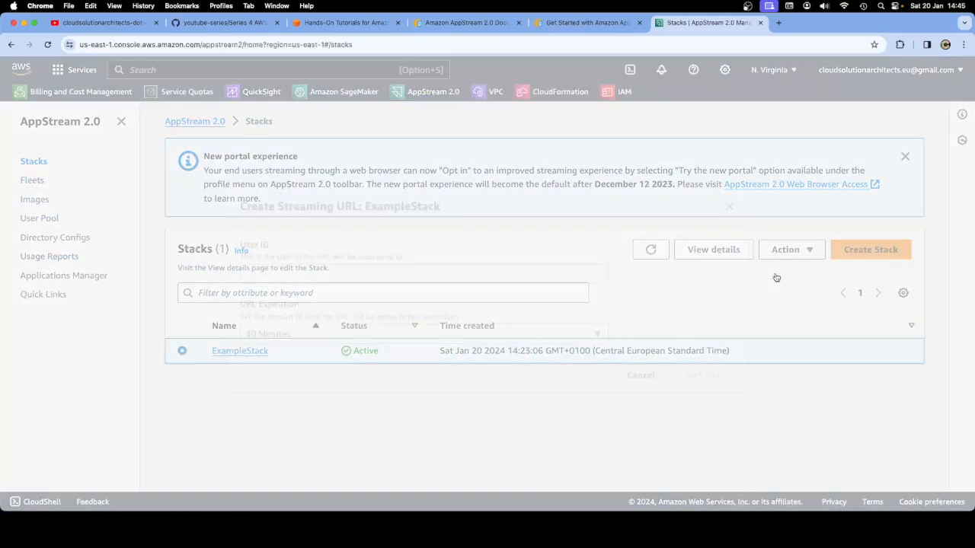
pyautogui.click(362, 267)
pyautogui.press('super+v')
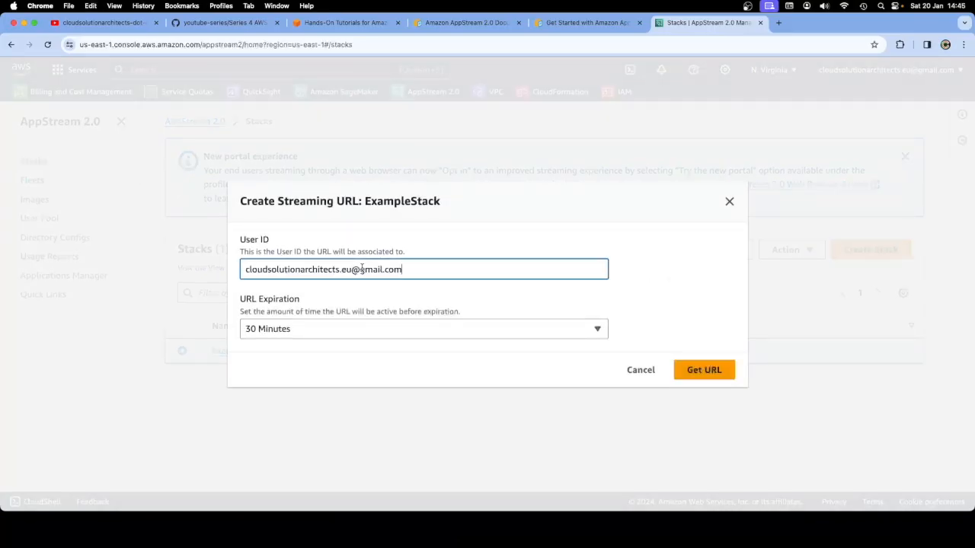
pyautogui.click(694, 370)
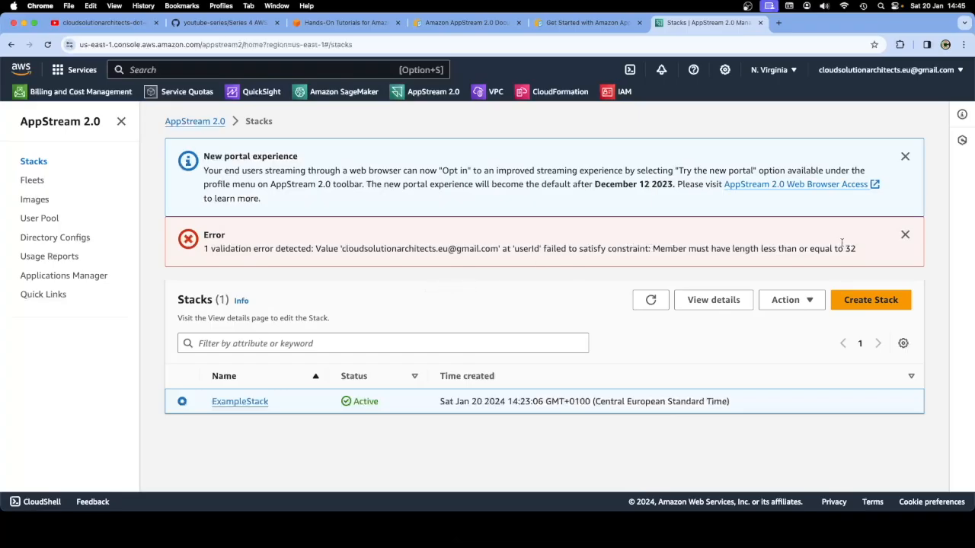
pyautogui.click(905, 235)
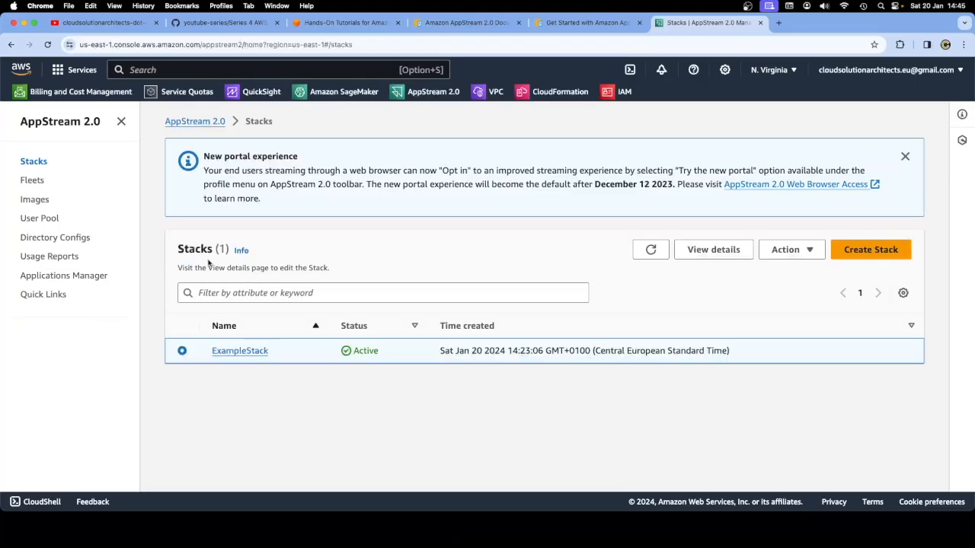
# Copy the pool user's display name from the User Pool details
pyautogui.click(41, 220)
pyautogui.click(257, 349)
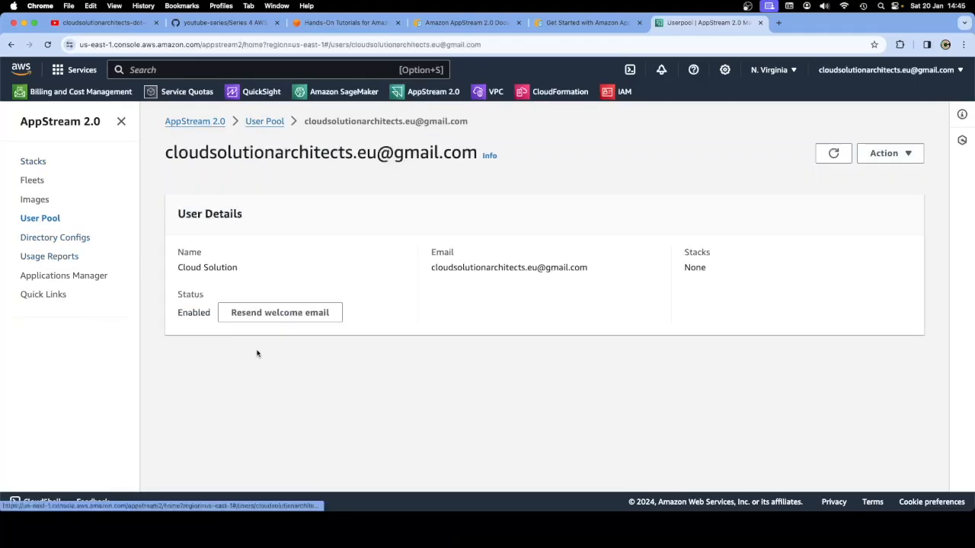
pyautogui.moveTo(237, 268); pyautogui.dragTo(179, 269)
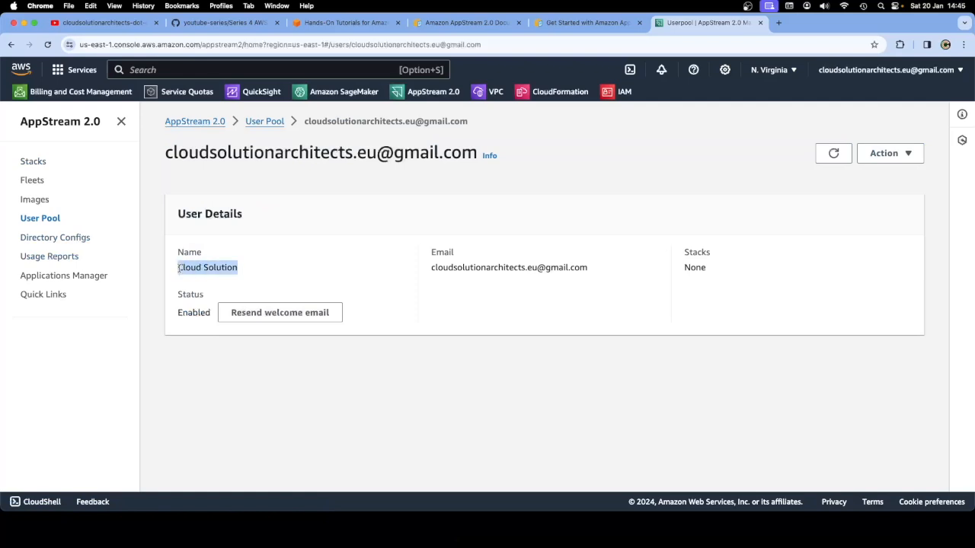
pyautogui.rightClick(185, 267)
pyautogui.click(196, 290)
# Request an ExampleStack streaming URL using the user's display name as User ID
pyautogui.click(33, 180)
pyautogui.click(182, 348)
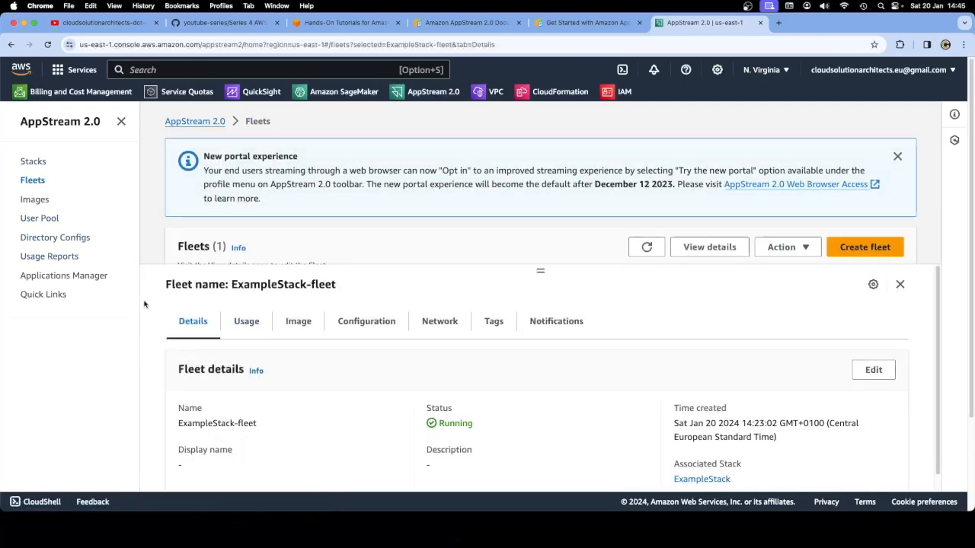
pyautogui.click(782, 246)
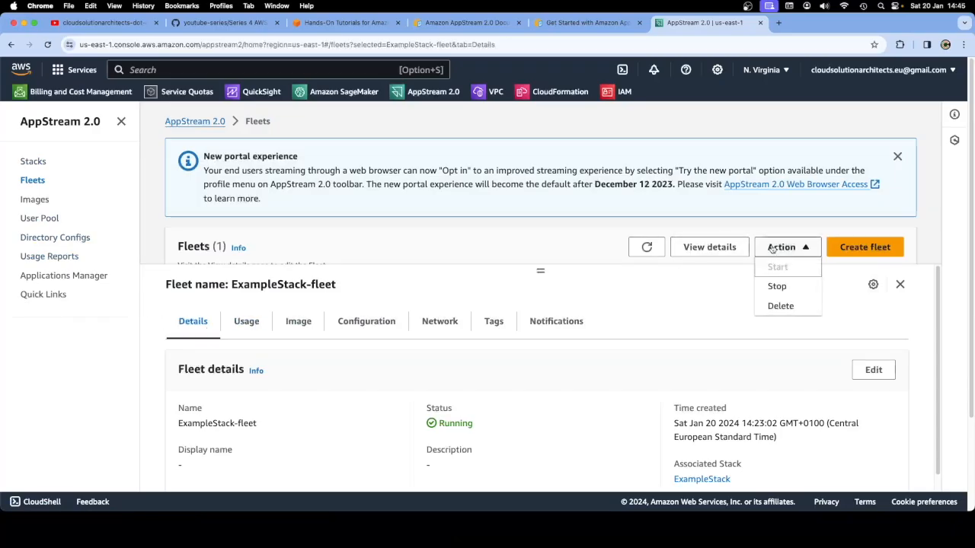
pyautogui.click(34, 162)
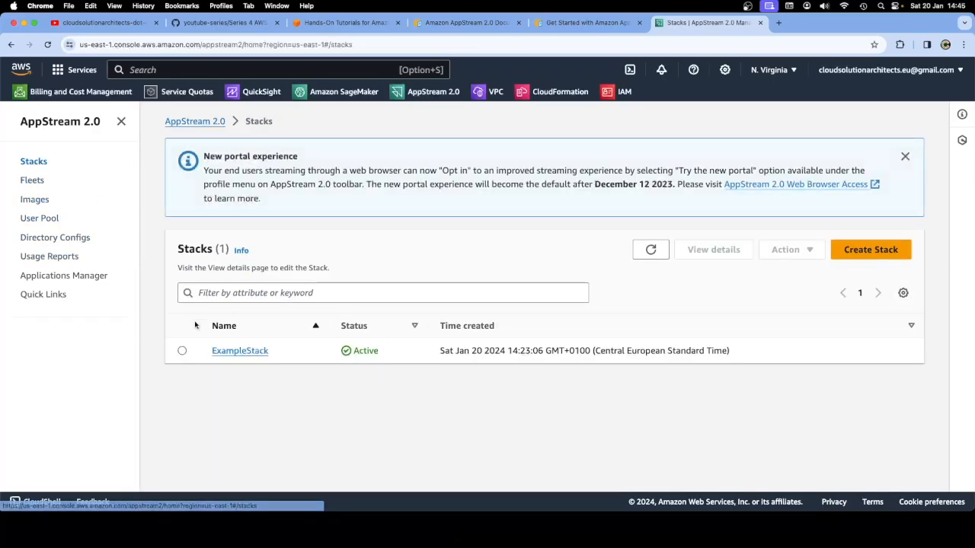
pyautogui.click(182, 350)
pyautogui.click(784, 250)
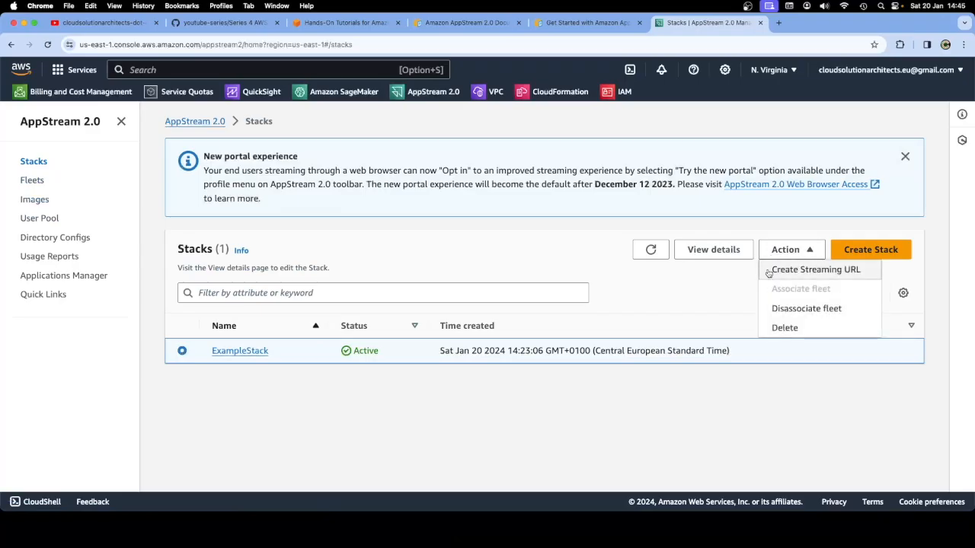
pyautogui.click(769, 268)
pyautogui.click(292, 267)
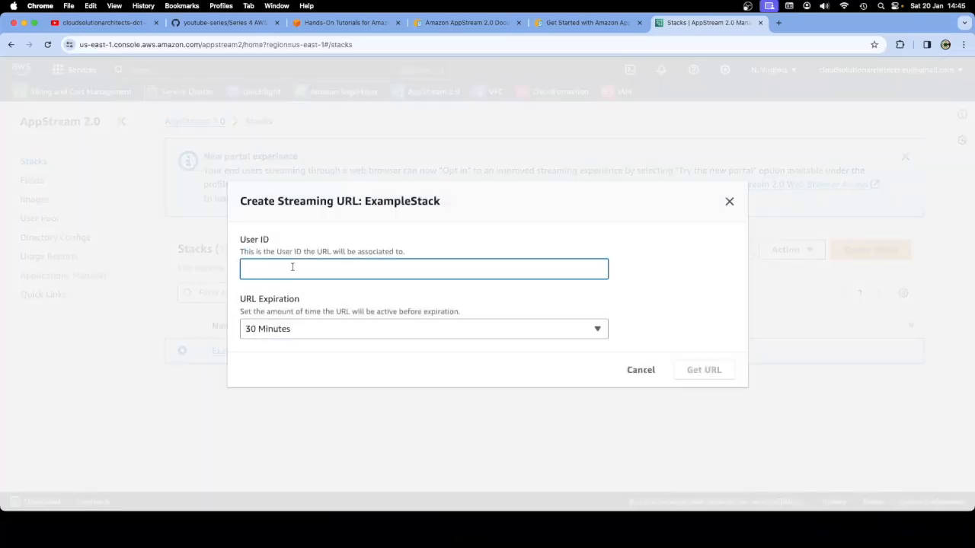
pyautogui.write('Cloud Solution')
pyautogui.click(701, 376)
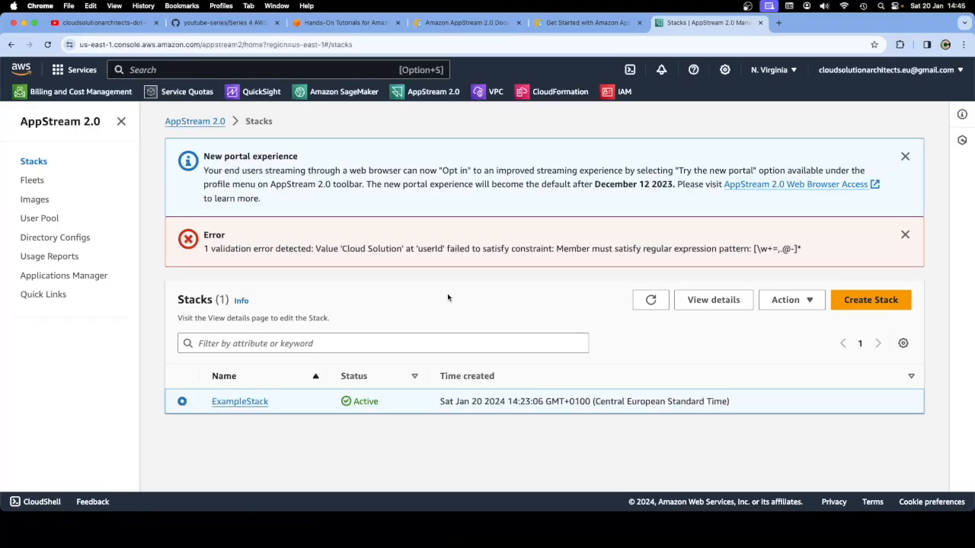
# Highlight the userId allowed-character pattern in the validation error, then open ExampleStack's details
pyautogui.moveTo(201, 250); pyautogui.dragTo(409, 250)
pyautogui.click(430, 250)
pyautogui.doubleClick(430, 250)
pyautogui.moveTo(811, 250); pyautogui.dragTo(750, 248)
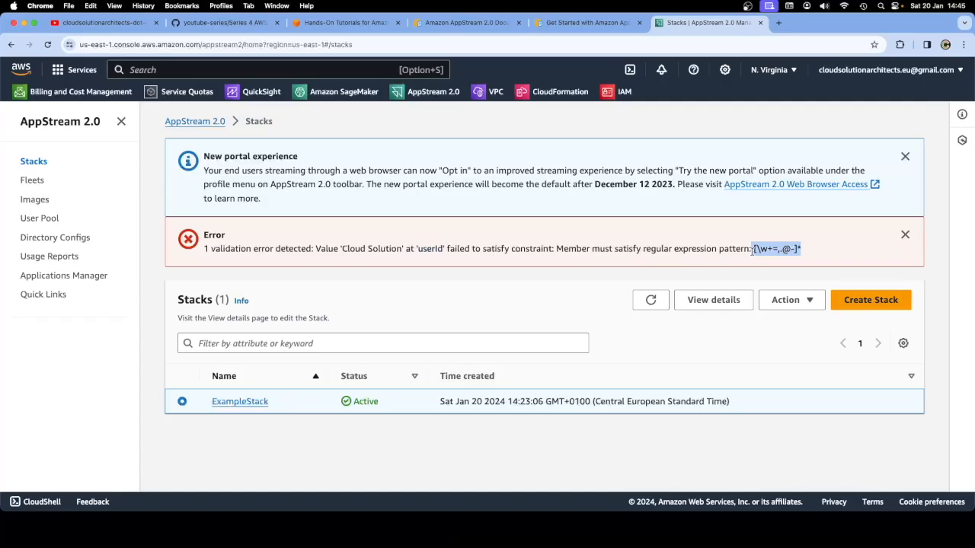
pyautogui.click(683, 302)
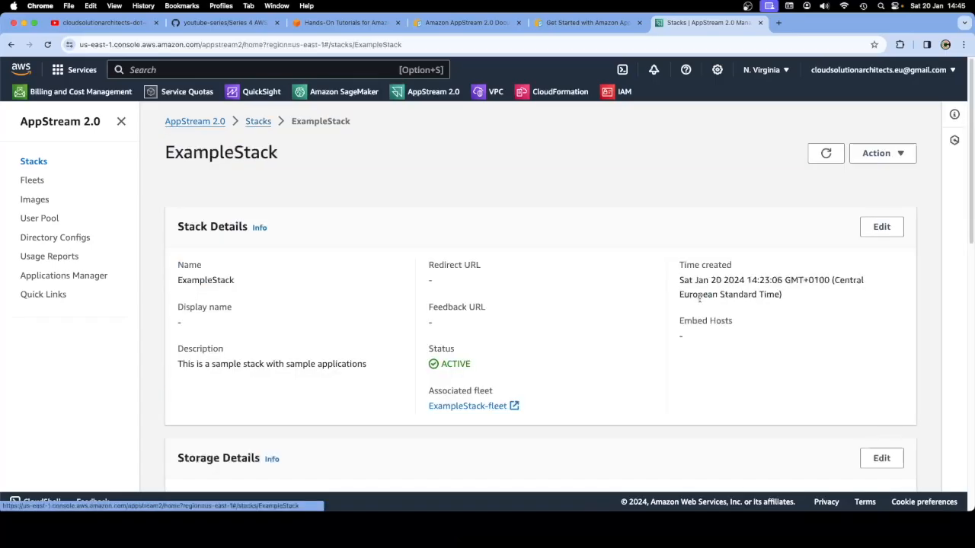
# Review ExampleStack's details: Active, zero application entitlements, home folders enabled, TCP streaming
pyautogui.scroll(-3, 509, 320)
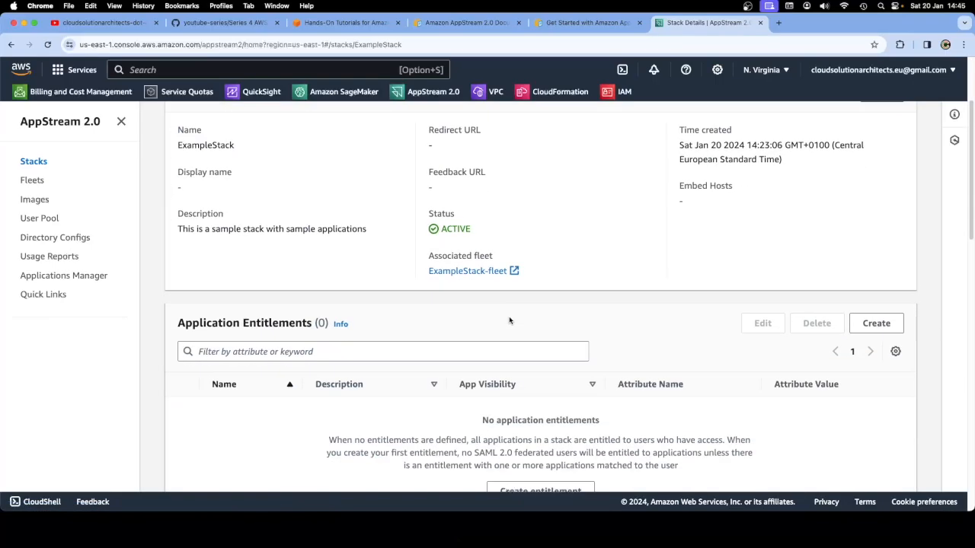
pyautogui.scroll(-3, 509, 320)
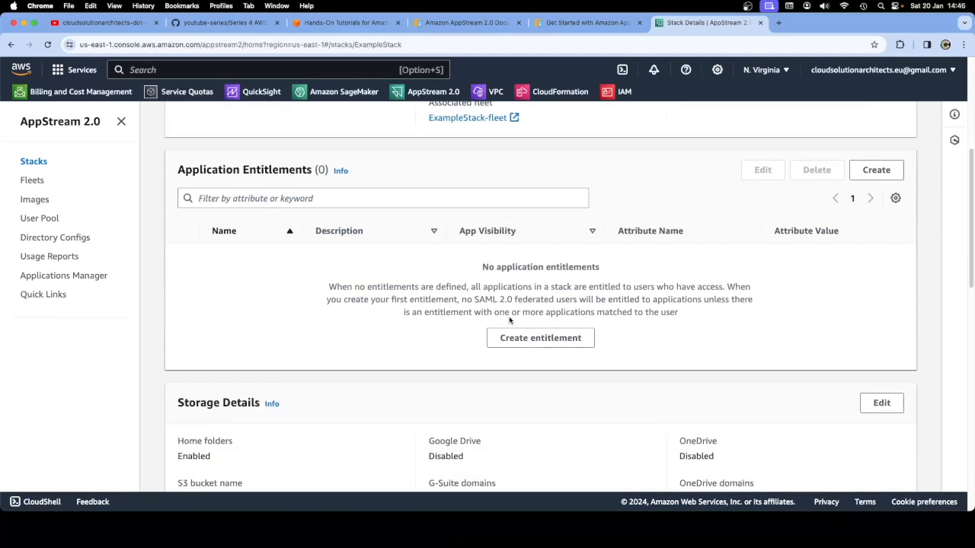
pyautogui.scroll(-3, 510, 320)
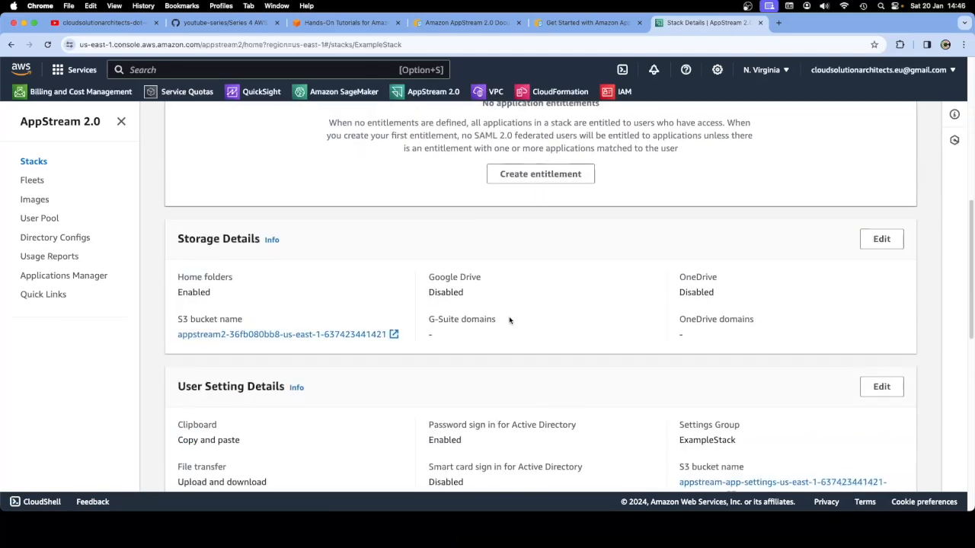
pyautogui.scroll(-3, 509, 321)
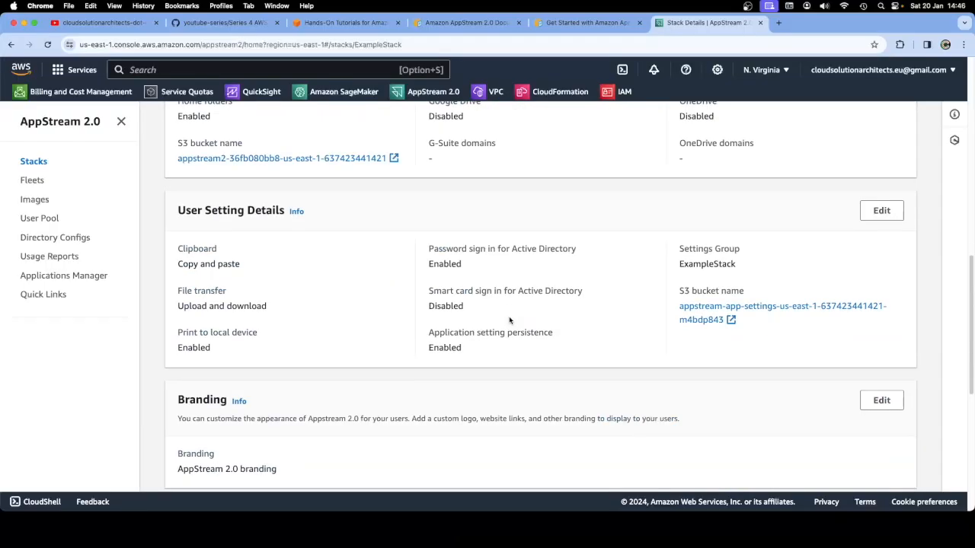
pyautogui.scroll(-5, 509, 321)
pyautogui.scroll(15, 509, 321)
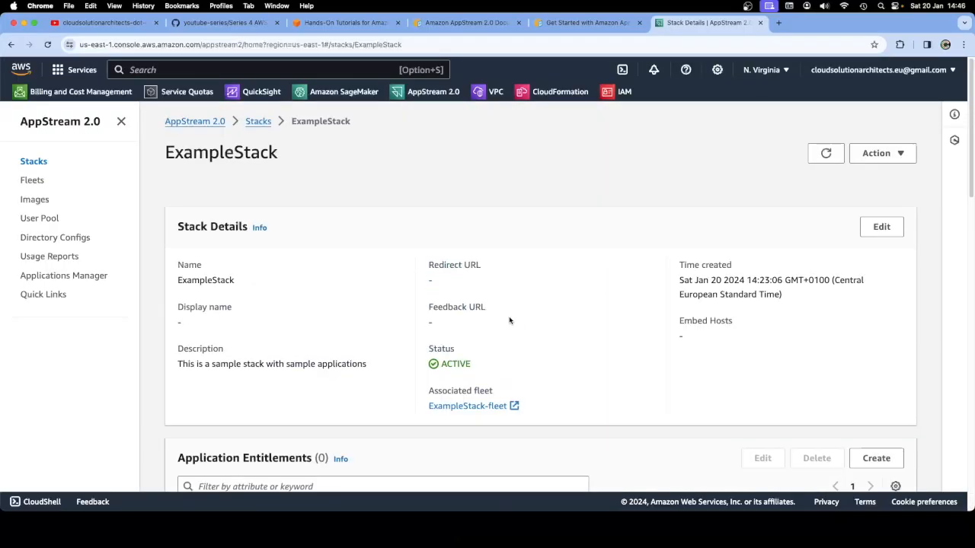
pyautogui.click(33, 181)
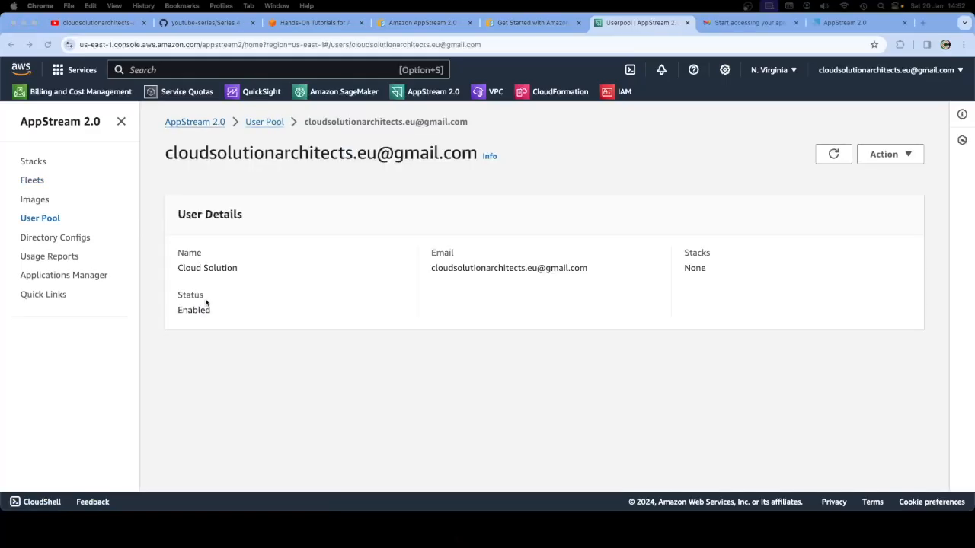
# Step through the Stacks, Fleets, Images and User Pool lists, then open the Gmail invitation e-mail
pyautogui.click(37, 163)
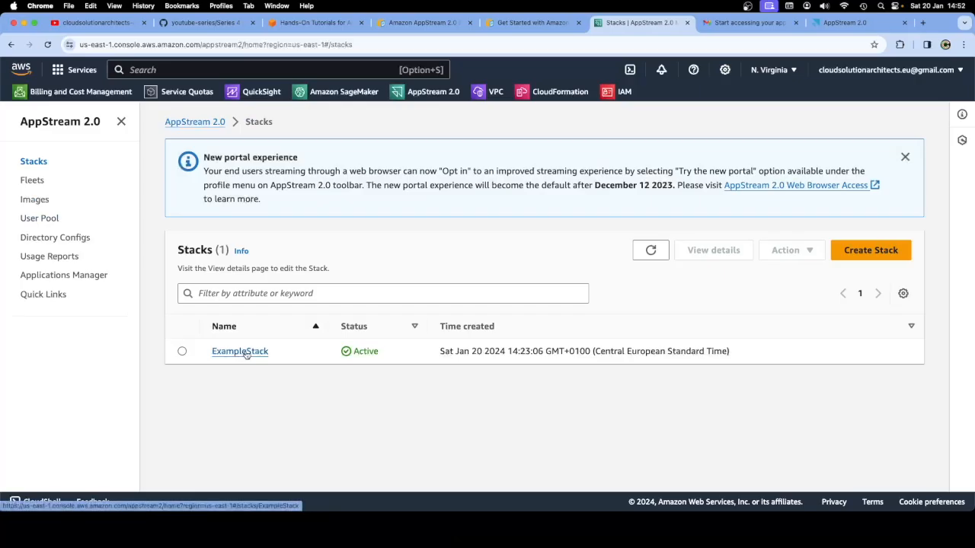
pyautogui.click(32, 180)
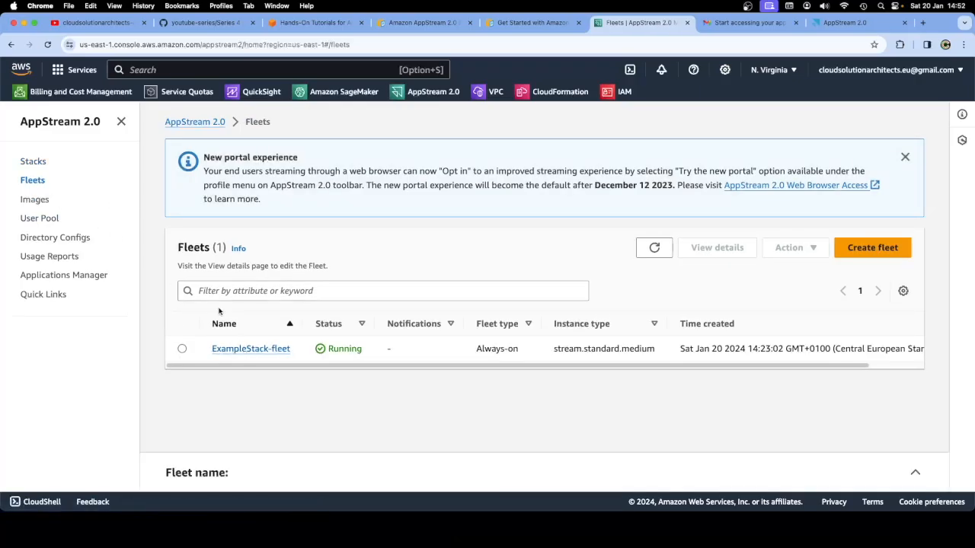
pyautogui.click(35, 200)
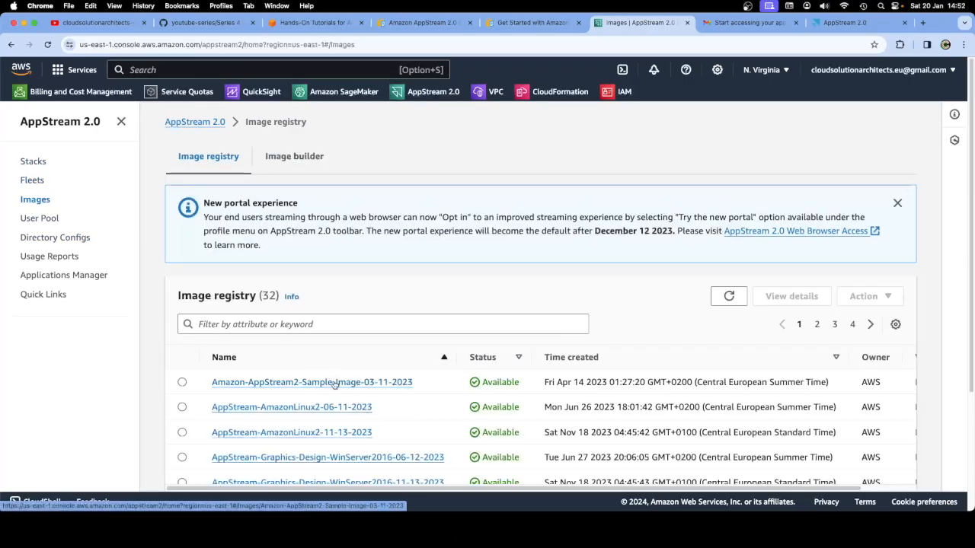
pyautogui.click(42, 221)
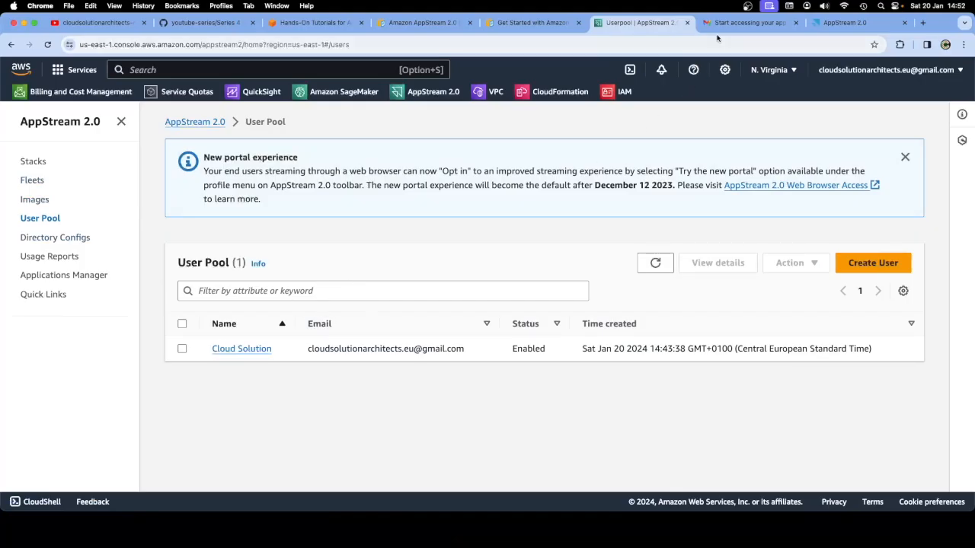
pyautogui.click(749, 22)
pyautogui.click(463, 275)
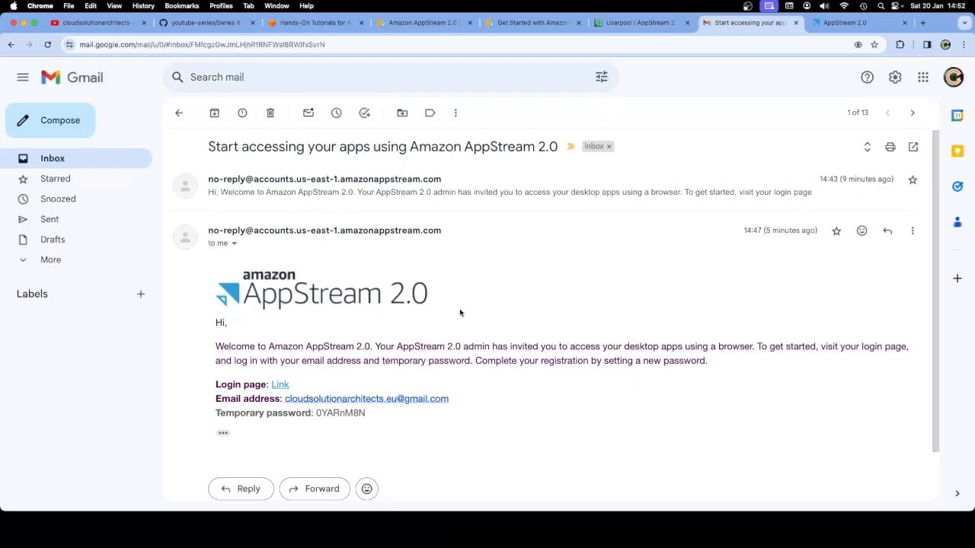
# Read the invitation's login details and temporary password line, then go to the AppStream portal
pyautogui.scroll(-2, 461, 313)
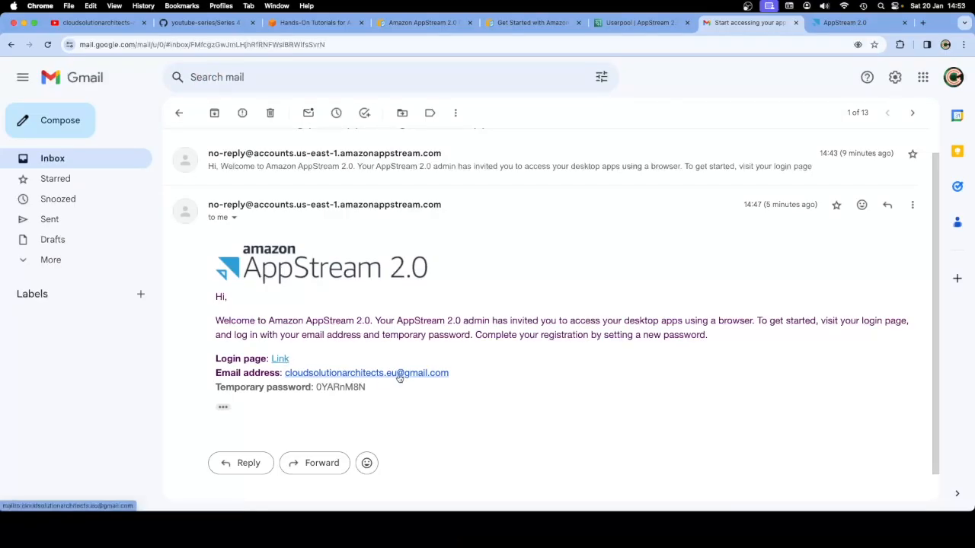
pyautogui.doubleClick(350, 387)
pyautogui.click(363, 388)
pyautogui.tripleClick(363, 388)
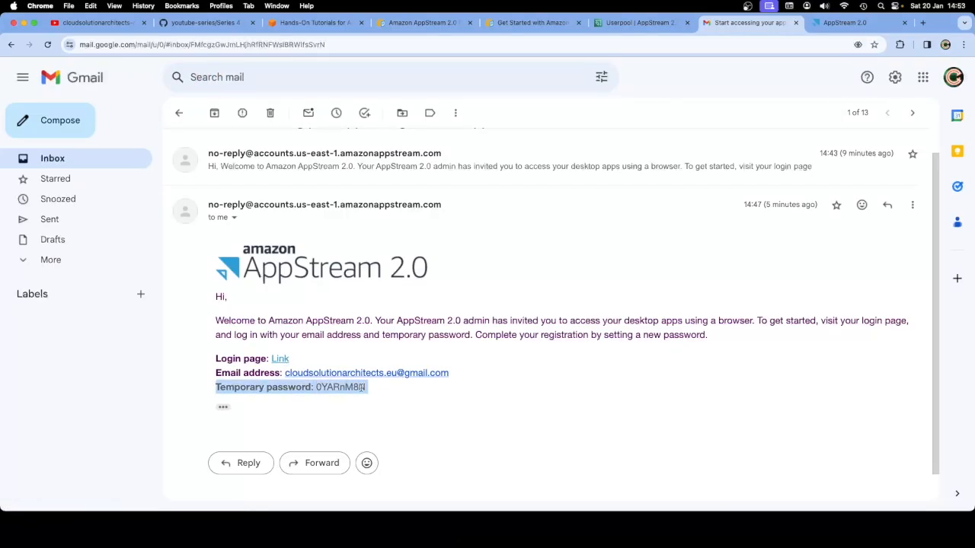
pyautogui.click(440, 309)
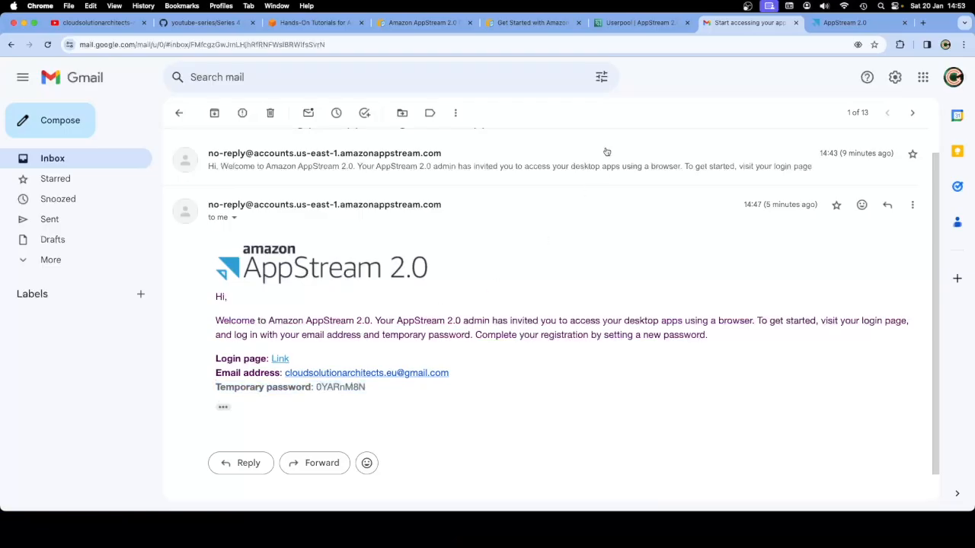
pyautogui.click(856, 23)
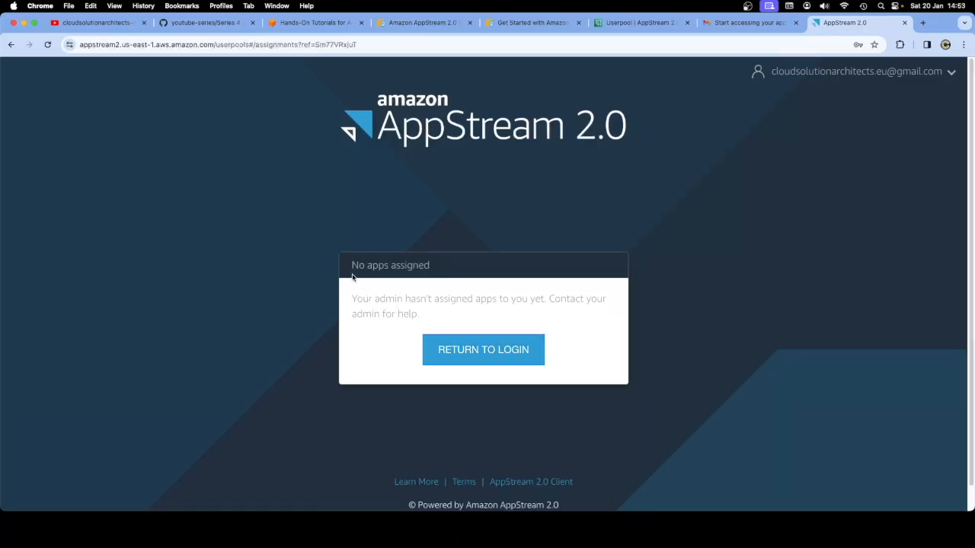
# Check the portal's 'No apps assigned' message and account menu, then return to the console's User Pool
pyautogui.moveTo(352, 298); pyautogui.dragTo(436, 320)
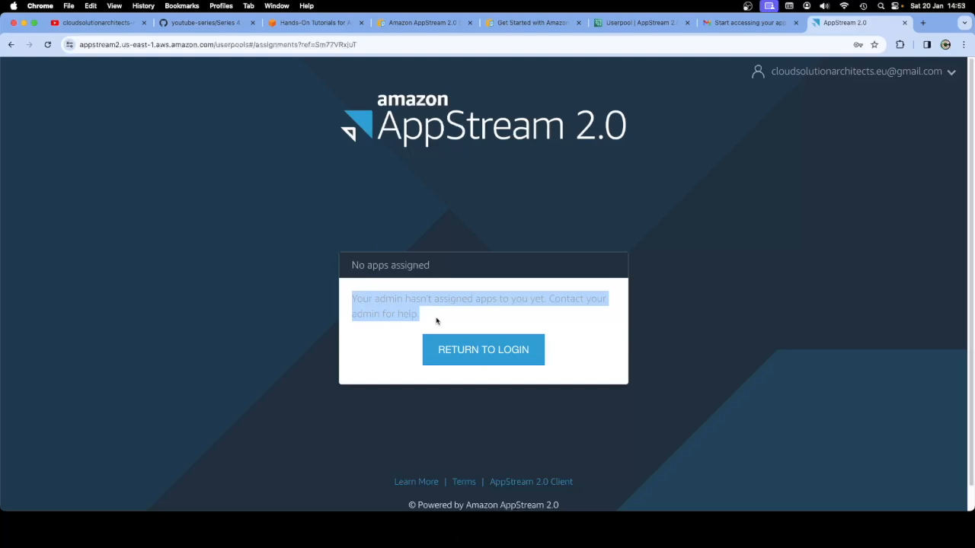
pyautogui.click(437, 321)
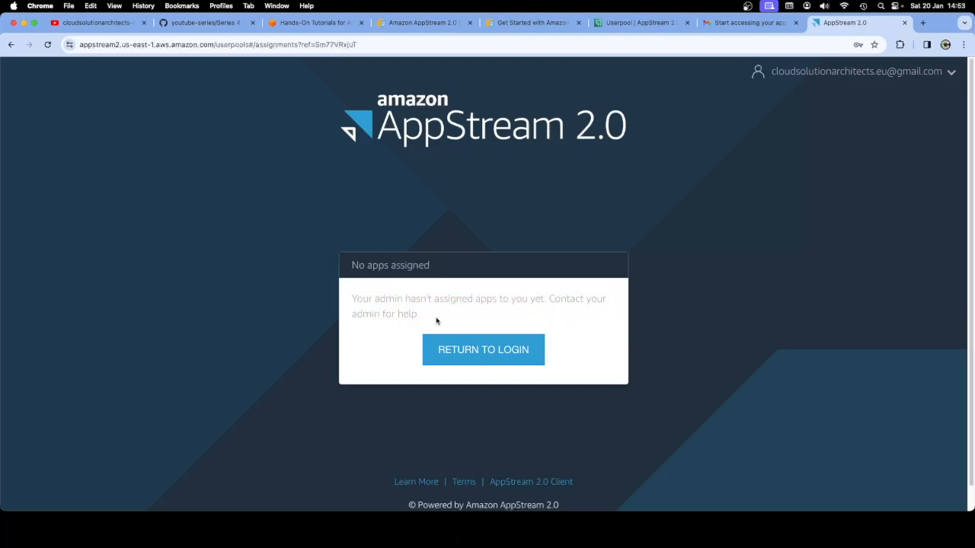
pyautogui.click(845, 70)
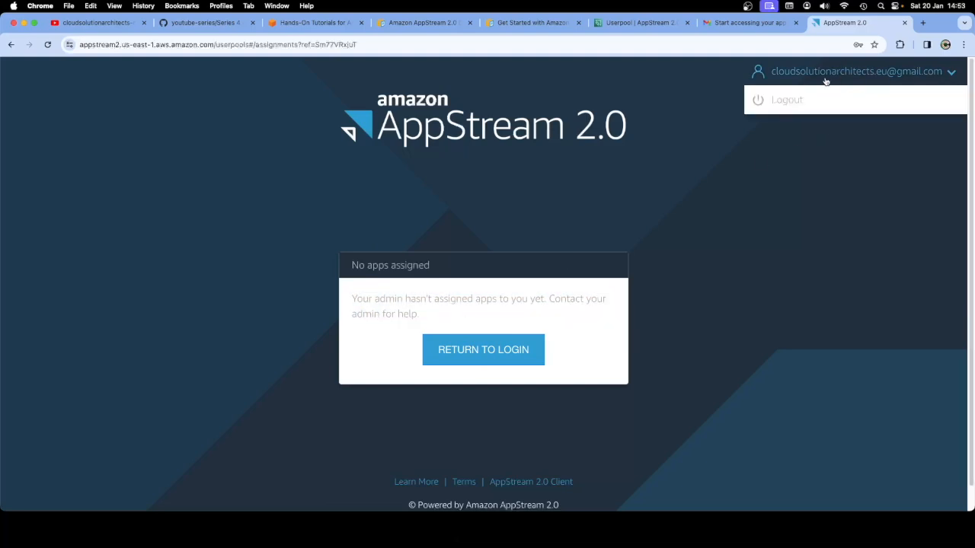
pyautogui.click(796, 102)
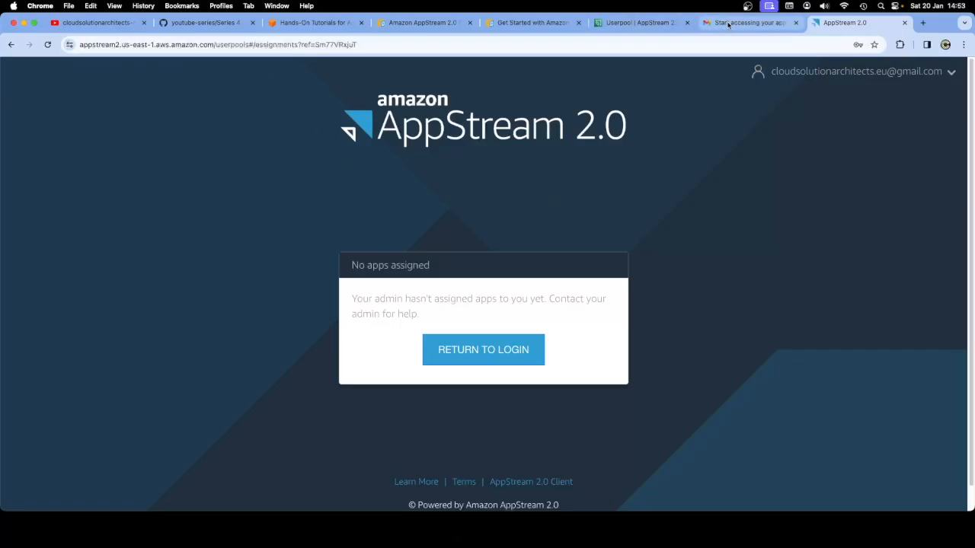
pyautogui.click(613, 24)
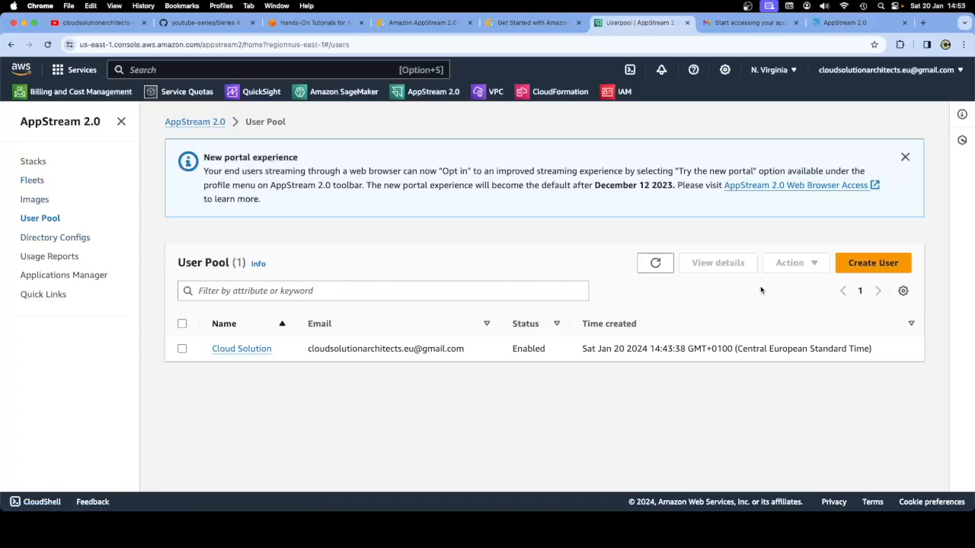
# Select the pool user and review its Action menu options, then switch to the documentation
pyautogui.click(182, 350)
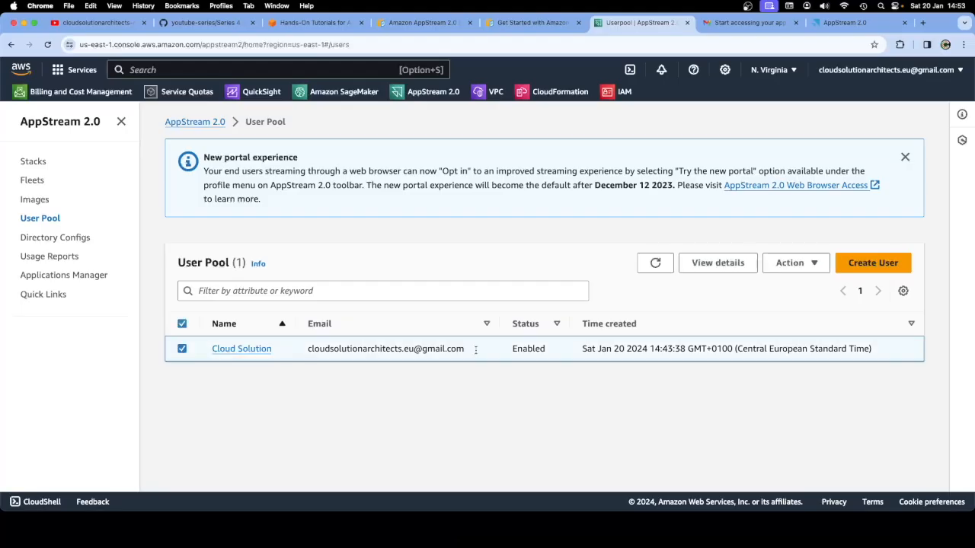
pyautogui.click(785, 265)
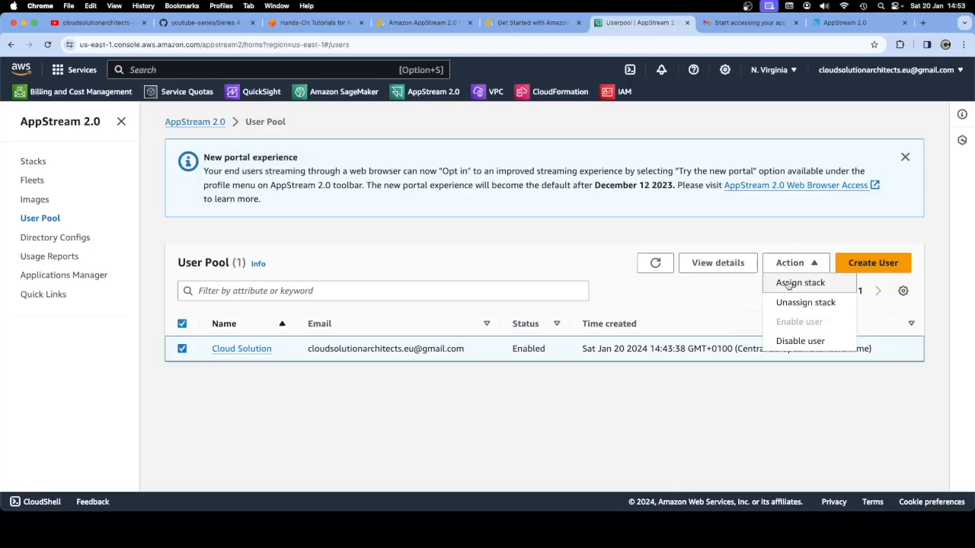
pyautogui.click(412, 23)
# Search the Getting Started guide for 'assign'
pyautogui.click(528, 25)
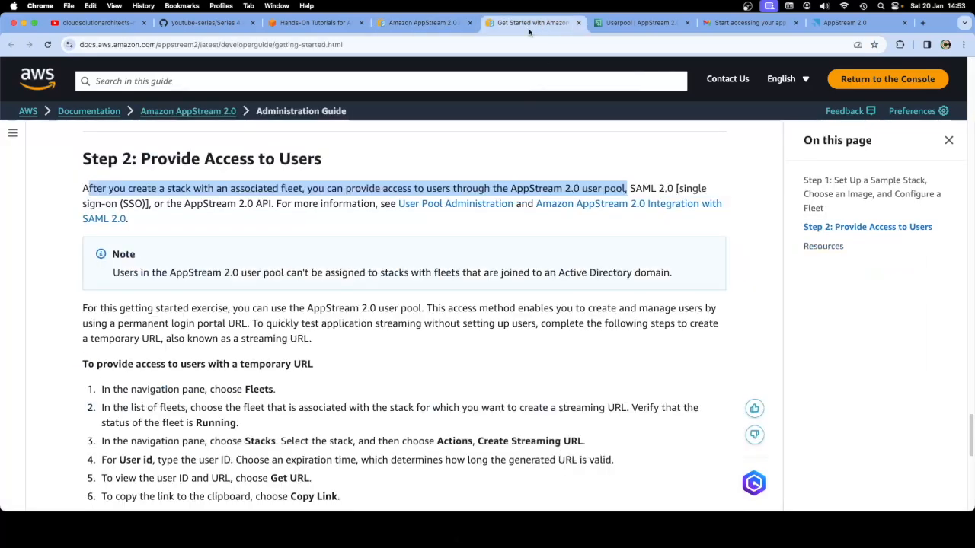
pyautogui.click(398, 222)
pyautogui.press('super+f')
pyautogui.write('assign')
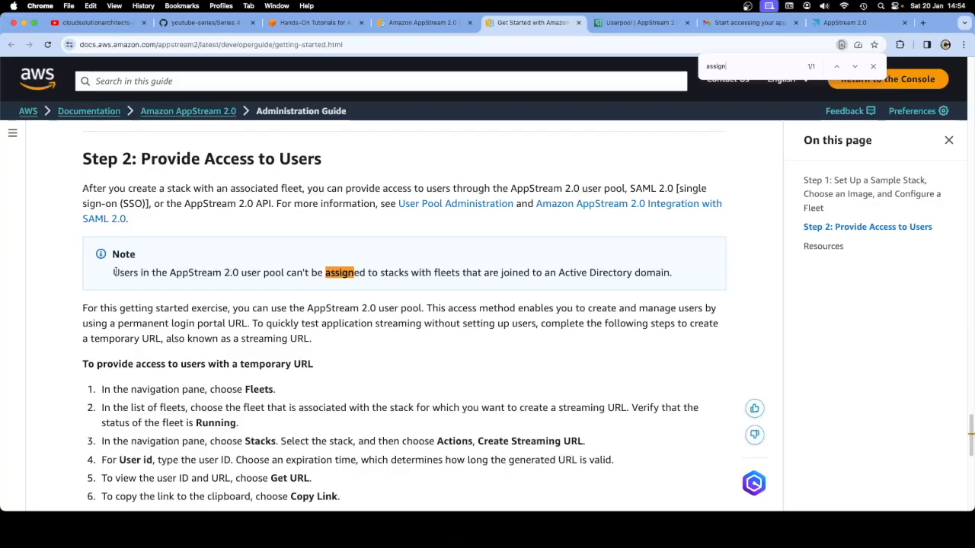
# Read the note on assigning pool users to stacks and the temporary URL steps
pyautogui.moveTo(115, 273); pyautogui.dragTo(333, 281)
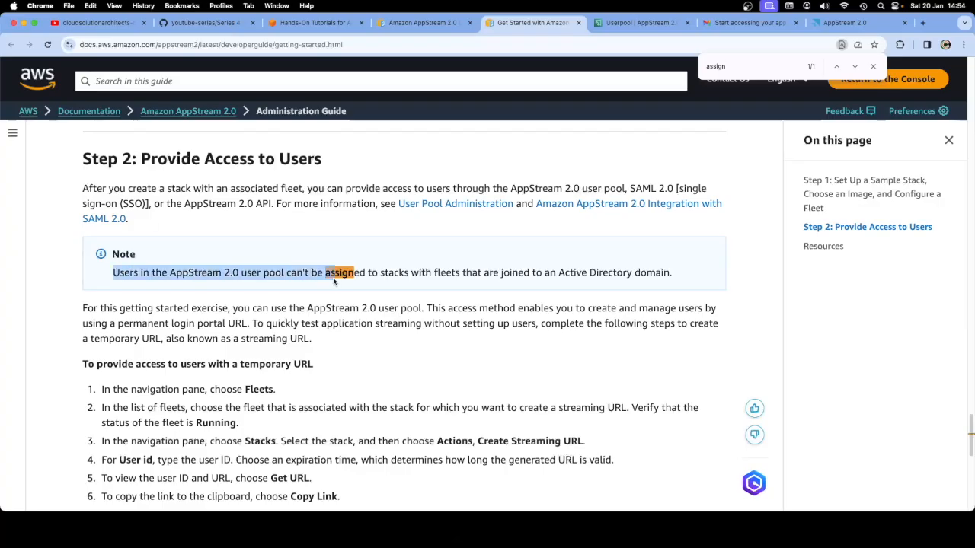
pyautogui.click(366, 310)
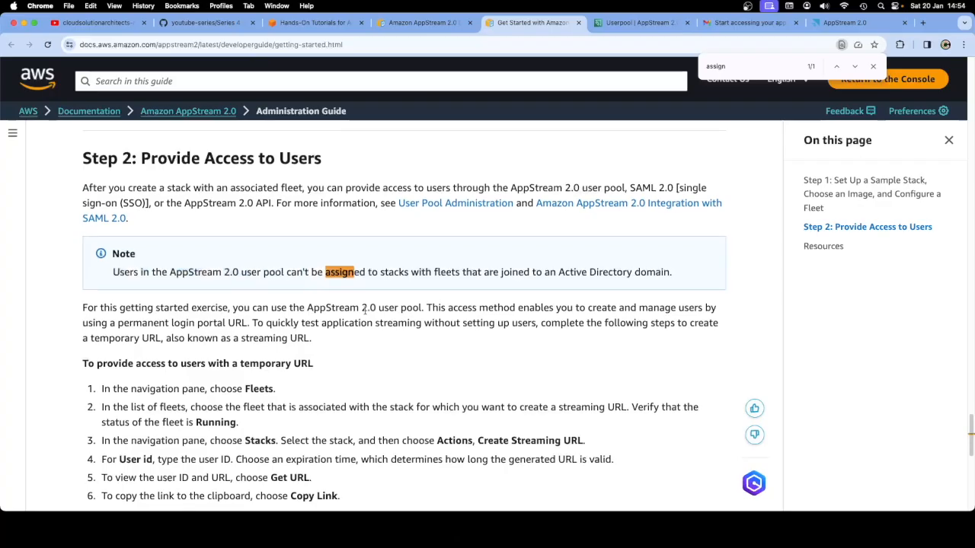
pyautogui.scroll(-1, 365, 310)
pyautogui.moveTo(339, 460); pyautogui.dragTo(81, 329)
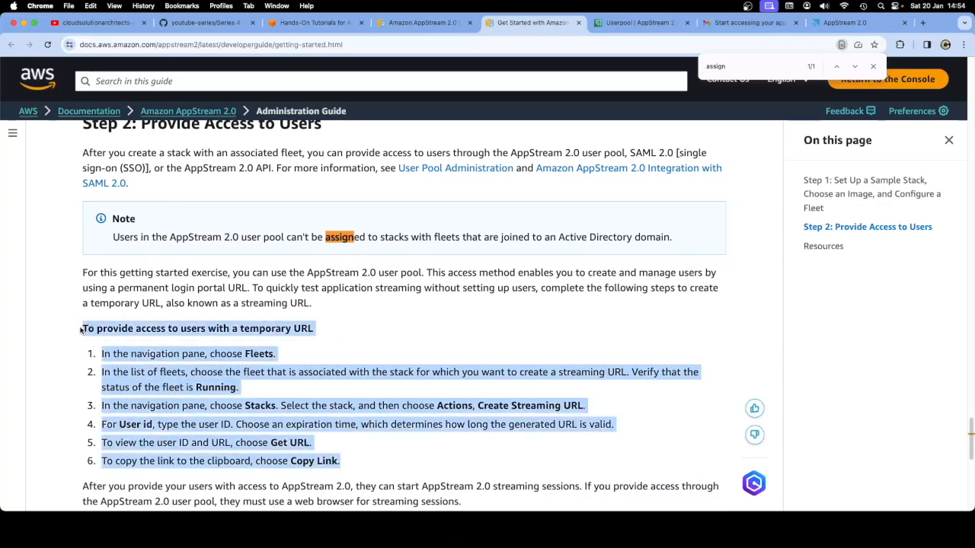
pyautogui.click(404, 335)
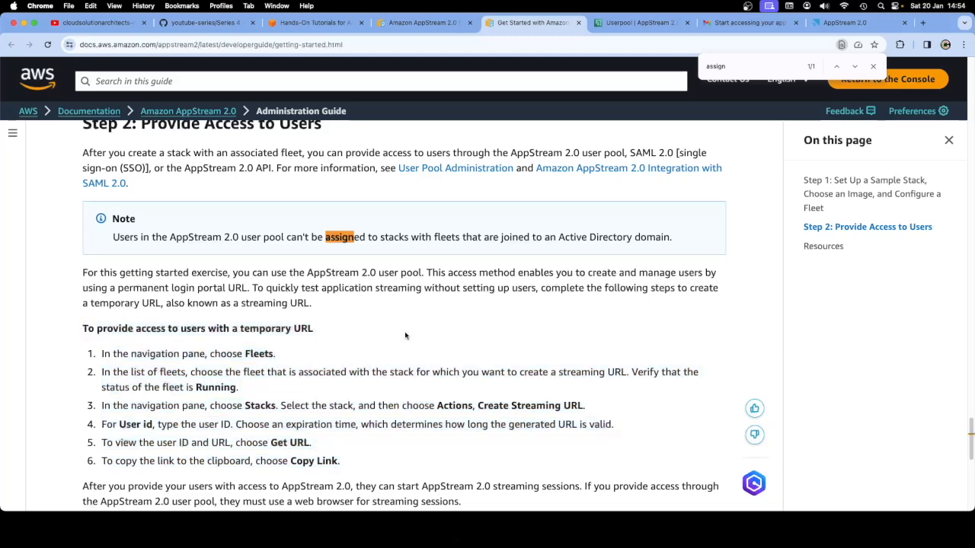
pyautogui.click(874, 67)
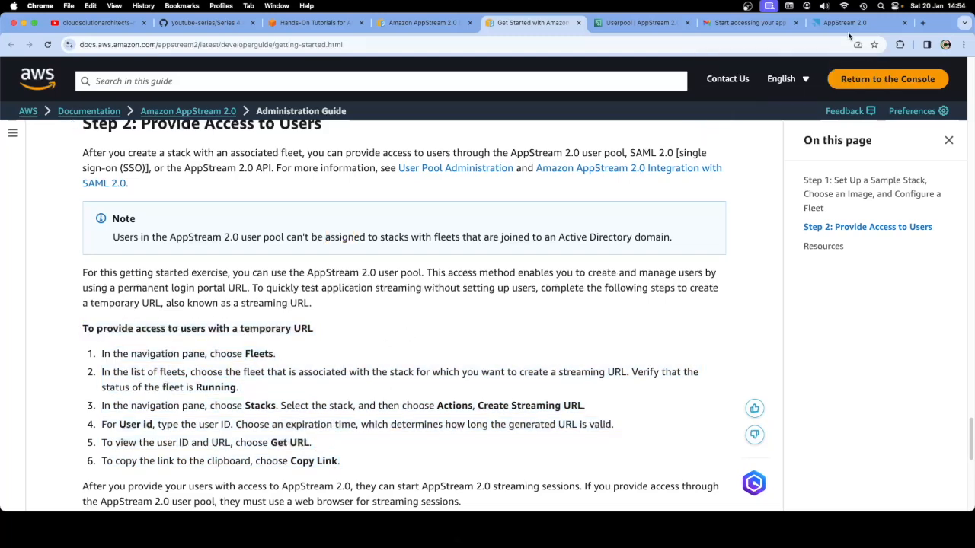
pyautogui.click(846, 22)
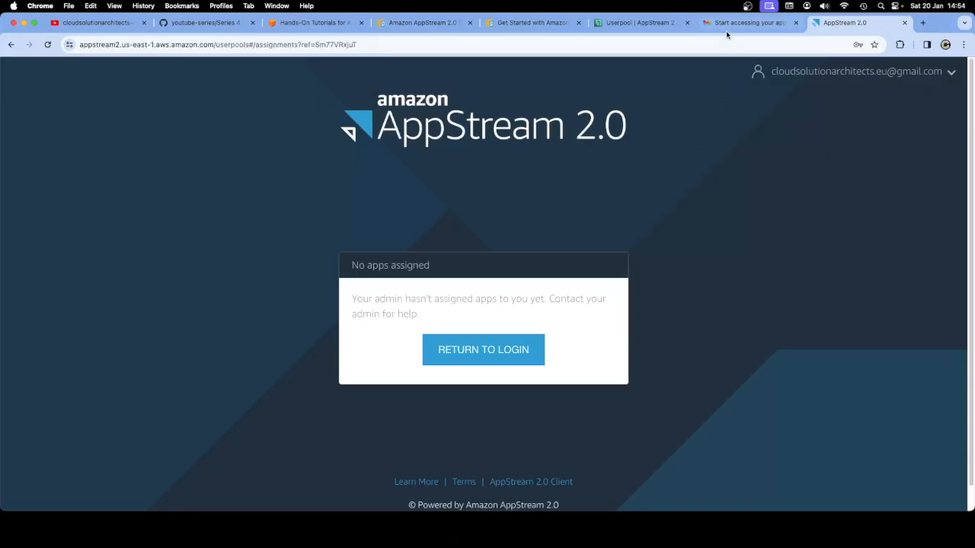
# Assign ExampleStack to the pool user with the email notification turned off
pyautogui.click(629, 23)
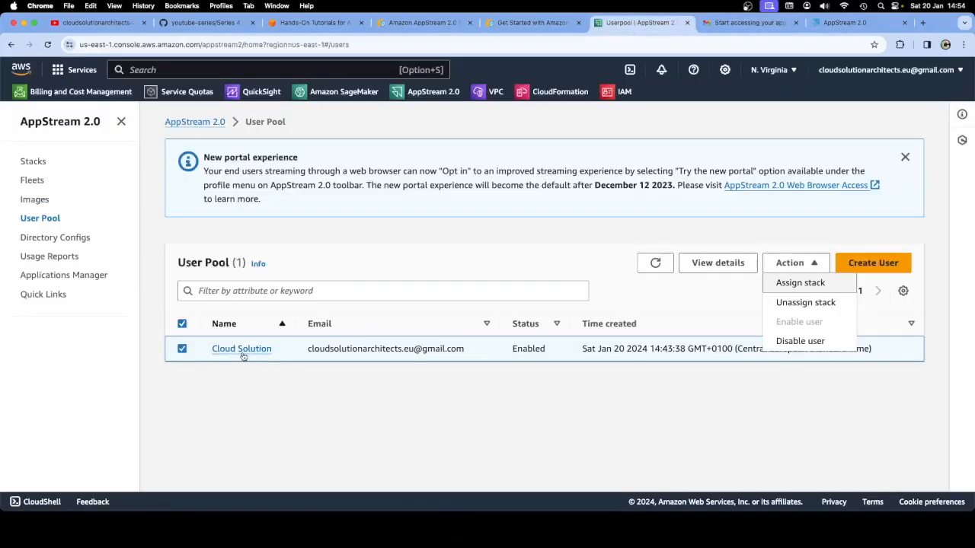
pyautogui.click(795, 283)
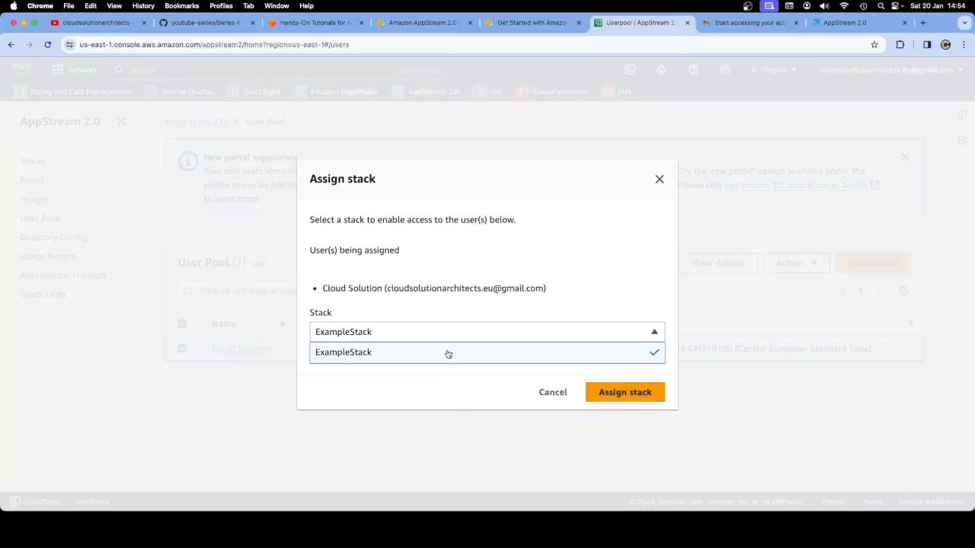
pyautogui.click(447, 353)
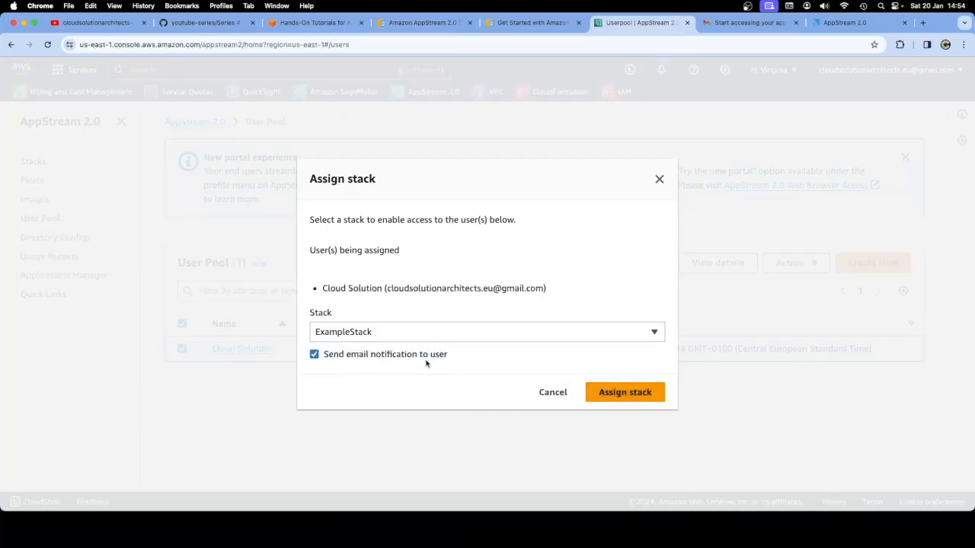
pyautogui.click(314, 357)
pyautogui.click(590, 392)
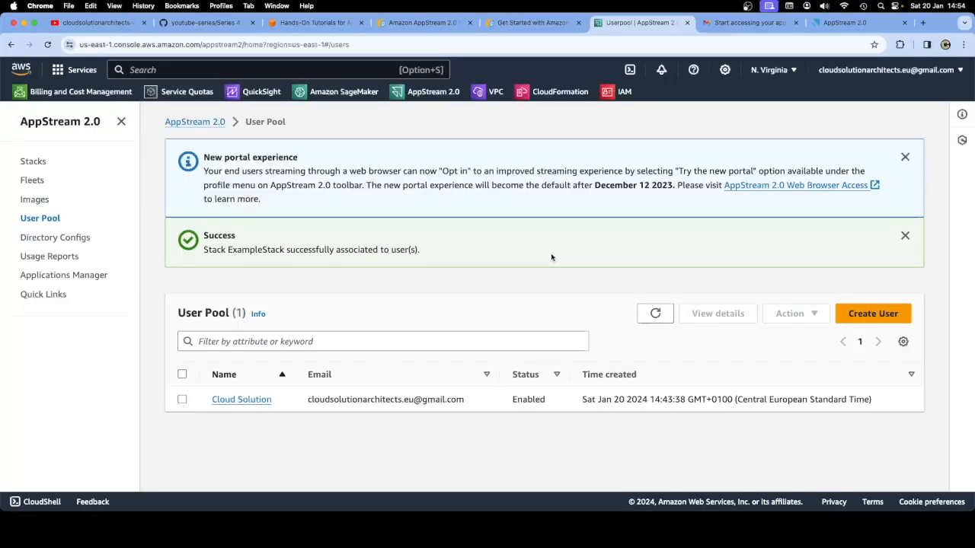
pyautogui.moveTo(204, 249); pyautogui.dragTo(411, 250)
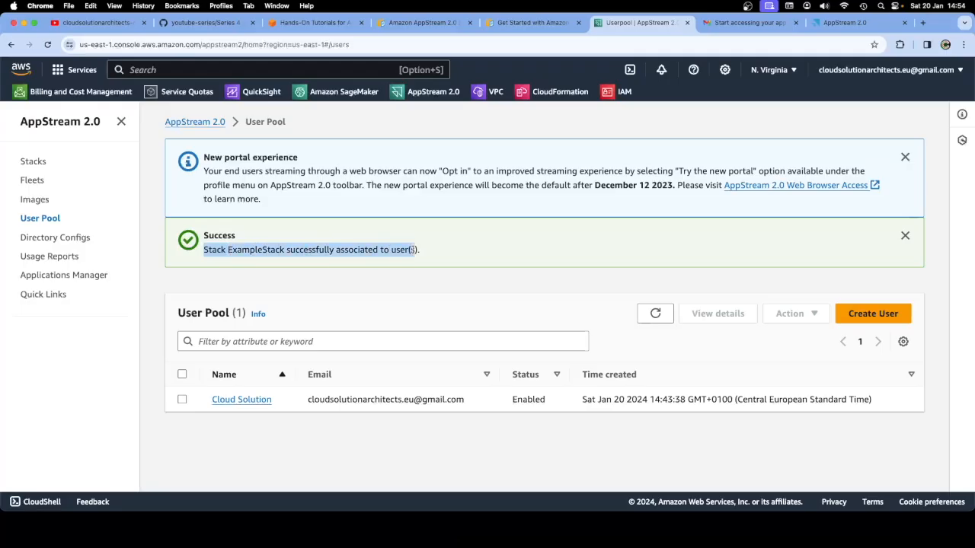
pyautogui.click(509, 301)
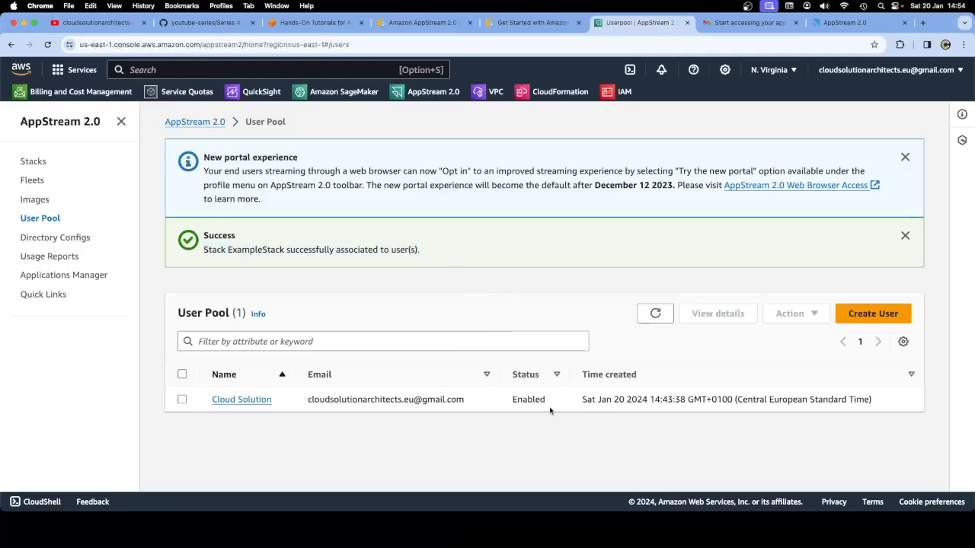
# Confirm ExampleStack appears in the user's details, then return the AppStream portal to its login page
pyautogui.click(244, 400)
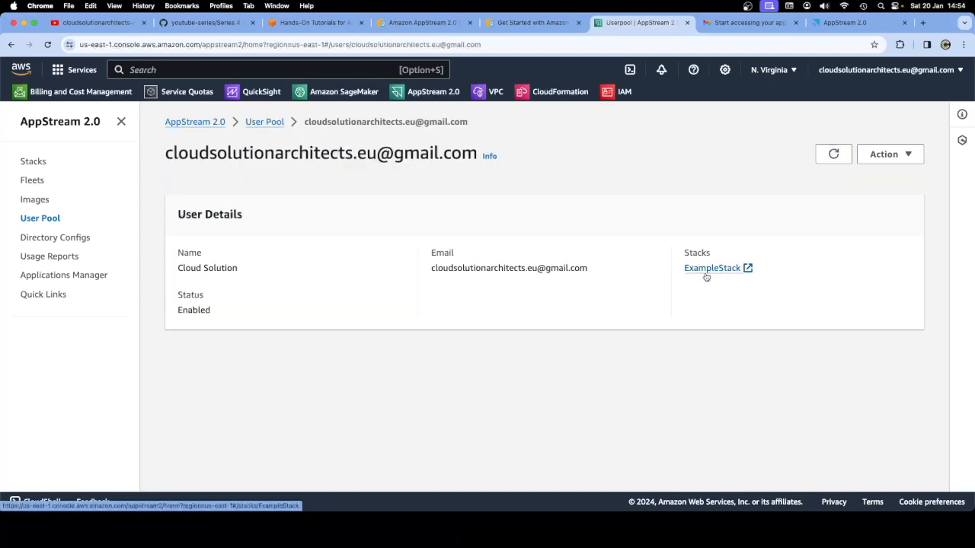
pyautogui.click(33, 162)
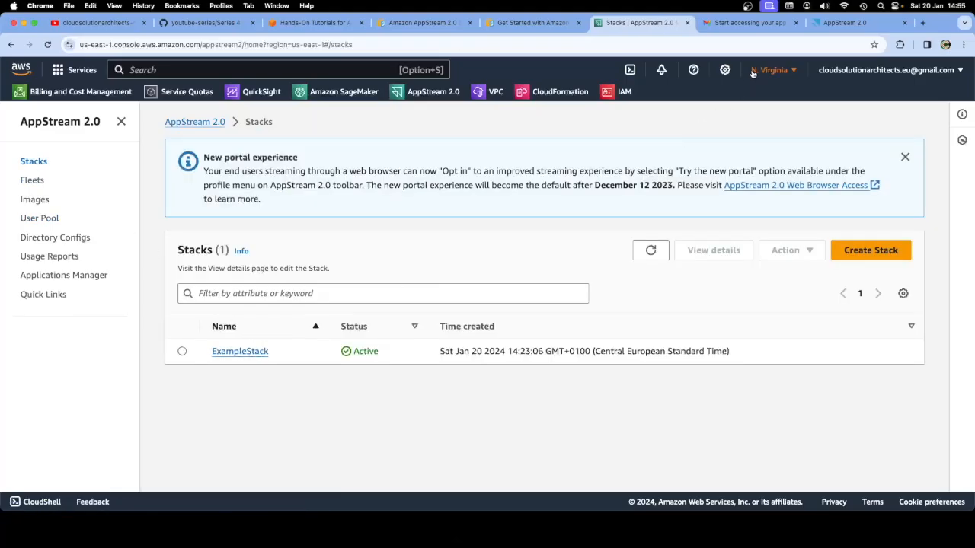
pyautogui.click(836, 25)
pyautogui.click(483, 354)
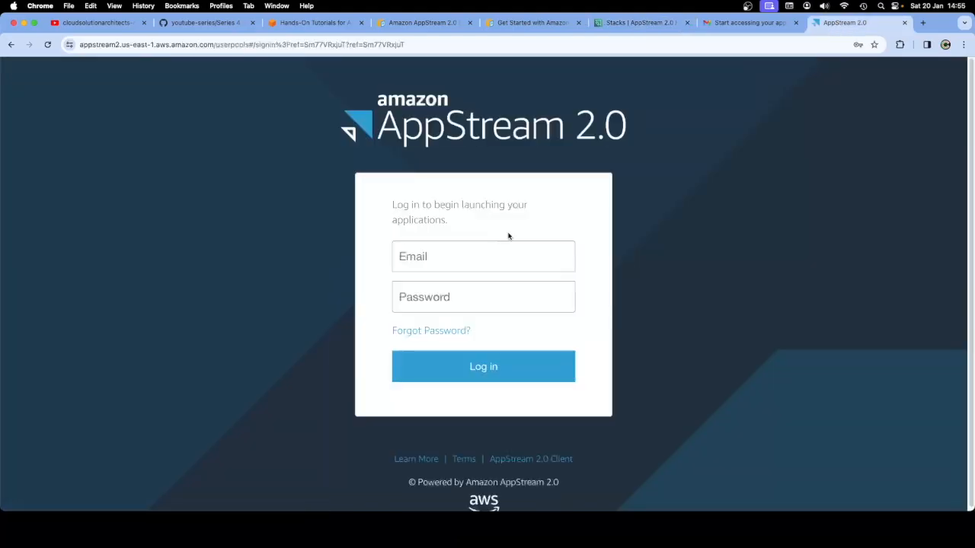
# Try the saved login, then copy the temporary password from the Gmail invitation email
pyautogui.click(444, 257)
pyautogui.click(476, 297)
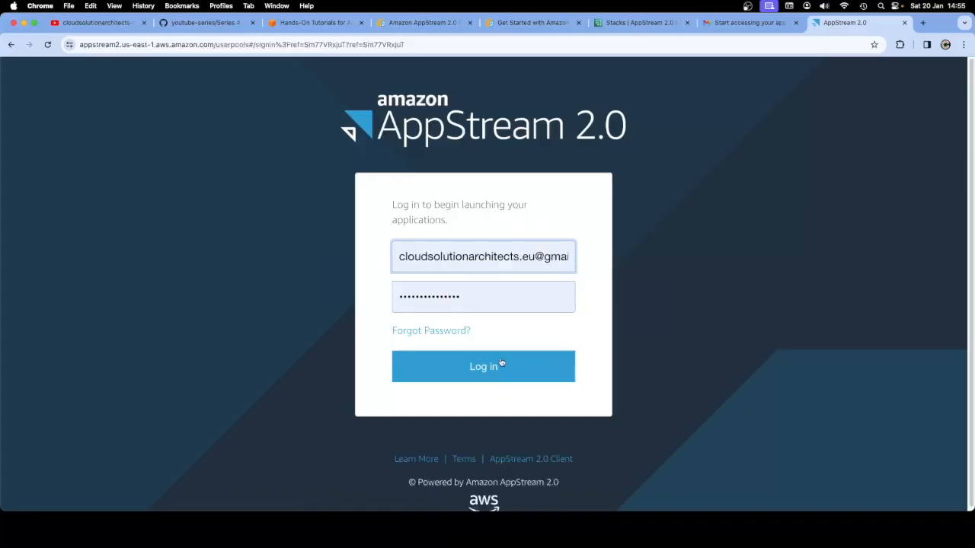
pyautogui.click(488, 367)
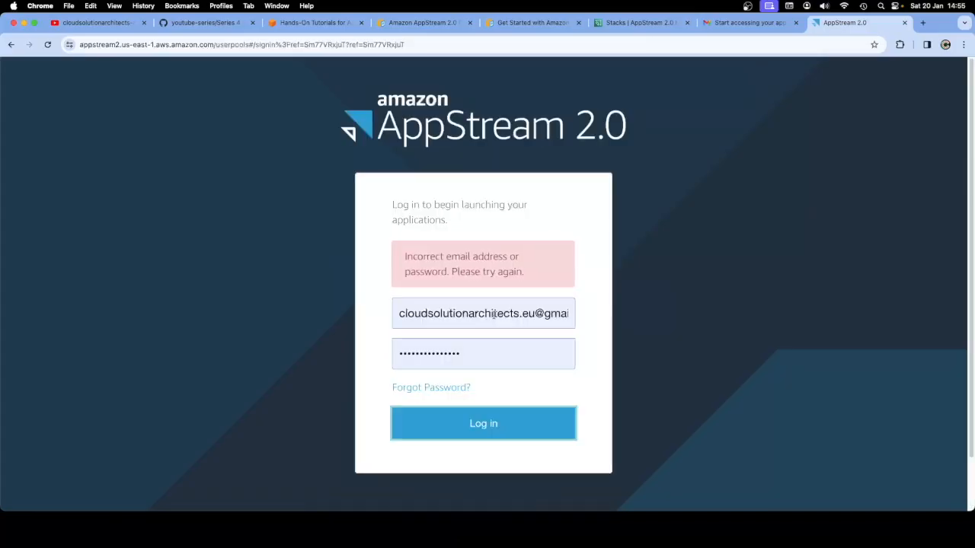
pyautogui.click(743, 23)
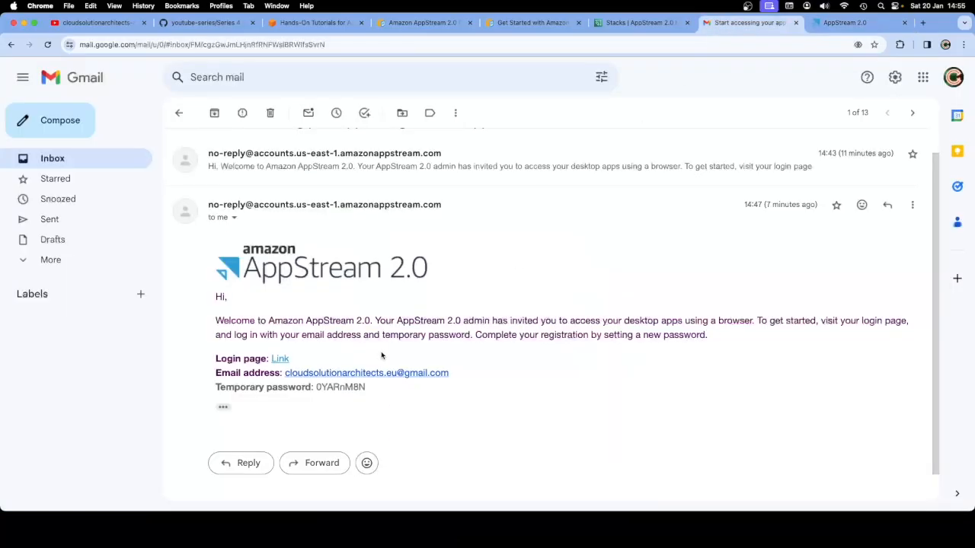
pyautogui.doubleClick(356, 387)
pyautogui.rightClick(356, 387)
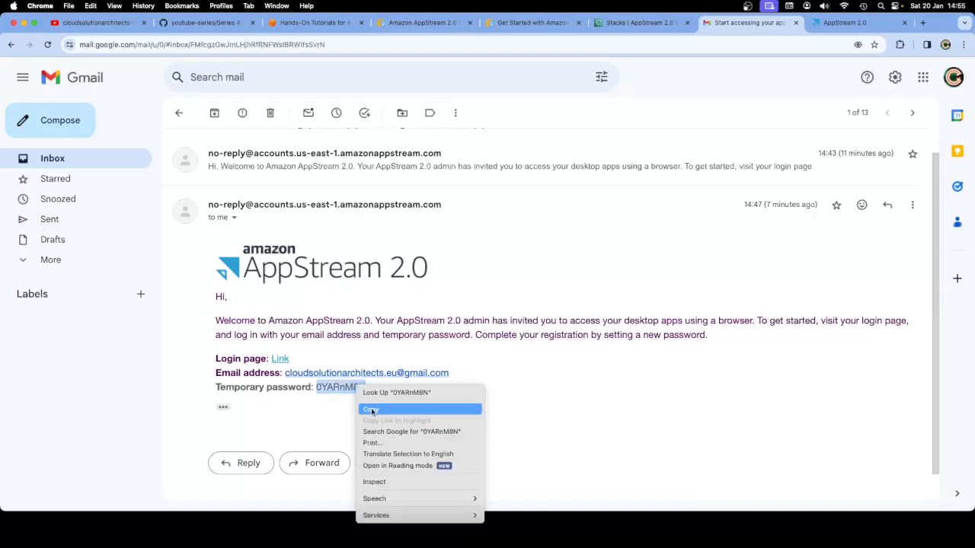
pyautogui.click(371, 409)
# Replace the password with the temporary one, log in, and decline saving the password
pyautogui.click(845, 23)
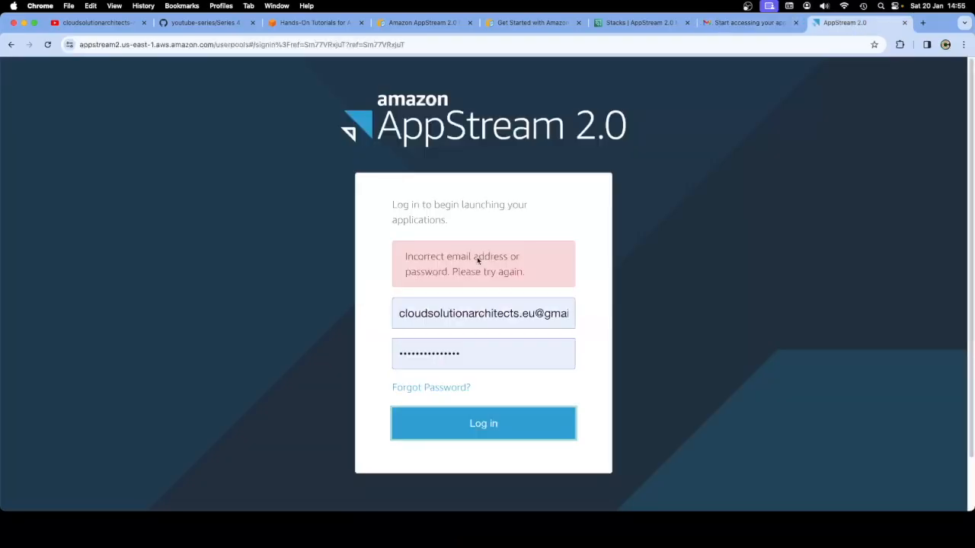
pyautogui.click(486, 358)
pyautogui.press('super+a')
pyautogui.press('BackSpace')
pyautogui.press('super+v')
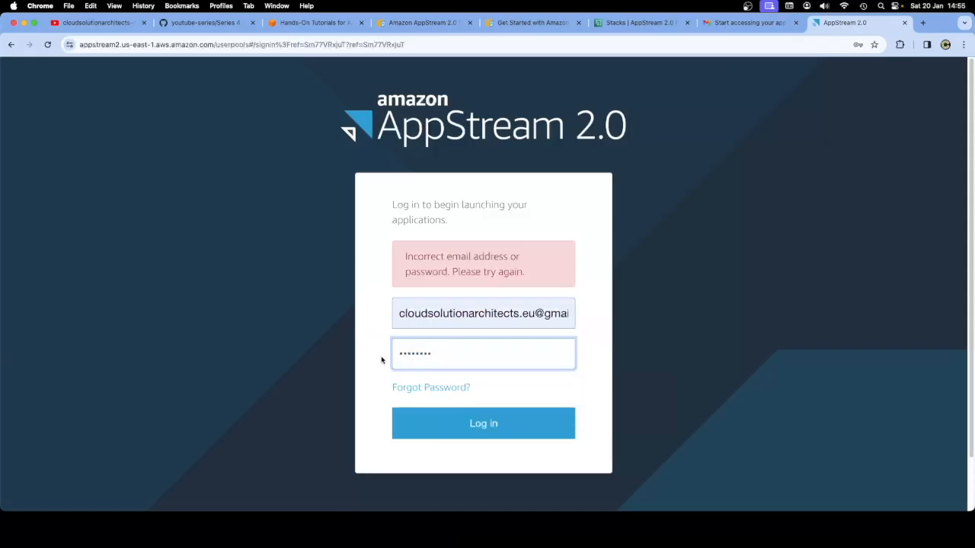
pyautogui.click(492, 424)
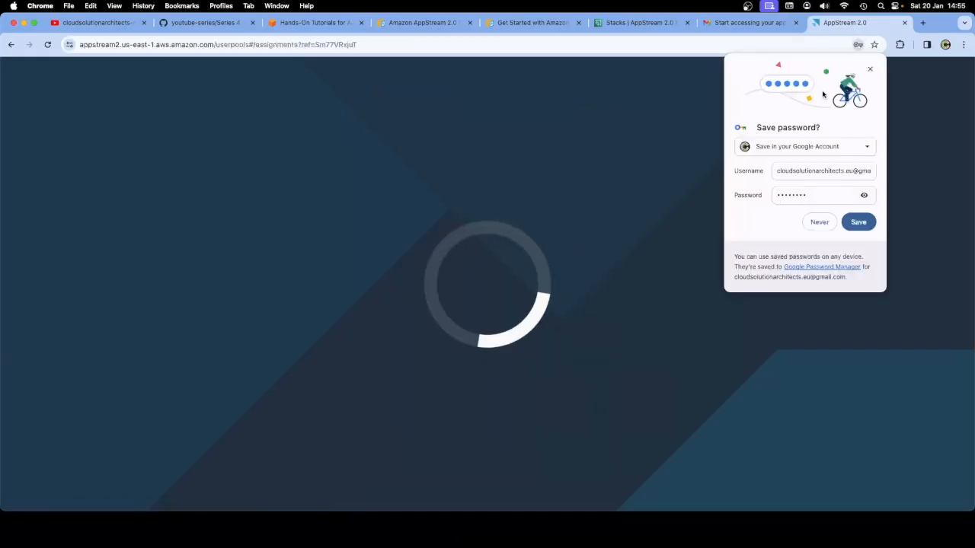
pyautogui.click(870, 69)
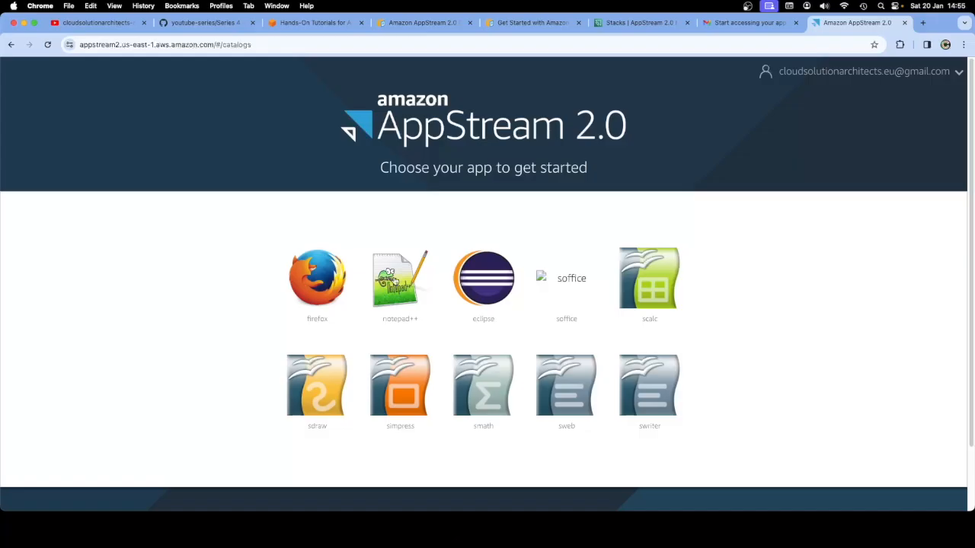
# Launch notepad++ from the ExampleStack catalog and switch the session to the new portal
pyautogui.click(394, 281)
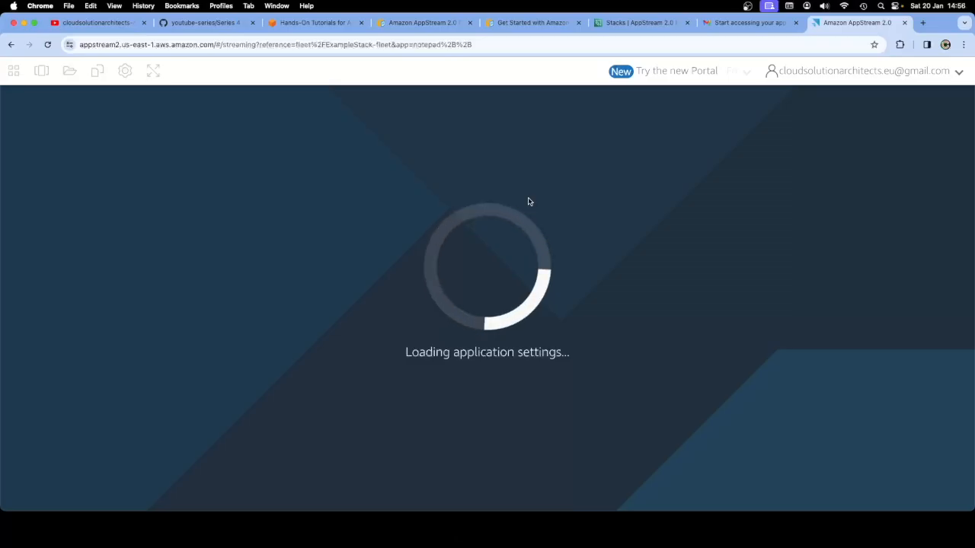
pyautogui.click(635, 23)
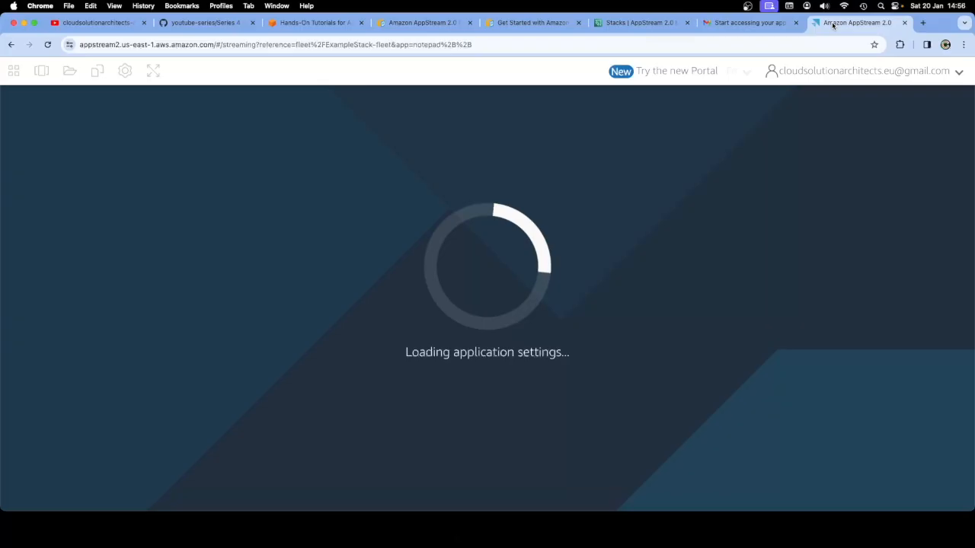
pyautogui.click(845, 23)
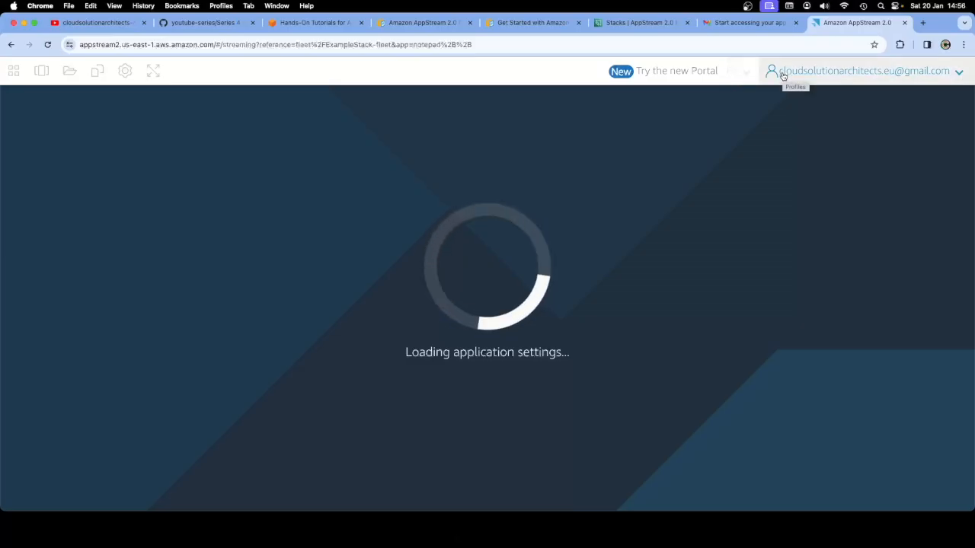
pyautogui.click(694, 73)
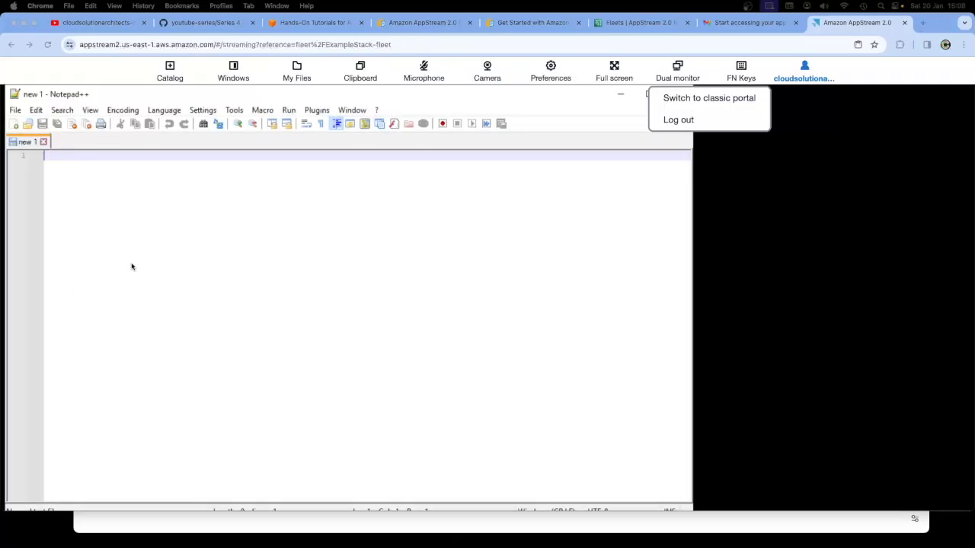
# Close the account menu and type a line of random test text on line 1 of 'new 1'
pyautogui.press('Tab')
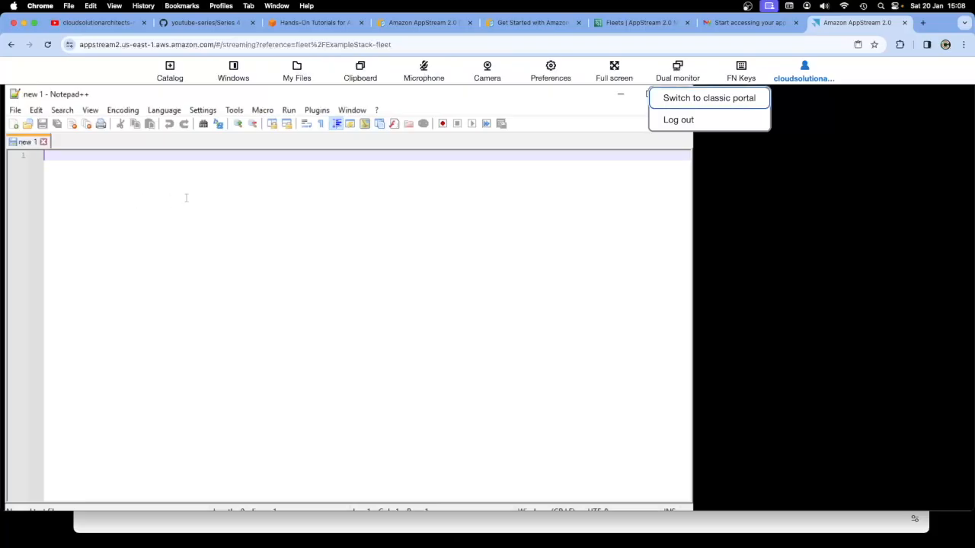
pyautogui.press('Escape')
pyautogui.write('lkjklj')
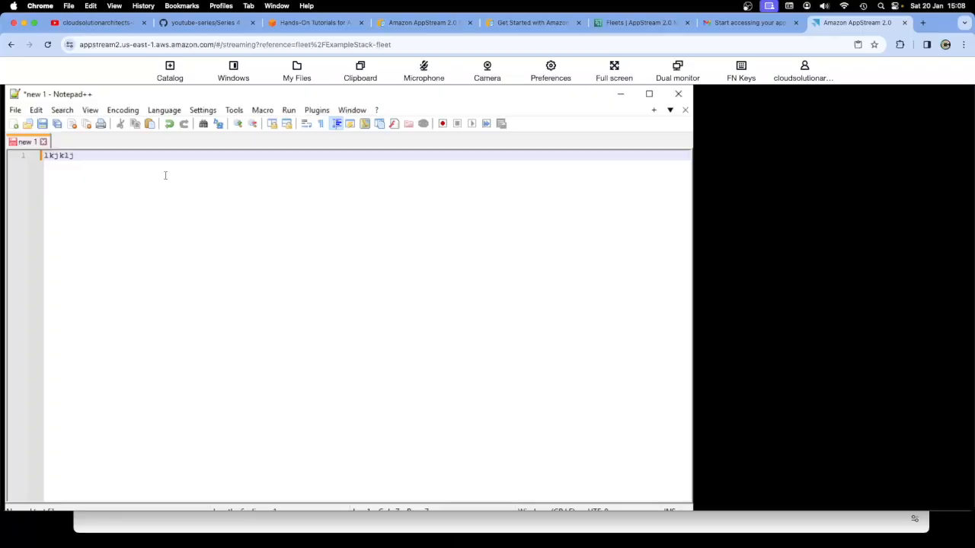
pyautogui.write(' teslkdjldfjsdlfkjsdlkfjd')
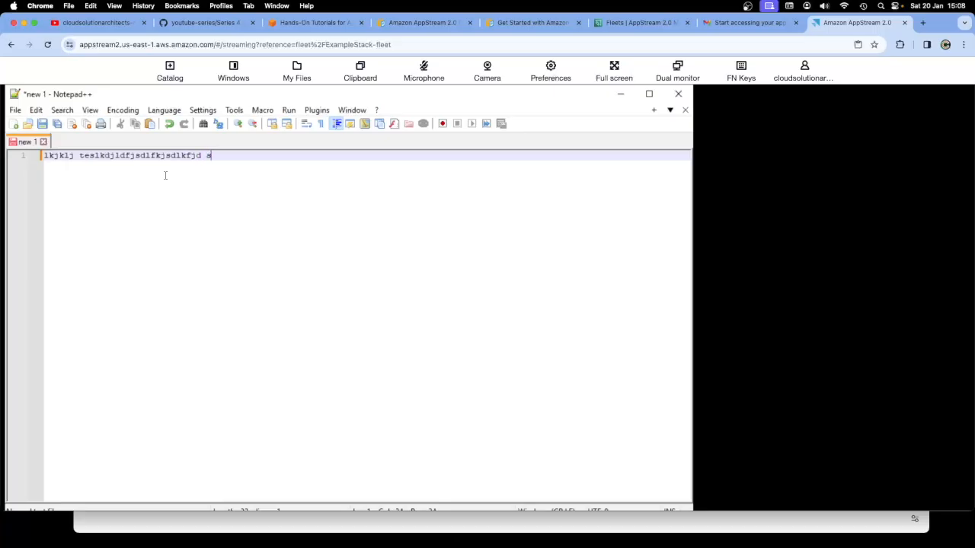
pyautogui.write('sdfsdfdslfkjdssdfsdfdsfds')
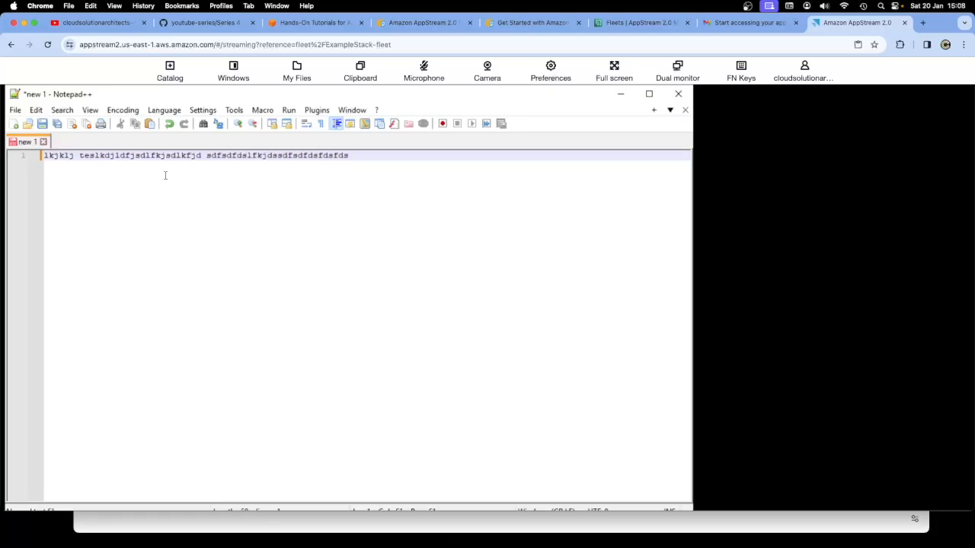
pyautogui.write(' sdfsdfdsfds ssdfsdfdsf')
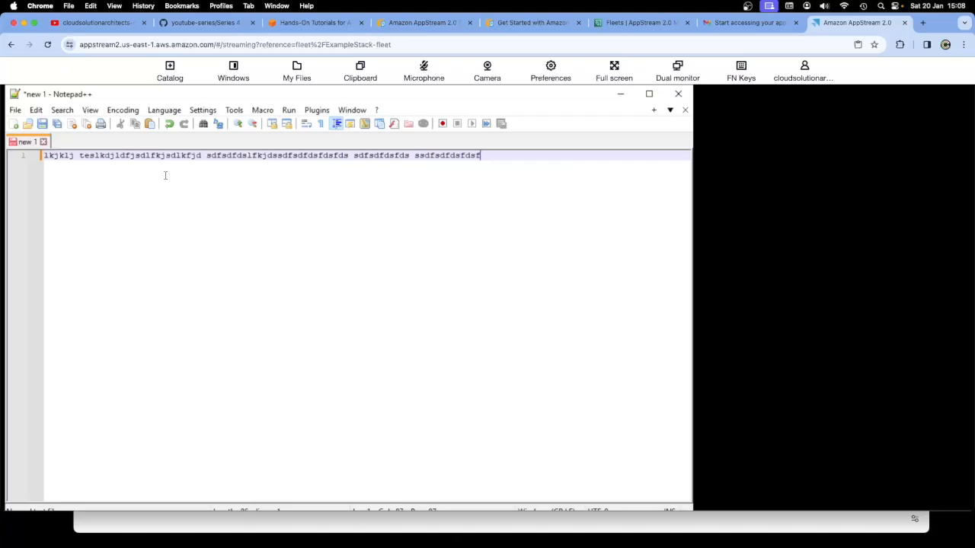
pyautogui.write(' dsfgsdfdsfds')
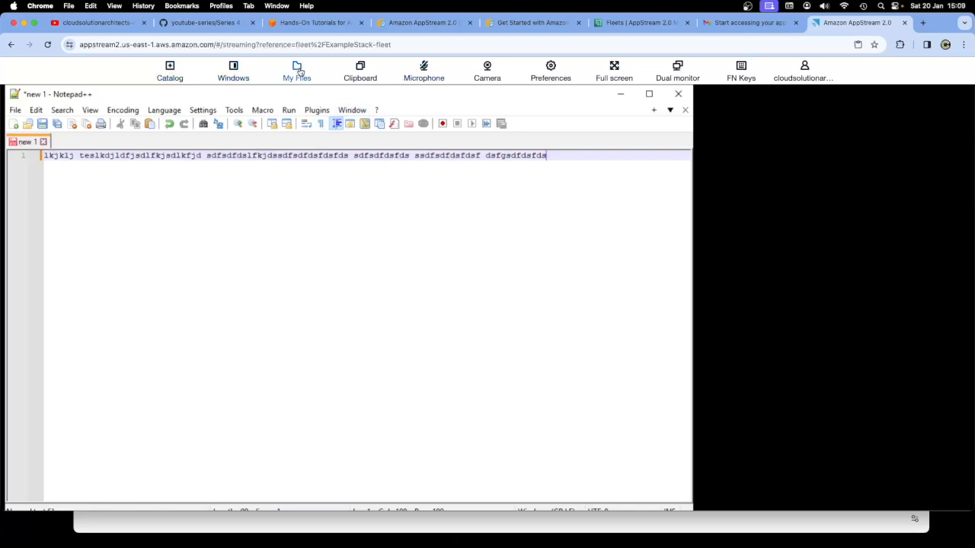
pyautogui.click(45, 125)
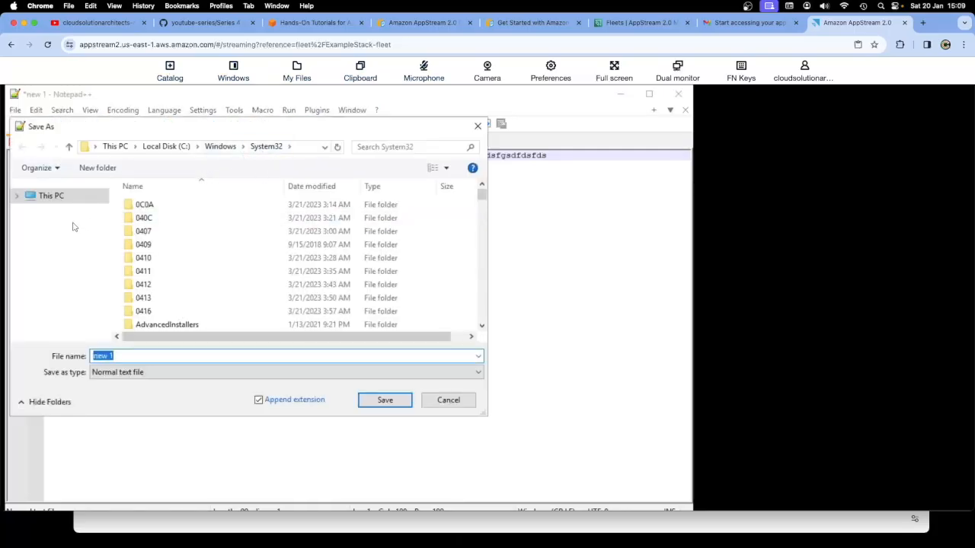
pyautogui.click(66, 201)
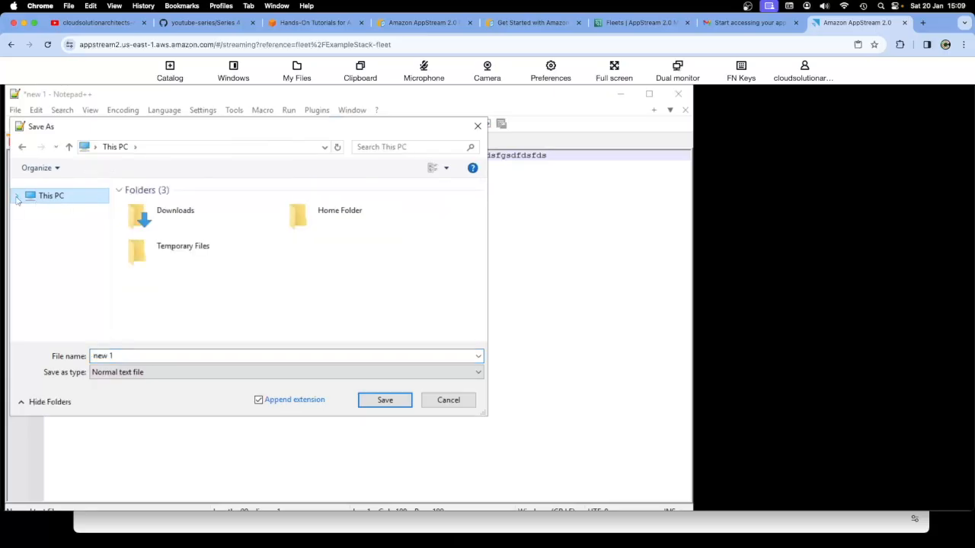
pyautogui.click(17, 197)
pyautogui.click(64, 228)
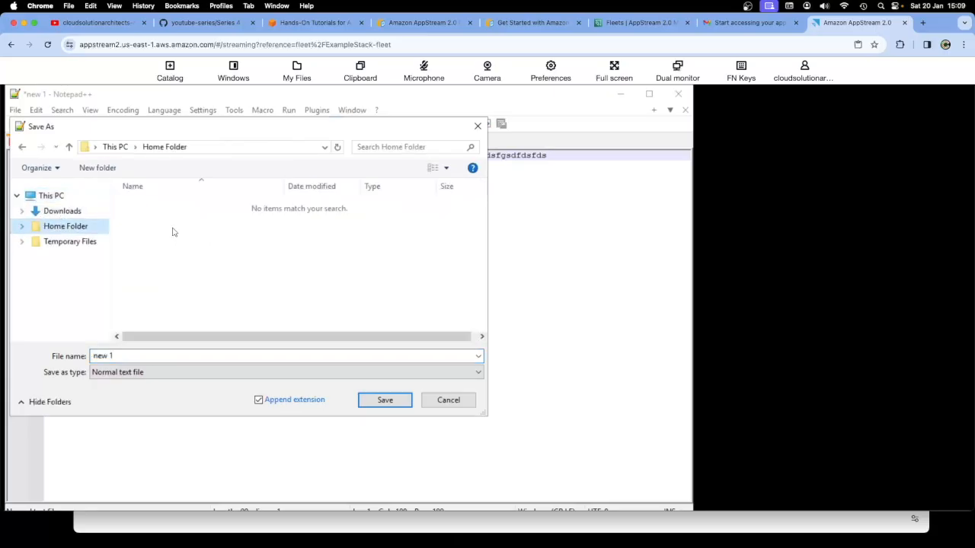
pyautogui.click(448, 401)
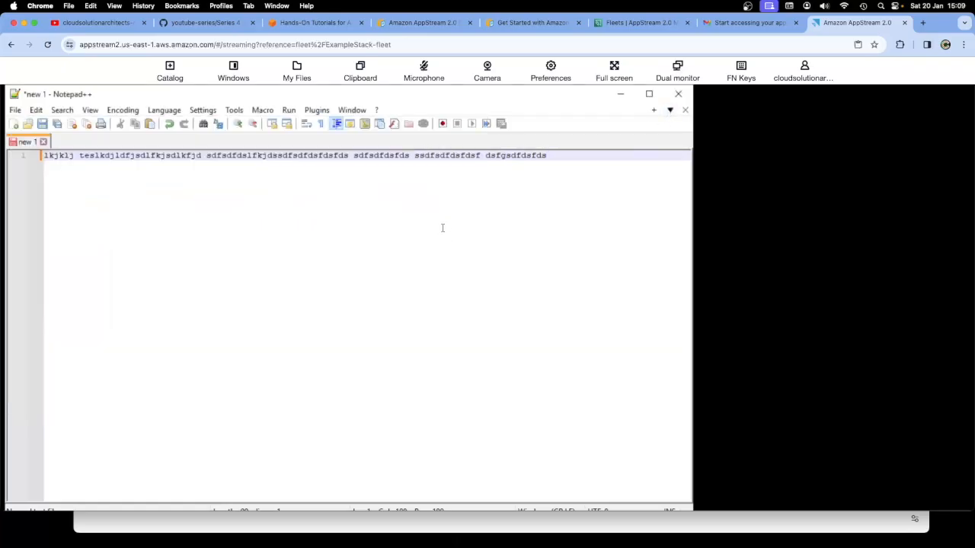